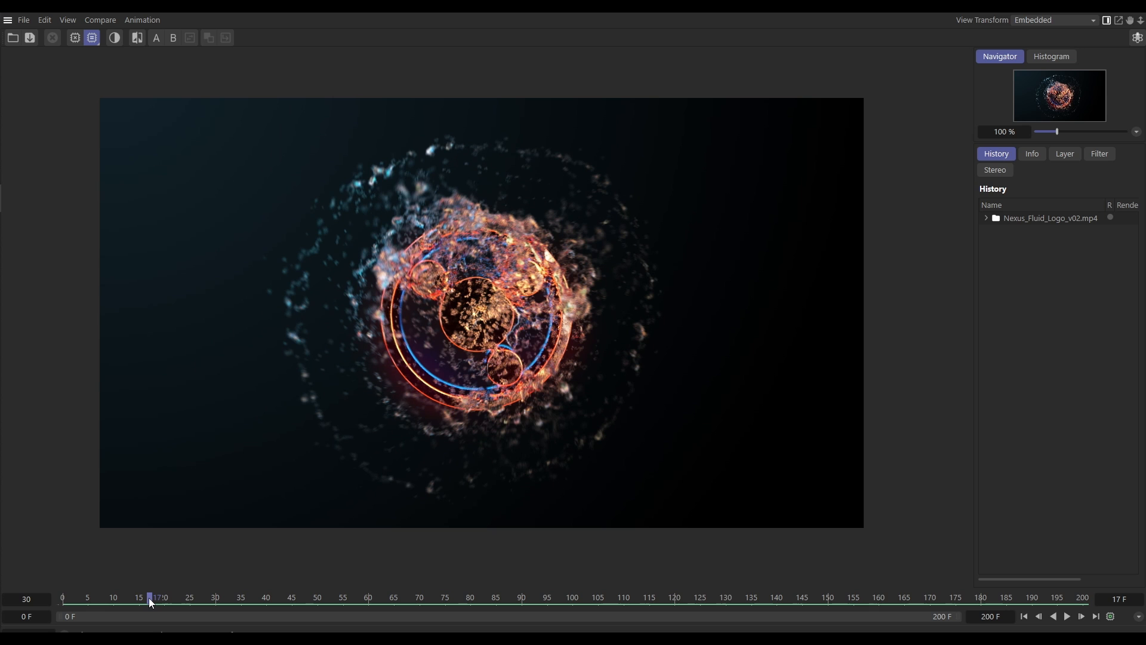
Step: Rewind the rendered Nexus_Fluid_Logo_v02.mp4 animation to frame 0 and play it
left_click_drag(149, 597, 20, 607)
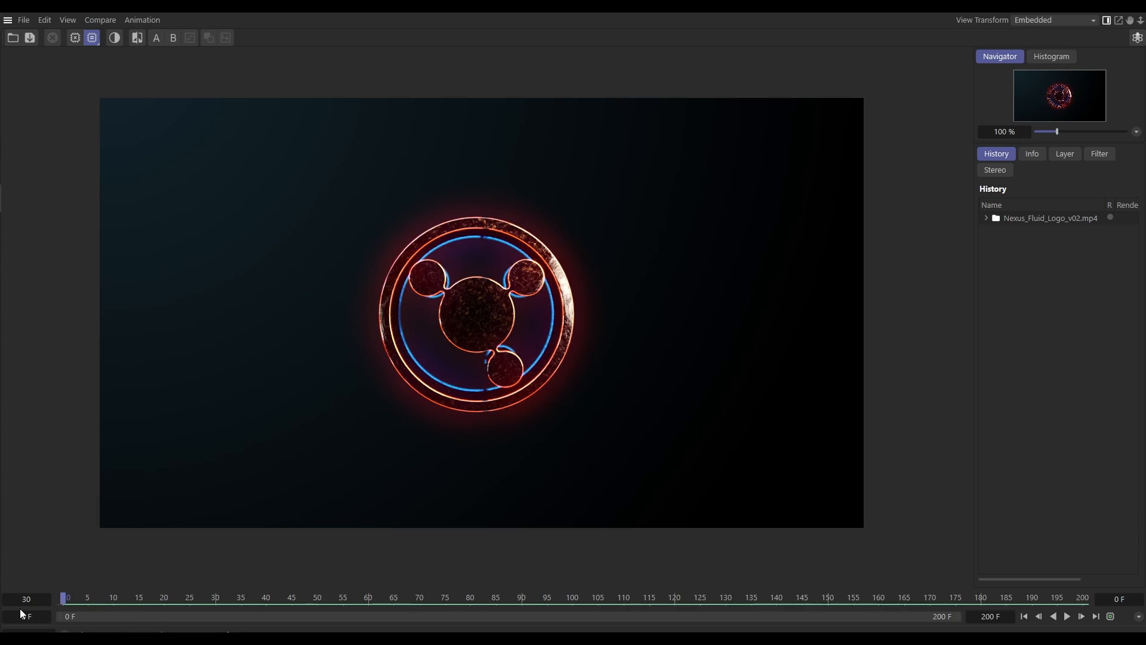
left_click(1068, 615)
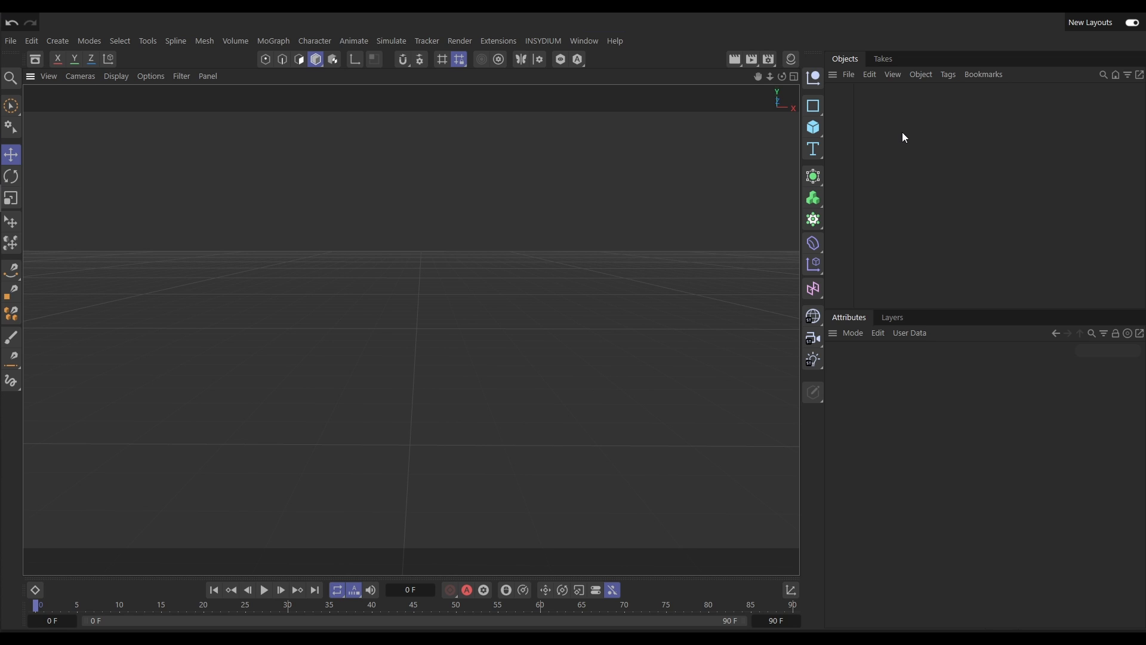
Step: Create a Cogwheel spline and set its number of teeth to 7
left_click(815, 110)
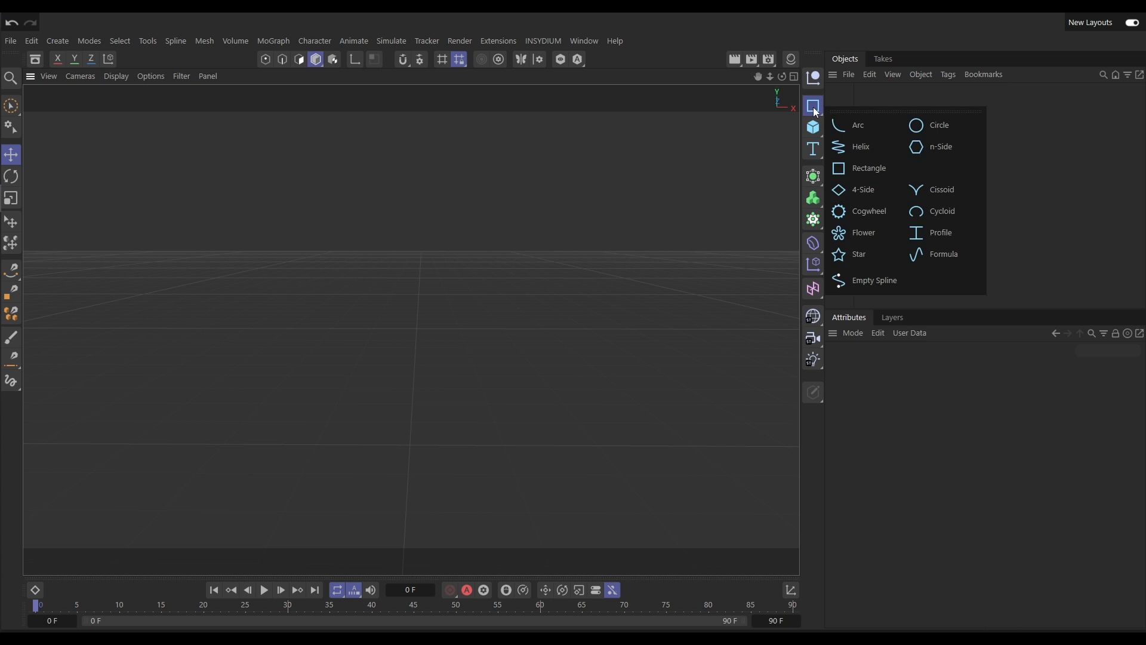
left_click(870, 218)
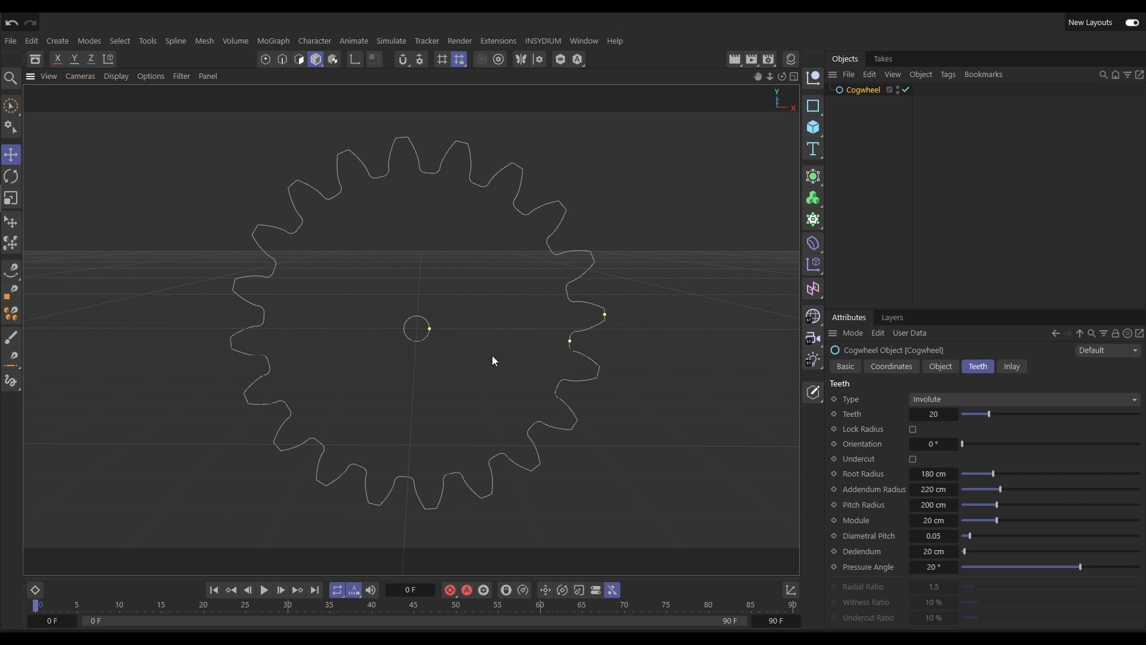
left_click(935, 415)
type("7")
key("Return")
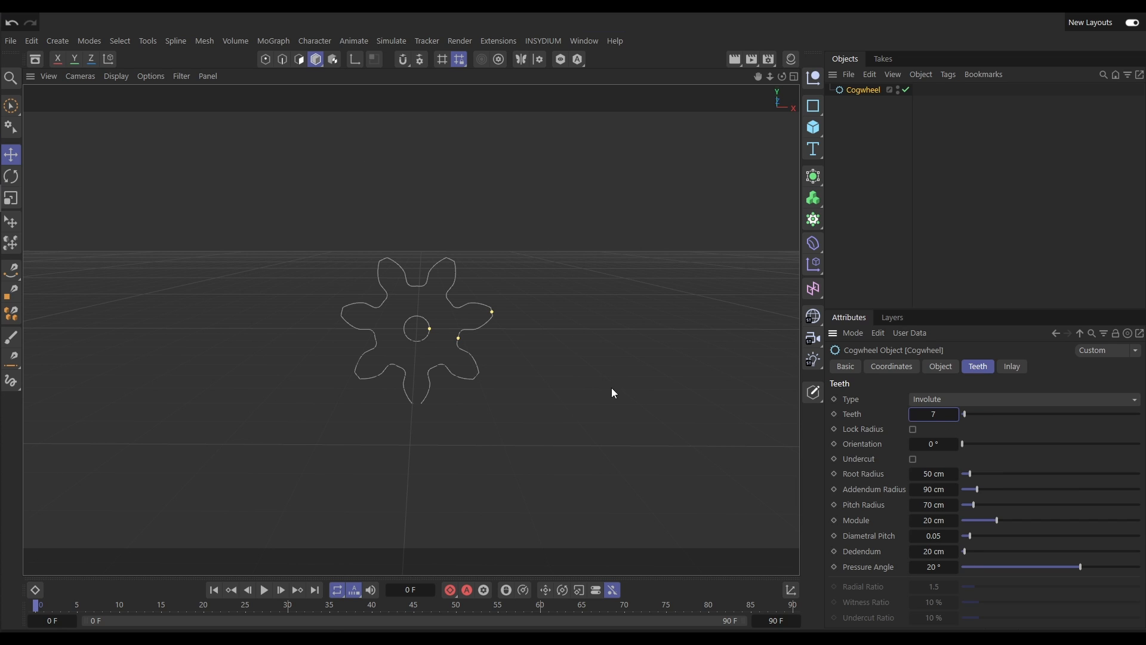
Step: Increase the cogwheel's root radius to about 62 cm and enlarge its central hole
mouse_move(459, 337)
left_mouse_down()
mouse_move(470, 343)
mouse_move(435, 330)
mouse_move(450, 337)
left_mouse_up()
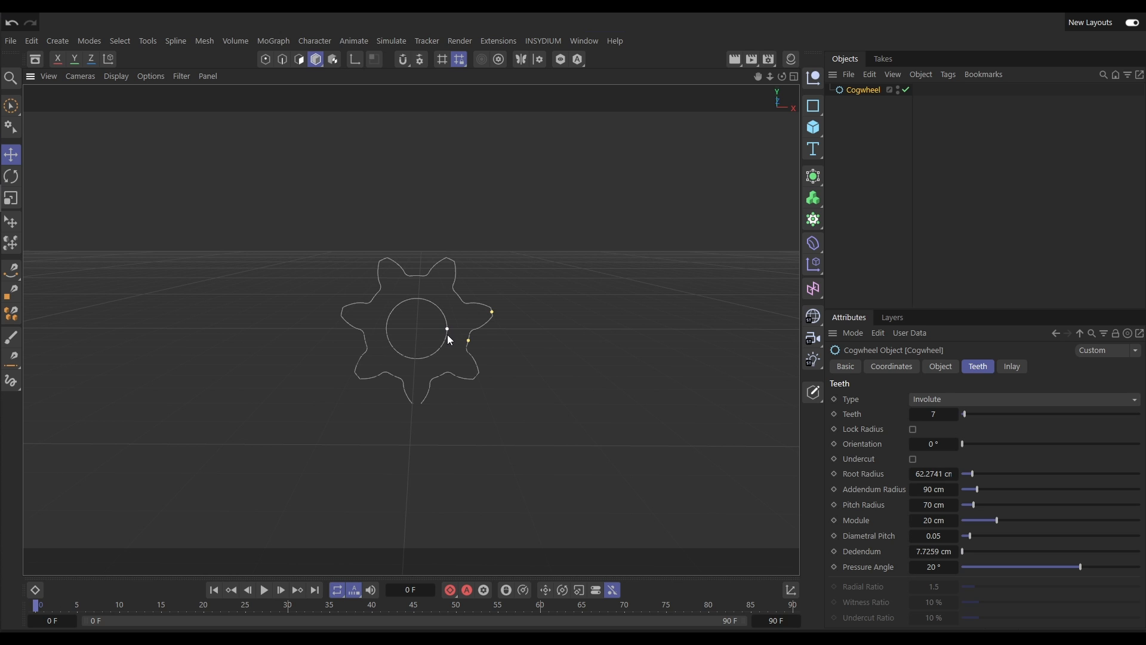
right_click_drag(428, 329, 490, 325, "alt")
left_click_drag(428, 344, 429, 339, "alt")
left_click(871, 153)
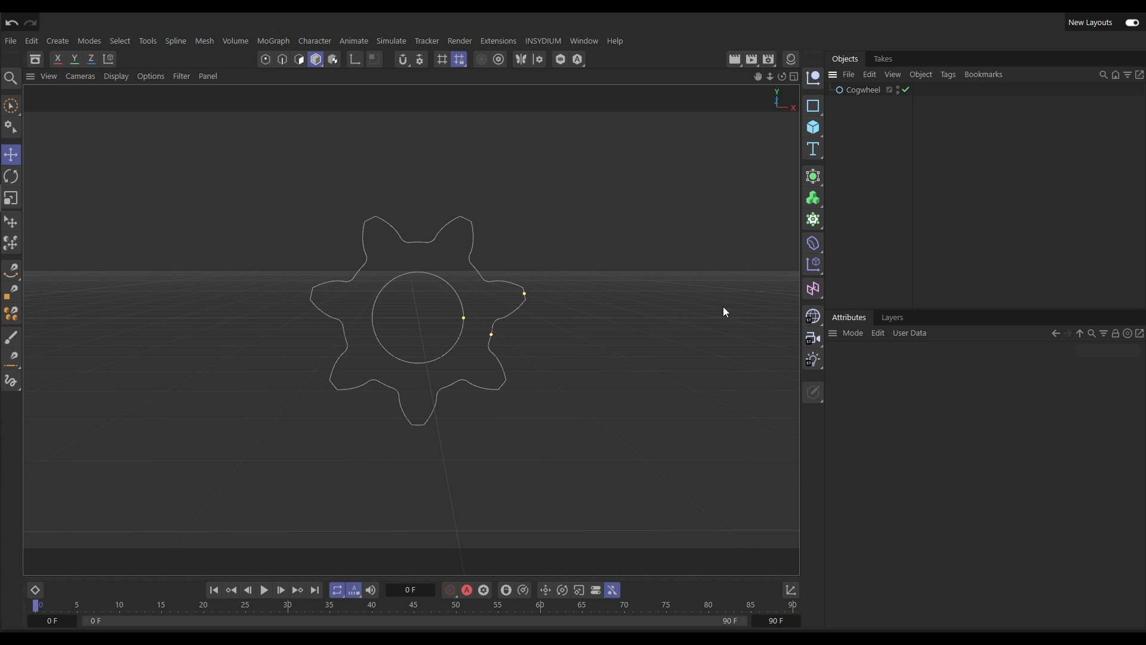
left_click_drag(430, 319, 417, 324, "alt")
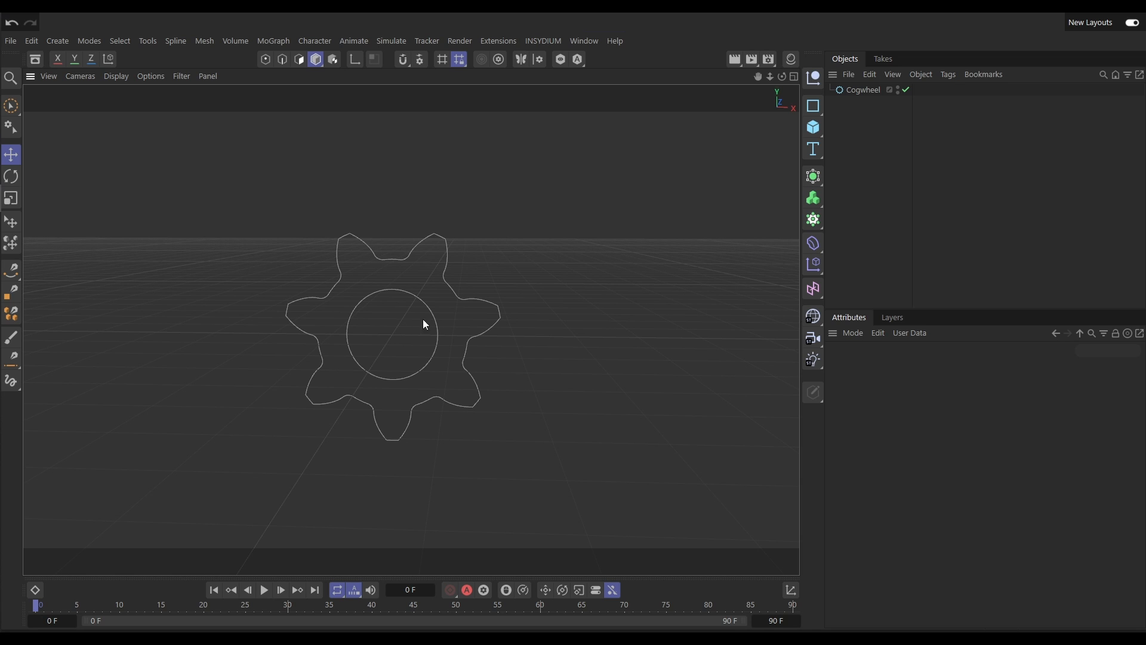
Step: Add an Extrude generator and make the Cogwheel spline its child
left_click(815, 185)
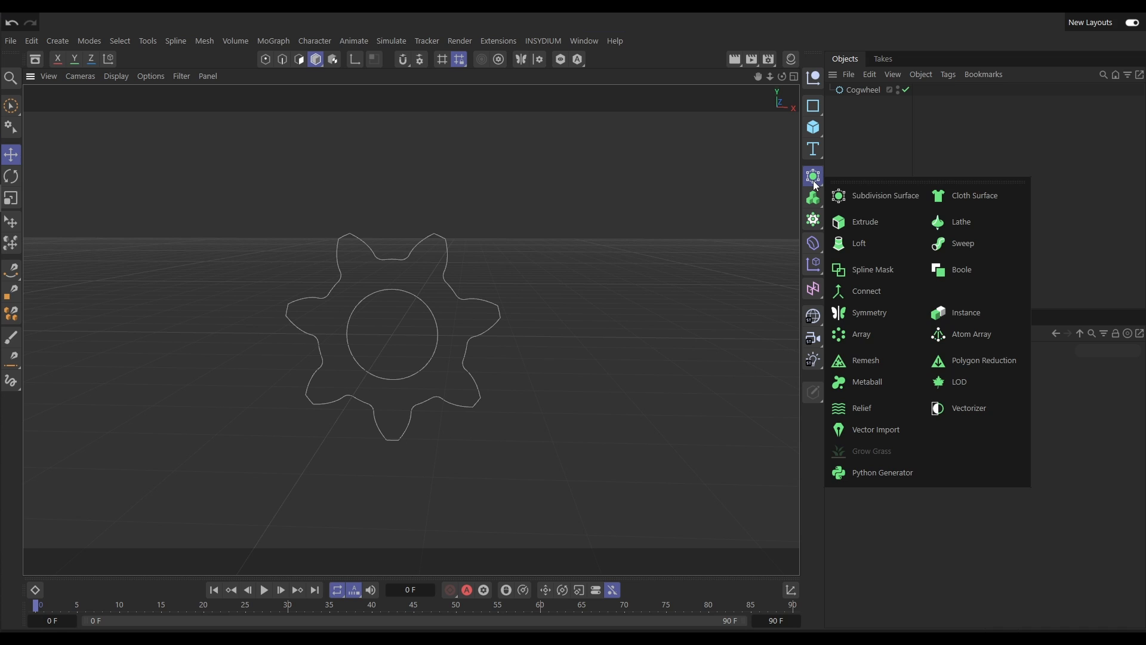
left_click(863, 228)
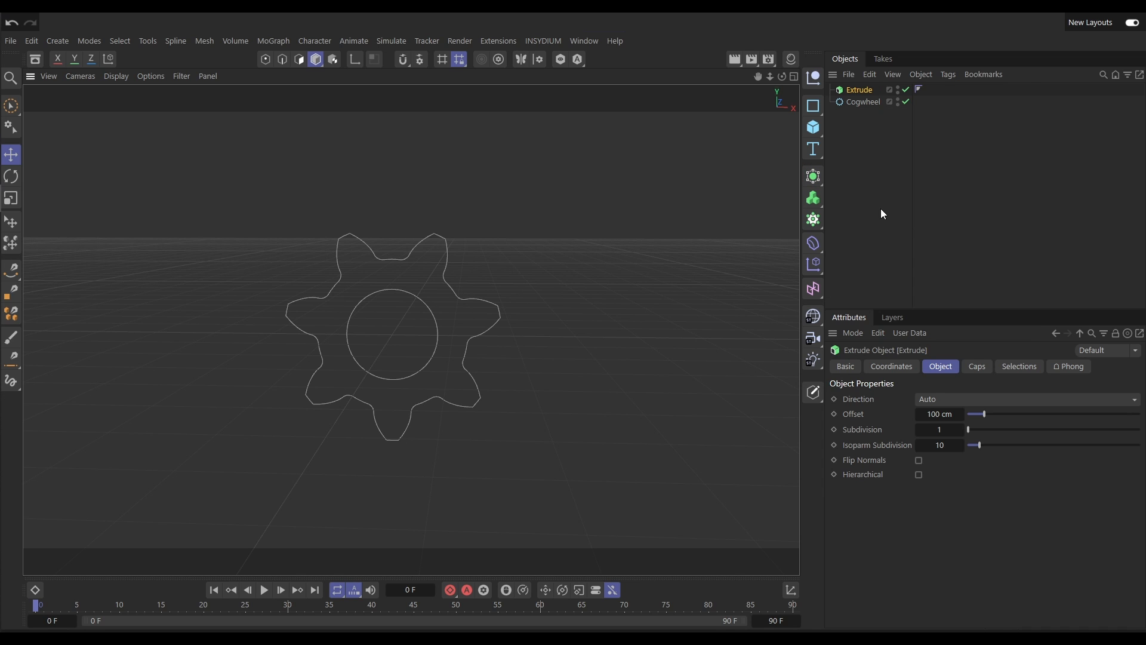
left_click_drag(860, 109, 862, 91)
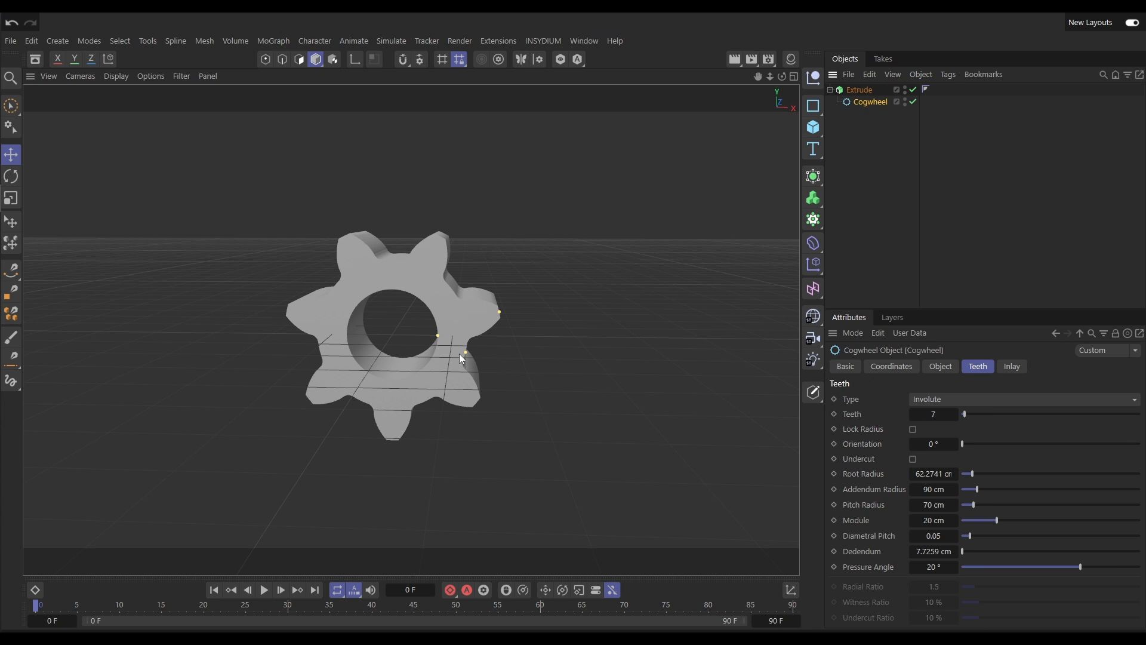
left_click_drag(439, 319, 336, 334, "alt")
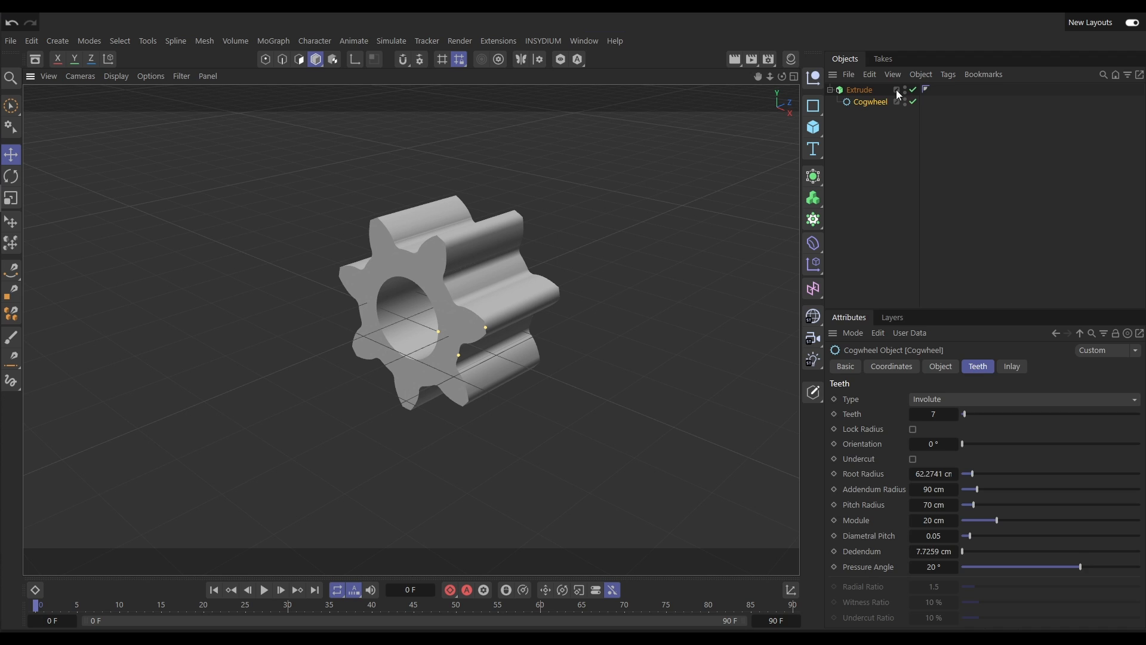
Step: Set the Extrude offset to 30 cm and collapse its hierarchy
left_click(866, 92)
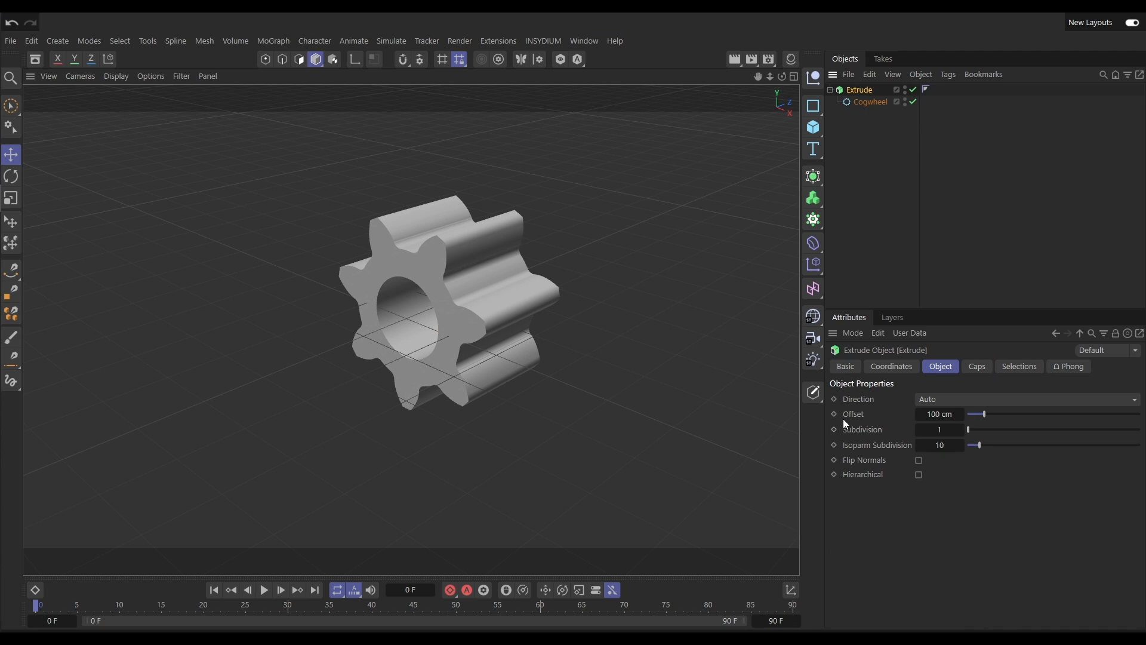
left_click(935, 413)
type("30")
key("Return")
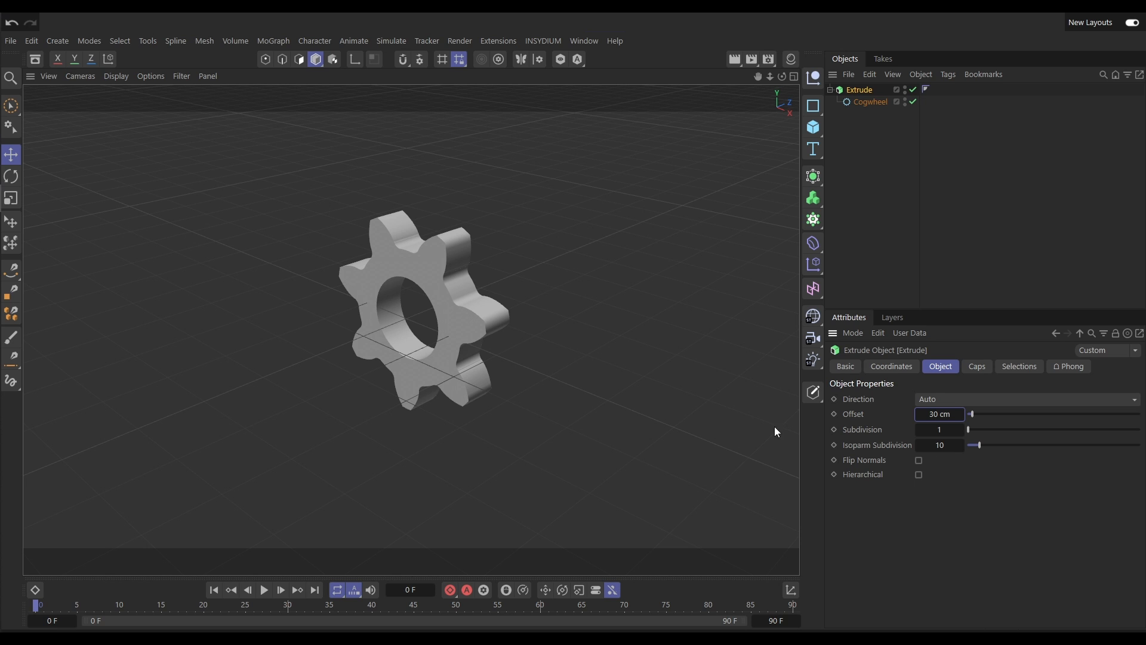
left_click_drag(475, 313, 443, 353, "alt")
left_click(830, 89)
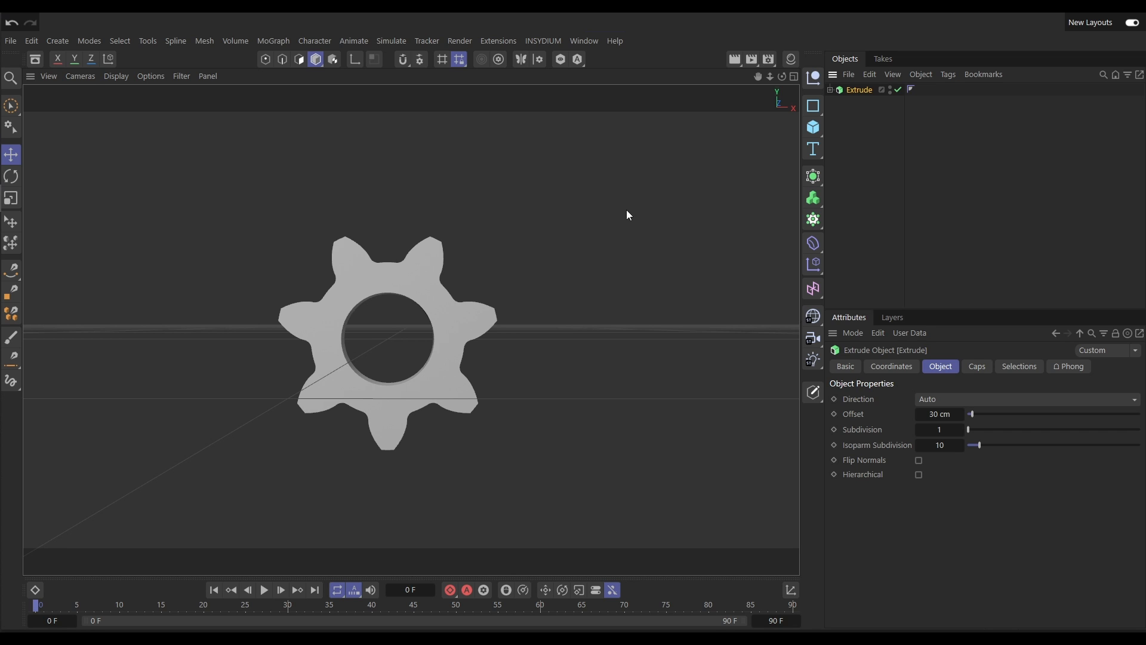
Step: Add an X-Particles xpSystem and place the Extrude object inside its Utilities group
left_click_drag(466, 352, 463, 357, "alt")
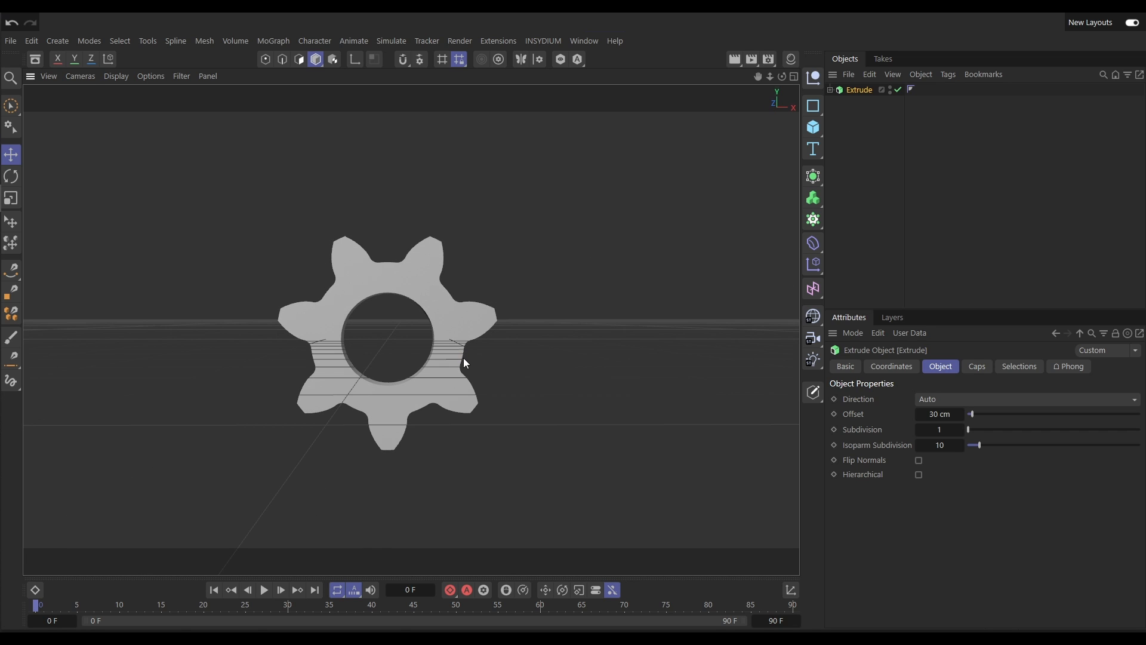
left_click(543, 41)
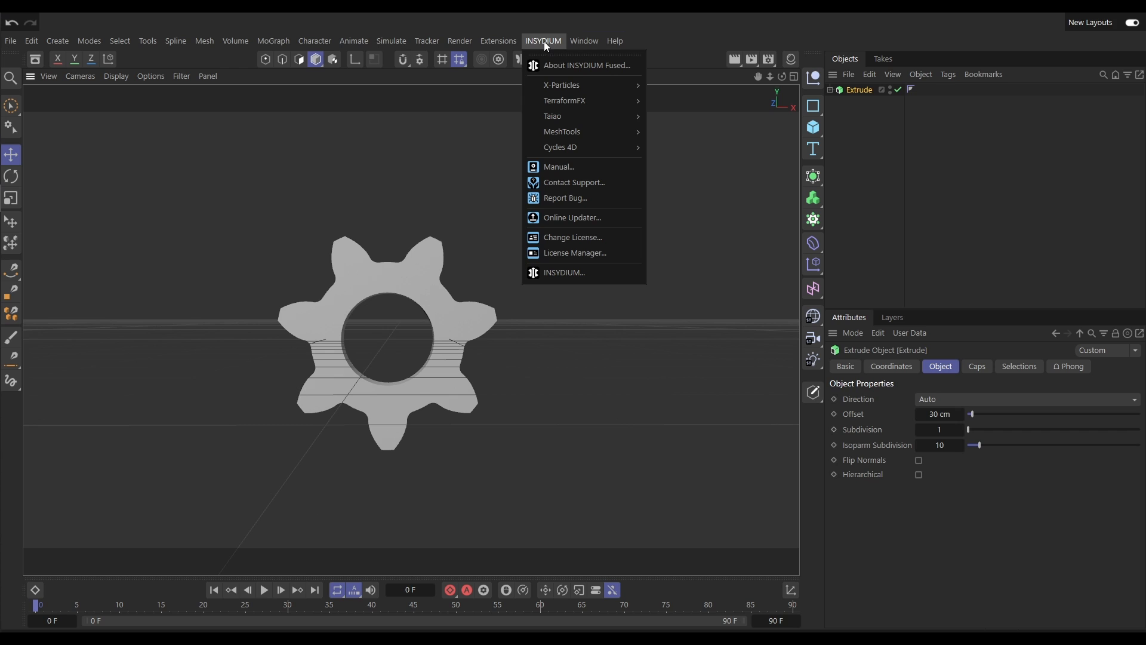
mouse_move(555, 84)
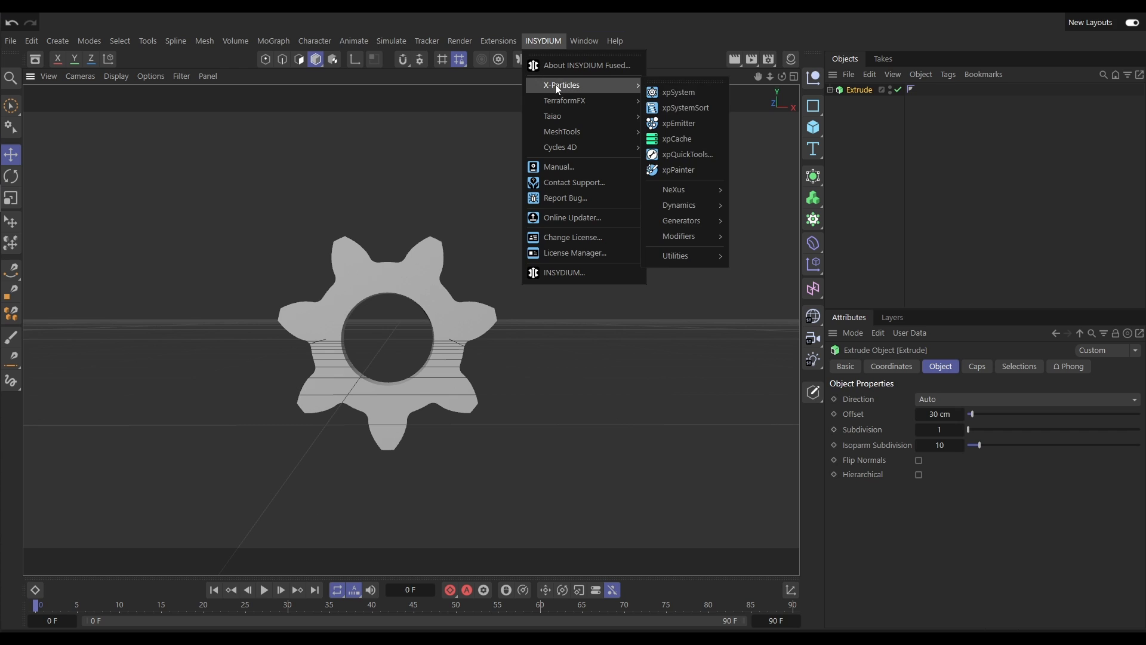
left_click(676, 94)
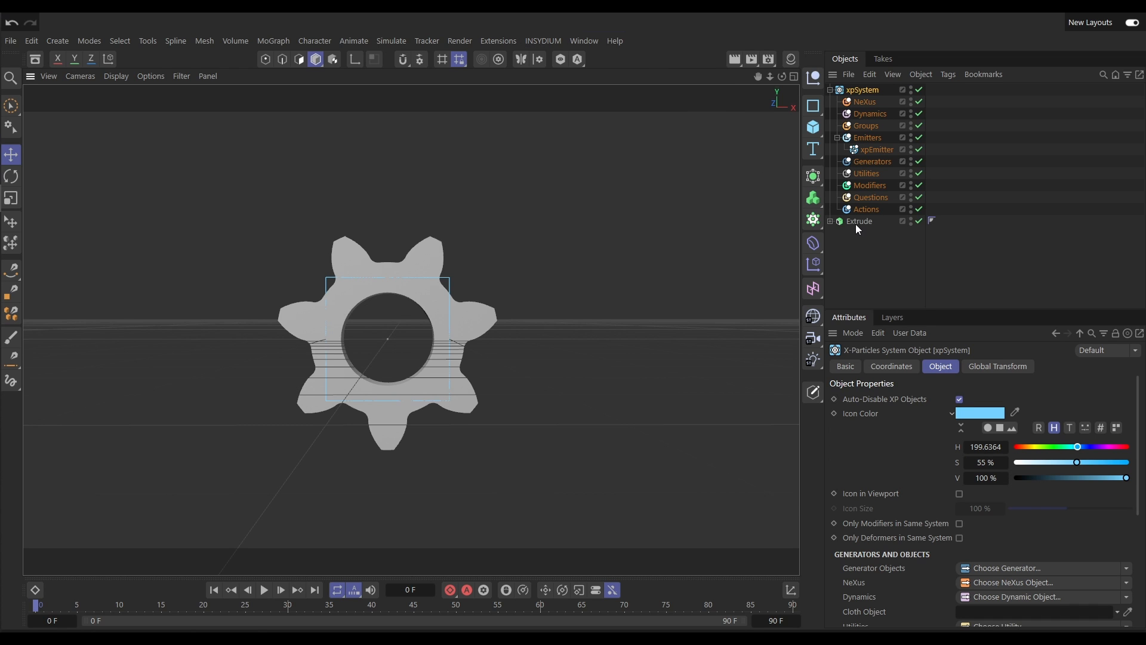
left_click_drag(857, 225, 873, 177)
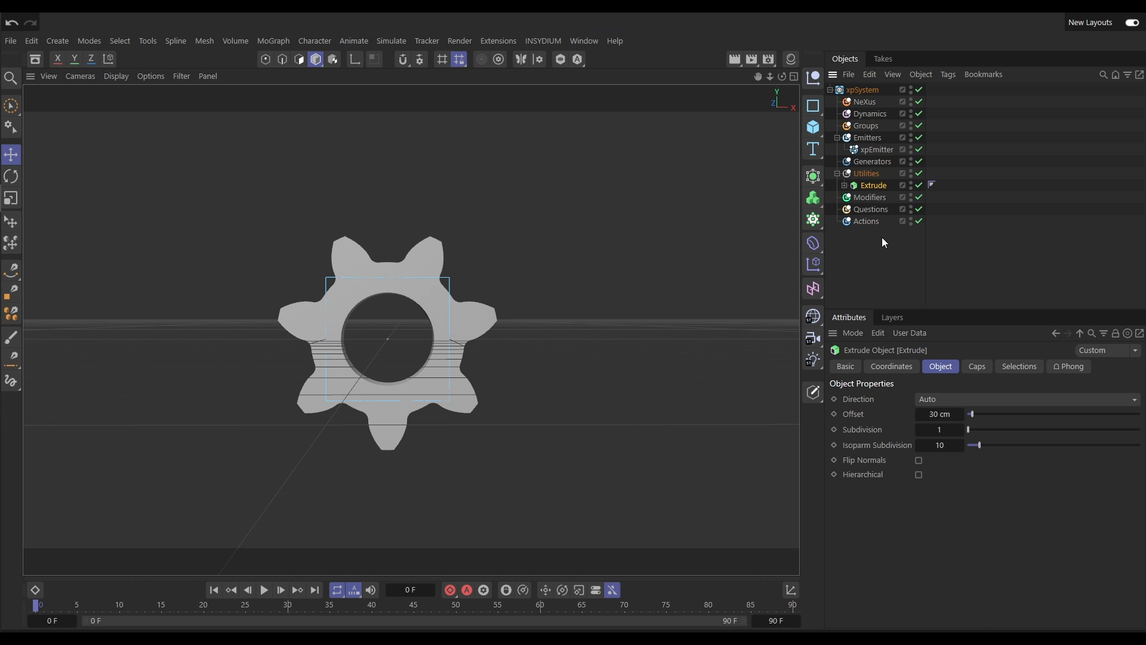
Step: Play the timeline to preview the default xpEmitter's particles, and stop playback
left_click_drag(377, 316, 340, 334, "alt")
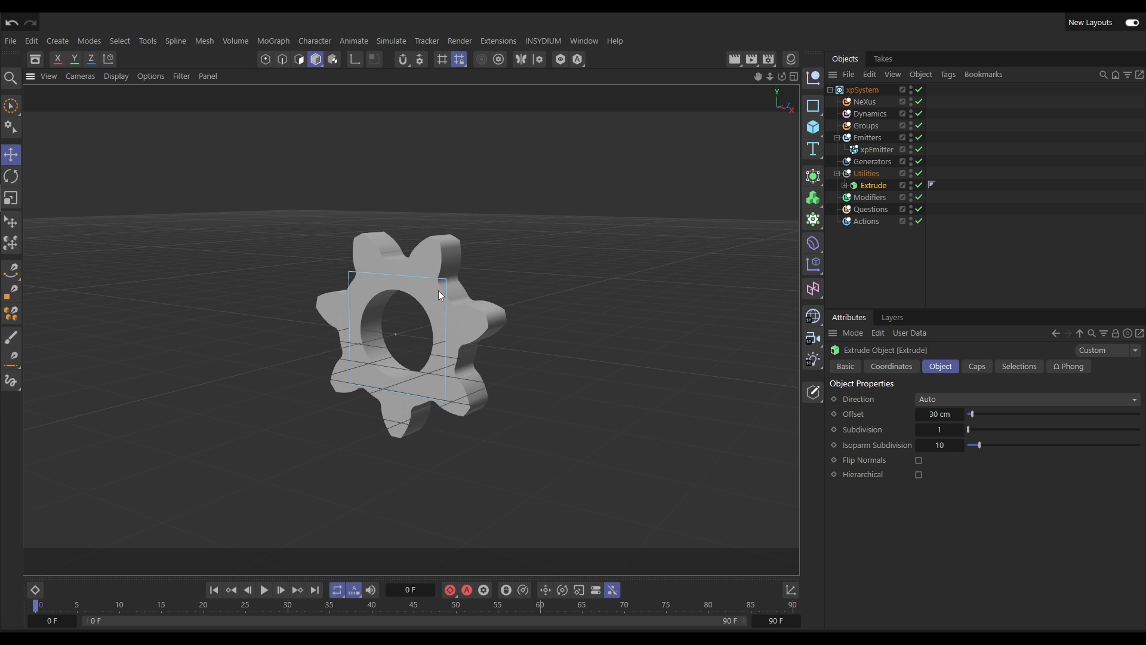
left_click(264, 590)
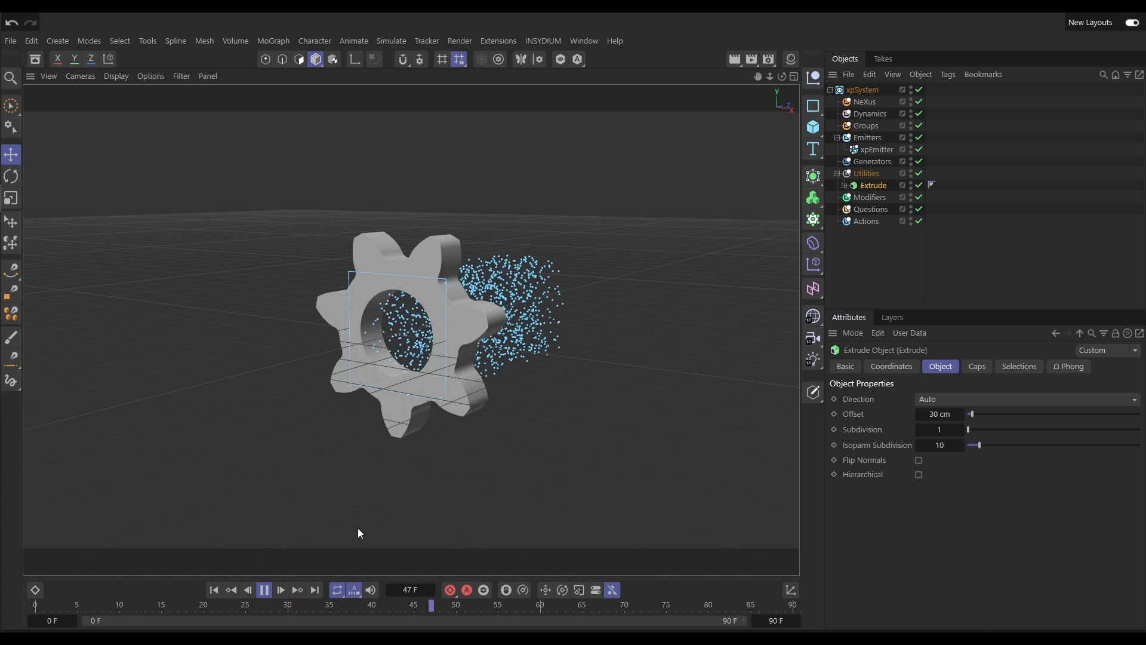
left_click(263, 590)
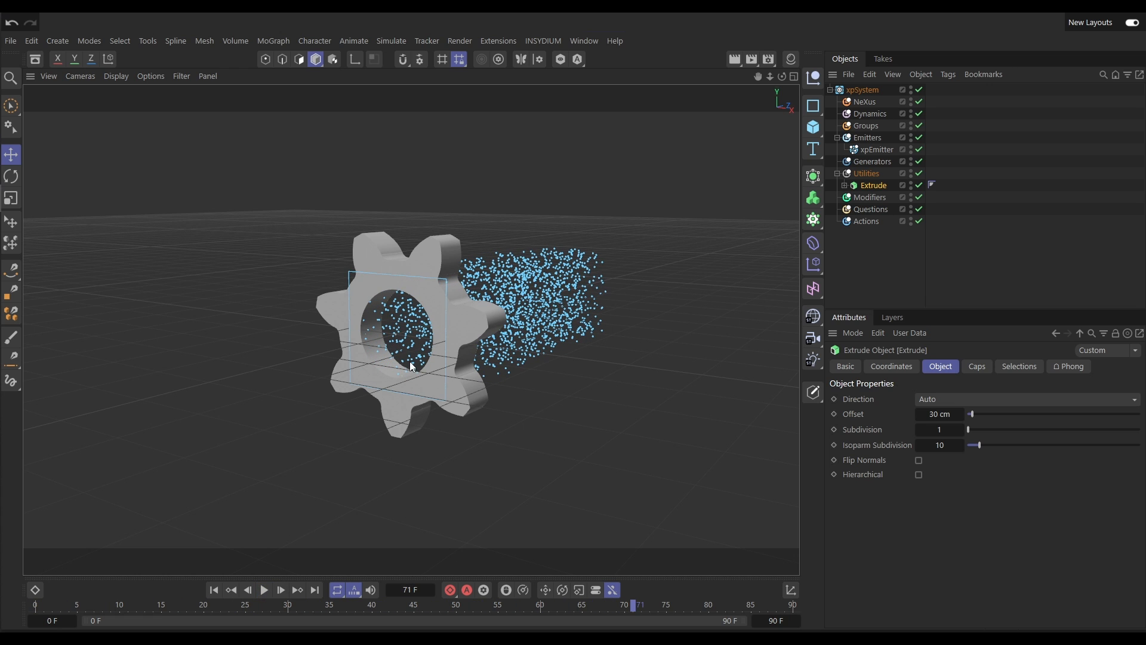
Step: Extend the timeline's end to 600 frames
left_click(773, 621)
type("600")
key("Return")
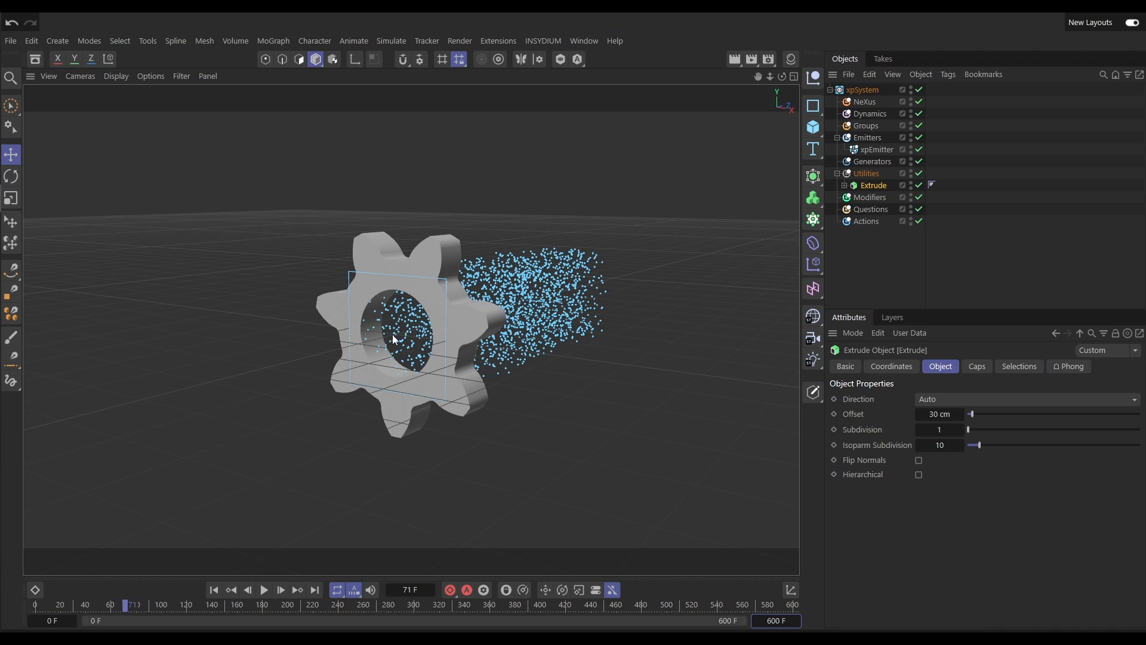
Step: Set the xpEmitter's shape to Object and assign the Extrude as its source object
mouse_move(393, 278)
left_mouse_down("alt")
mouse_move(520, 313)
mouse_move(603, 285)
mouse_move(583, 309)
mouse_move(377, 287)
mouse_move(409, 294)
mouse_move(429, 281)
mouse_move(409, 273)
left_mouse_up("alt")
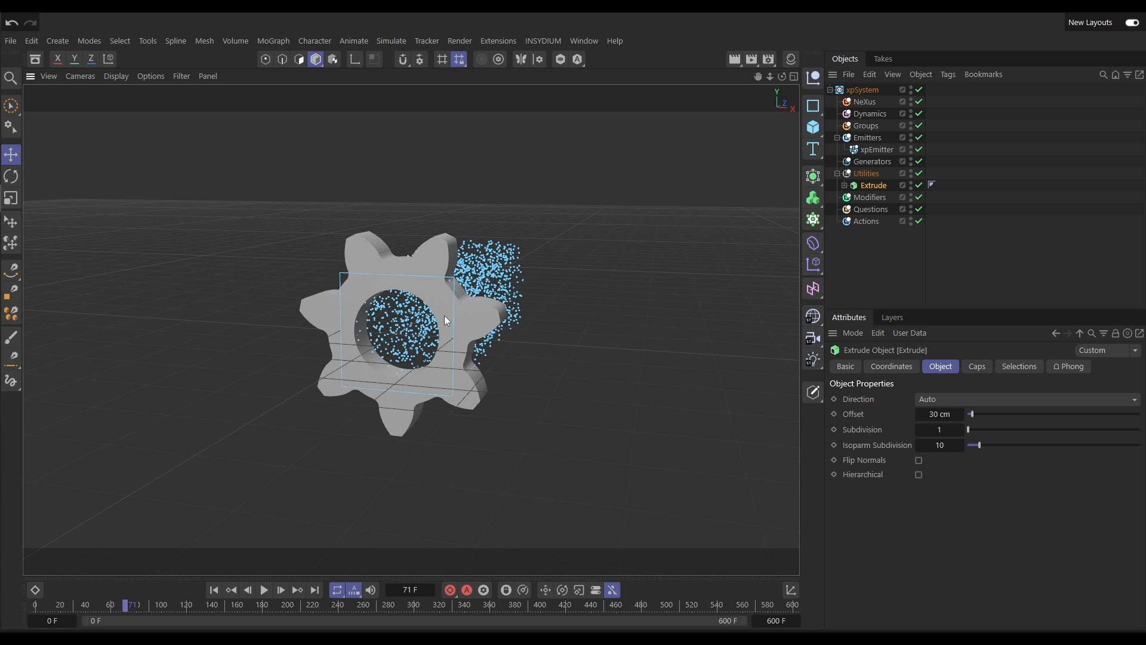
left_click(873, 151)
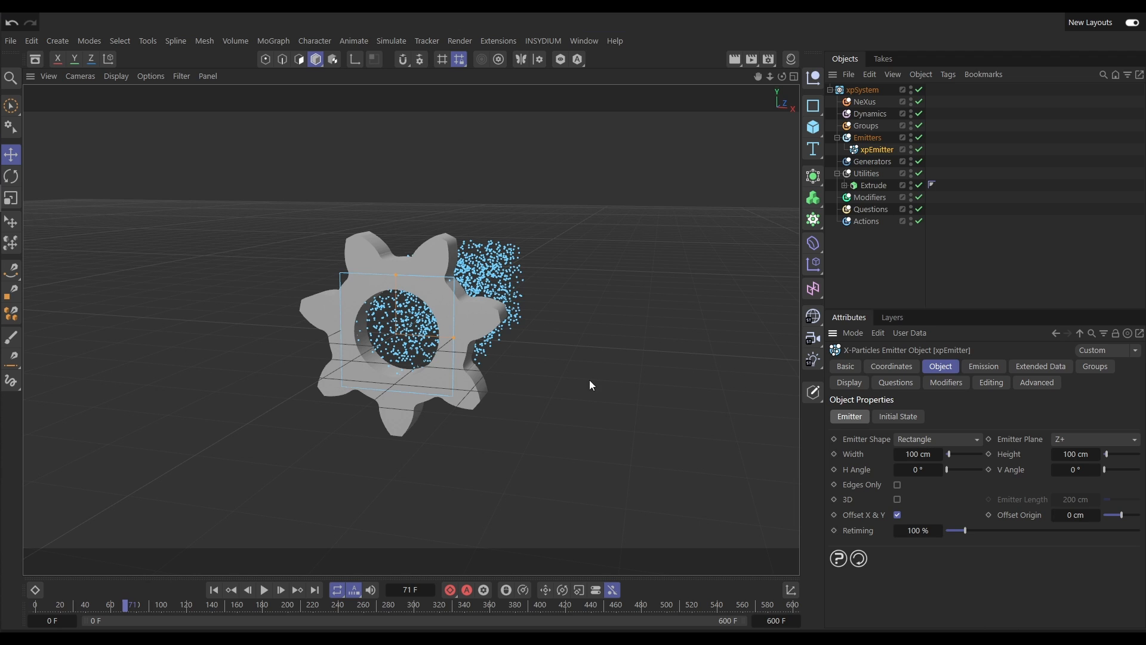
left_click(928, 439)
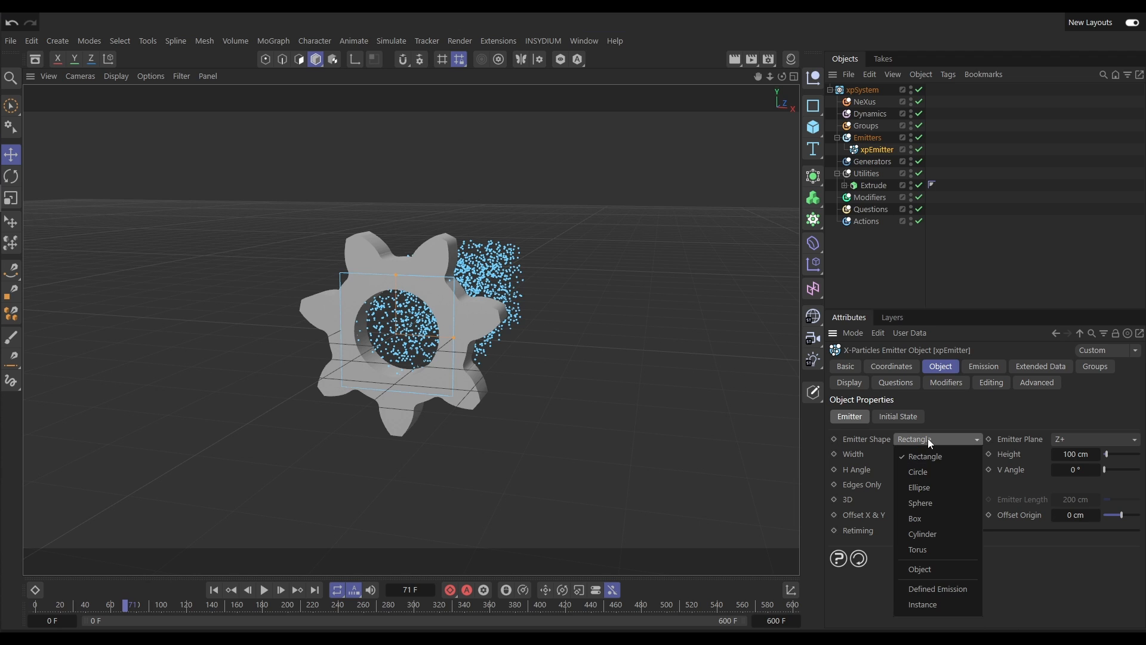
left_click(919, 570)
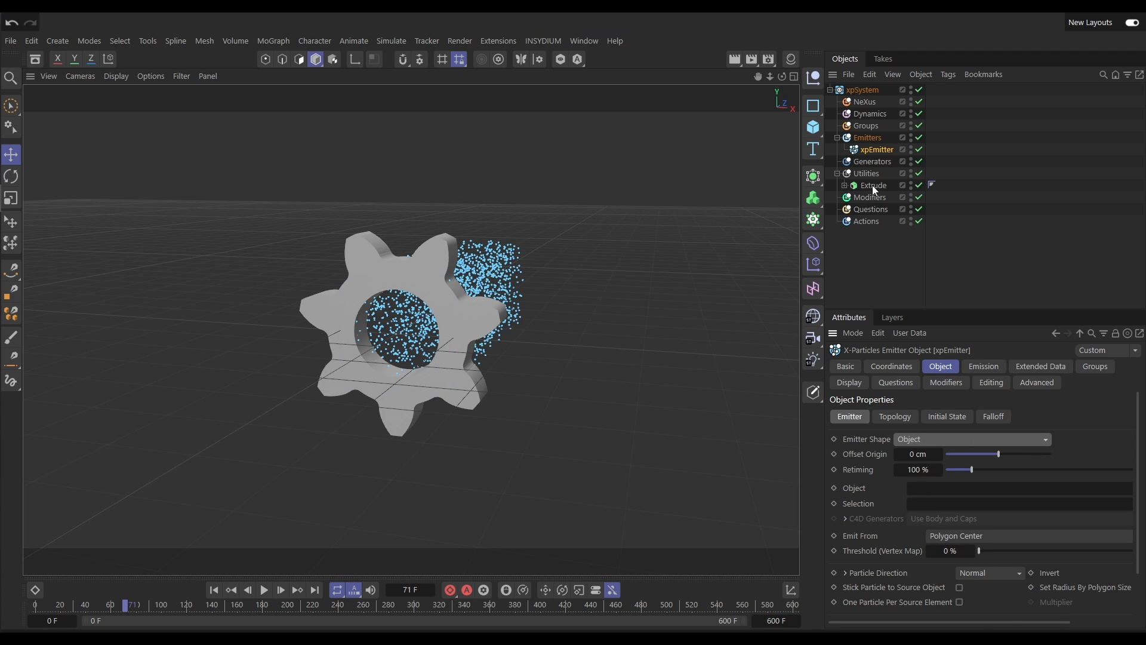
left_click_drag(872, 185, 917, 490)
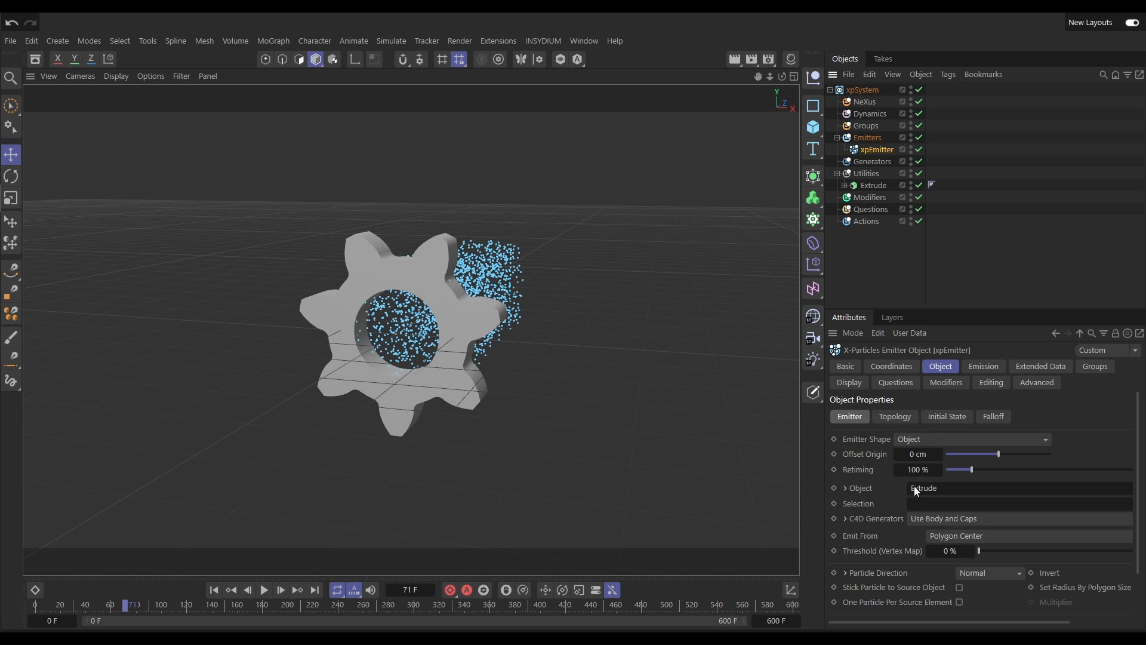
Step: Play the simulation from the start to check the emission from the cogwheel, and return to frame 0
left_click(213, 589)
left_click(264, 590)
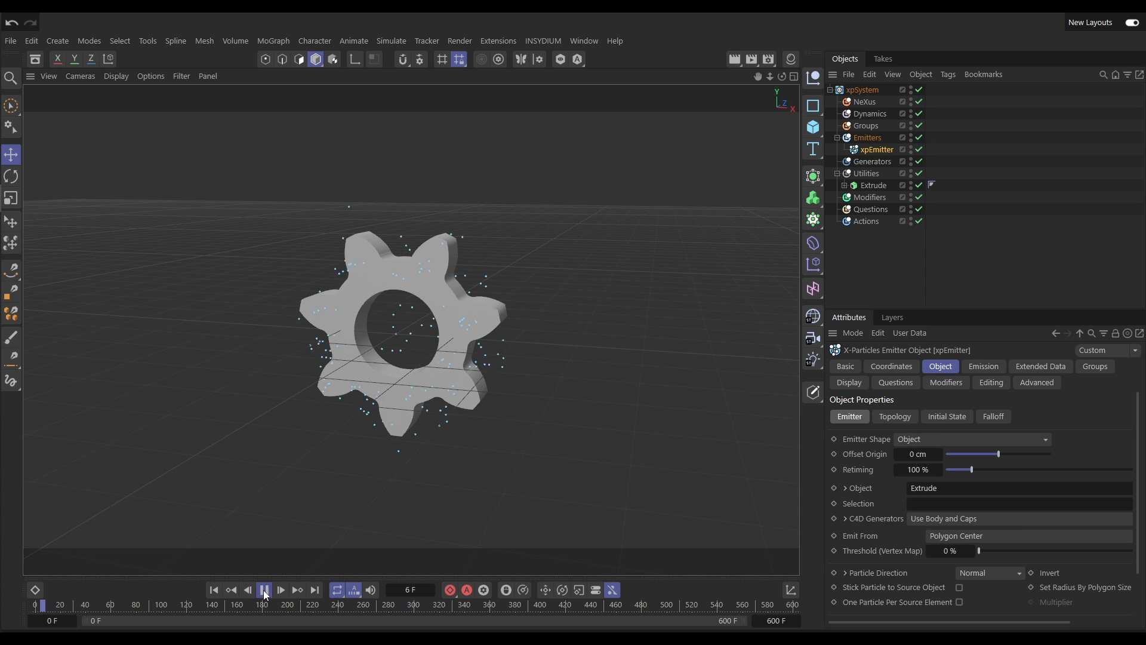
mouse_move(374, 363)
left_mouse_down("alt")
mouse_move(426, 356)
mouse_move(368, 356)
left_mouse_up("alt")
left_click(266, 590)
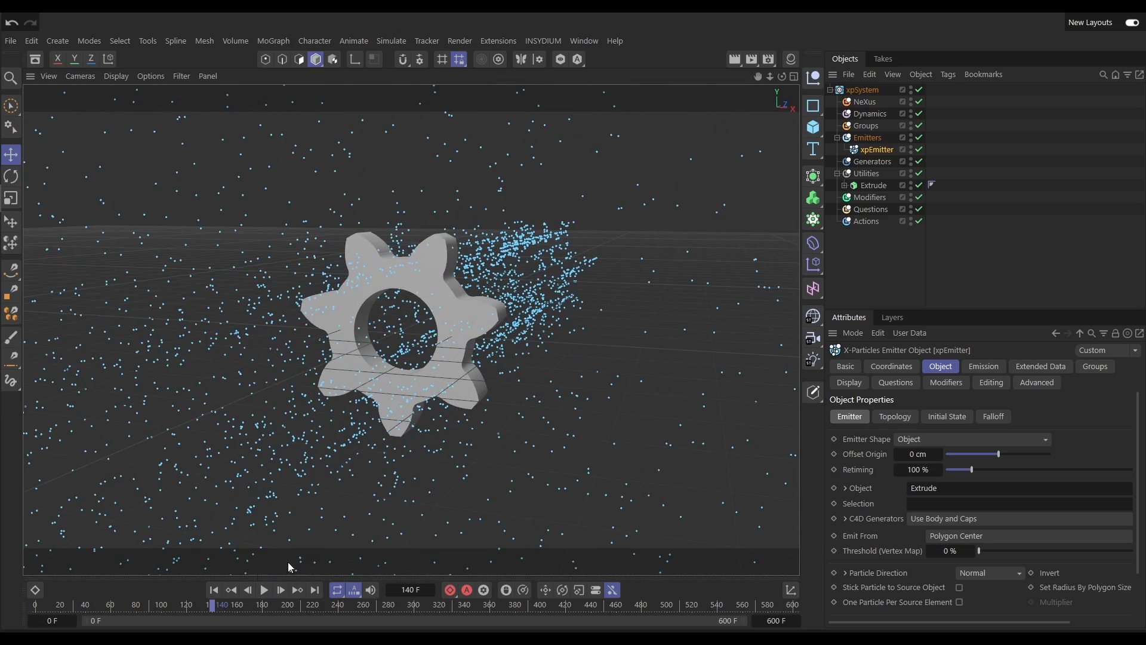
left_click(216, 589)
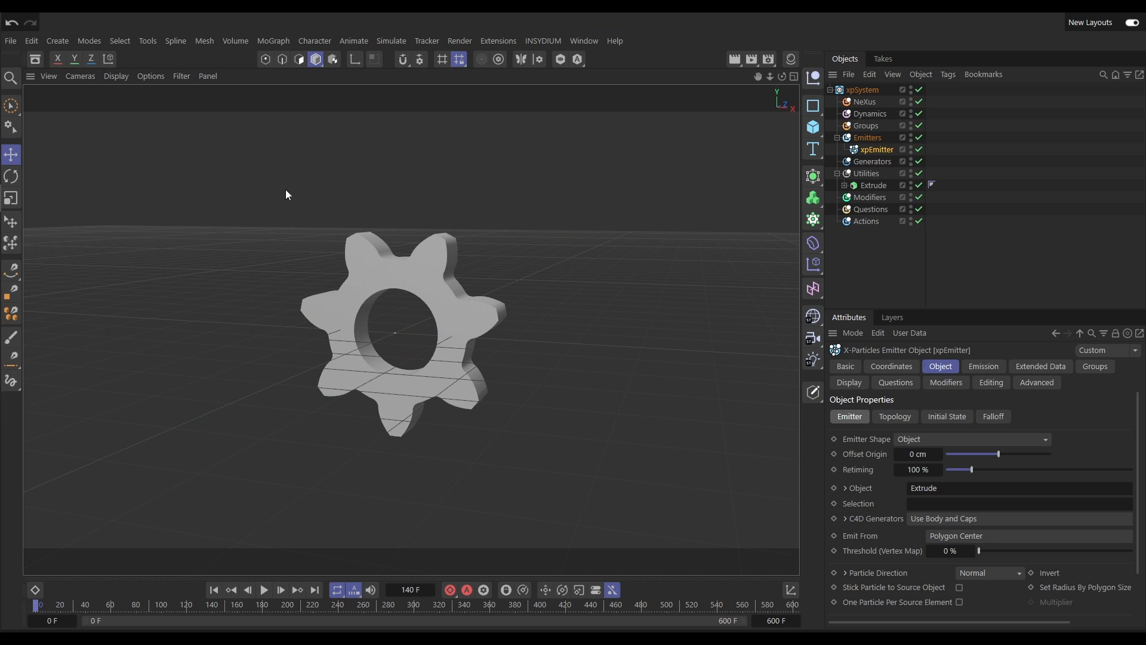
Step: Hide the Workplane grid in the viewport
left_click(183, 76)
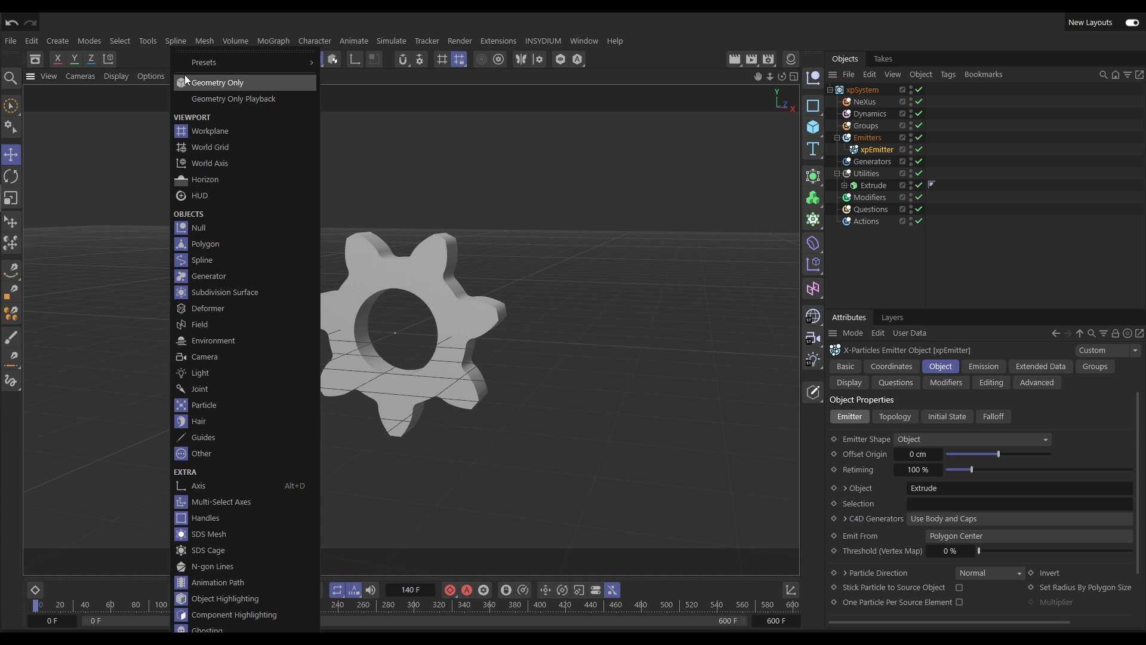
left_click(206, 133)
left_click_drag(454, 331, 439, 352, "alt")
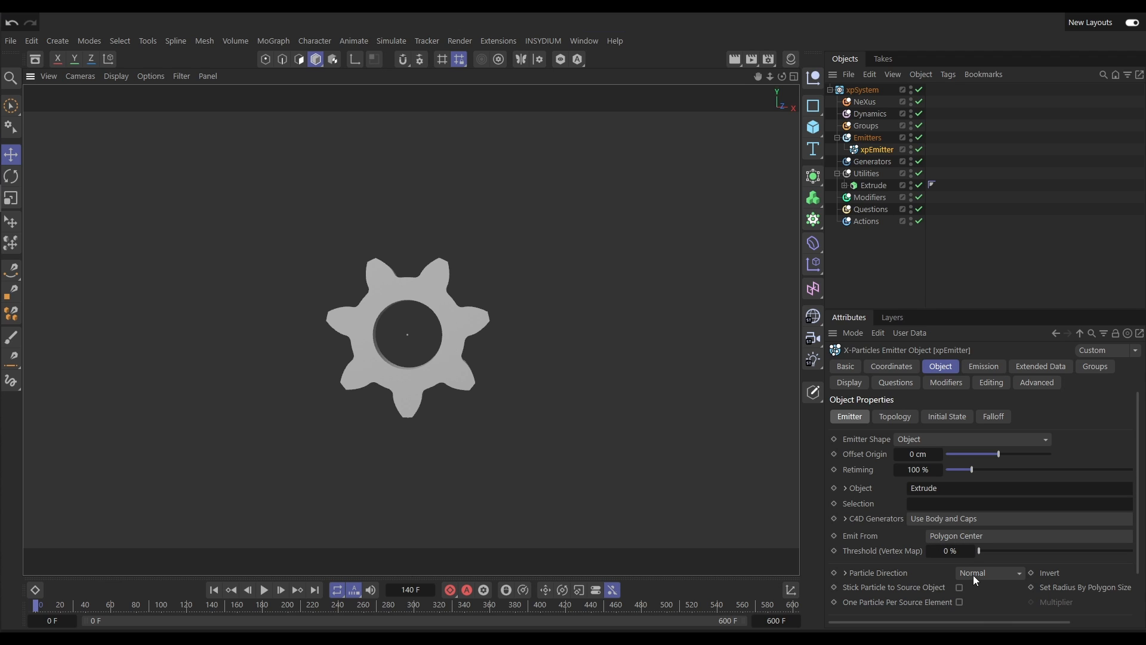
left_click_drag(476, 329, 456, 343, "alt")
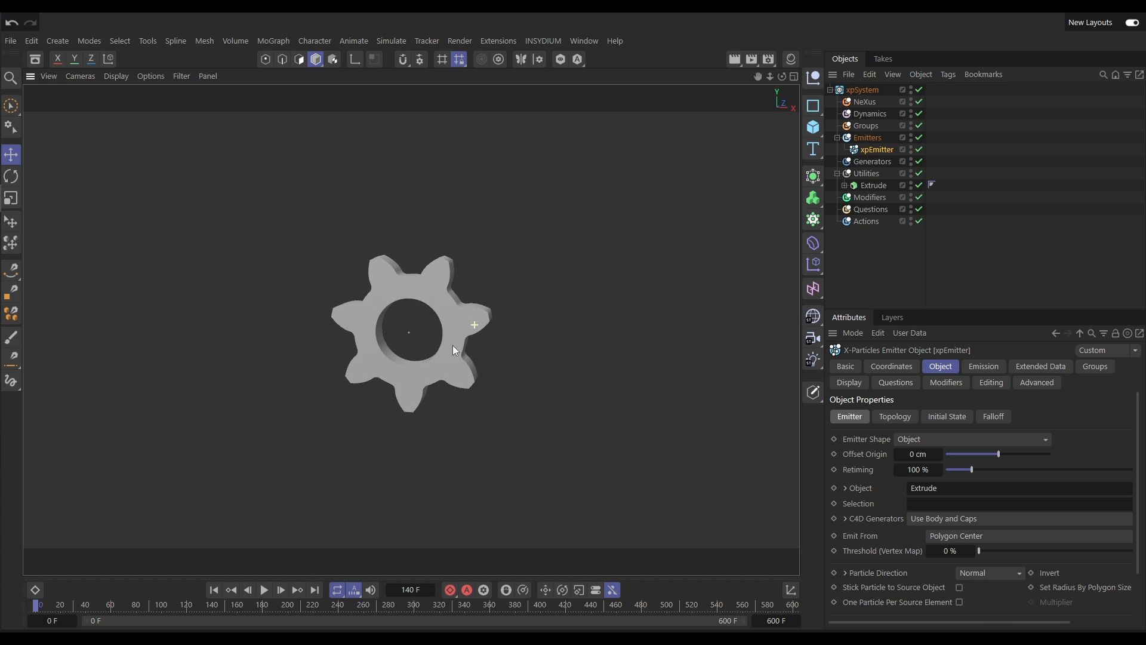
Step: Play the simulation while viewing the cogwheel from another angle, and rewind to frame 0
left_click(264, 590)
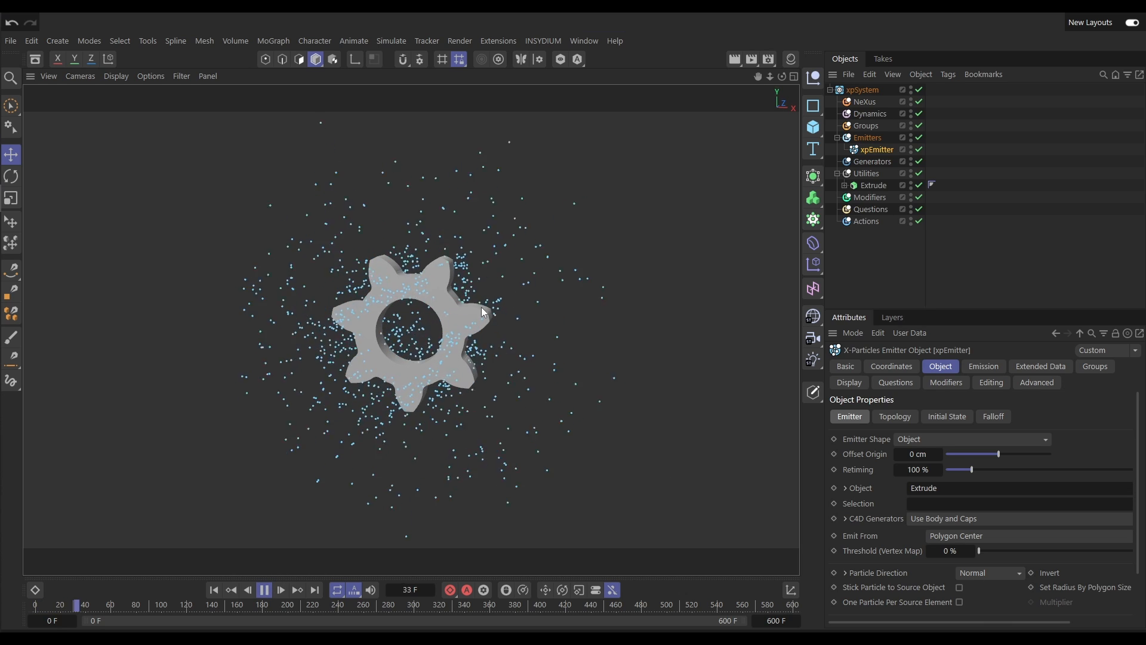
mouse_move(467, 326)
left_mouse_down("alt")
mouse_move(606, 338)
mouse_move(486, 323)
left_mouse_up("alt")
left_click(265, 590)
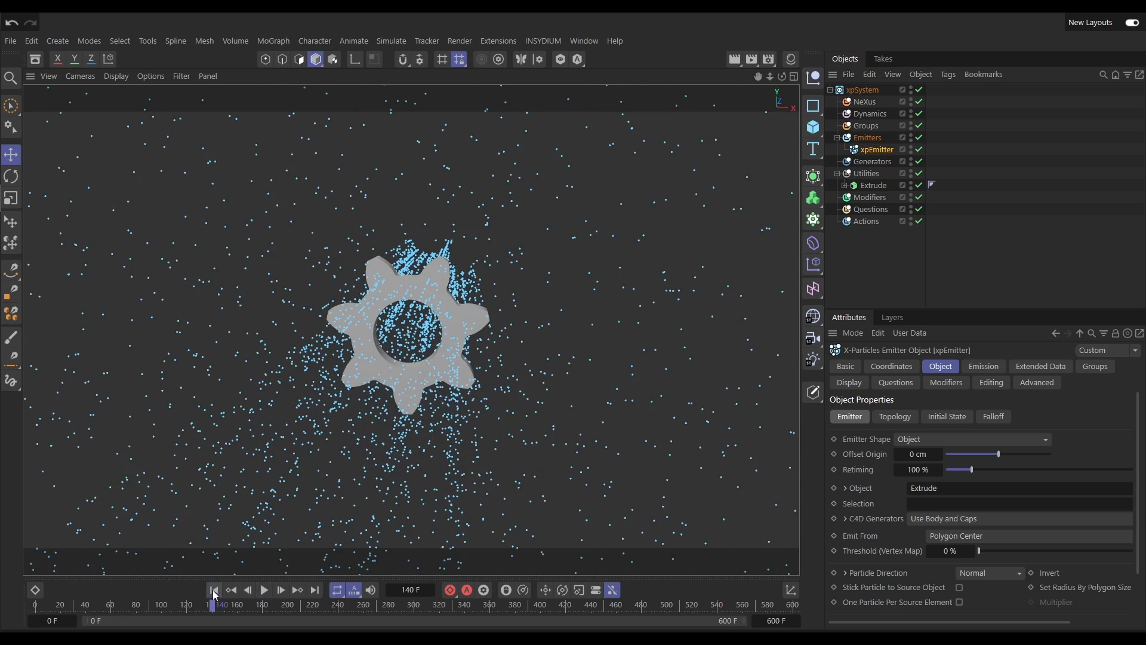
left_click(214, 589)
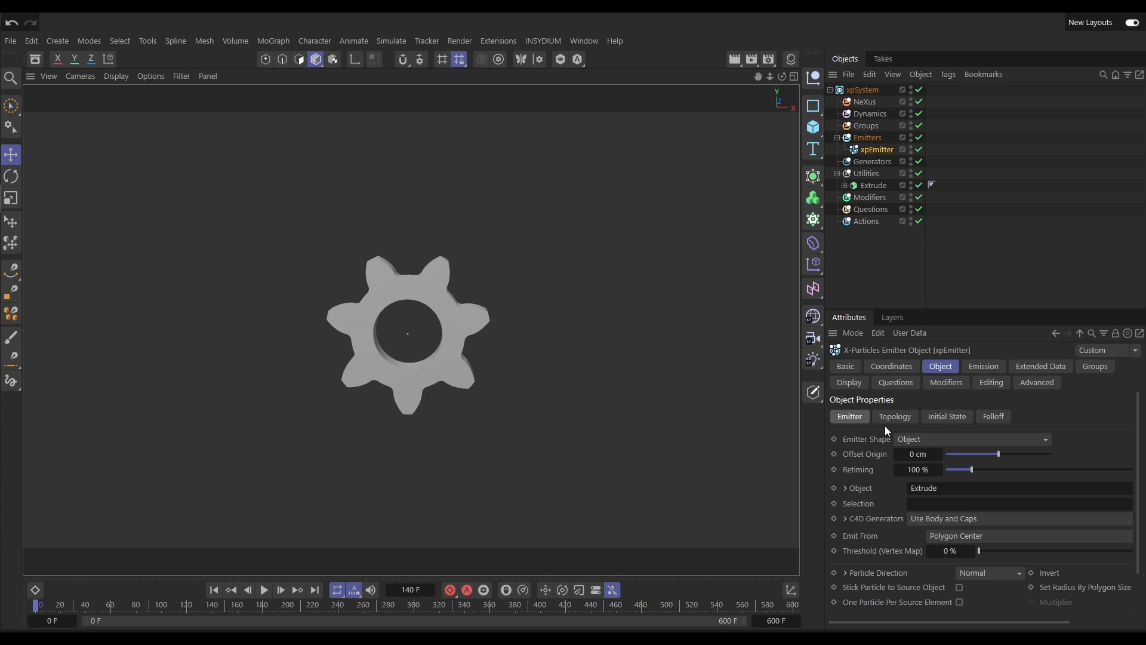
Step: Set the xpEmitter's emission to Shot with the Hexagonal shot type, and set the particle speed to 0 cm
left_click(978, 374)
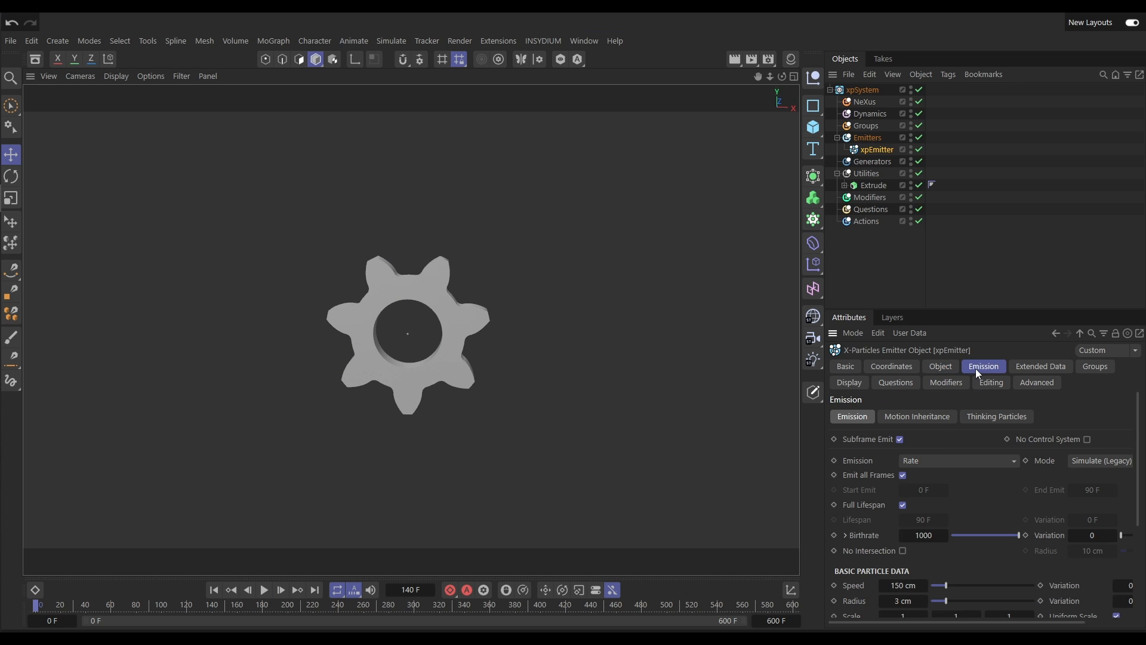
left_click_drag(968, 308, 975, 243)
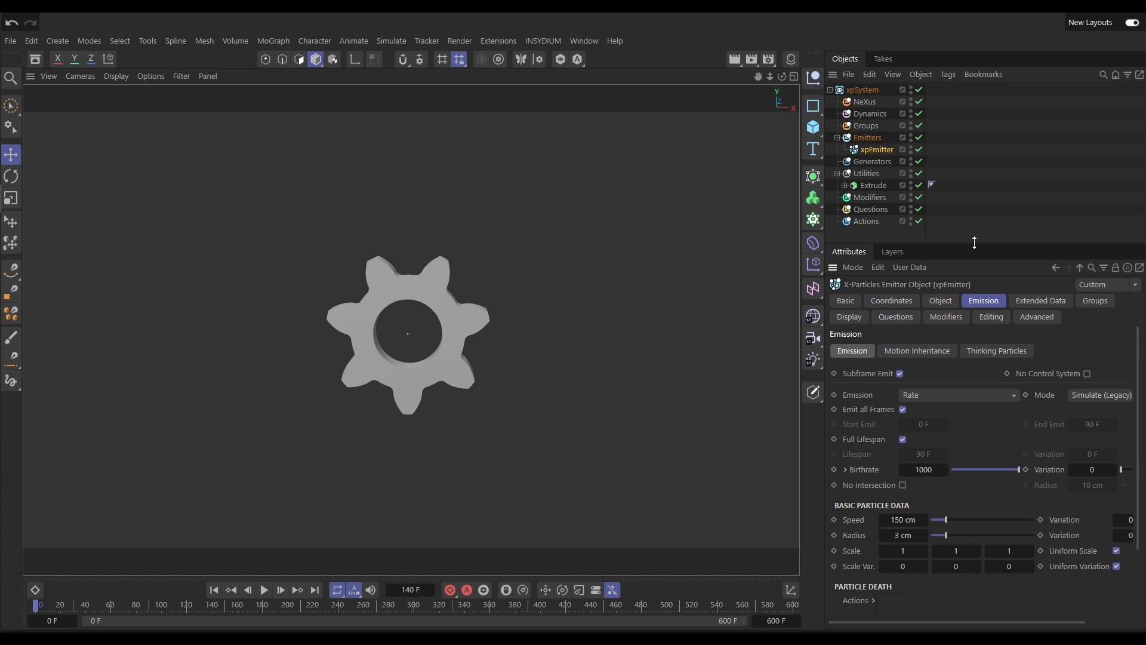
left_click(935, 394)
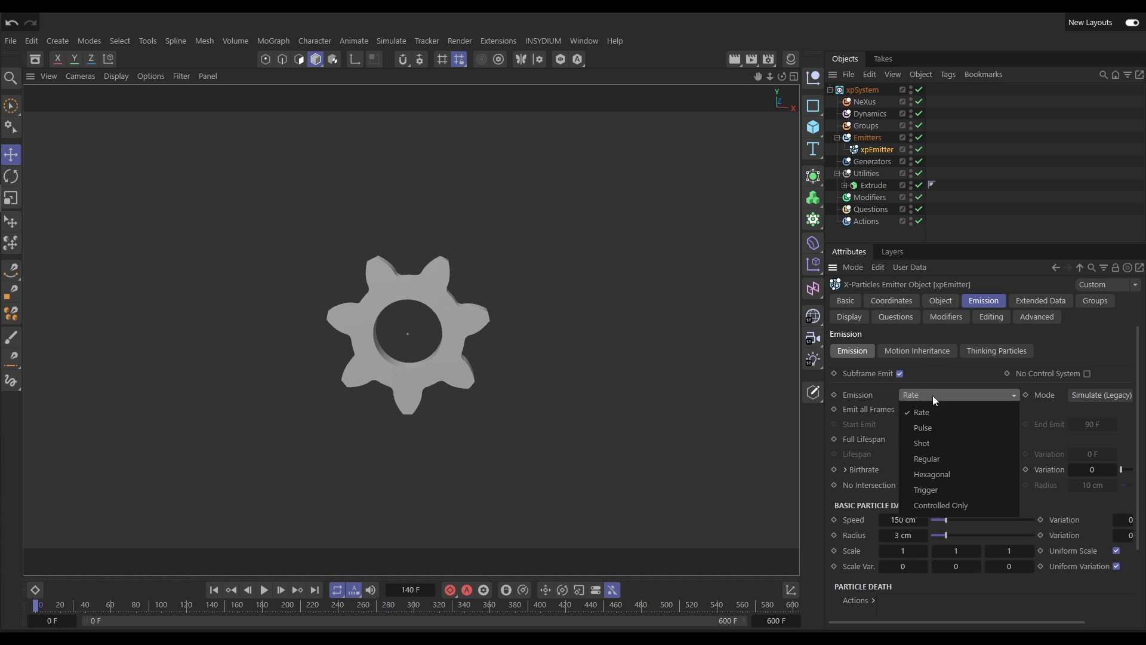
left_click(926, 444)
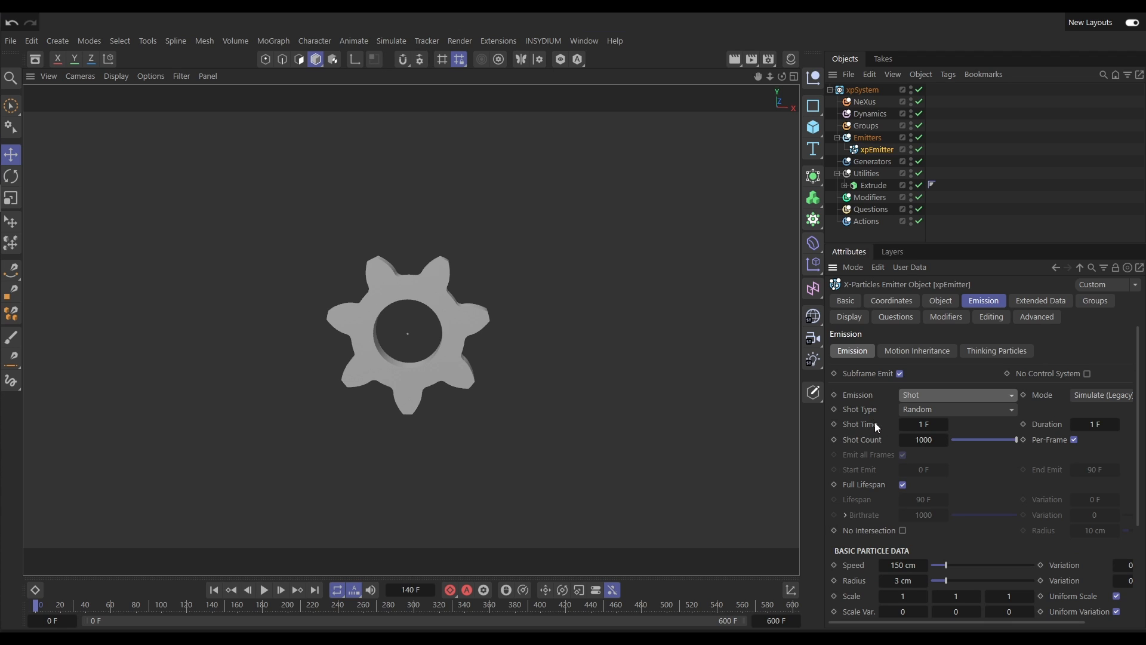
left_click(925, 412)
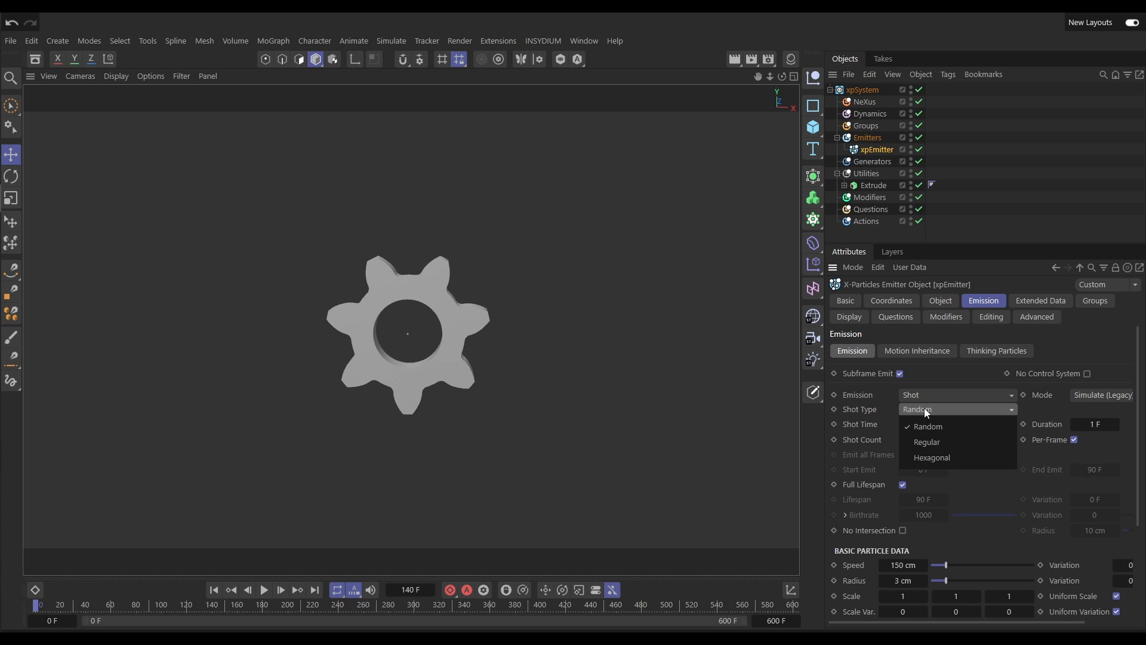
left_click(930, 460)
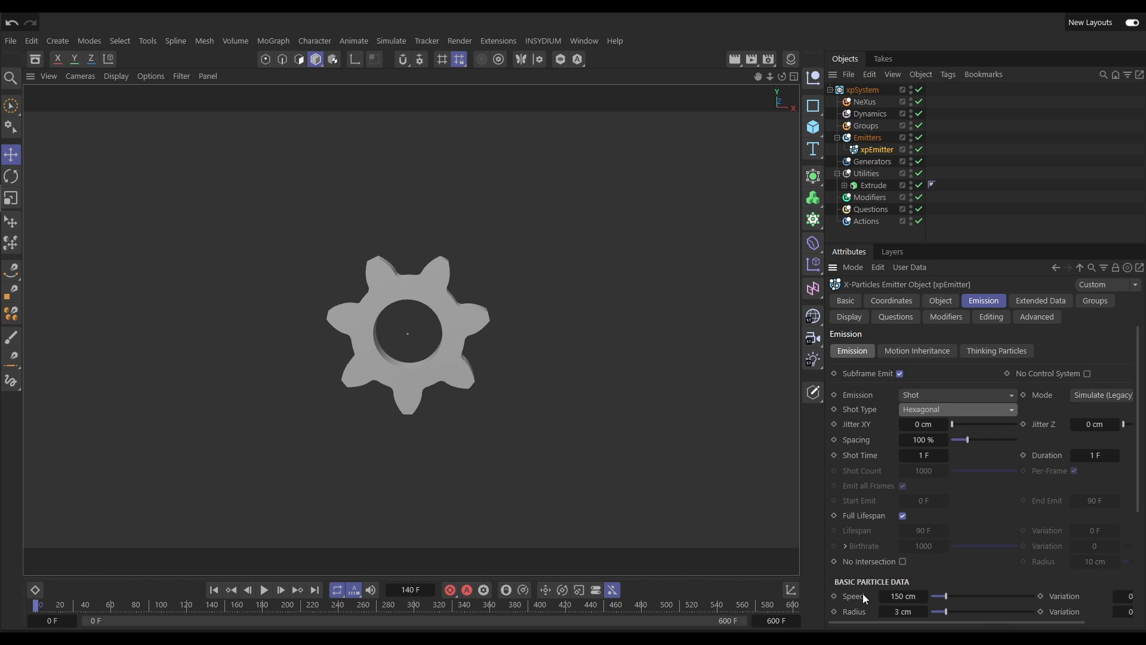
left_click_drag(946, 597, 931, 596)
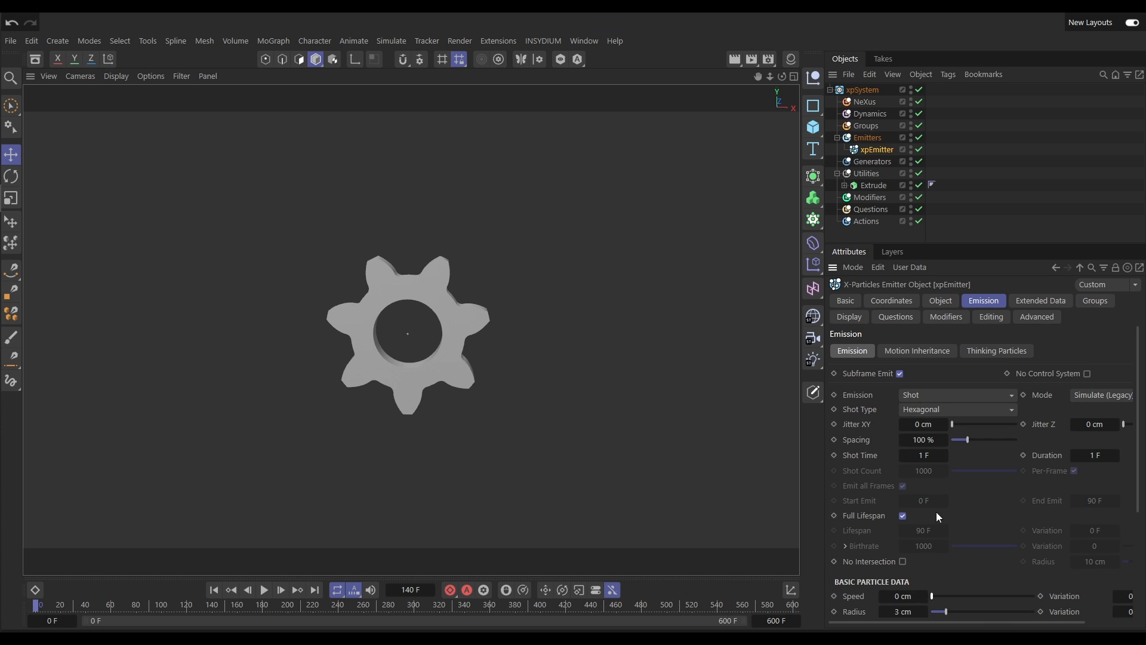
Step: Hide the Extrude in the viewport and advance from the start to frame 1 to show the emitted particles
left_click(912, 184)
left_click(215, 588)
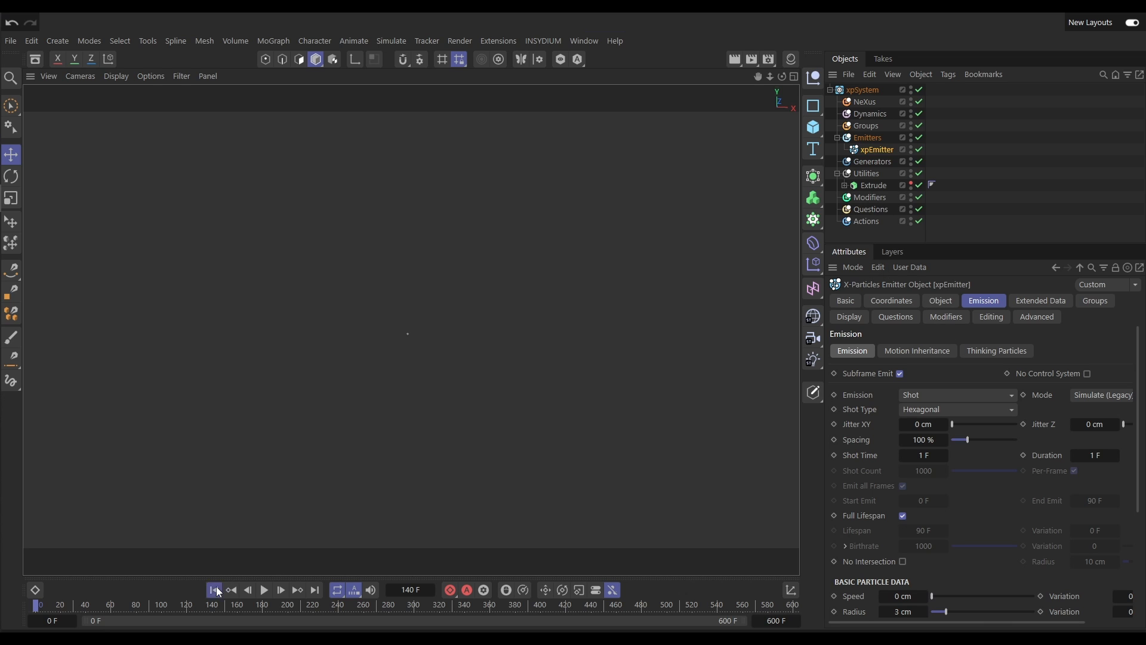
left_click(278, 590)
mouse_move(464, 349)
left_mouse_down("alt")
mouse_move(522, 318)
mouse_move(479, 305)
mouse_move(406, 338)
mouse_move(418, 364)
mouse_move(492, 368)
mouse_move(665, 328)
mouse_move(484, 330)
mouse_move(461, 314)
mouse_move(437, 341)
mouse_move(478, 364)
left_mouse_up("alt")
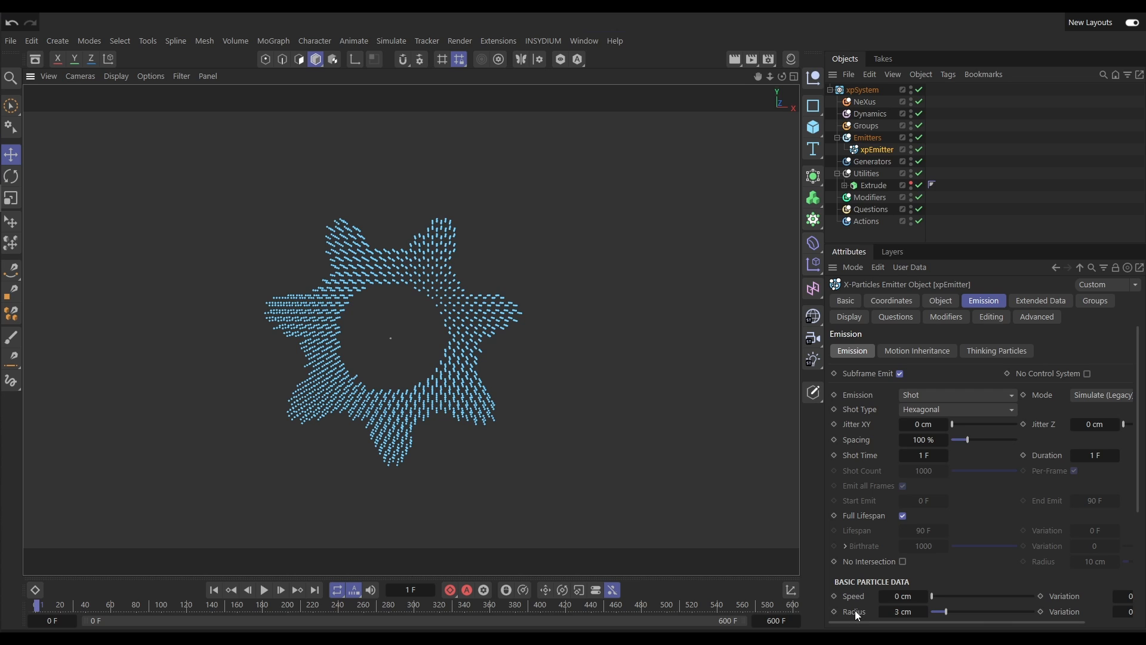
Step: Set the emitter's particle radius to 1 cm and re-emit at frame 1 to inspect the particle density on the cogwheel
double_click(900, 611)
type("1")
key("Return")
left_click(214, 593)
left_click(281, 591)
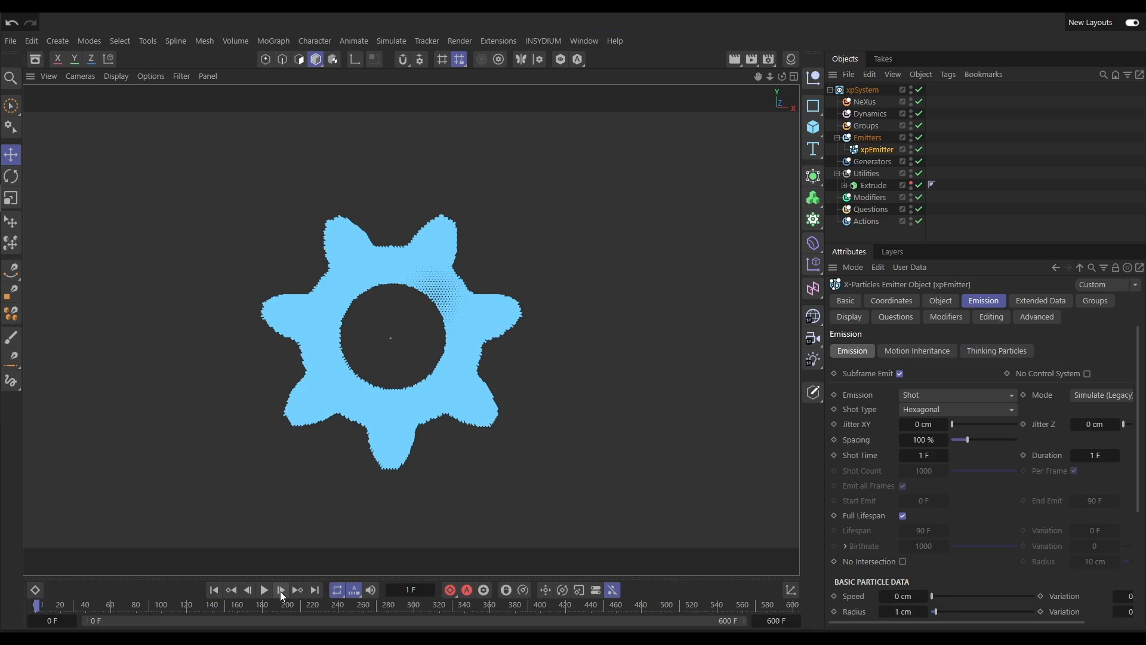
right_click_drag(463, 298, 584, 303, "alt")
mouse_move(527, 329)
left_mouse_down("alt")
mouse_move(439, 362)
mouse_move(531, 325)
mouse_move(523, 340)
left_mouse_up("alt")
right_click_drag(522, 339, 448, 369, "alt")
middle_click_drag(483, 415, 481, 392, "alt")
right_click_drag(499, 365, 432, 384, "alt")
left_click_drag(462, 373, 457, 368, "alt")
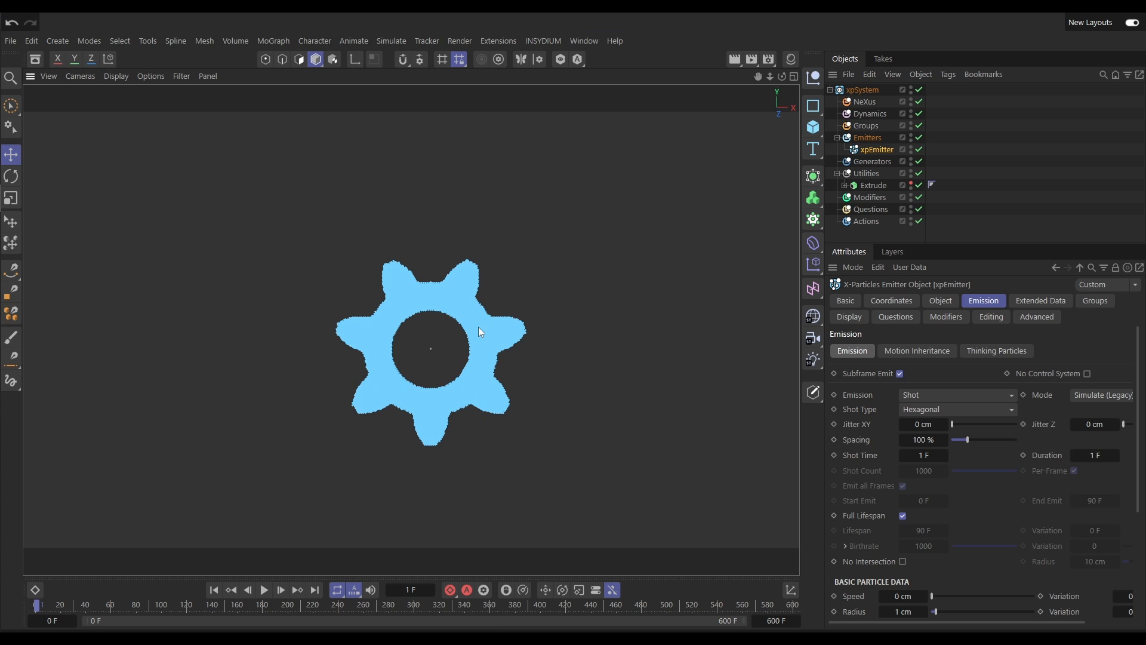
right_click_drag(465, 306, 493, 372, "alt")
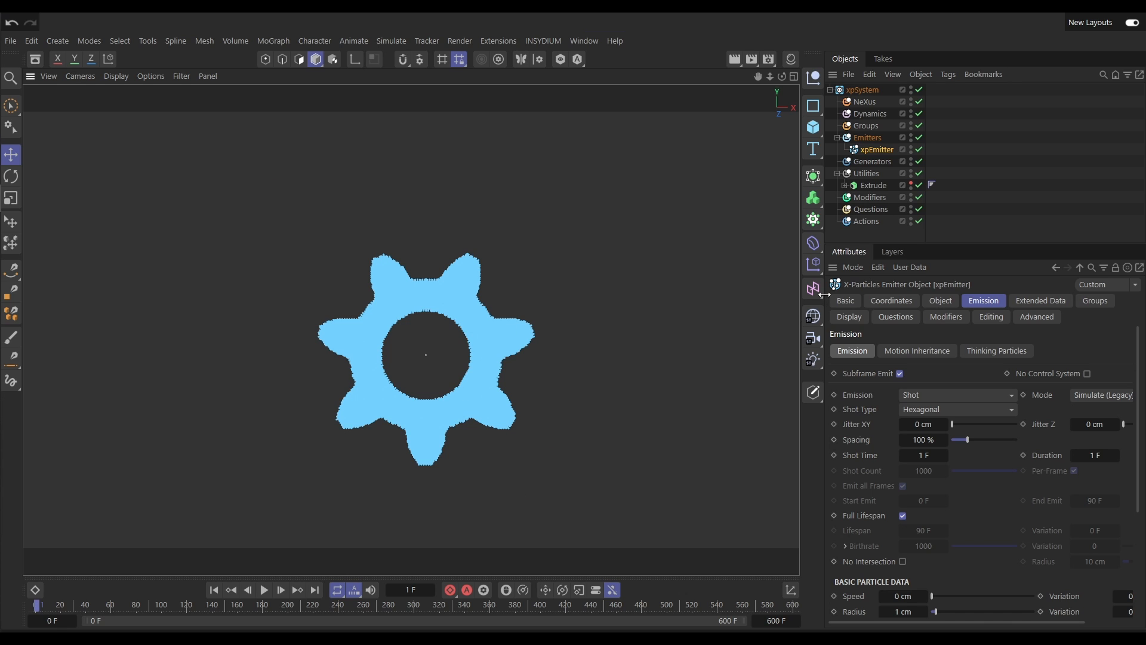
Step: Change the xpEmitter's editor display to Dots and refresh the particles at frame 1
left_click(849, 320)
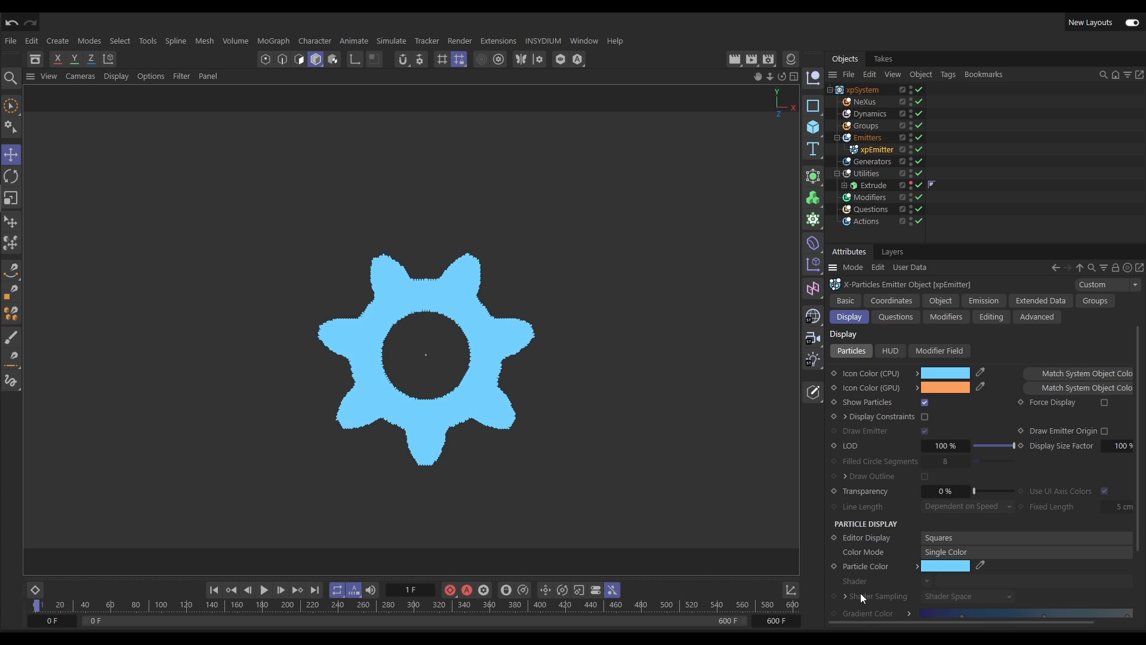
left_click_drag(870, 625, 910, 625)
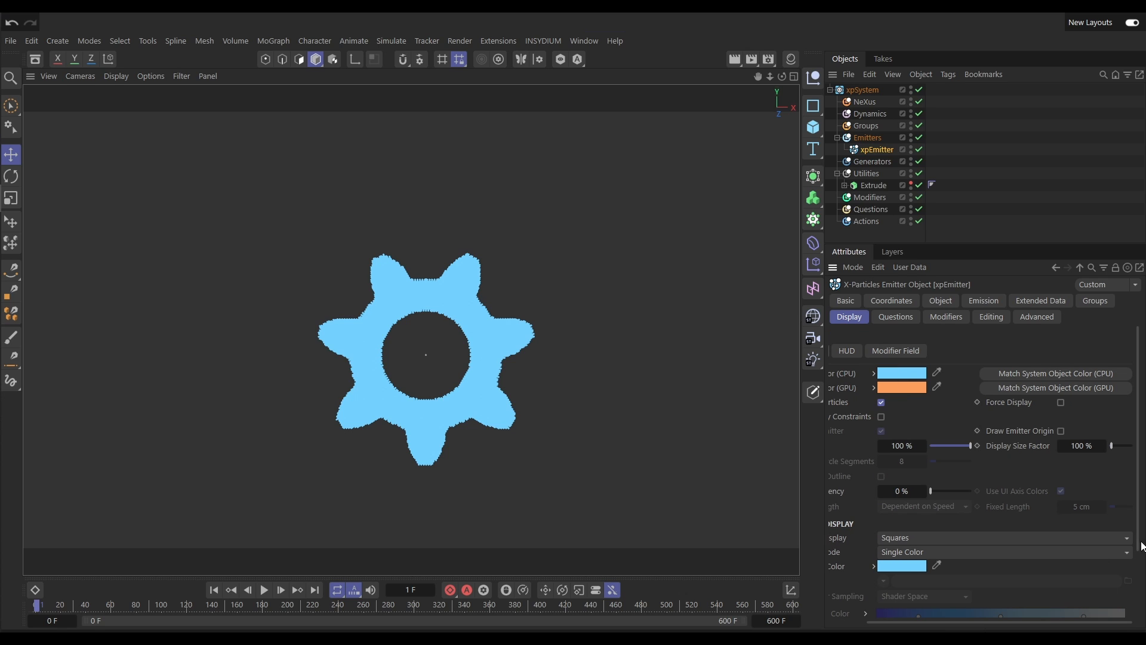
left_click(919, 538)
left_click(906, 274)
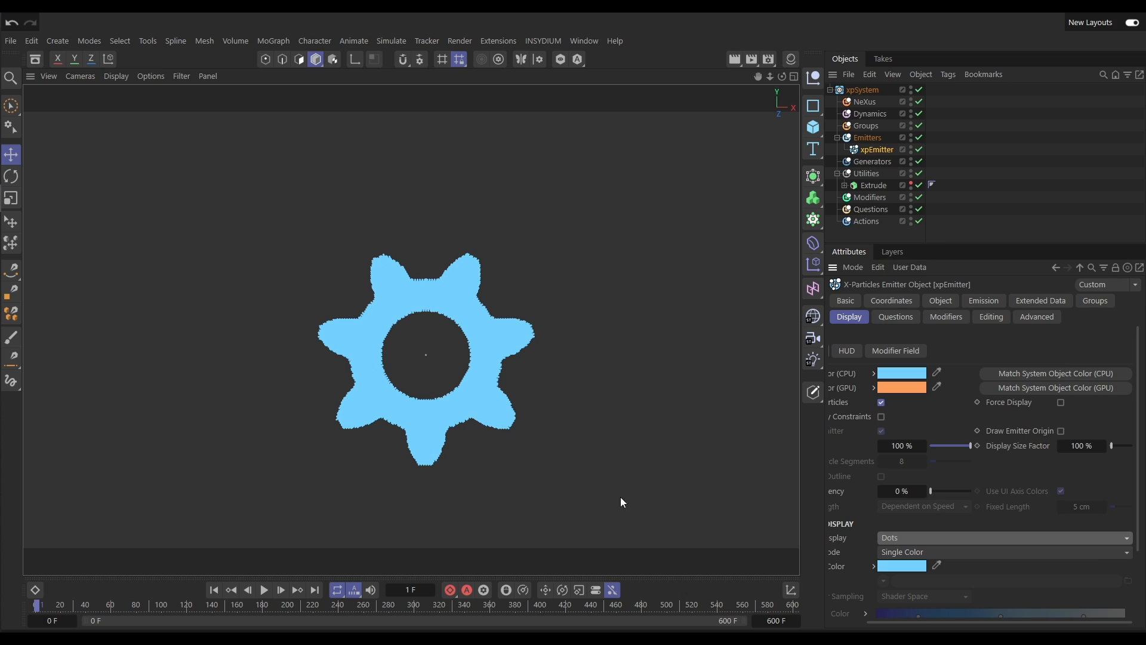
left_click(281, 590)
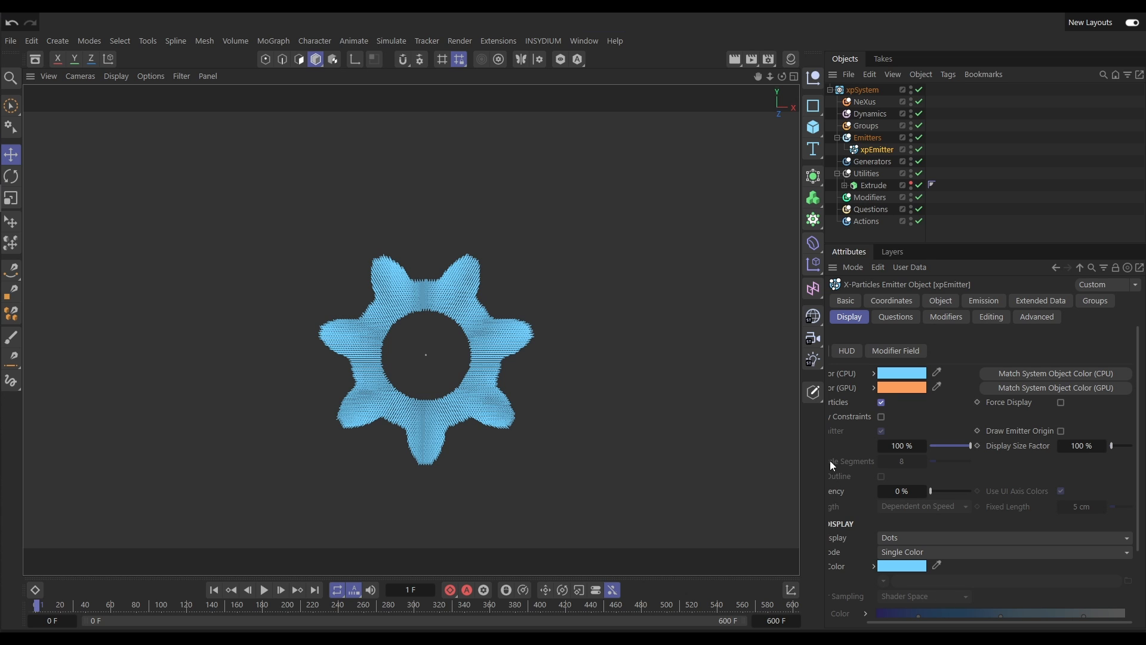
Step: Widen the attribute area and set the particle color mode to Gradient (Parameter)
left_click_drag(826, 462, 779, 471)
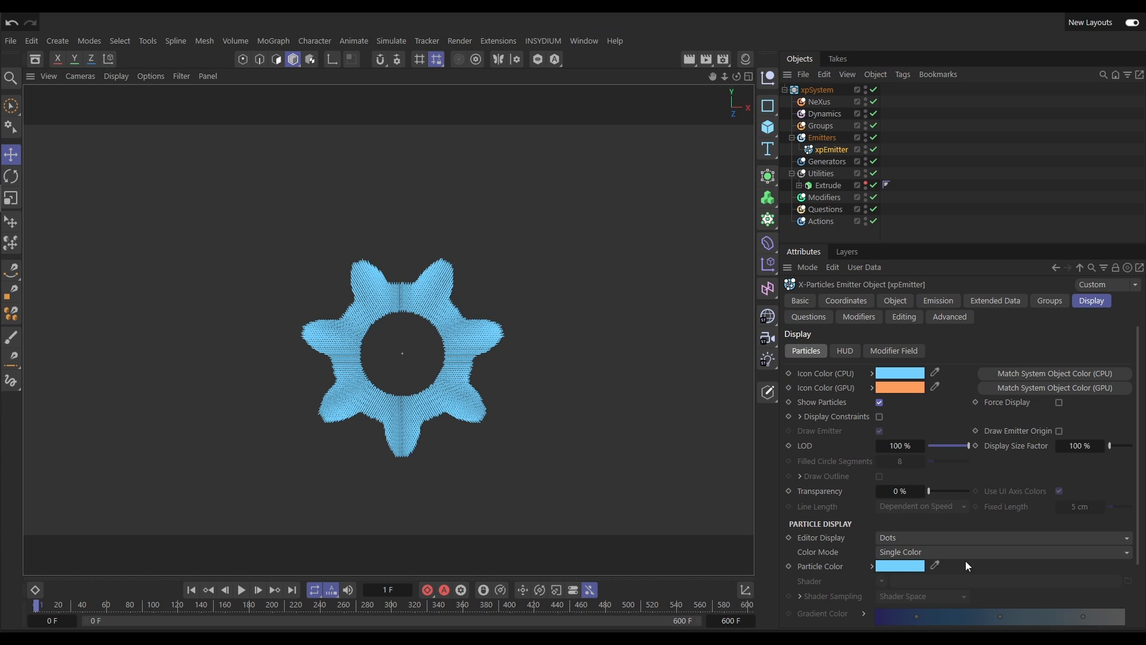
left_click(947, 552)
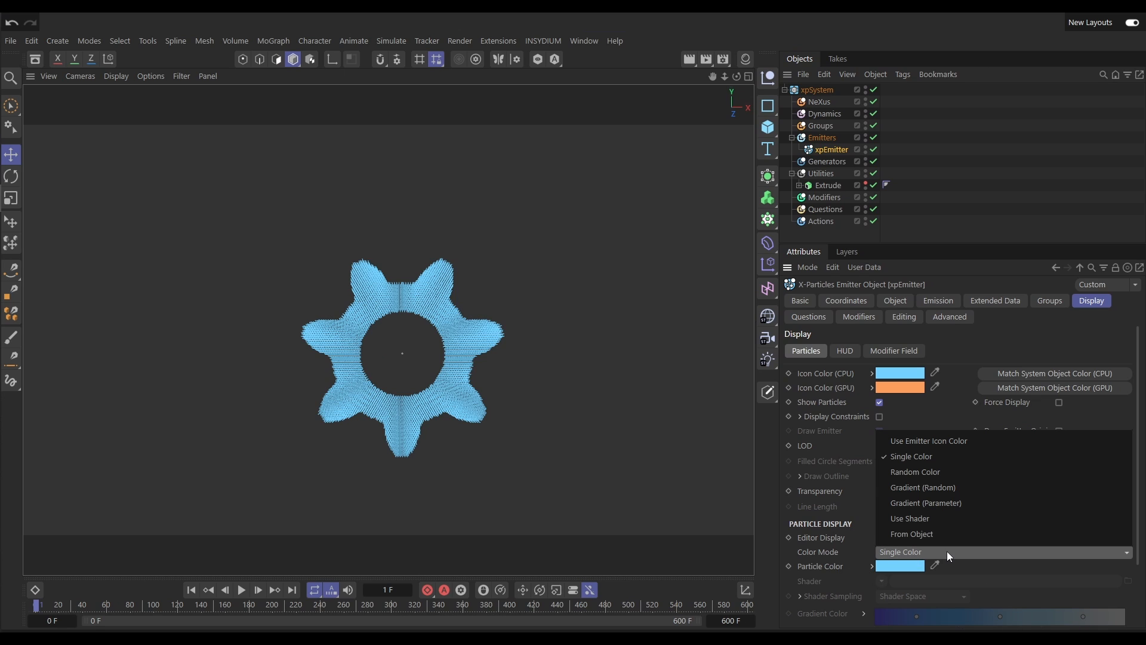
left_click(928, 506)
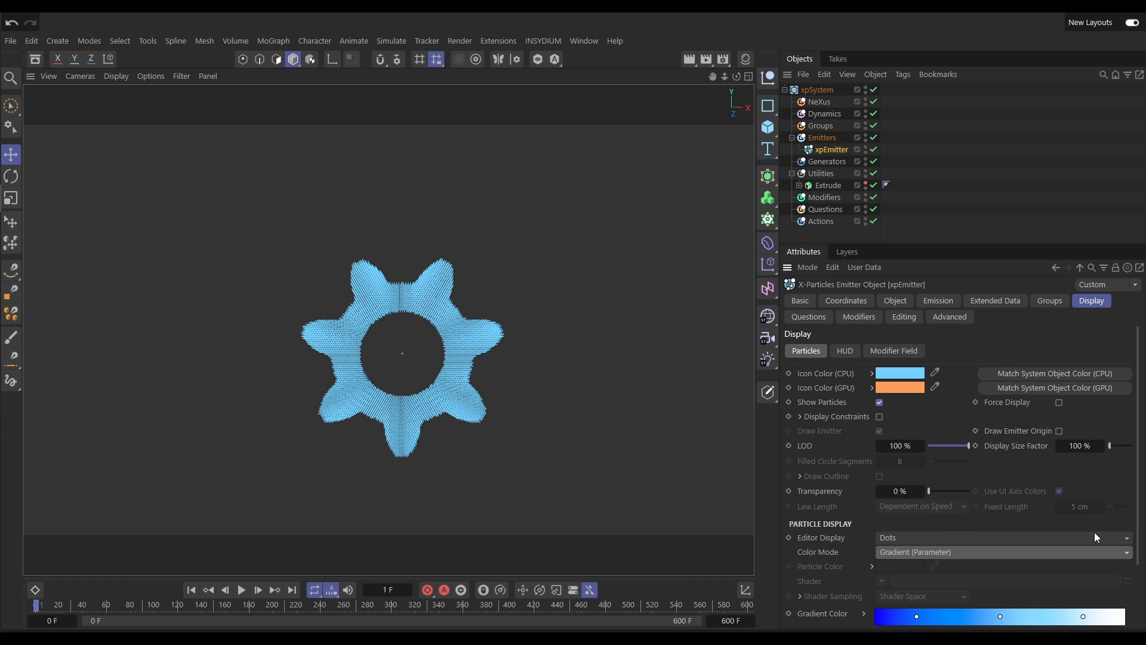
left_click_drag(1137, 520, 1137, 597)
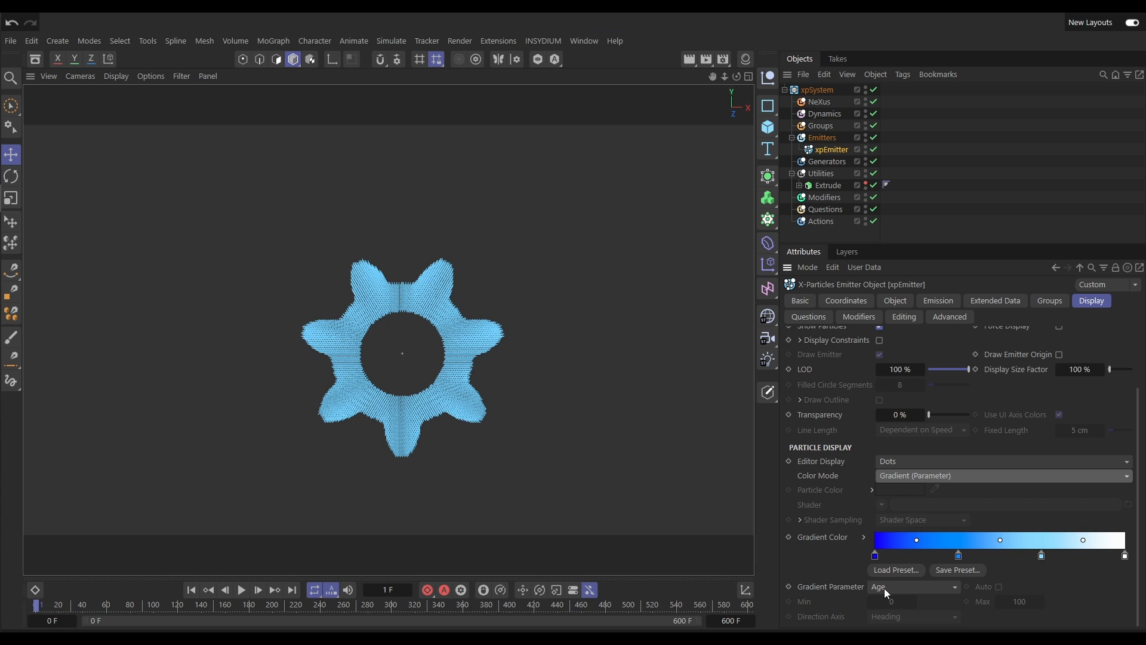
Step: Play the simulation from the start to check how the Age gradient colors the particles, and stop it
mouse_move(876, 556)
left_click(191, 590)
left_click(242, 590)
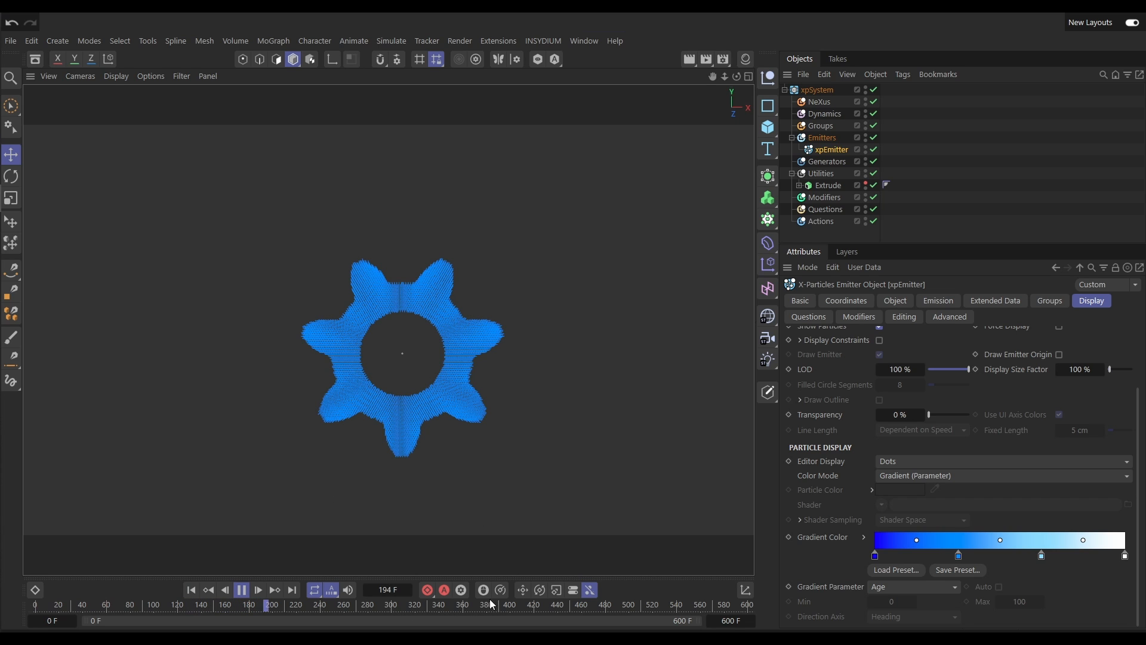
left_click(242, 590)
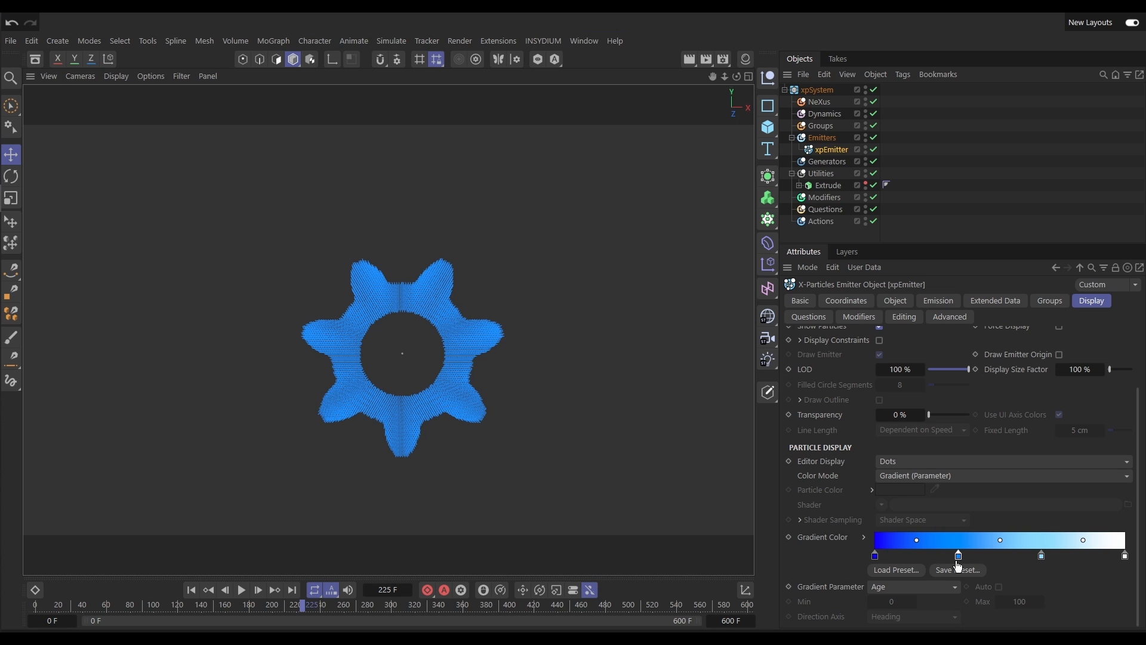
Step: Set the particle gradient parameter to Speed with a maximum of 200 cm
left_click(904, 593)
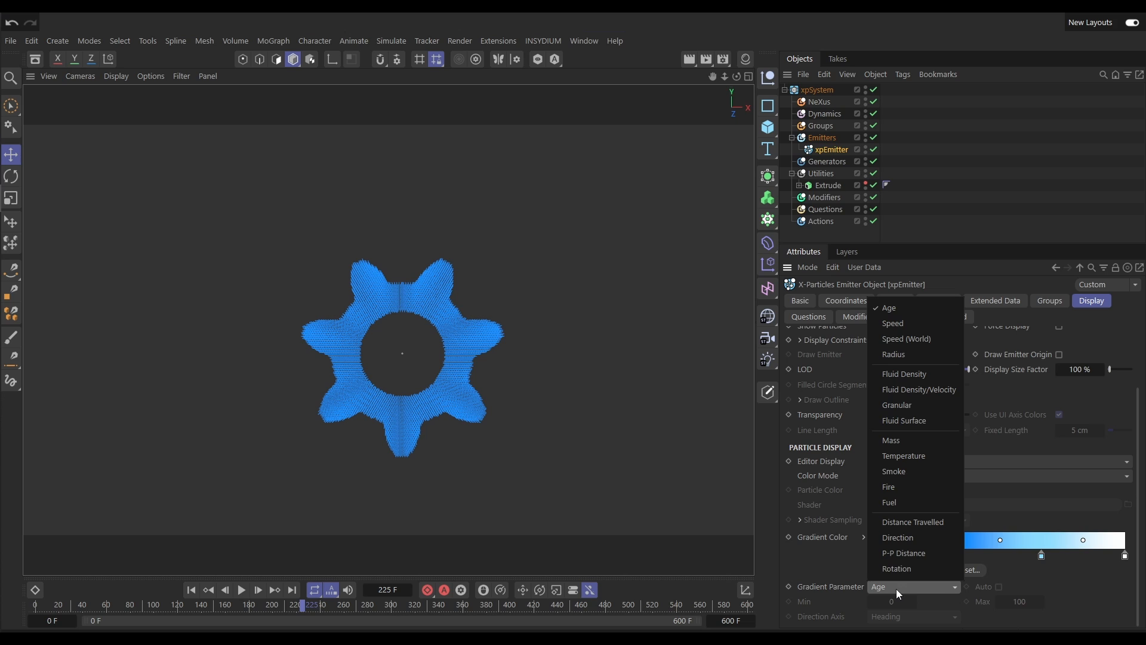
left_click(893, 325)
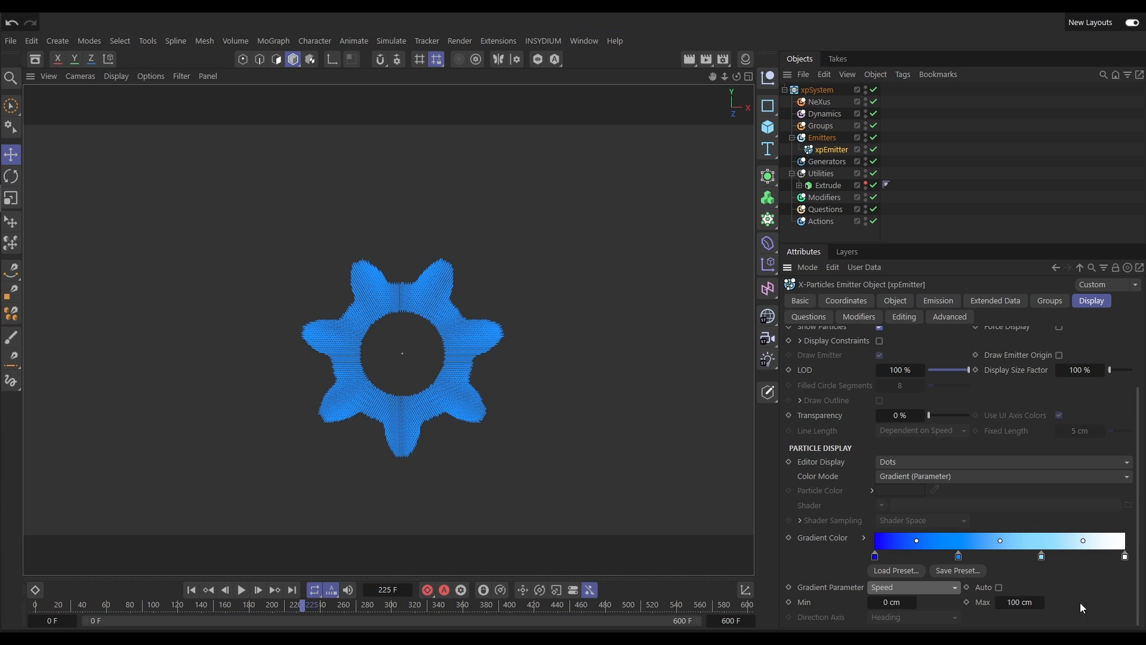
left_click(1098, 559)
left_click(1018, 601)
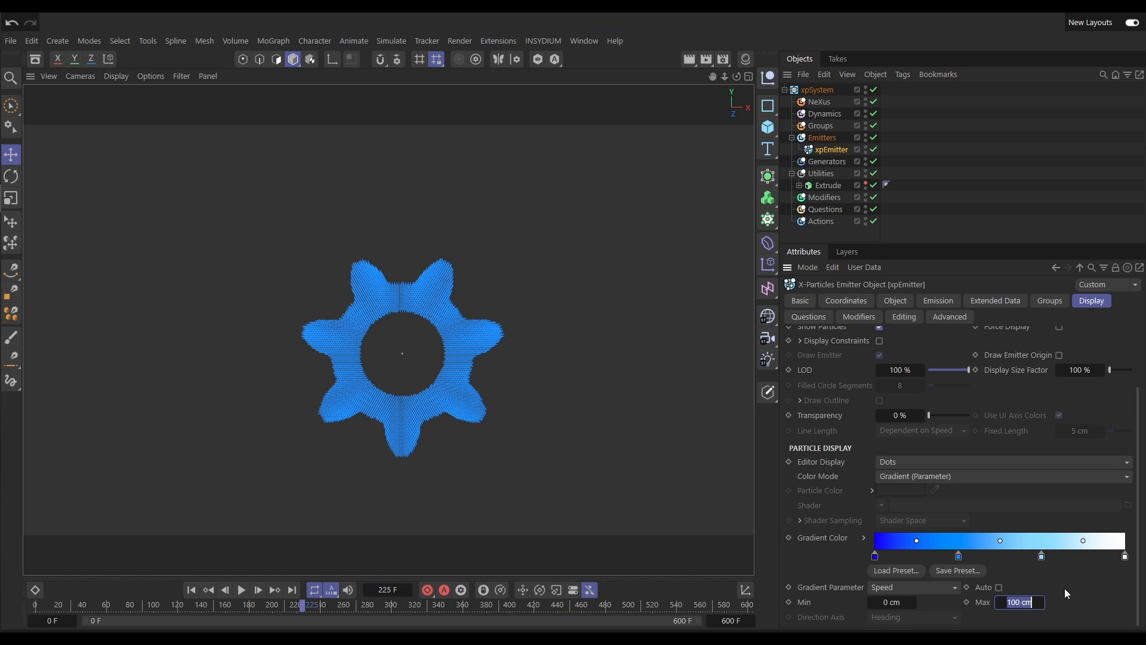
type("200")
key("Return")
Step: Play the simulation to check the speed-based coloring of the stationary particles, and stop it
left_click(206, 590)
left_click(241, 590)
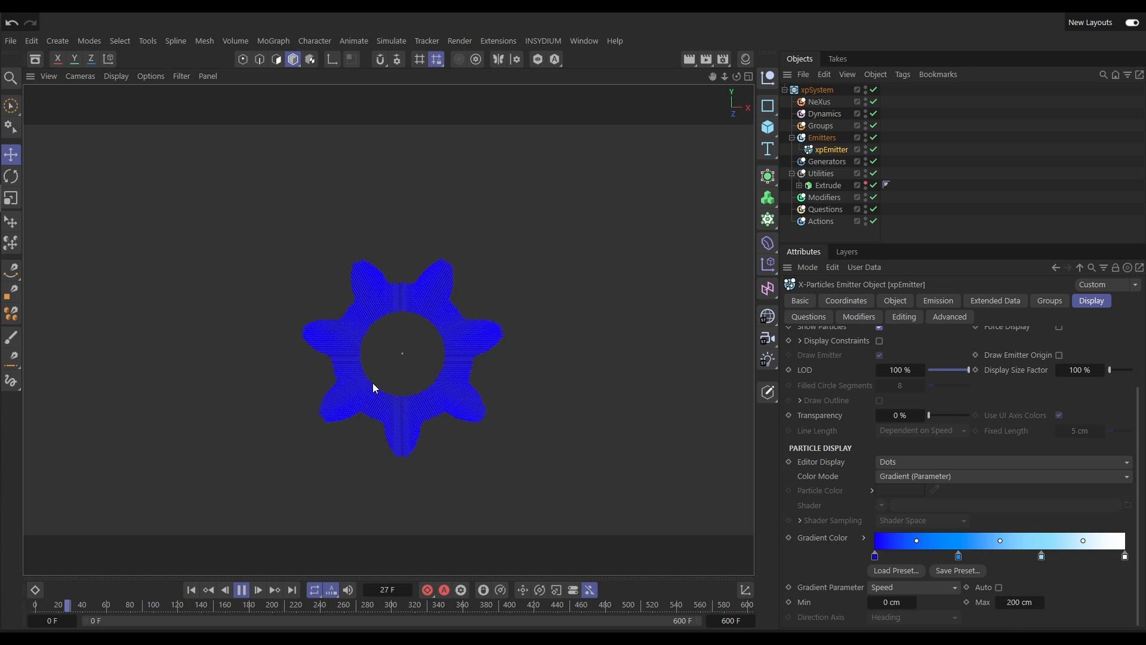
left_click(241, 589)
Step: Set the xpEmitter's particle speed to 110 cm
left_click(935, 302)
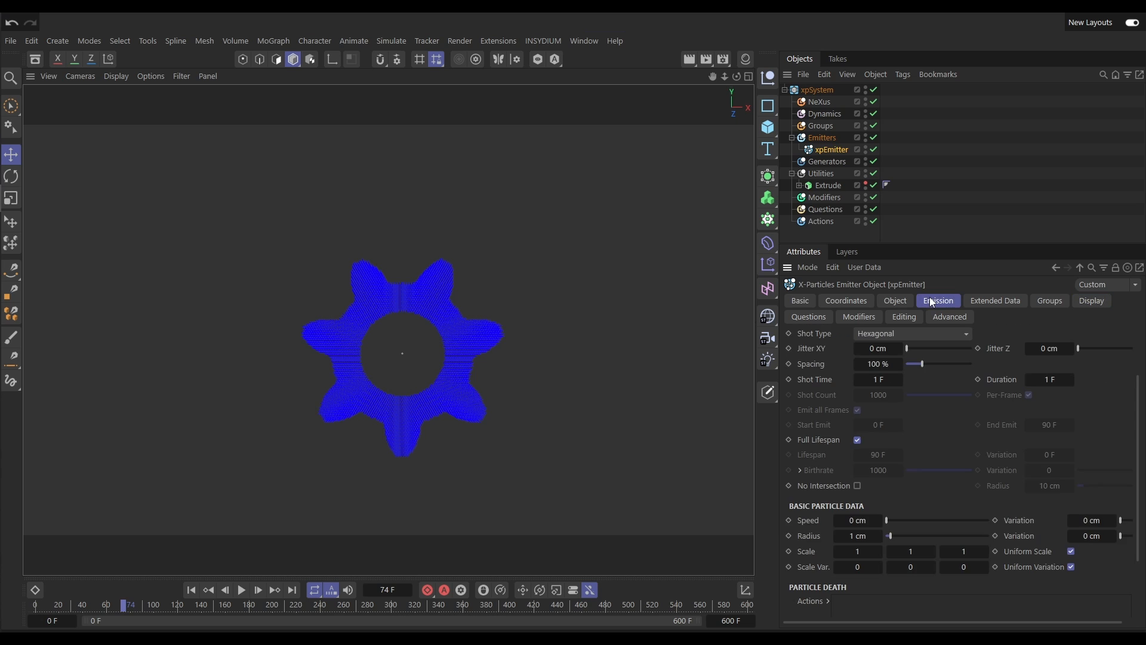
left_click(858, 521)
type("110")
key("Return")
Step: Replay the simulation from the start to examine the particles spreading outward from the cogwheel, and return to frame 0
left_click(191, 590)
left_click(241, 593)
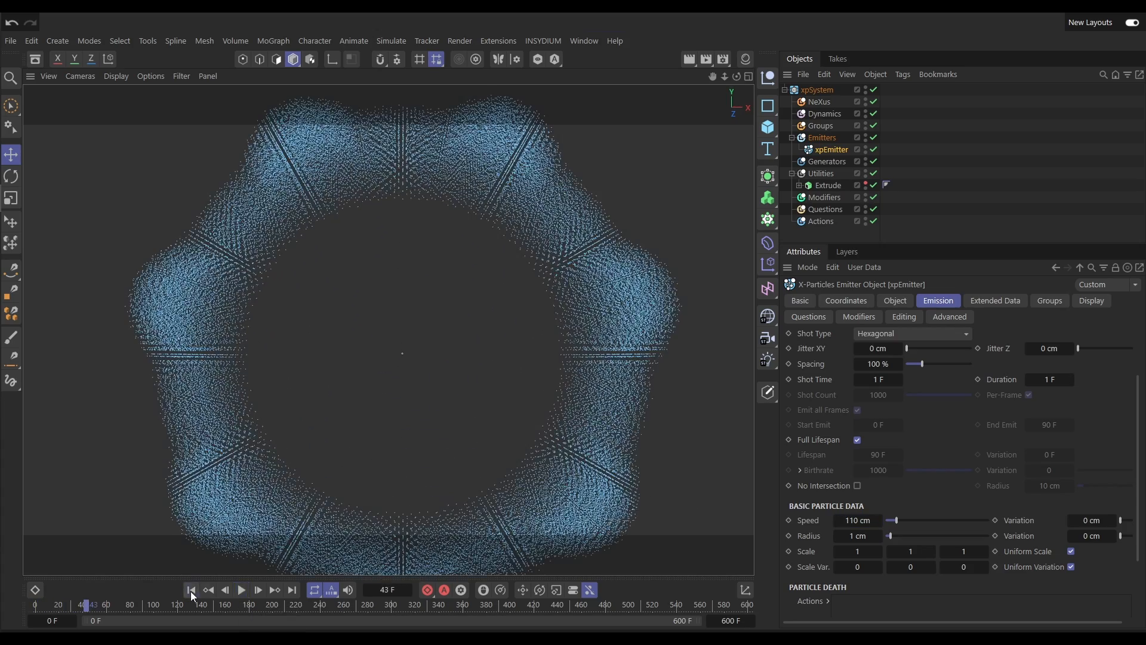
left_click(191, 590)
left_click(241, 589)
left_click(241, 590)
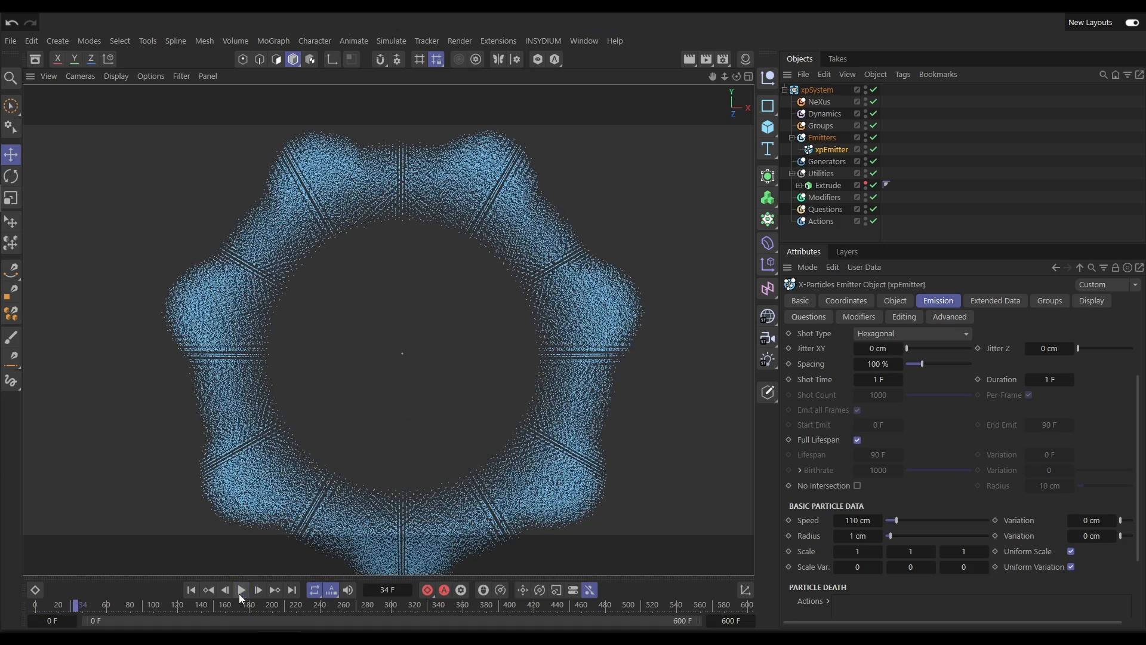
scroll(359, 367, "down", 2)
scroll(351, 372, "down", 1)
middle_click_drag(391, 396, 388, 372, "alt")
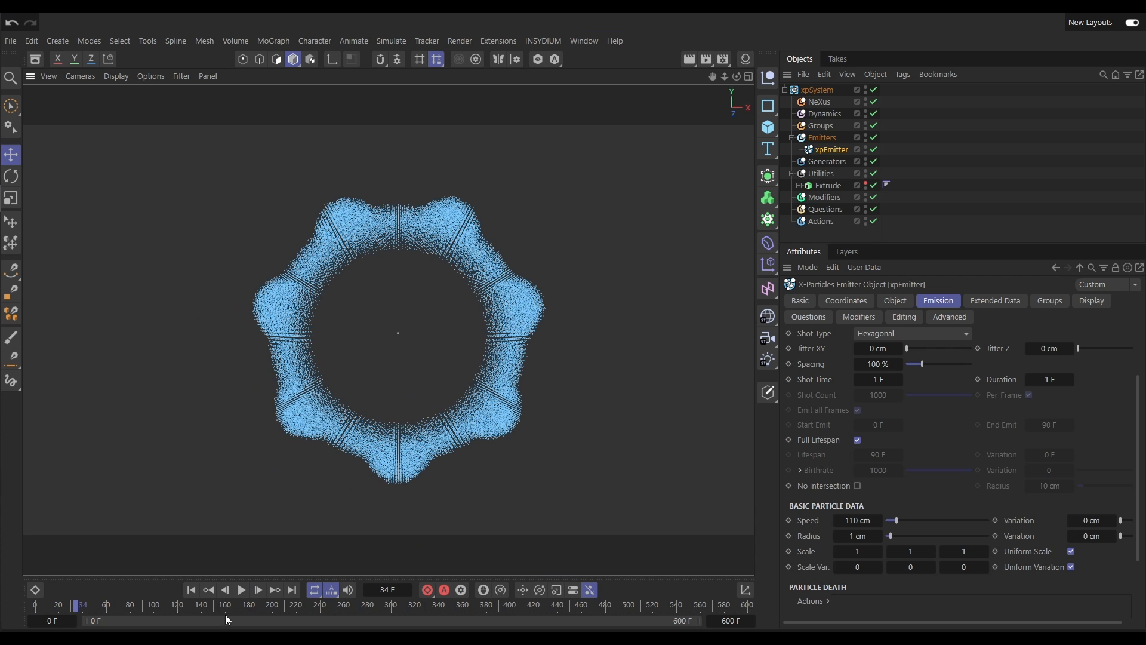
left_click(191, 590)
left_click(242, 590)
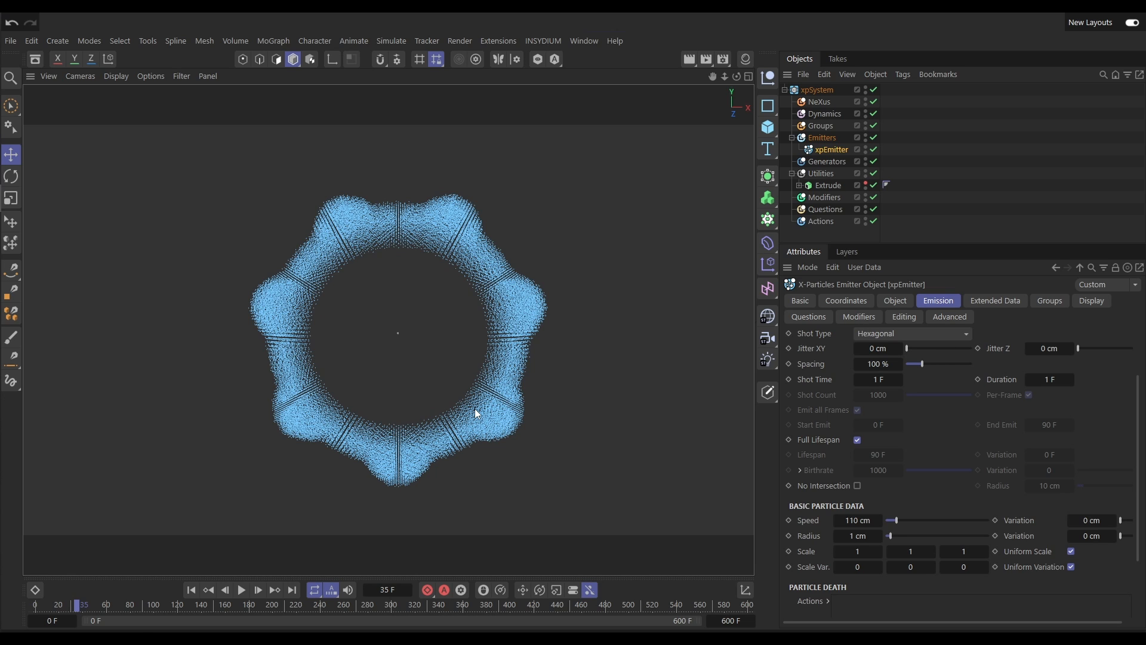
left_click(192, 589)
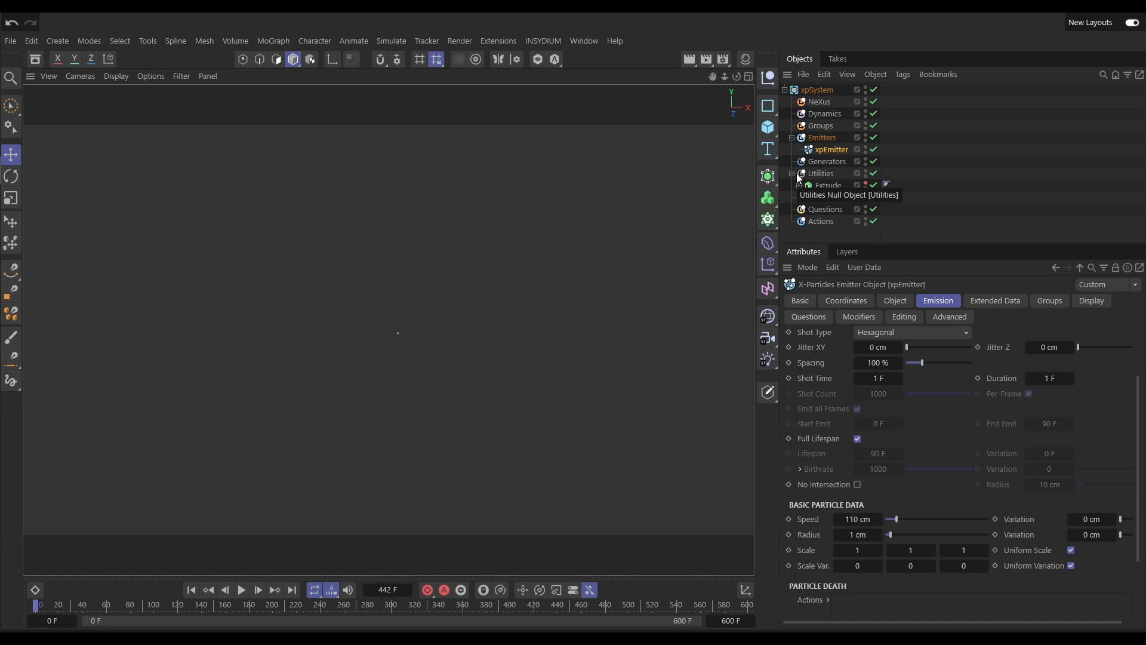
Step: Add an nxTurbulence modifier to the NeXus folder, then play the simulation and stop it
left_click(823, 102)
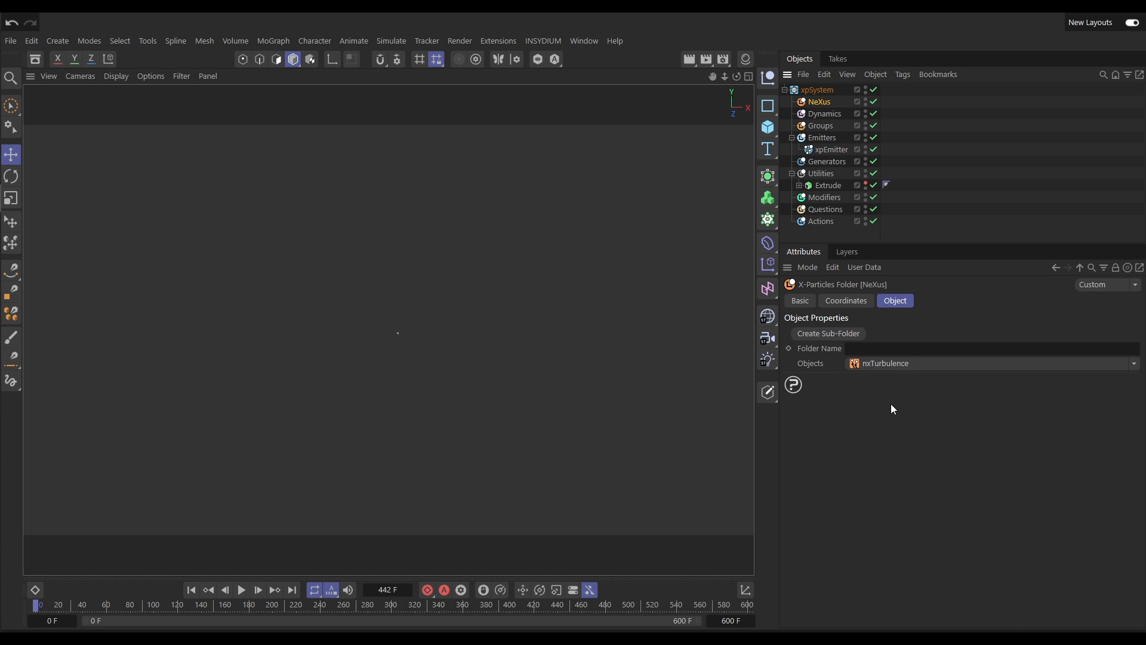
left_click(1134, 366)
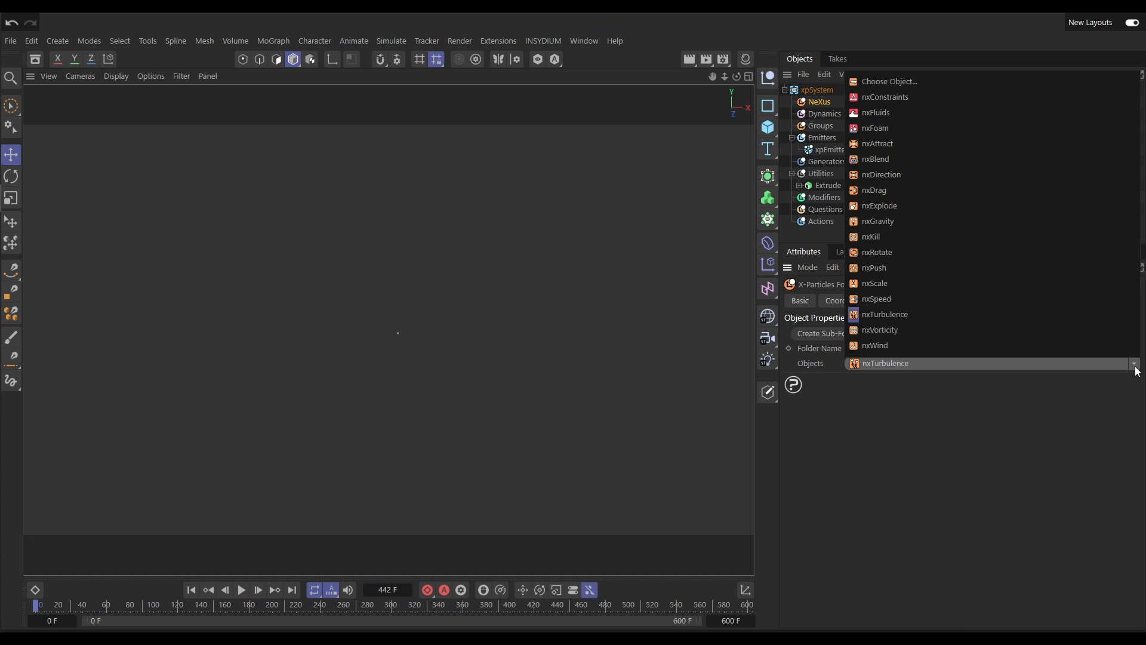
left_click(894, 319)
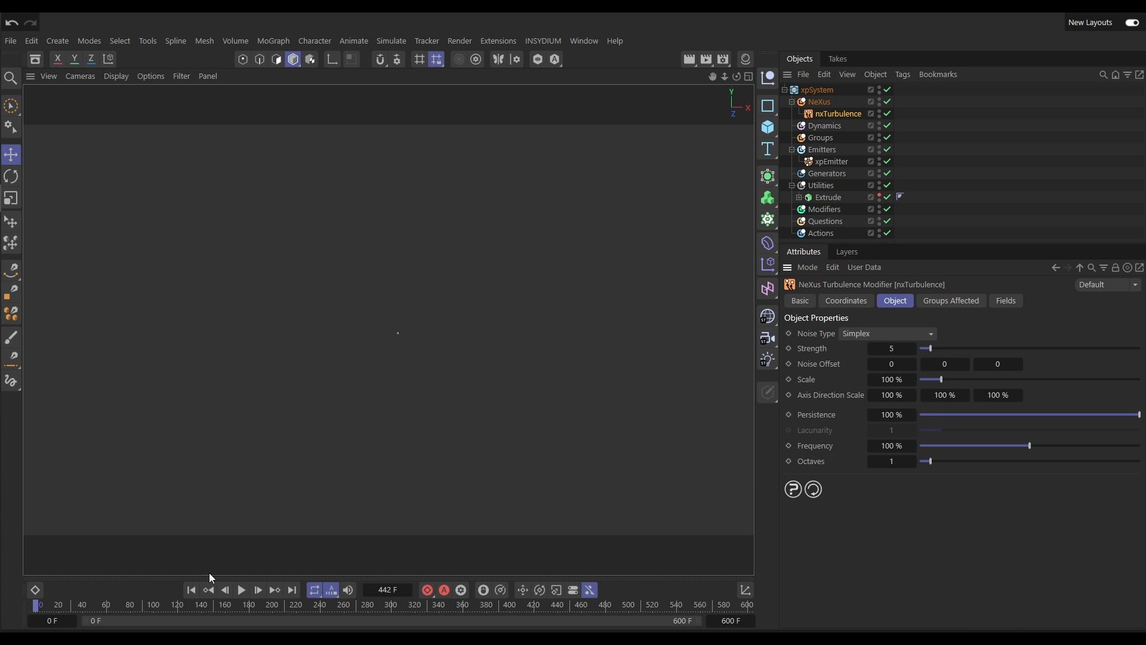
left_click(243, 592)
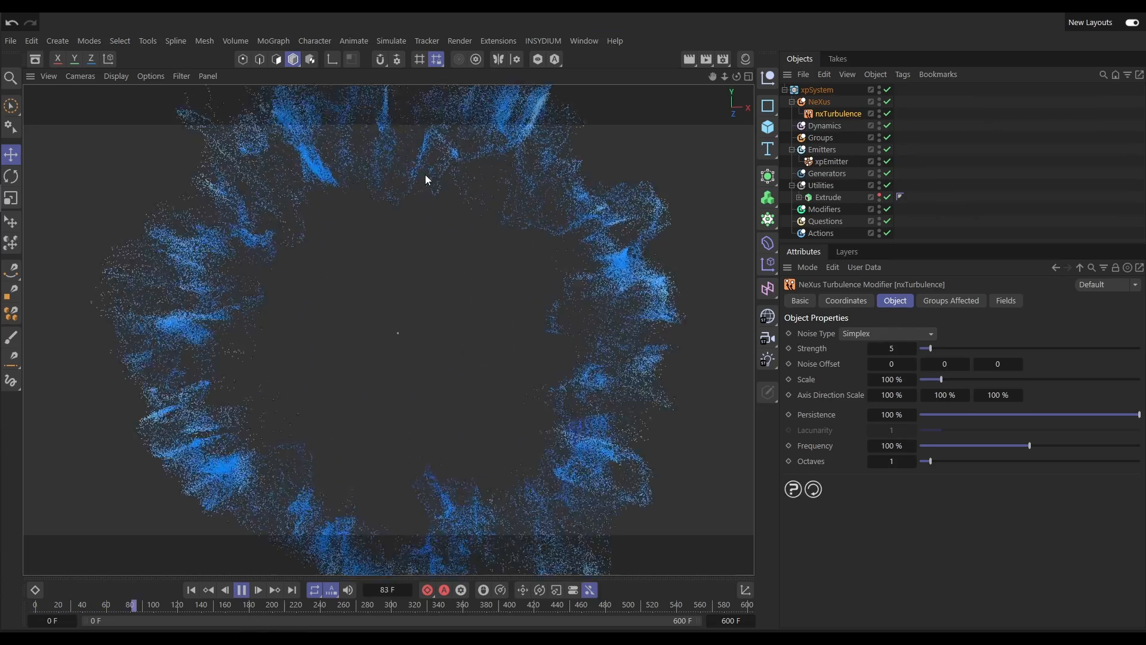
left_click(242, 590)
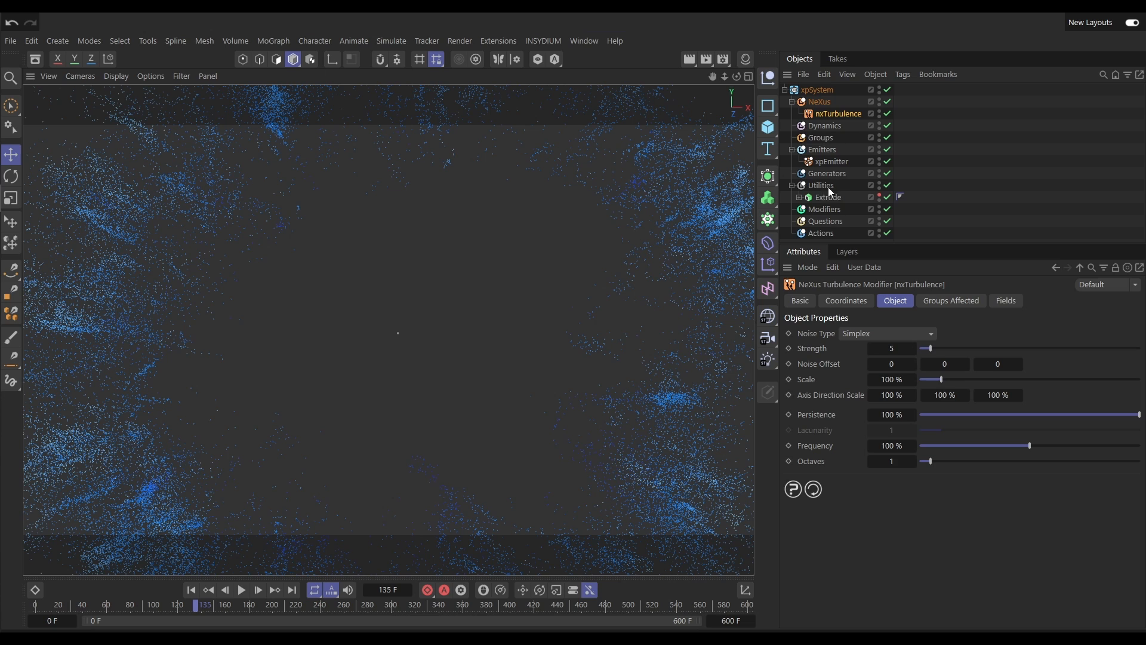
Step: Set the xpEmitter's particle speed to 0 cm and replay the simulation from the start
left_click(830, 163)
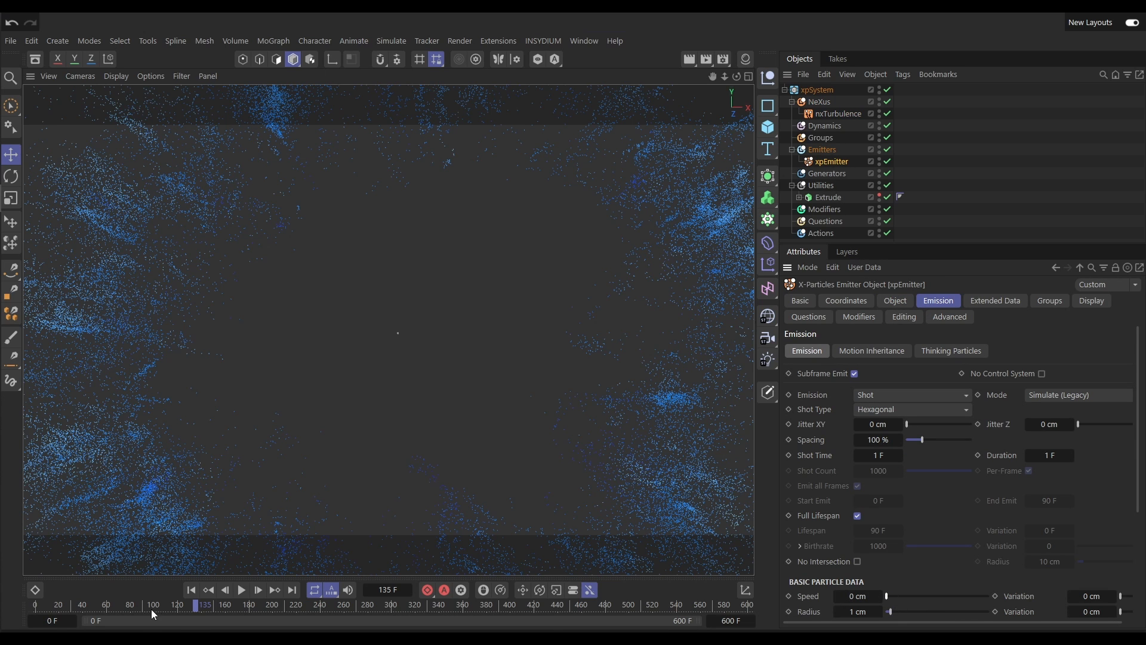
left_click(191, 590)
left_click(242, 590)
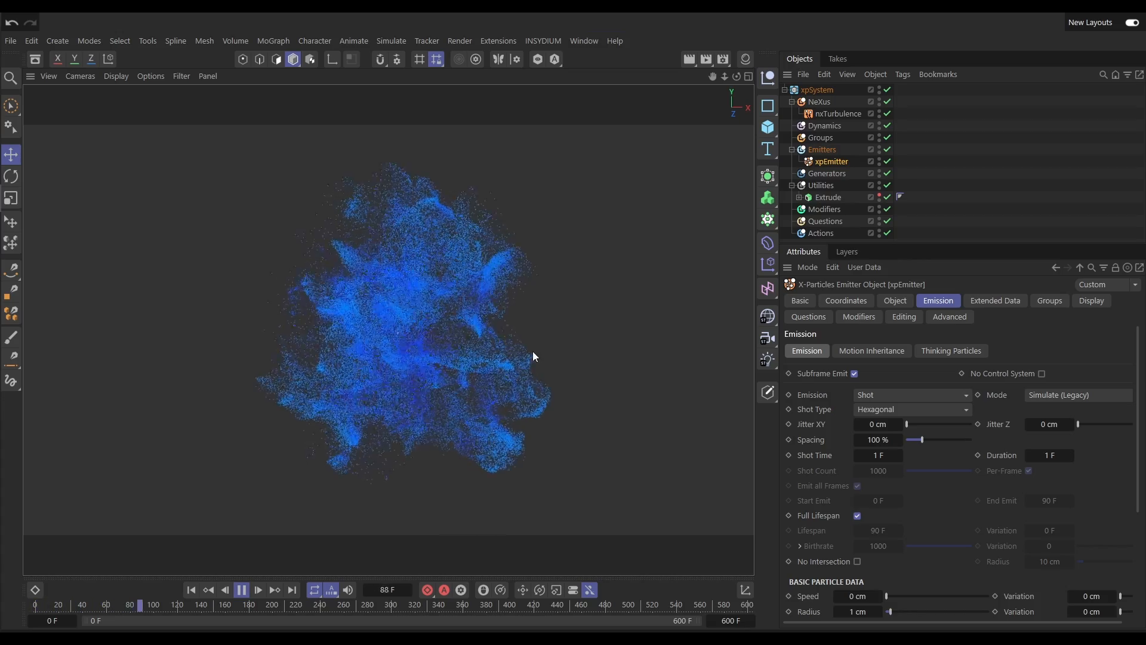
Step: Change nxTurbulence's noise type to Turbulence, replay the simulation from the start and stop it
left_click(838, 112)
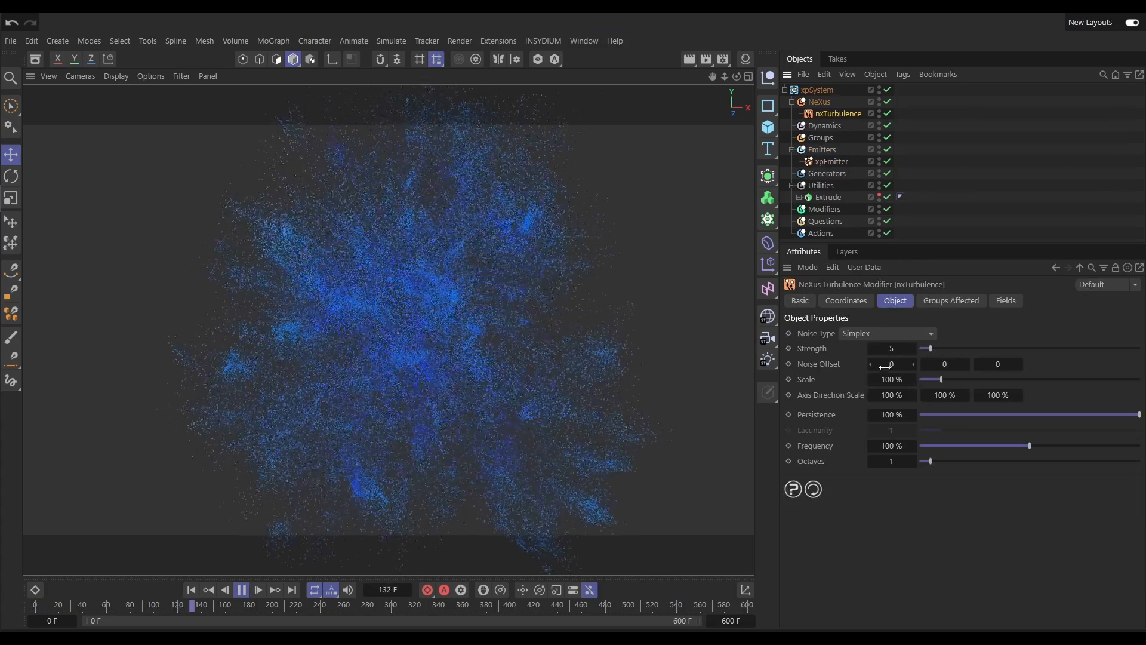
left_click(867, 334)
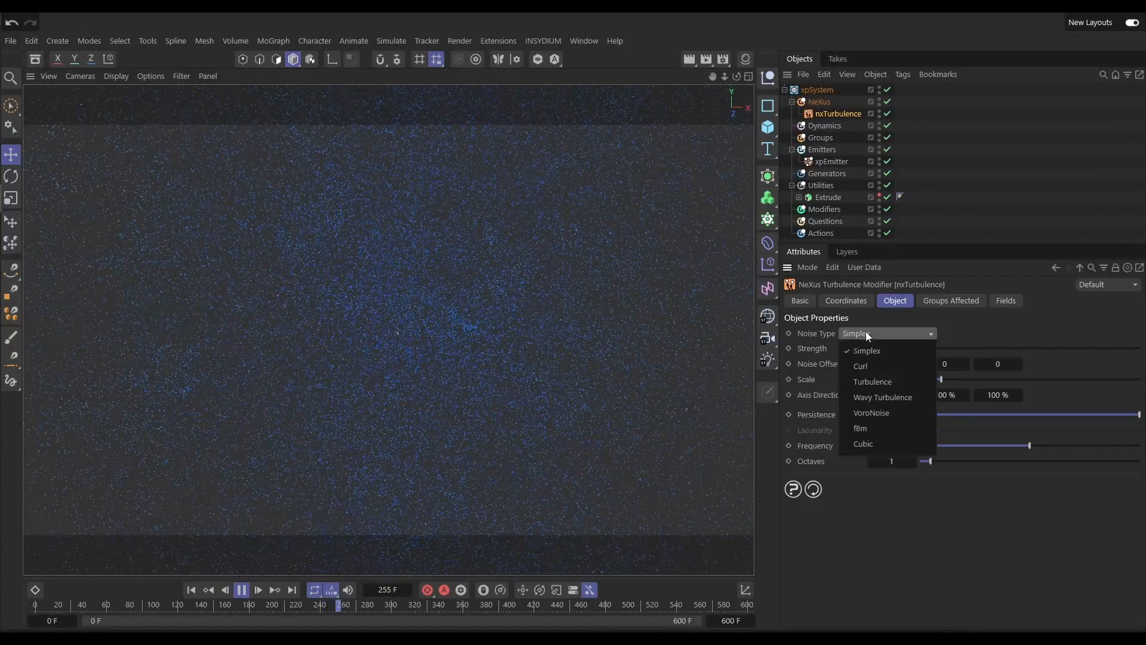
left_click(884, 382)
left_click(191, 590)
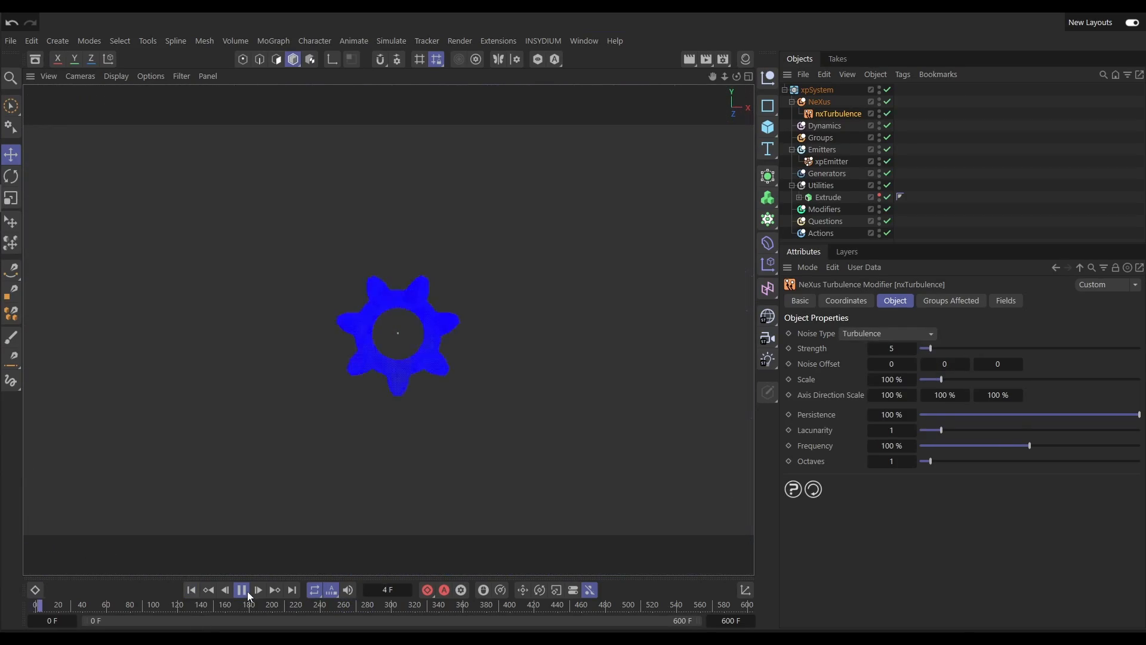
left_click(245, 590)
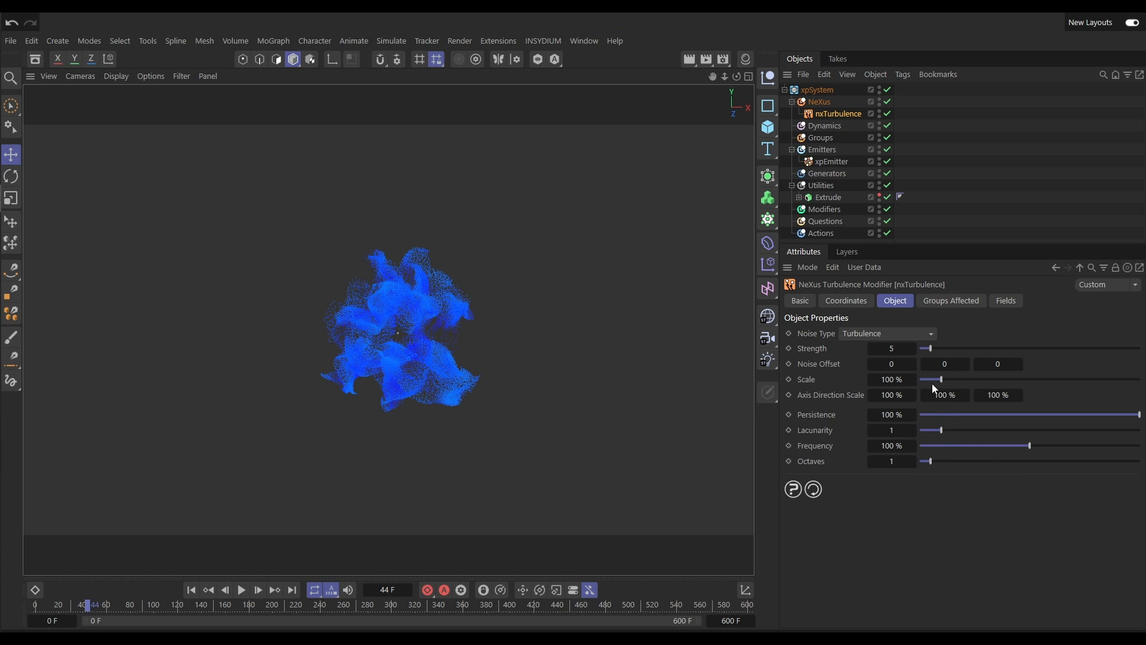
Step: Increase the turbulence scale to 161%, replay the simulation from the start and stop it
left_click_drag(943, 379, 956, 379)
left_click(191, 591)
left_click(242, 591)
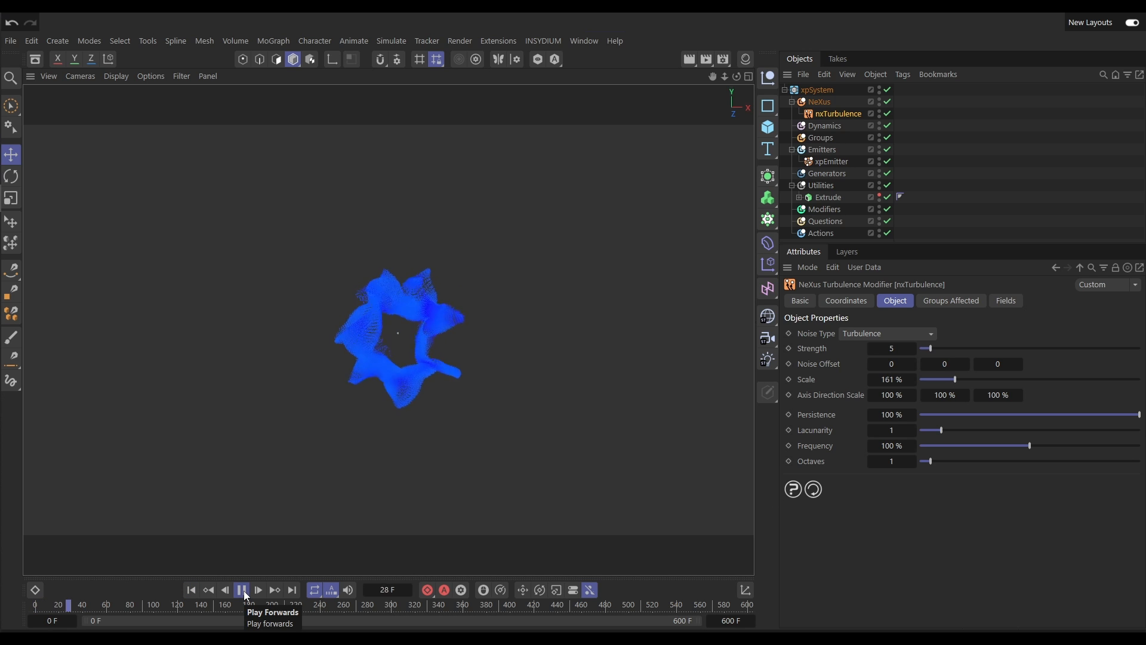
left_click(243, 591)
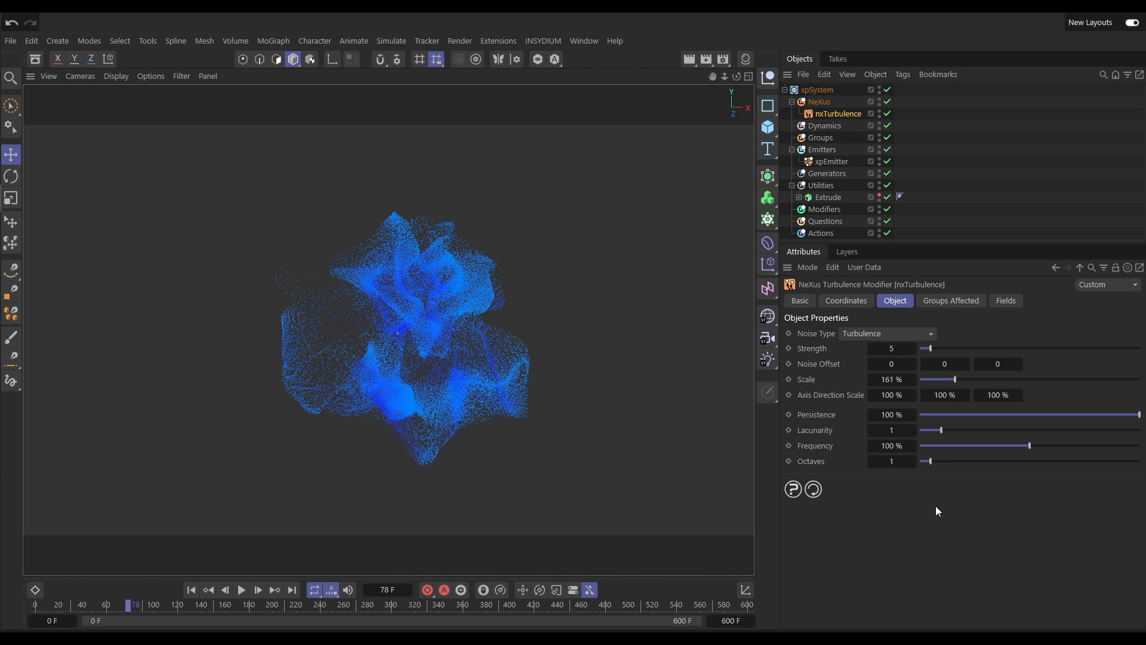
Step: Raise the turbulence octaves to 19, replay the simulation from the start and stop it
left_click_drag(935, 461, 1127, 474)
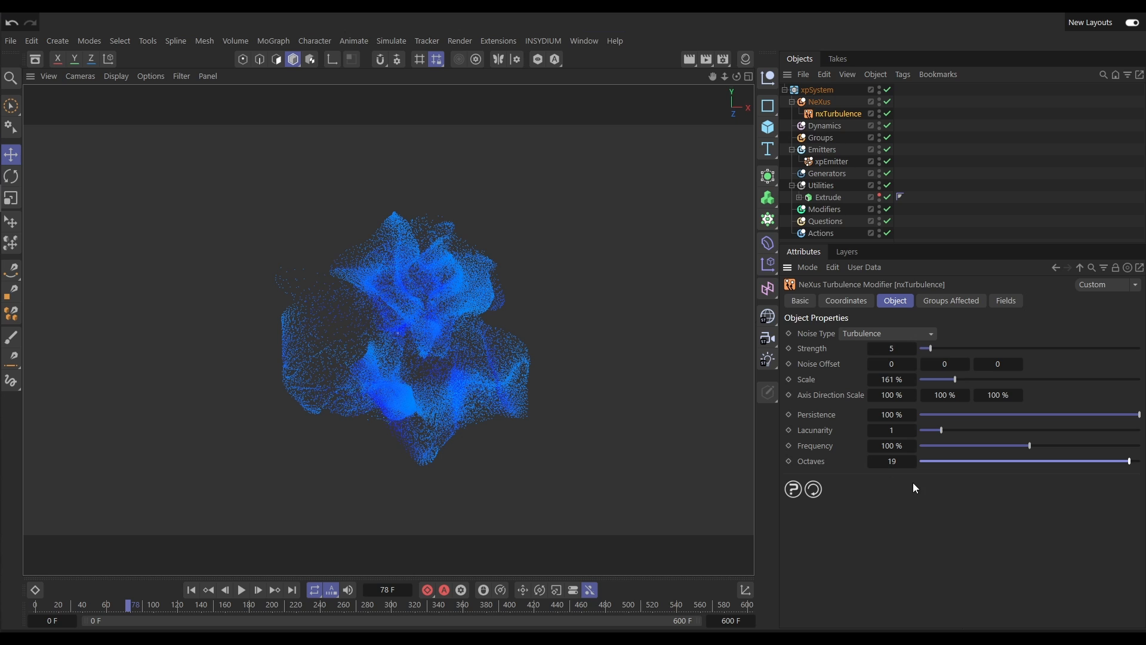
left_click(192, 590)
left_click(242, 590)
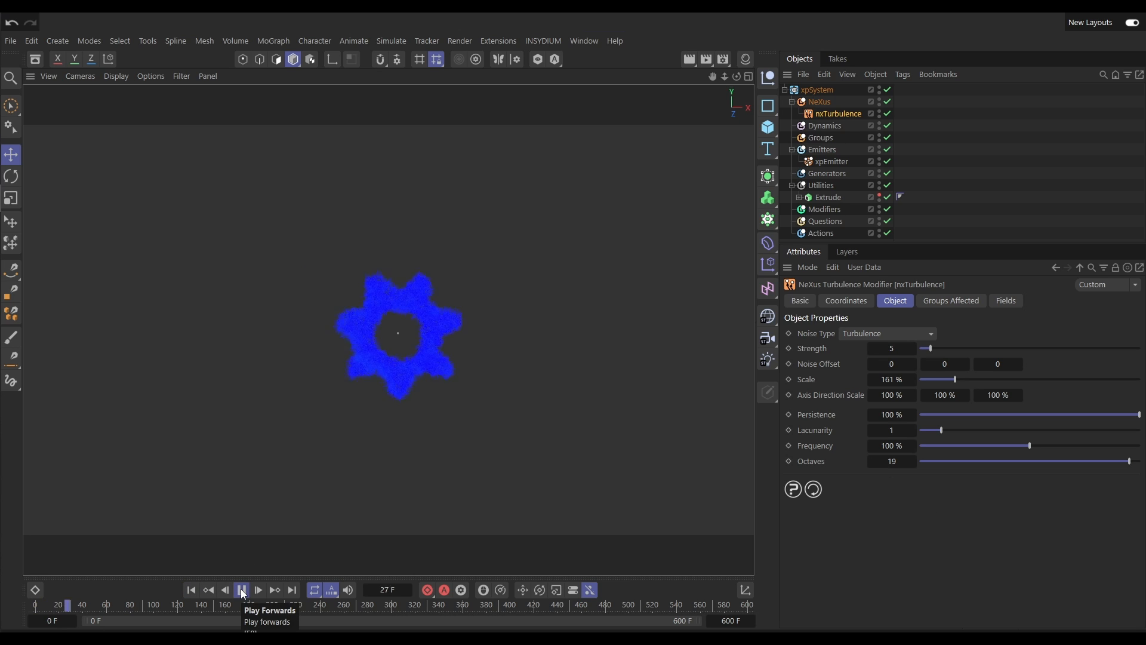
left_click(241, 591)
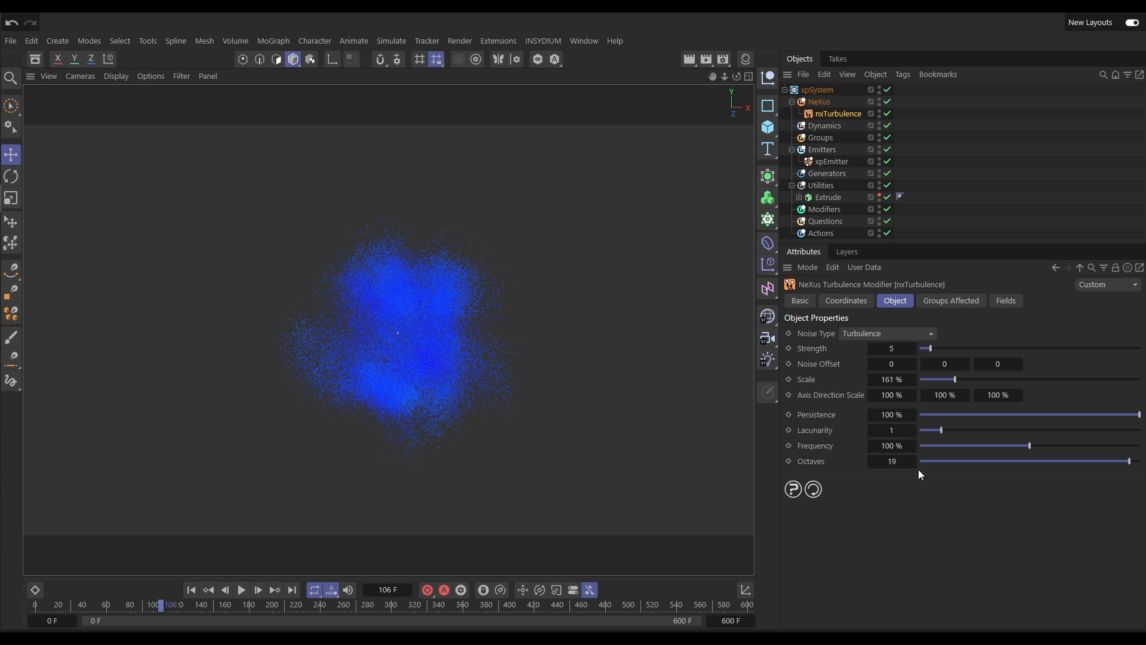
Step: Lower the turbulence persistence to 17% and replay the simulation from the start
left_click_drag(1122, 422, 963, 424)
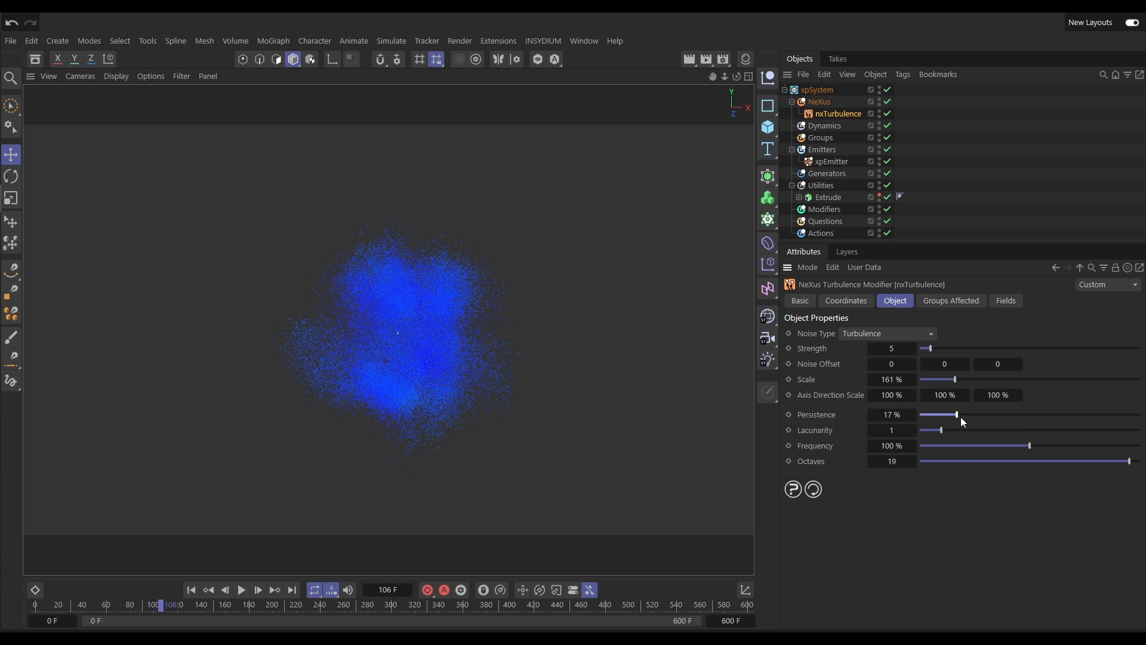
left_click(191, 590)
left_click(242, 590)
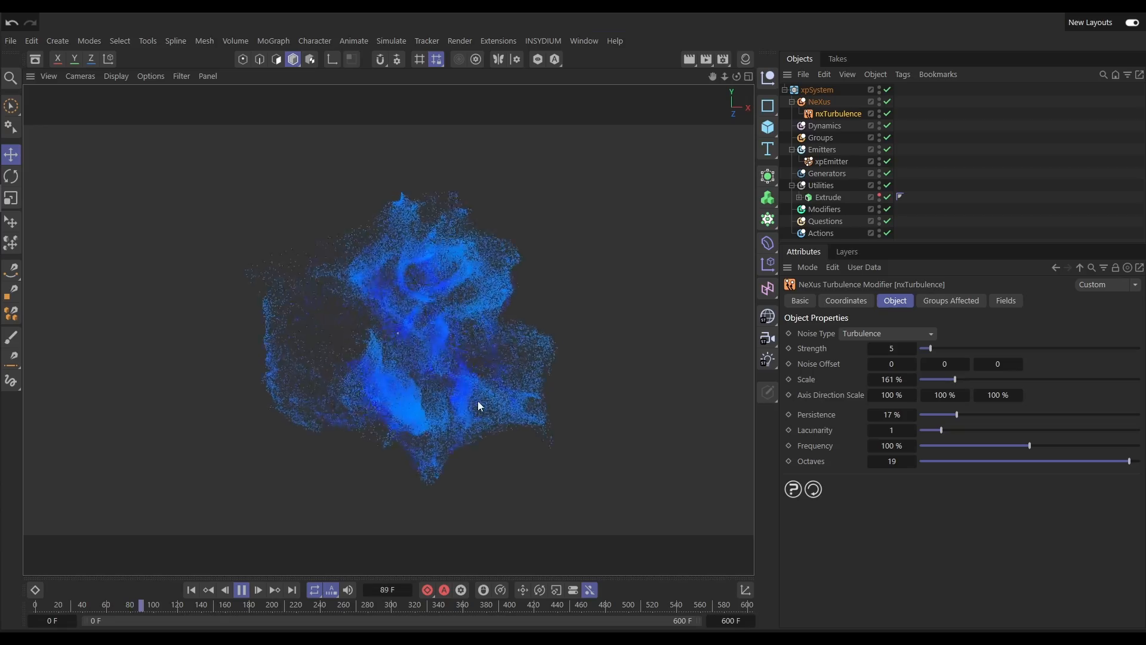
Step: Set the turbulence persistence to 21% and replay the simulation from the start
left_click_drag(959, 413, 966, 415)
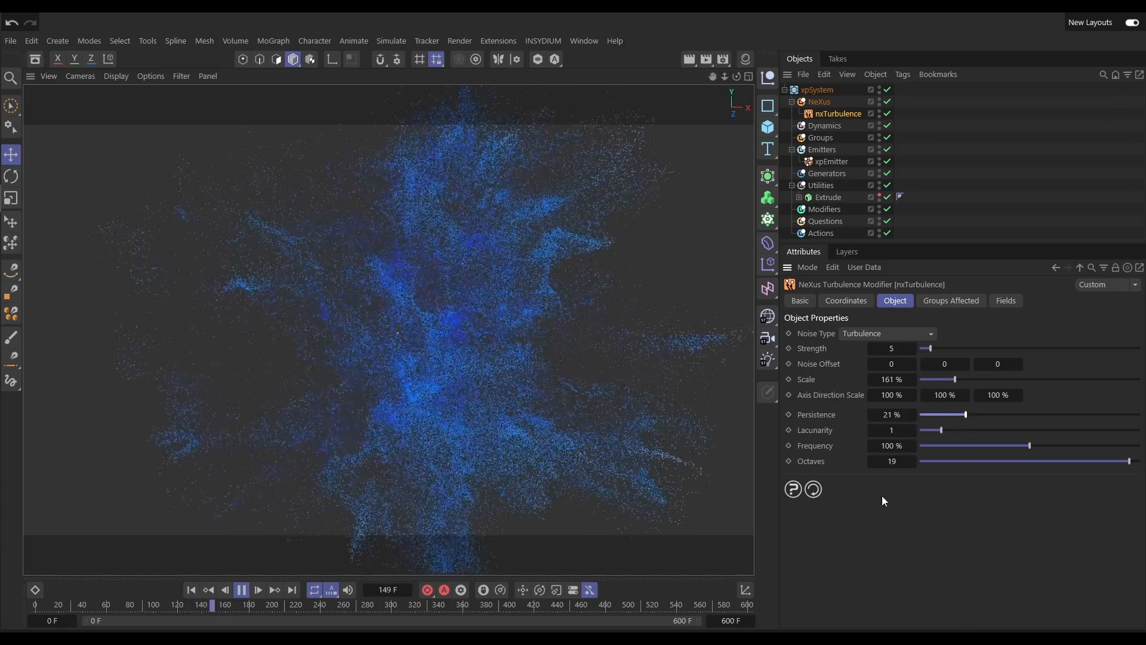
left_click(242, 590)
left_click(191, 590)
left_click(241, 591)
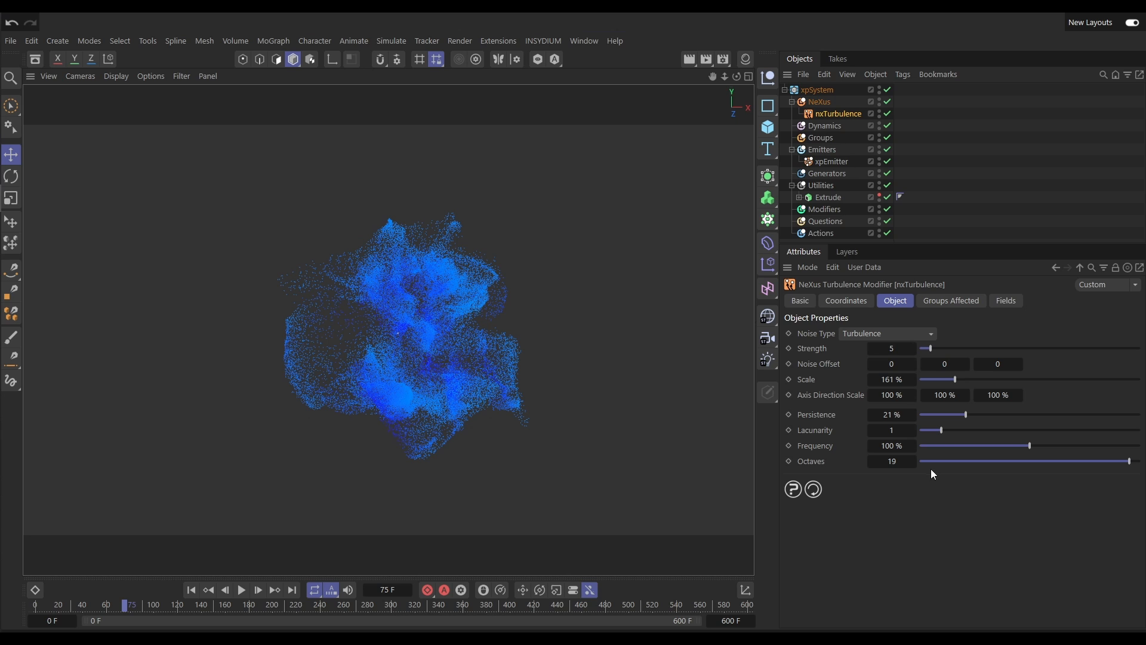
Step: Set the turbulence lacunarity to 2, replay the simulation from the start and stop it
left_click_drag(941, 431, 964, 431)
left_click(191, 590)
left_click(242, 592)
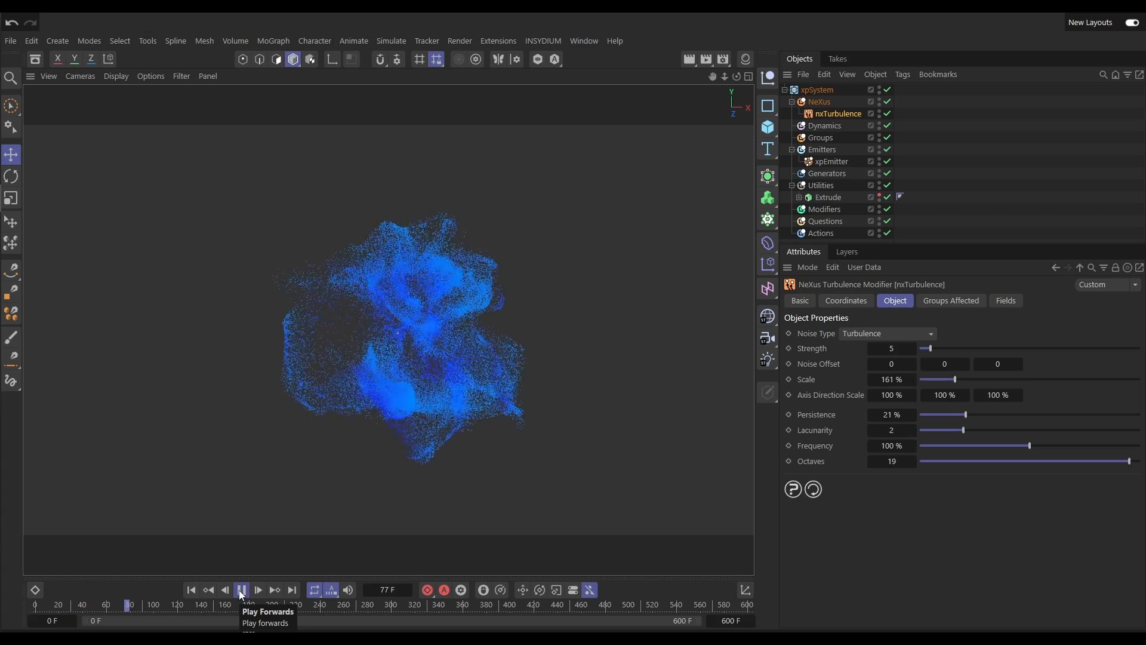
left_click(242, 591)
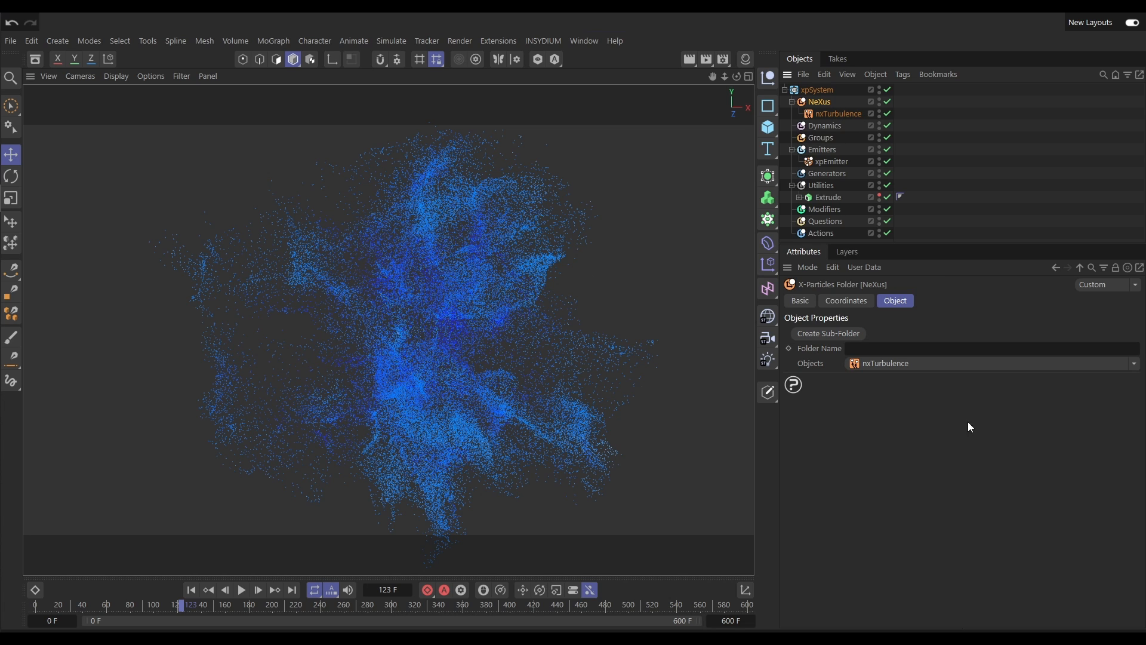
Step: Add an nxFluids modifier to the NeXus folder with PBD as its solver
left_click(1134, 365)
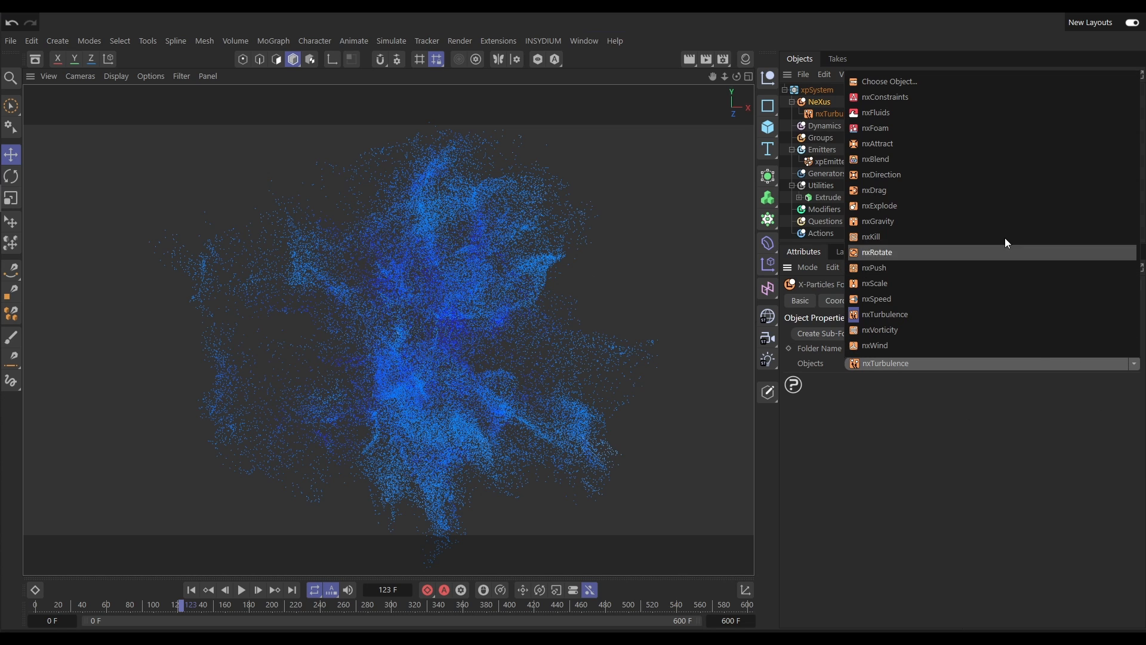
left_click(878, 112)
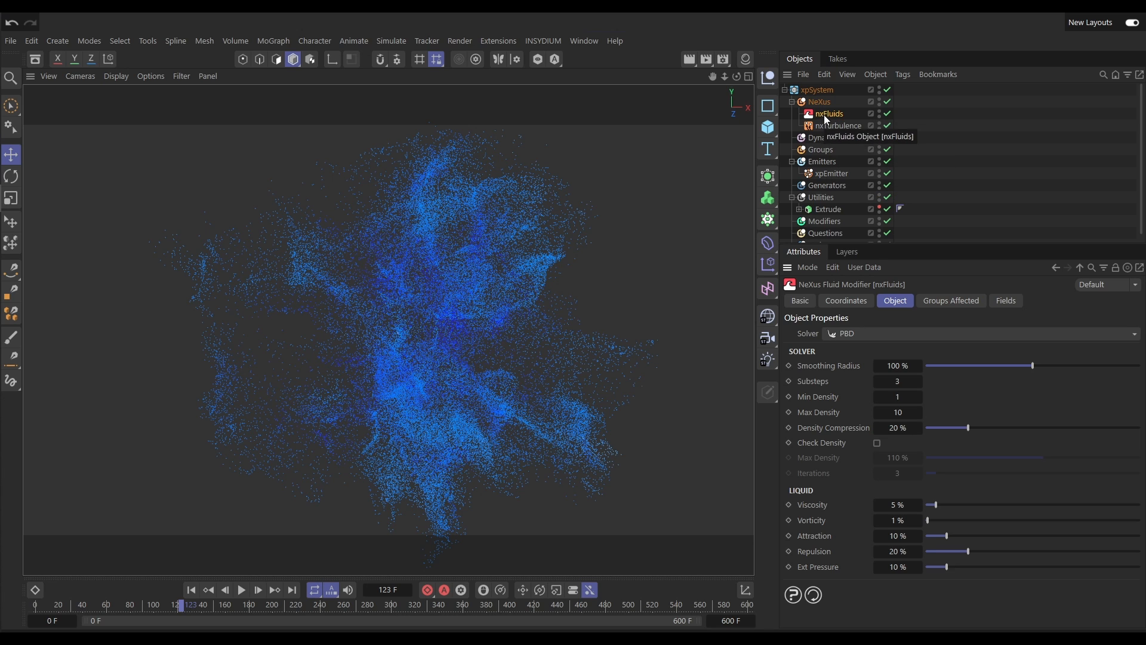
left_click(855, 335)
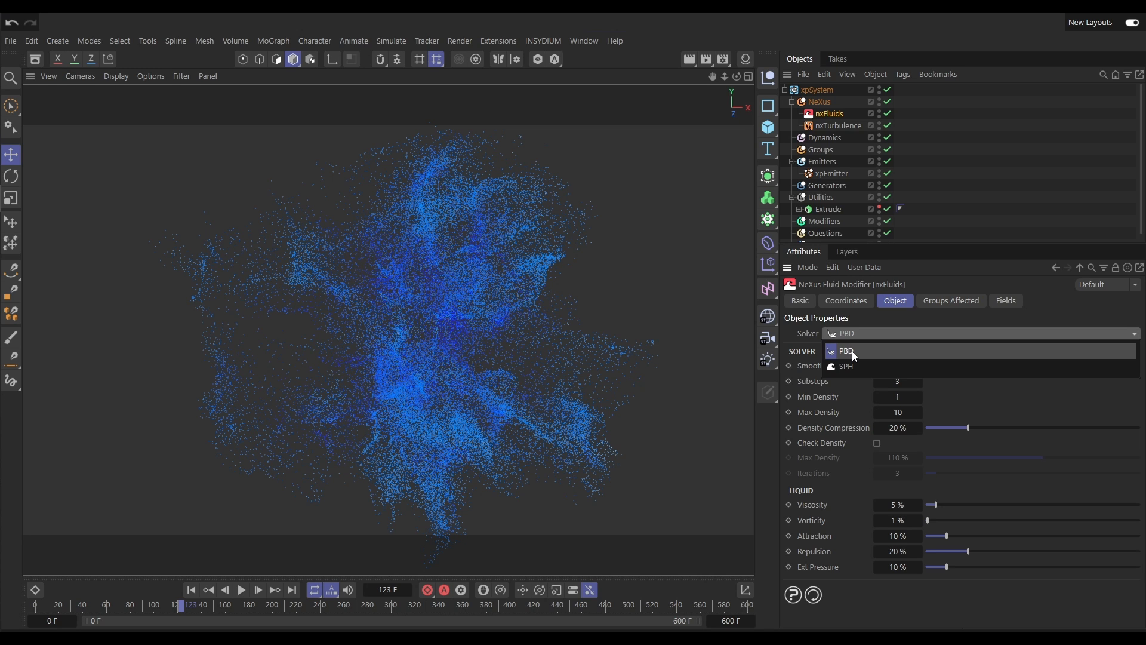
left_click(855, 354)
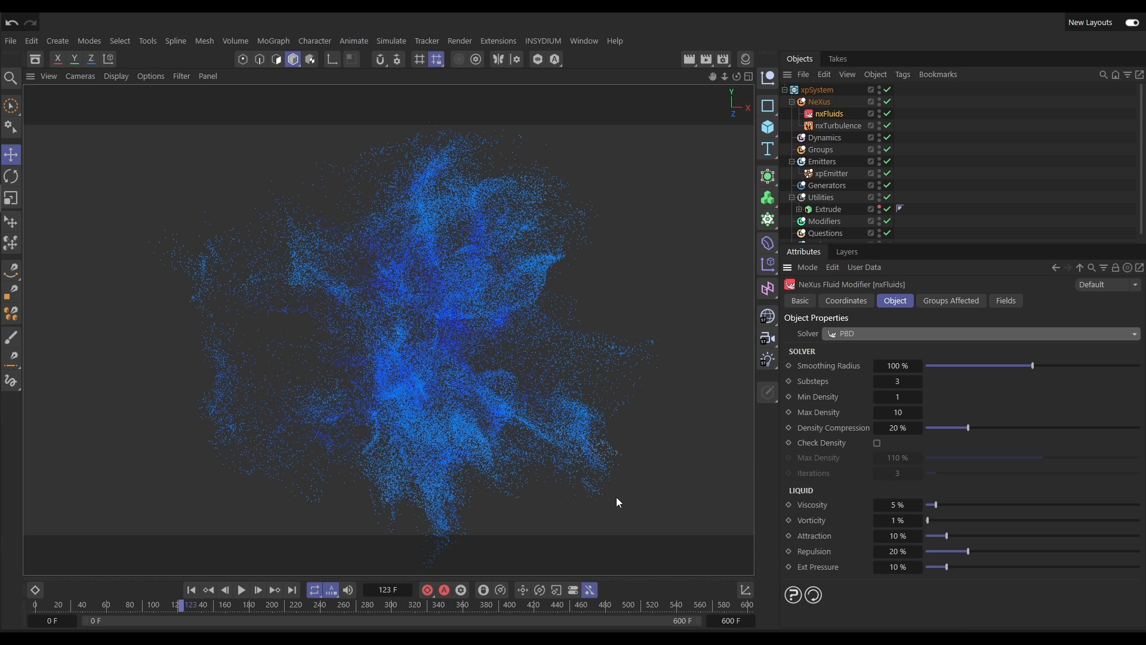
Step: Play the simulation from the start to examine the fluid's effect on the particles, and stop it
left_click(191, 590)
left_click(241, 590)
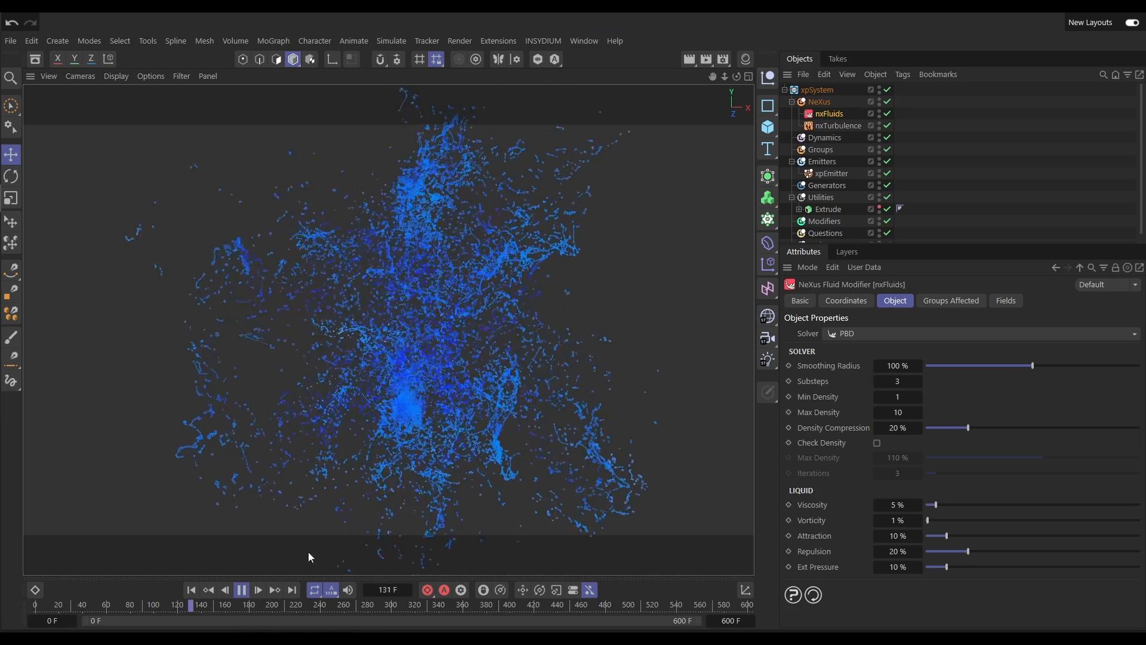
left_click(249, 588)
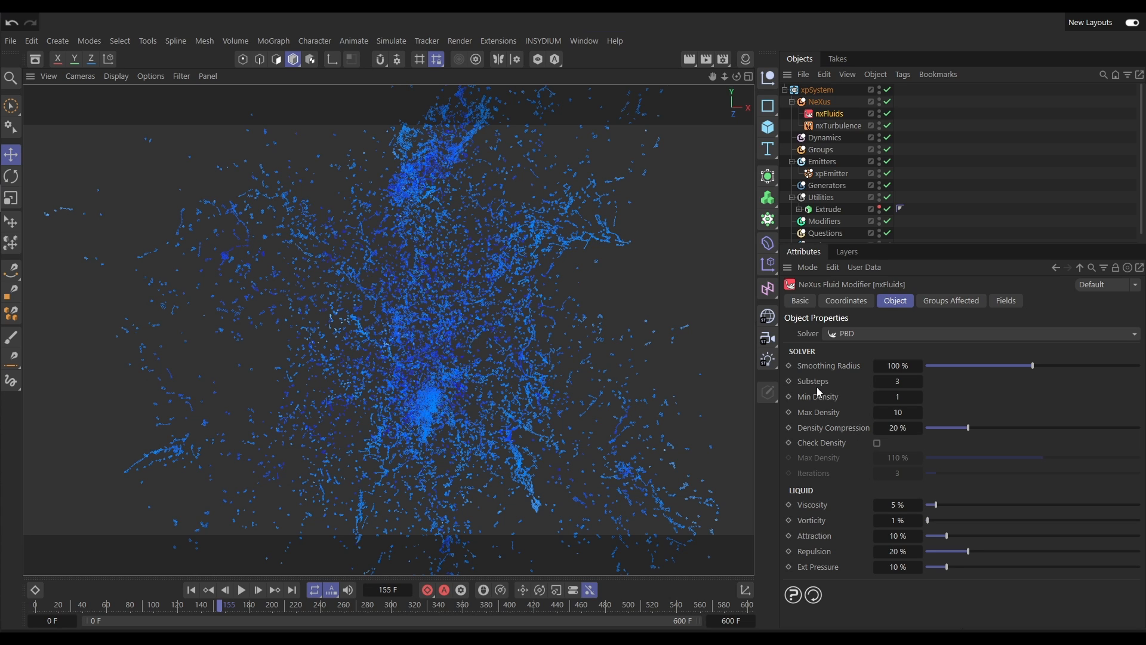
Step: Increase the nxFluids substeps to 4, replay the simulation from the start and stop it
left_click(919, 381)
left_click(191, 590)
left_click(242, 591)
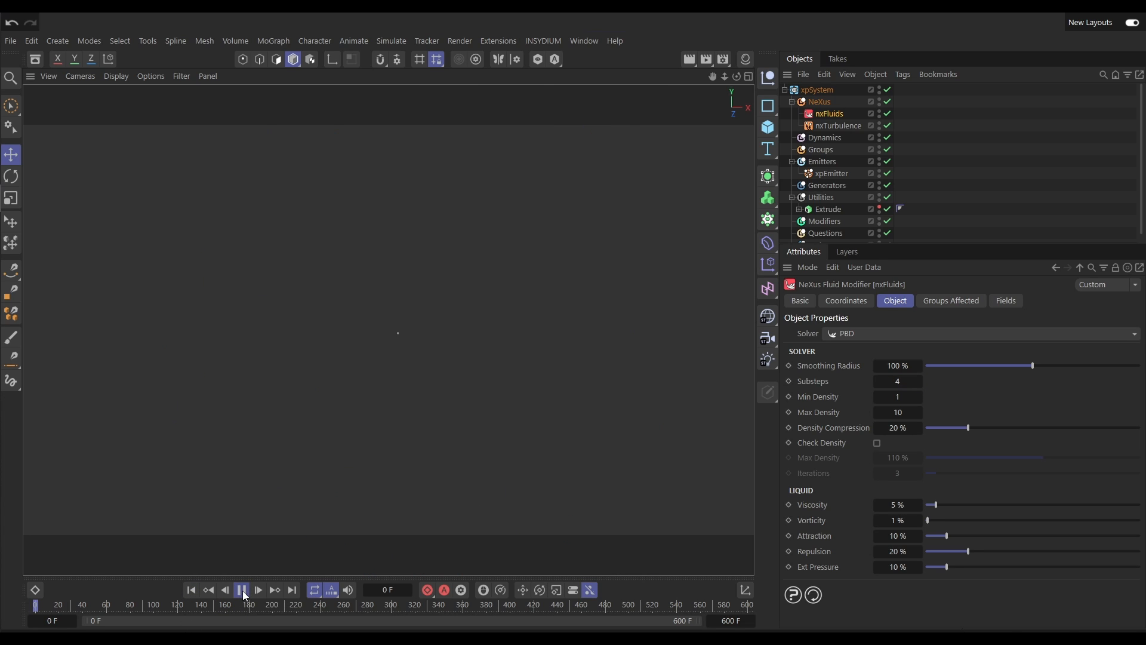
left_click(241, 590)
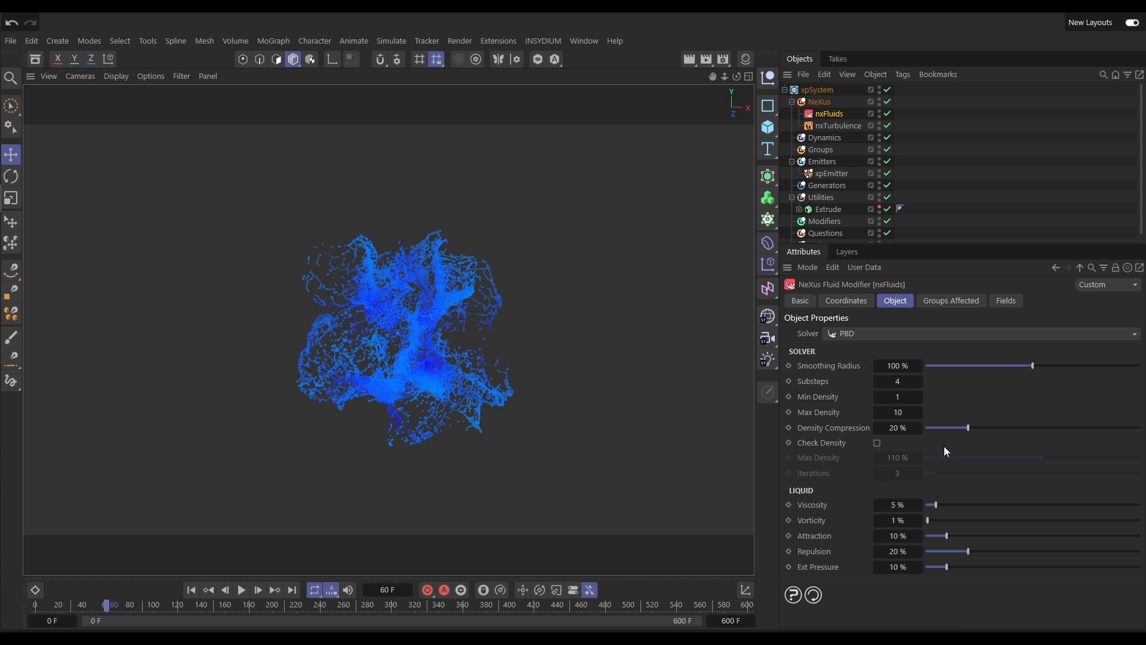
Step: Set the nxFluids Min Density to 4, replay the simulation from the start and stop it
left_click(896, 397)
type("4")
key("Return")
left_click(191, 590)
left_click(241, 590)
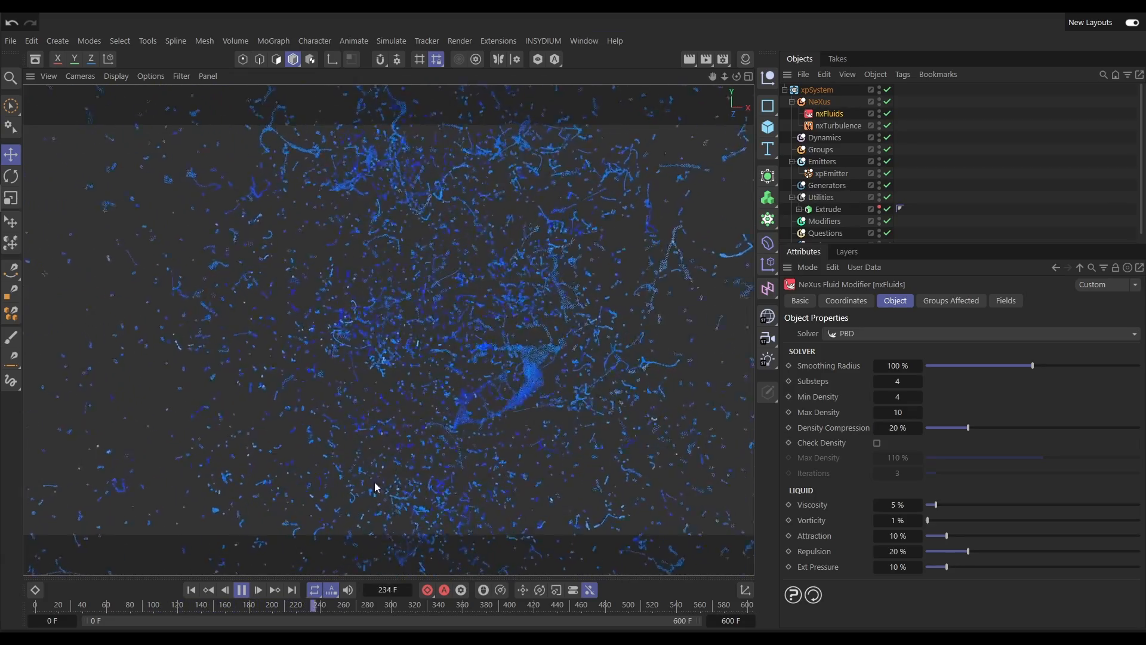
left_click(241, 590)
Step: Replay the fluid simulation from the start to examine its early strands, stopping at frame 67
left_click(192, 591)
left_click(242, 591)
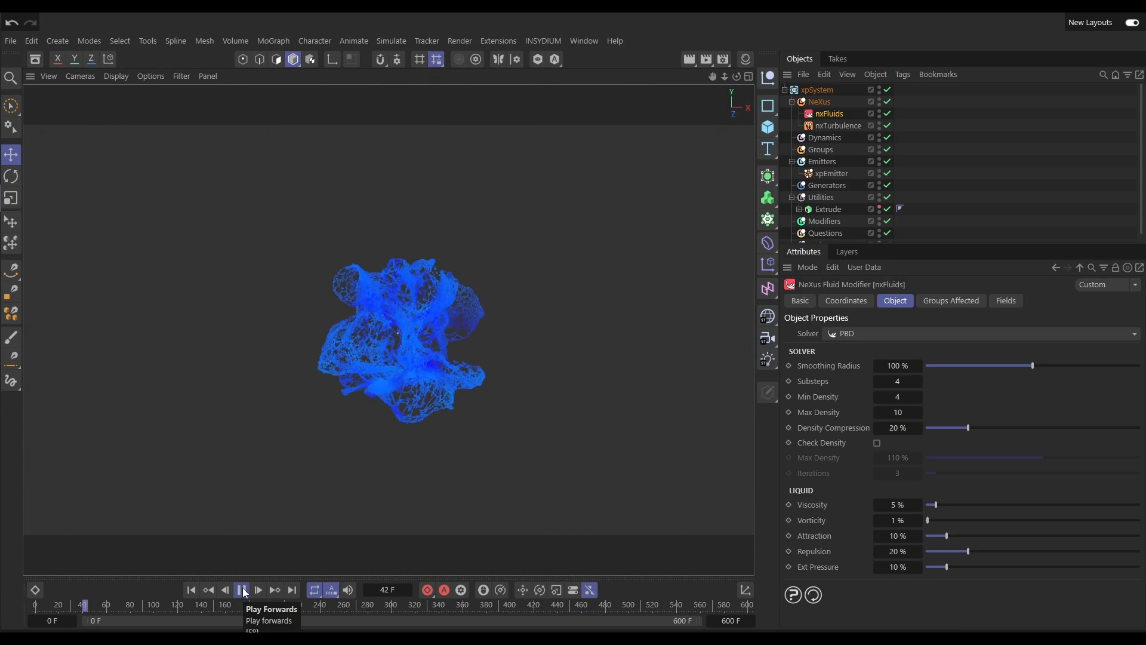
left_click(243, 591)
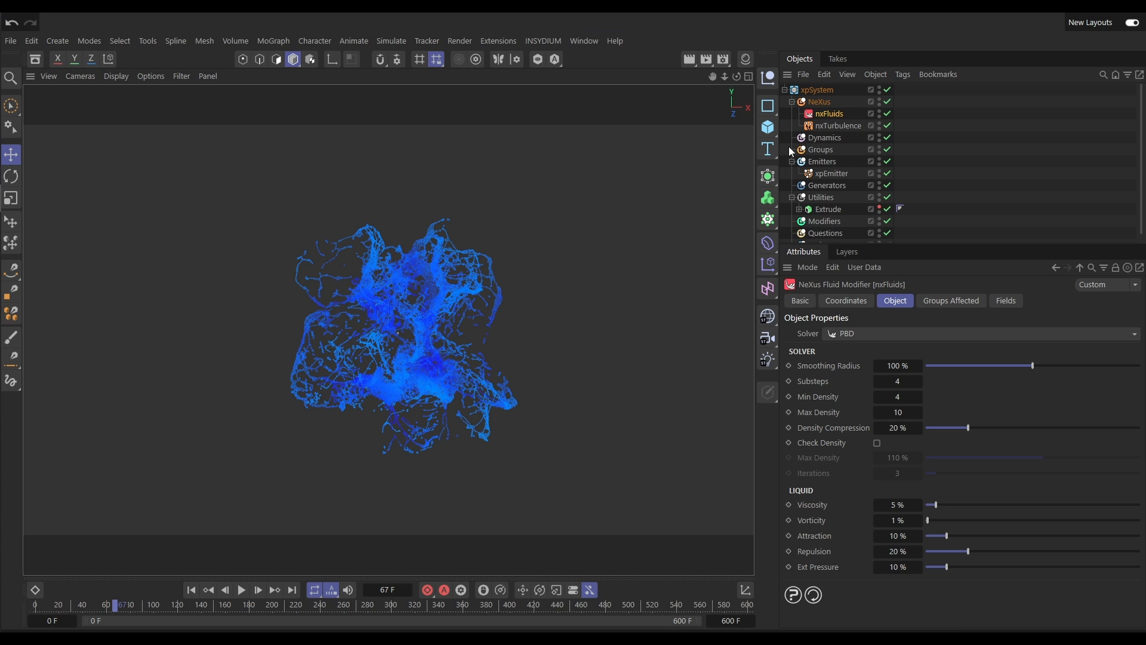
Step: Add an nxDrag modifier to the NeXus folder, replay the simulation from the start and stop it
left_click(821, 102)
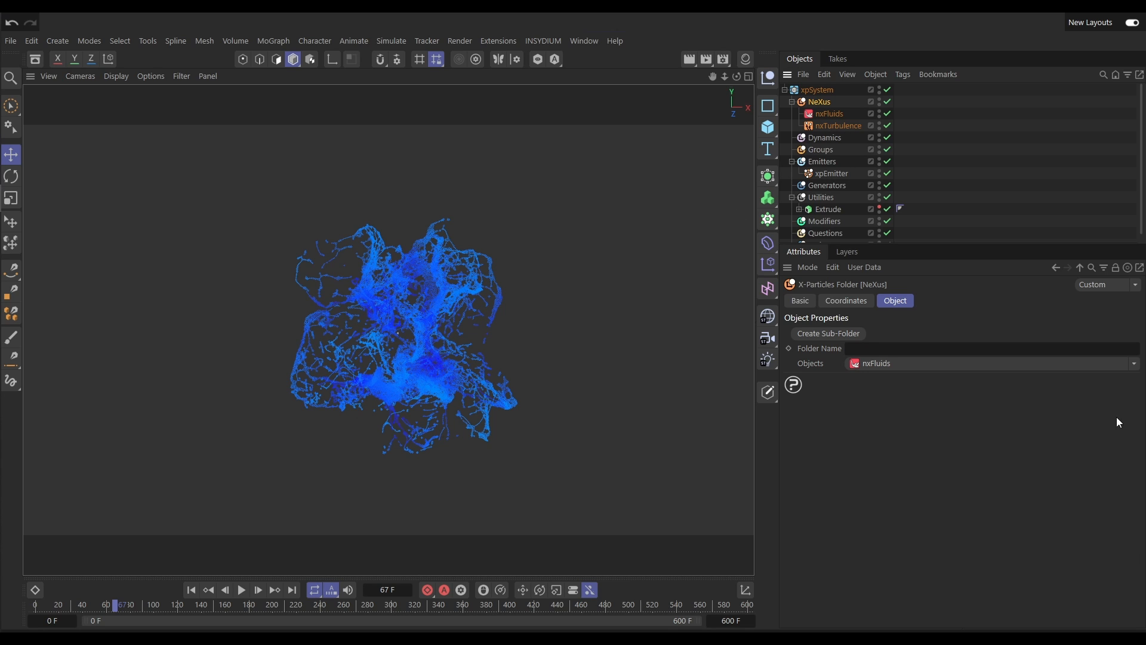
left_click(1134, 364)
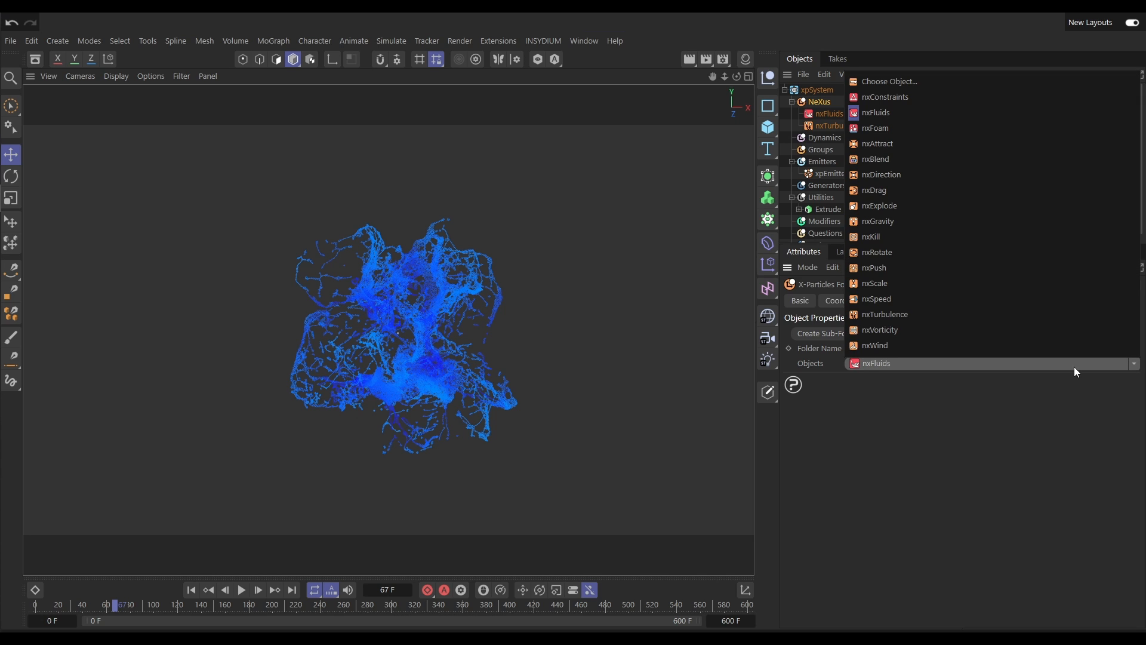
left_click(875, 190)
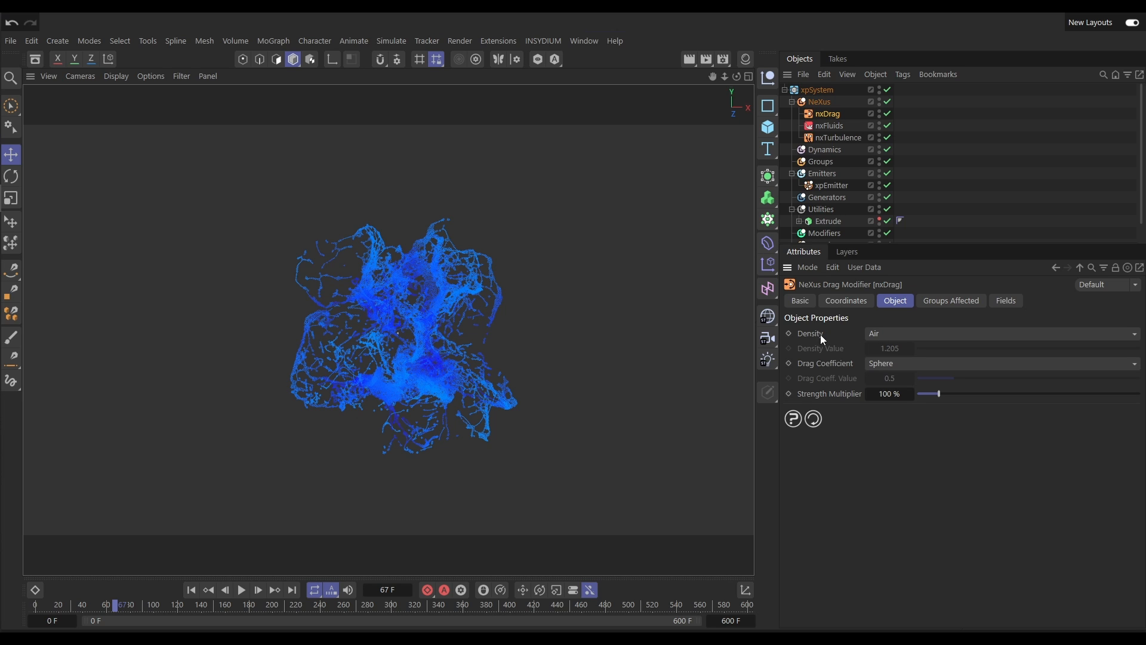
left_click(191, 590)
left_click(241, 590)
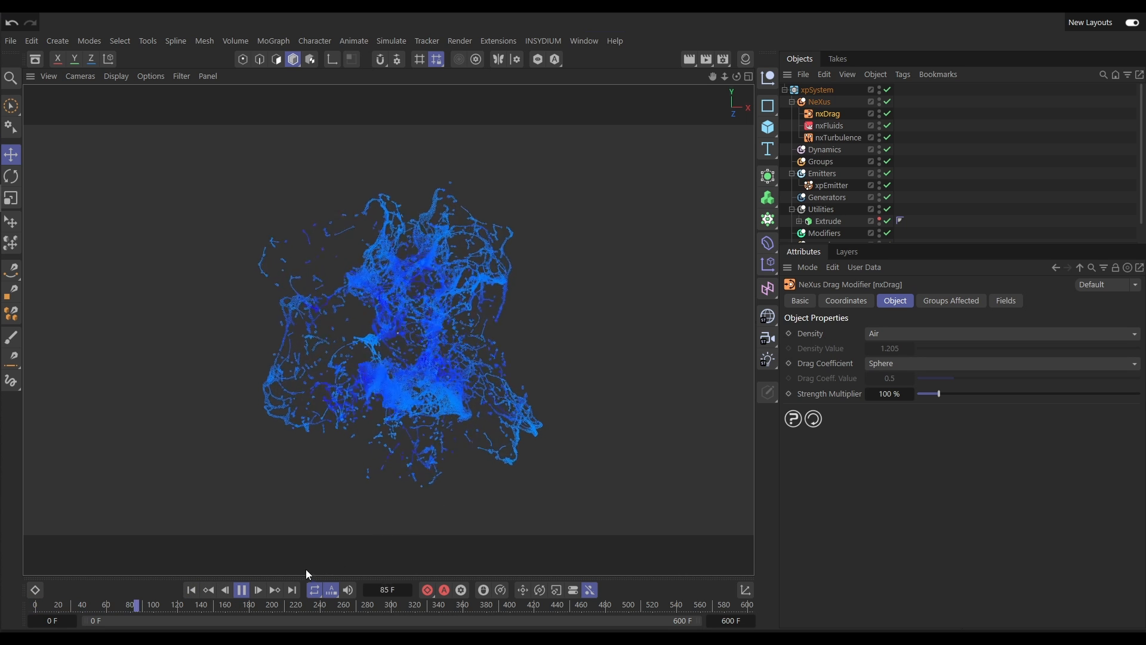
left_click(242, 590)
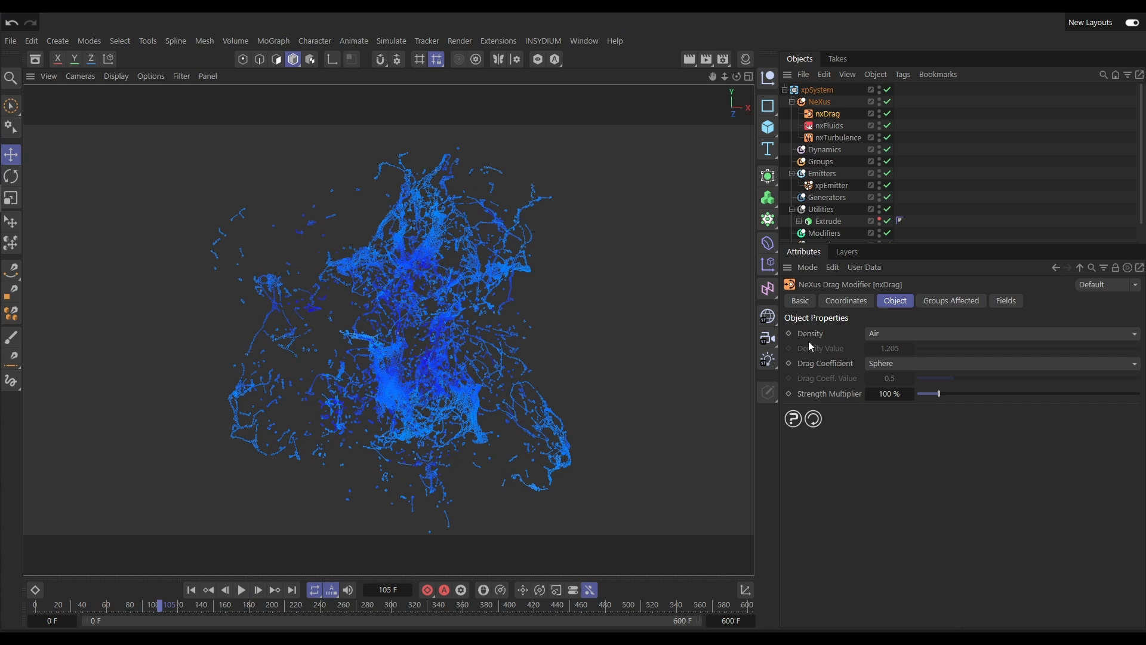
Step: Set the nxDrag Density to Water, replay the simulation from the start and stop it
left_click(883, 335)
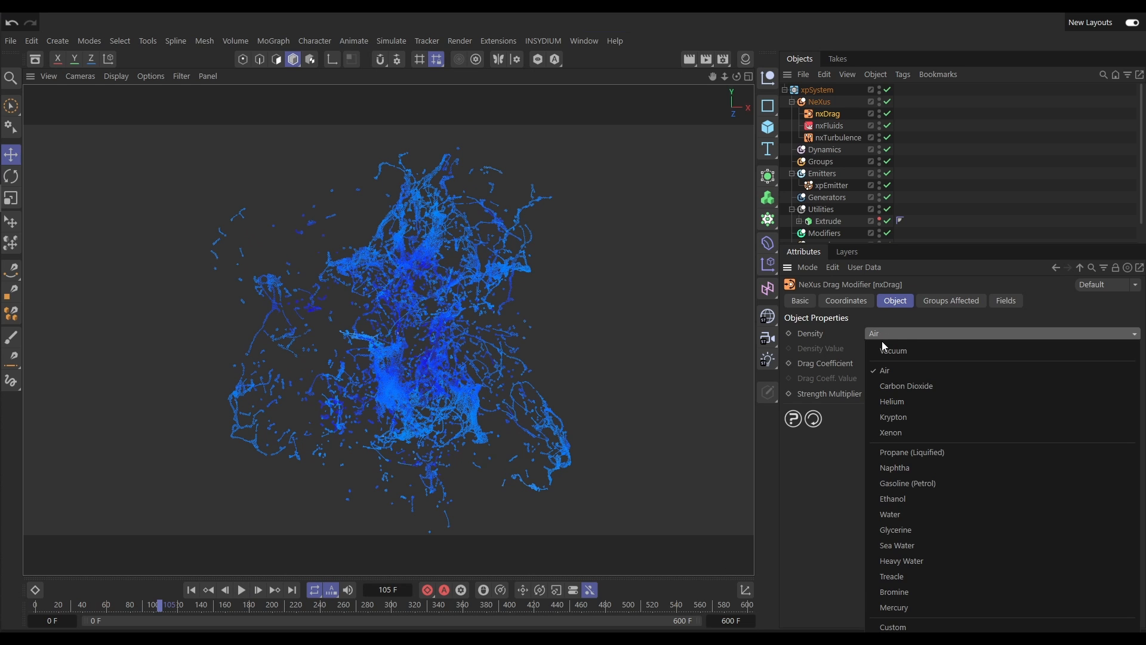
left_click(891, 514)
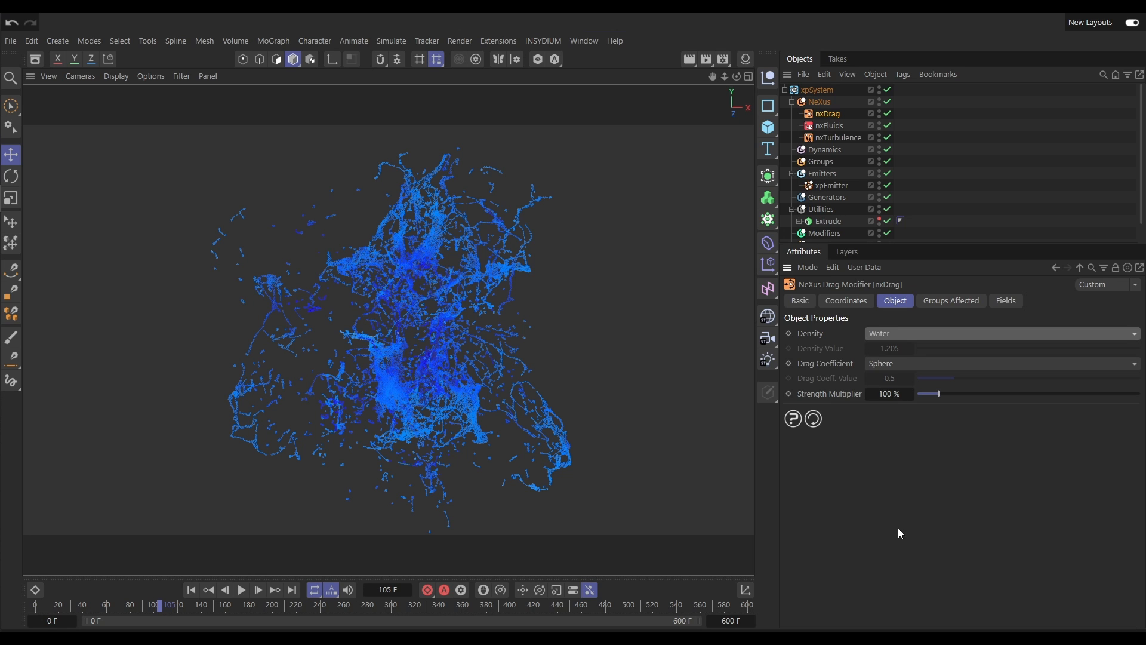
left_click(191, 590)
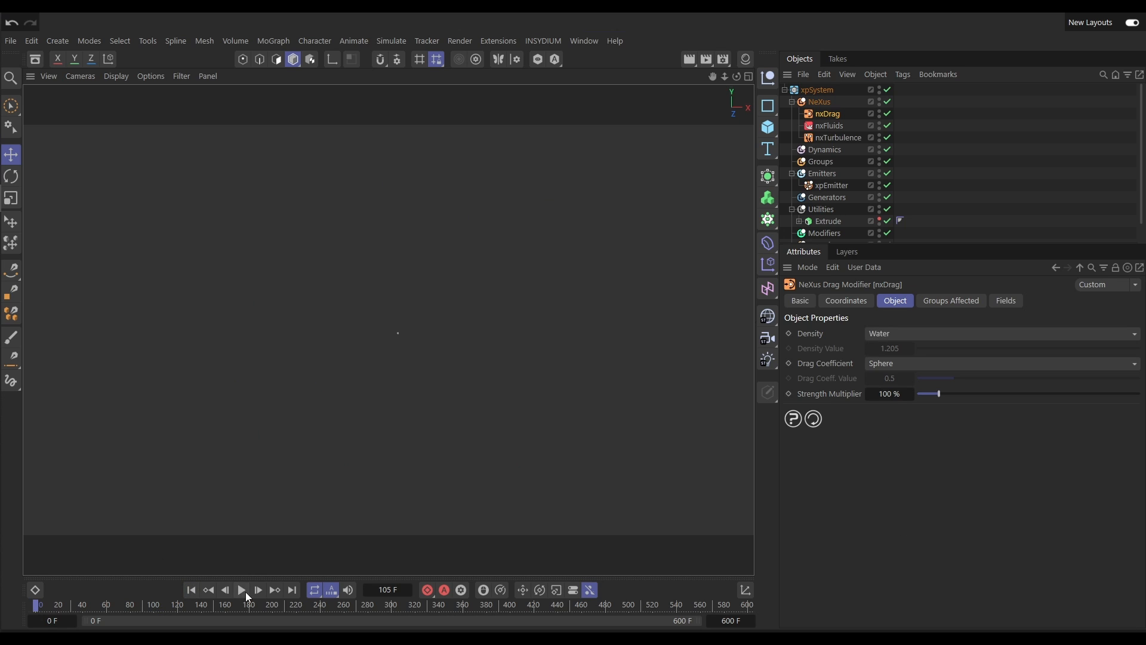
left_click(242, 590)
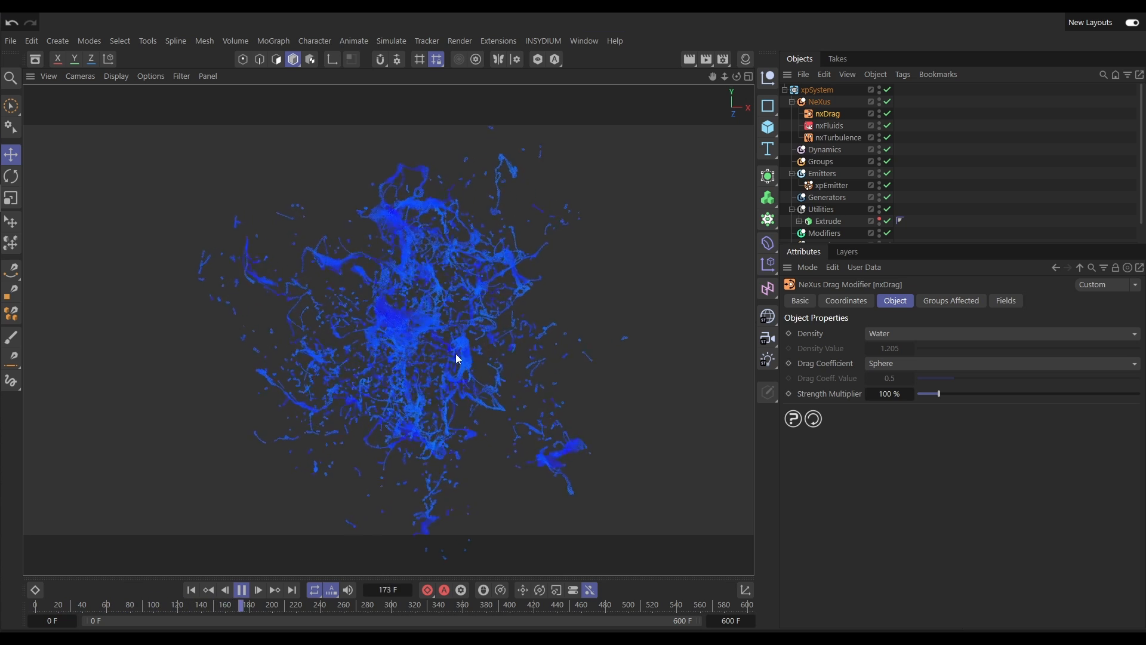
left_click(241, 591)
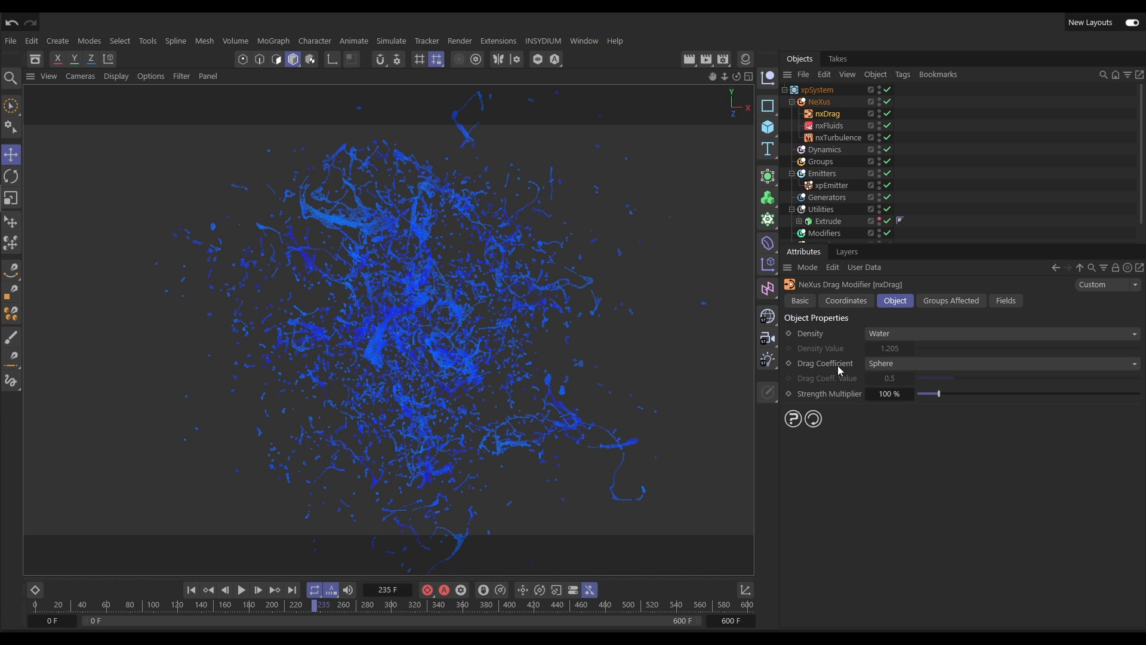
Step: Try Dolphin as the nxDrag Drag Coefficient, replaying the simulation from the start and stopping it
left_click(889, 366)
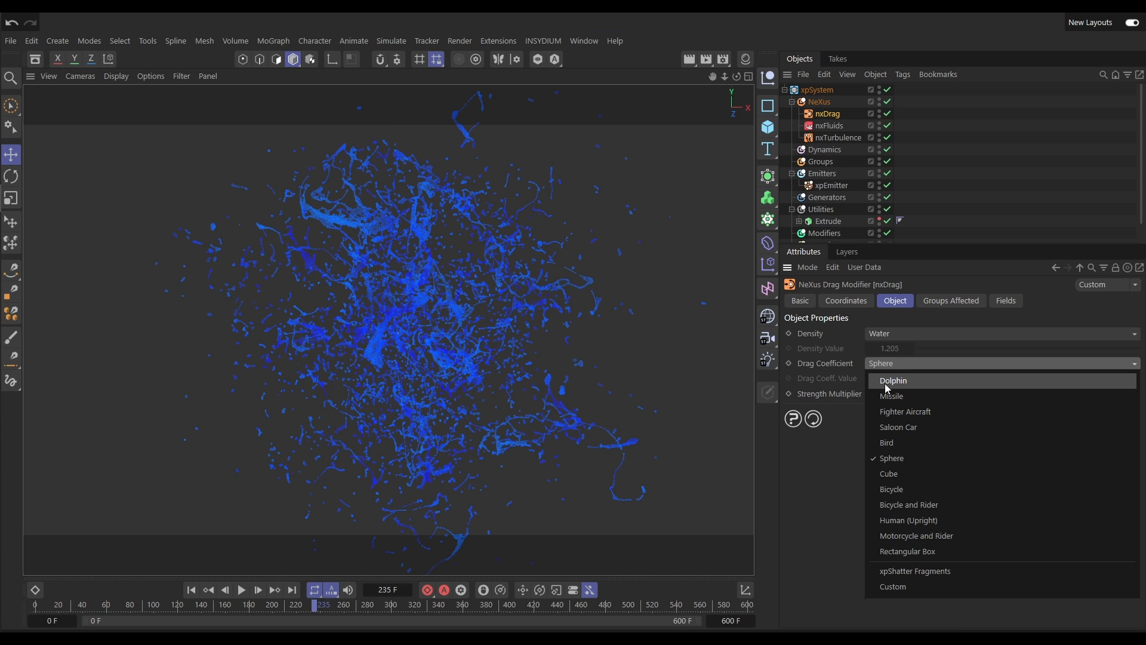
left_click(903, 384)
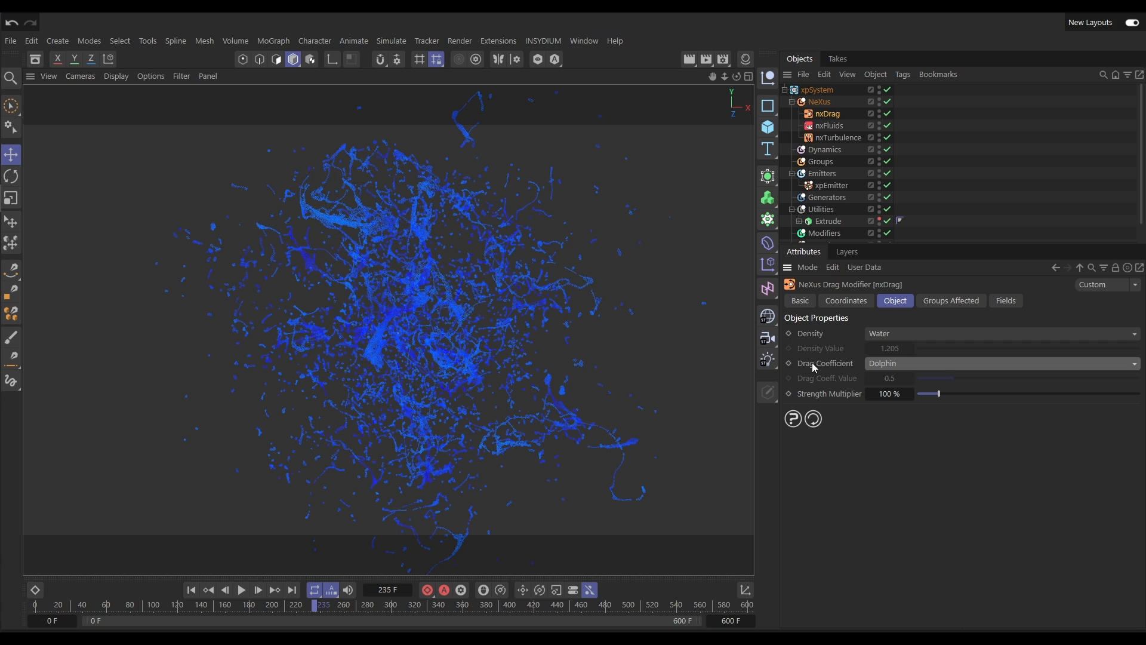
left_click(191, 589)
left_click(242, 590)
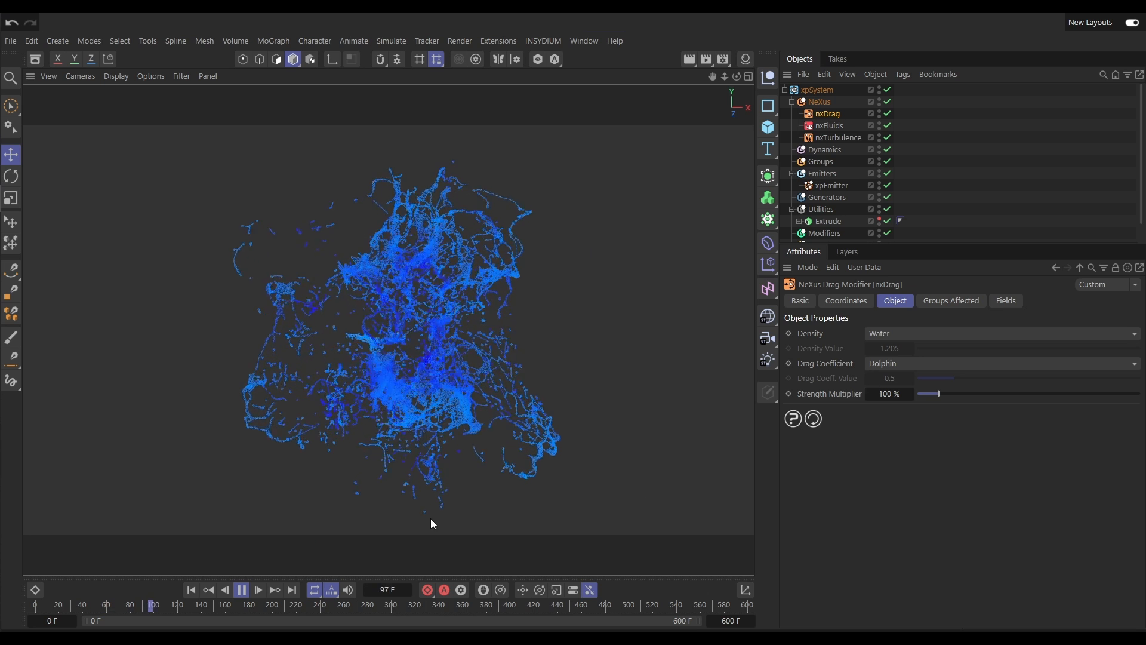
left_click(242, 590)
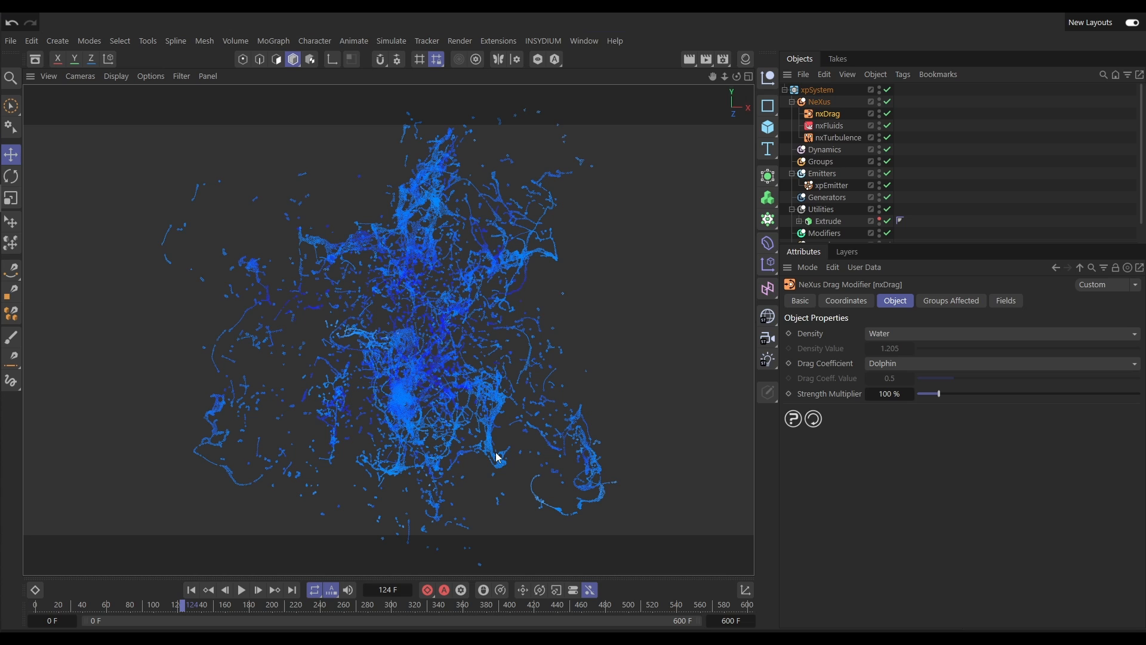
Step: Set the nxDrag Drag Coefficient to Fighter Aircraft, and check the xpEmitter's particle radius and mass settings
left_click(894, 363)
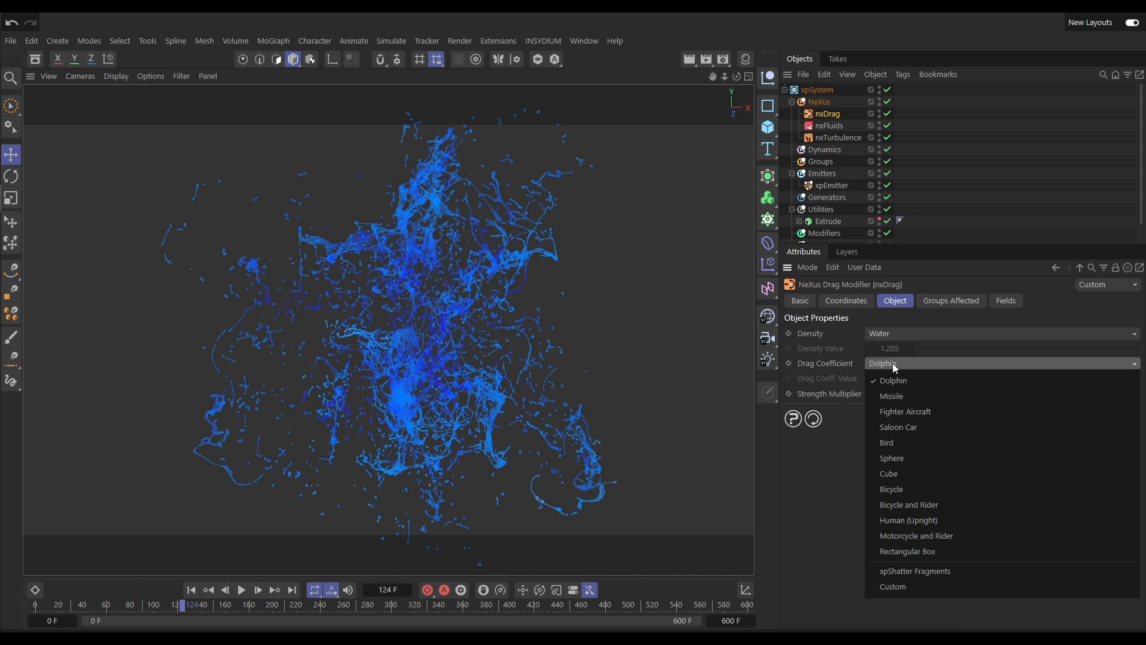
left_click(897, 413)
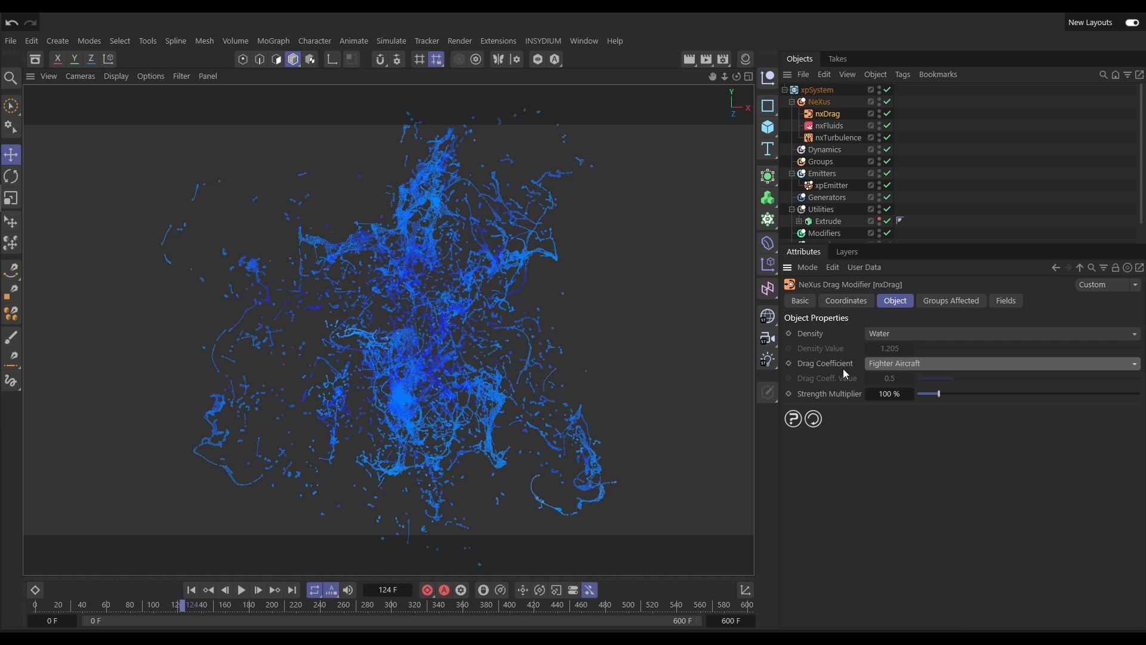
left_click(831, 188)
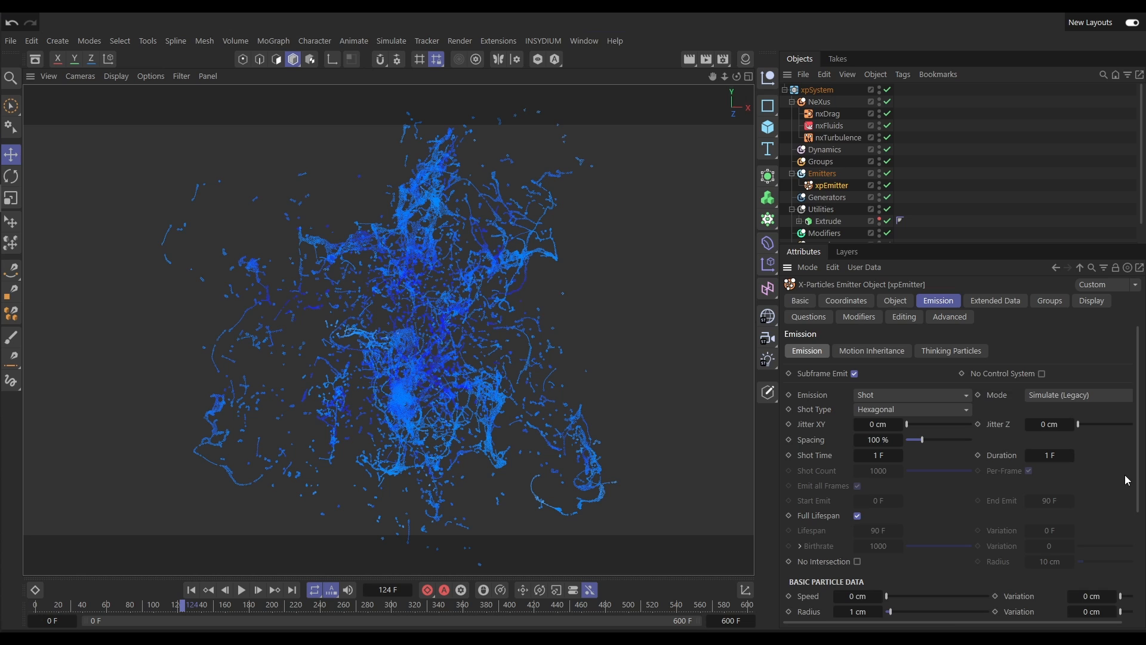
scroll(1125, 478, "down", 3)
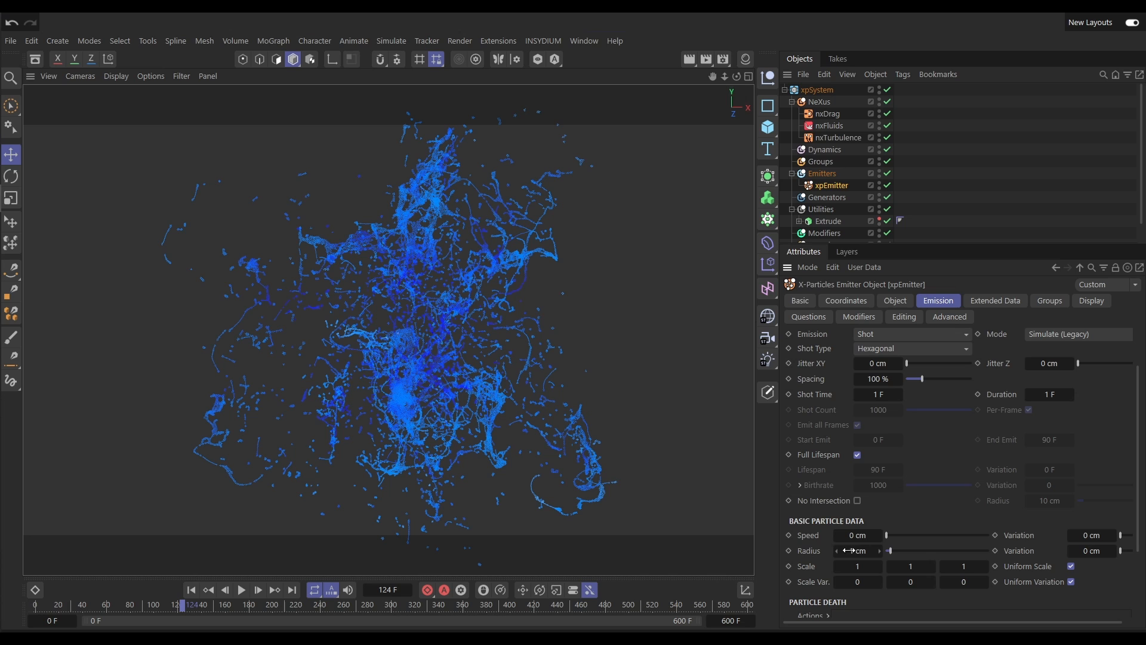
left_click(985, 302)
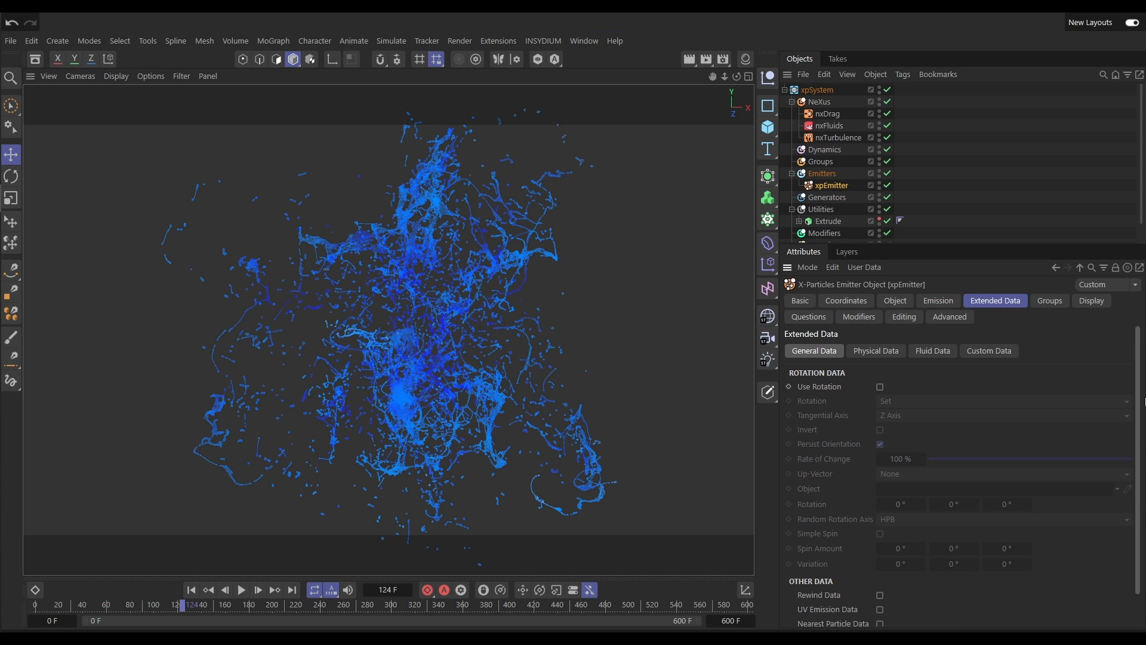
left_click(883, 352)
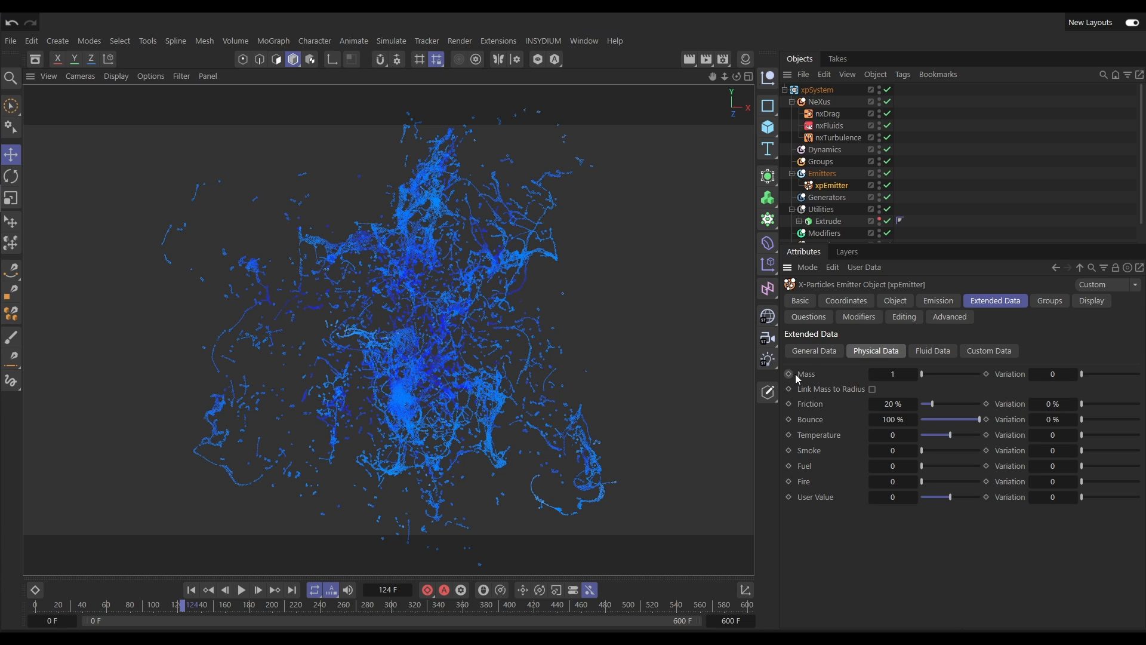
Step: Raise the nxDrag Strength Multiplier to 172 %, replay the simulation from the start, stop it and rewind to frame 0
left_click(829, 114)
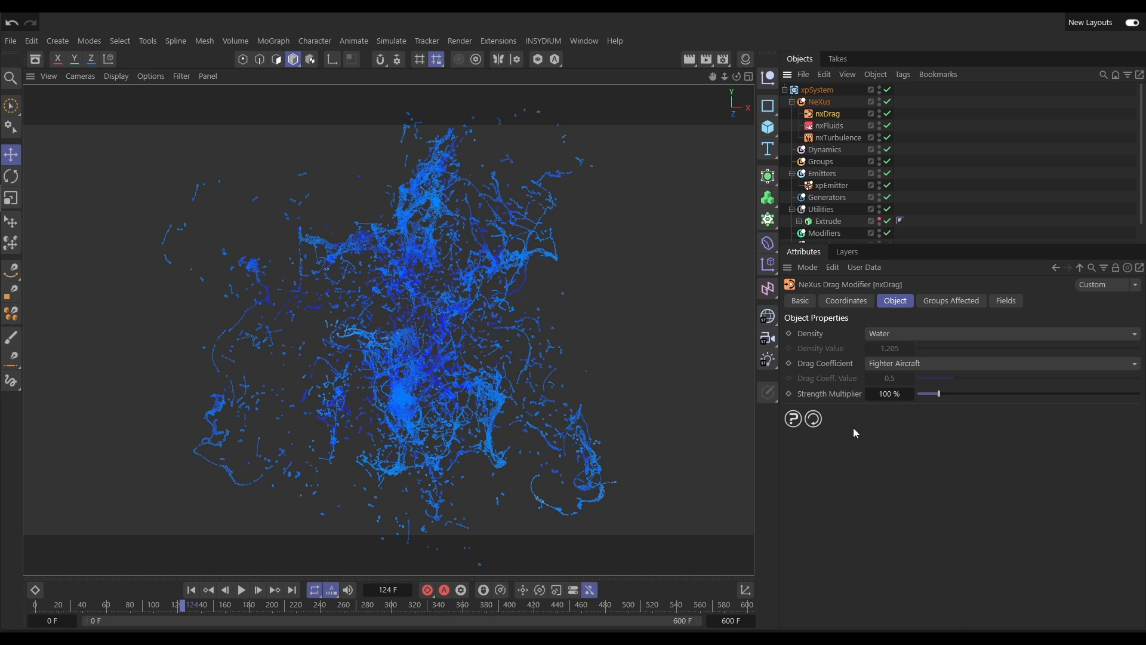
left_click_drag(946, 394, 955, 394)
left_click(192, 590)
left_click(241, 590)
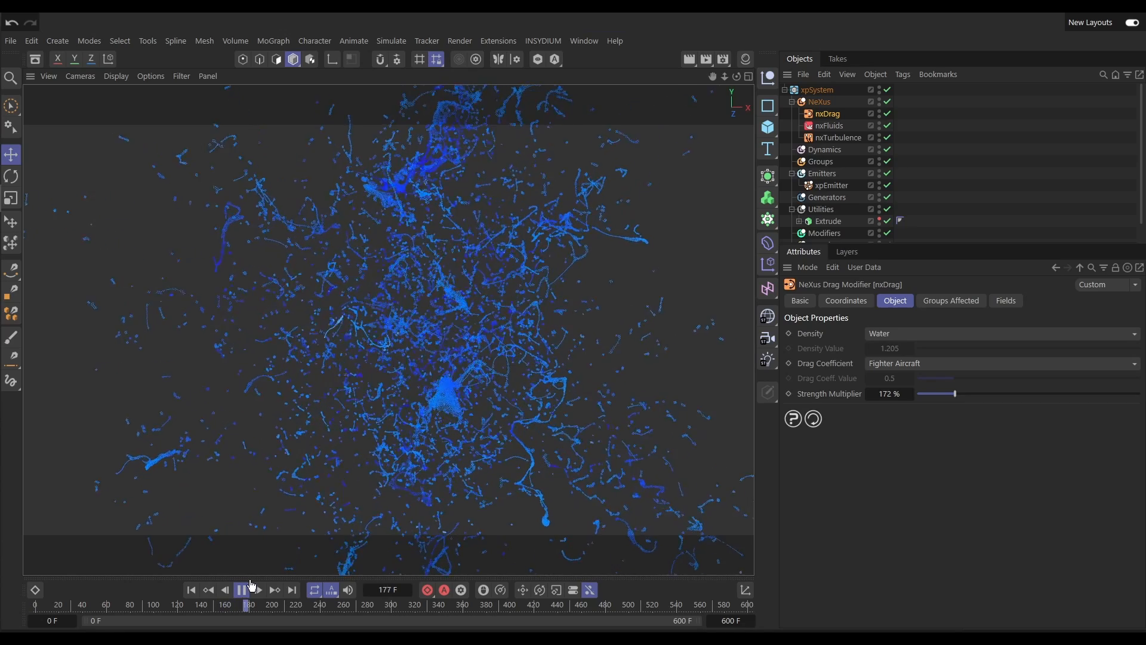
left_click(243, 591)
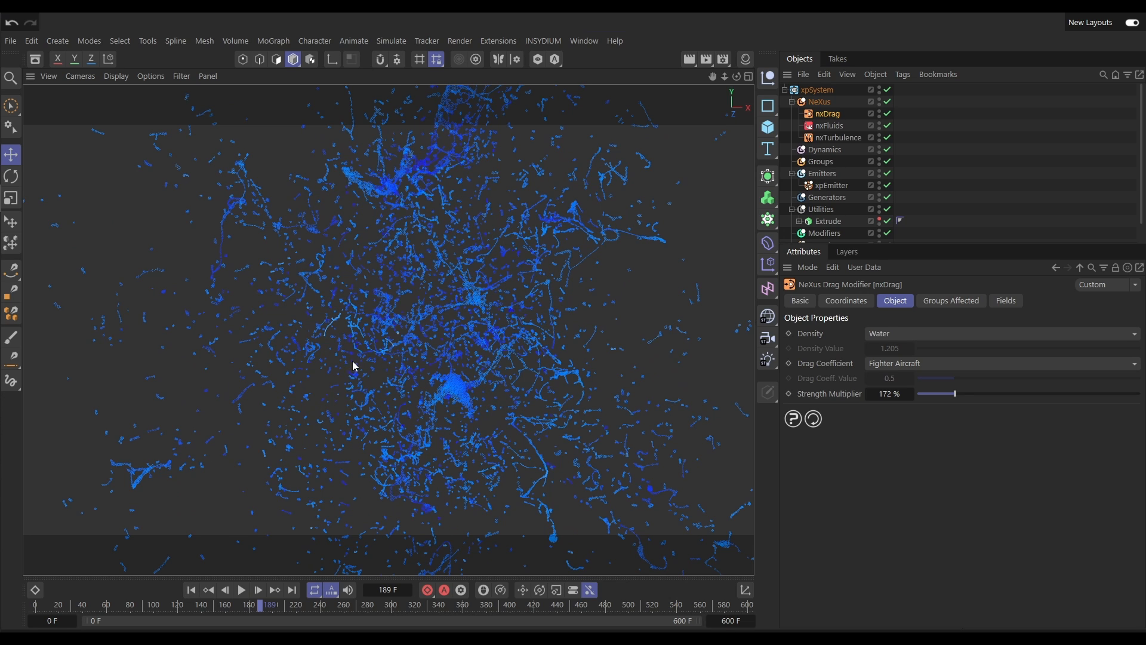
left_click(191, 590)
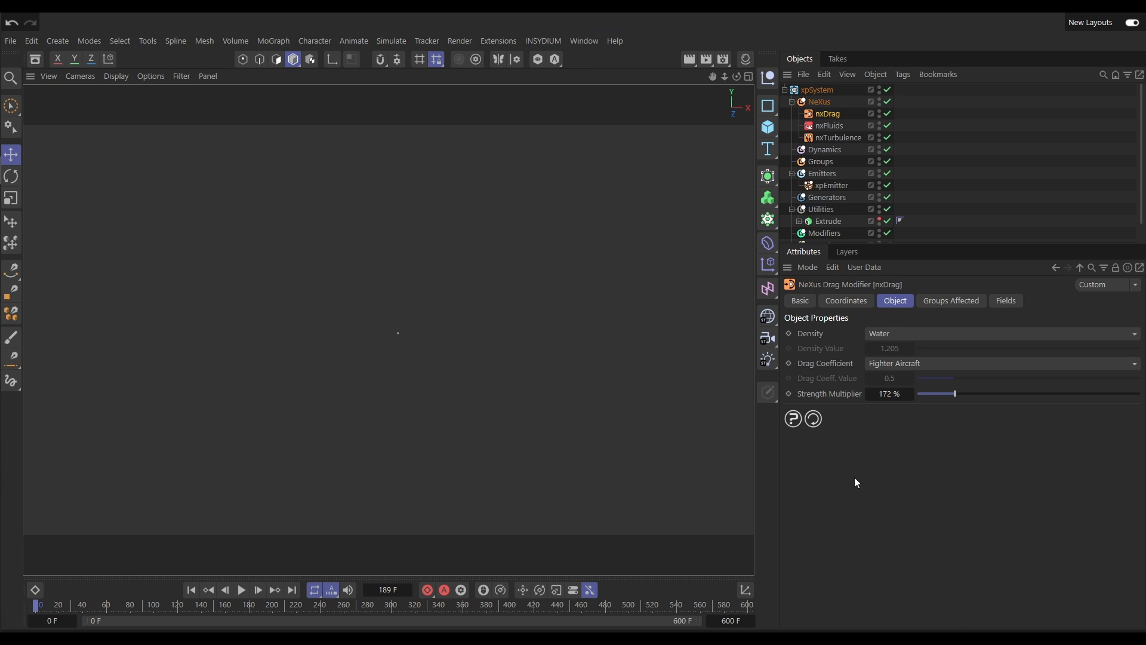
Step: Set the xpEmitter's particle speed to 120 cm, replay the simulation from the start and stop it
left_click(830, 186)
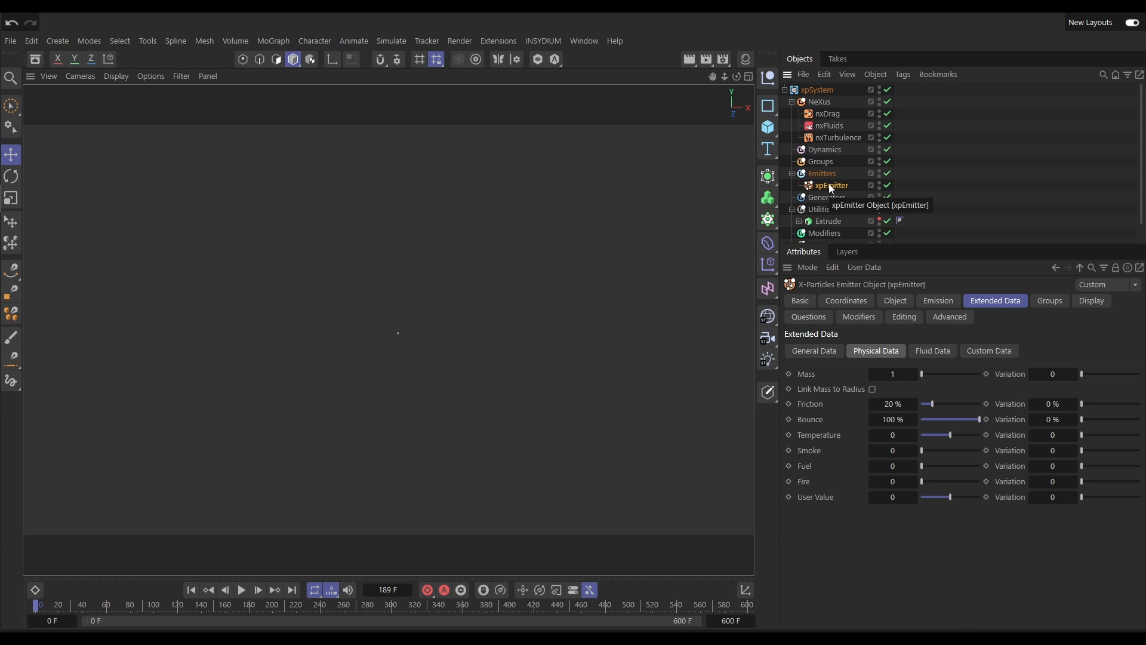
left_click(929, 302)
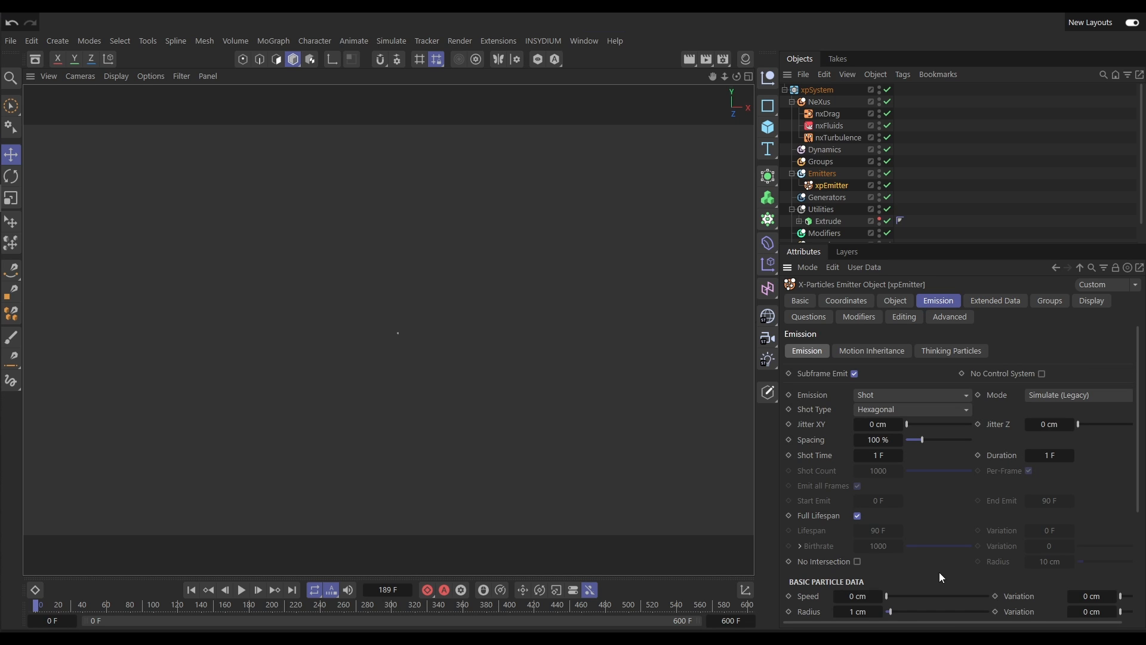
double_click(860, 597)
type("120")
key("Return")
left_click(191, 590)
left_click(242, 590)
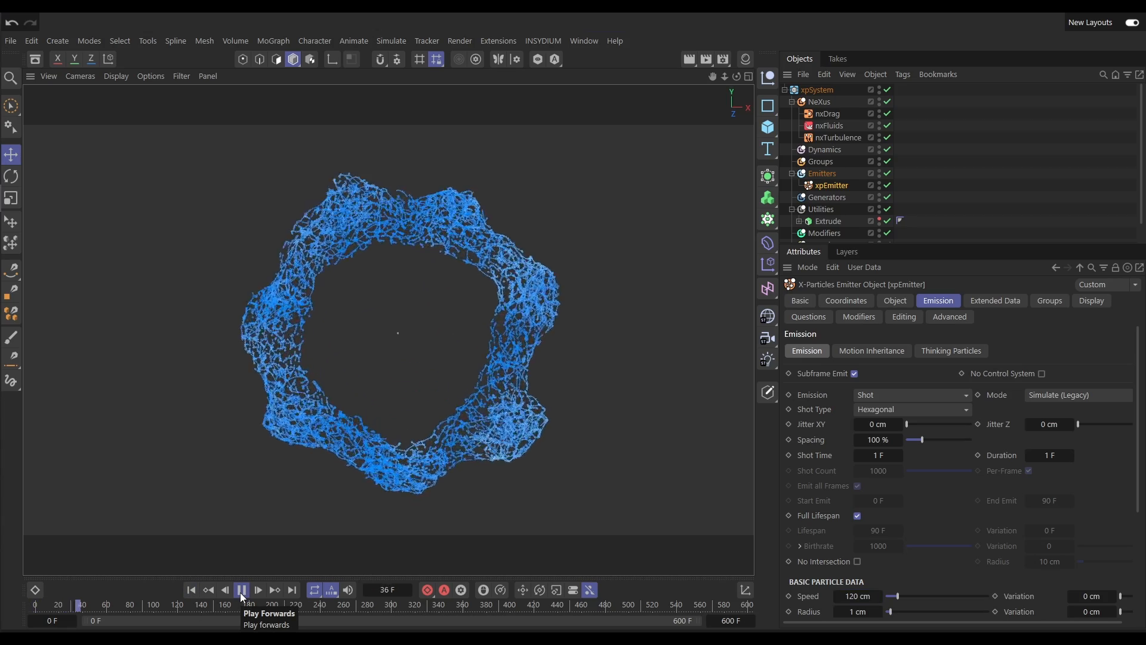
left_click(242, 595)
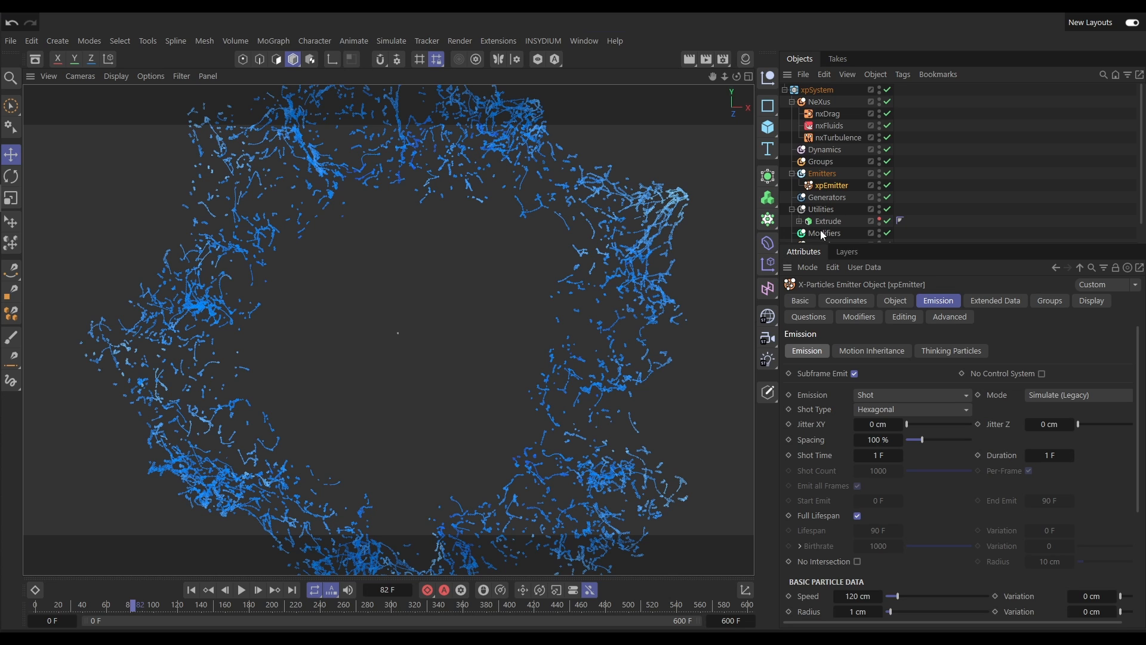
Step: Make the extruded cogwheel visible in the viewport and add an nxRotate modifier to the NeXus folder
left_click(880, 219)
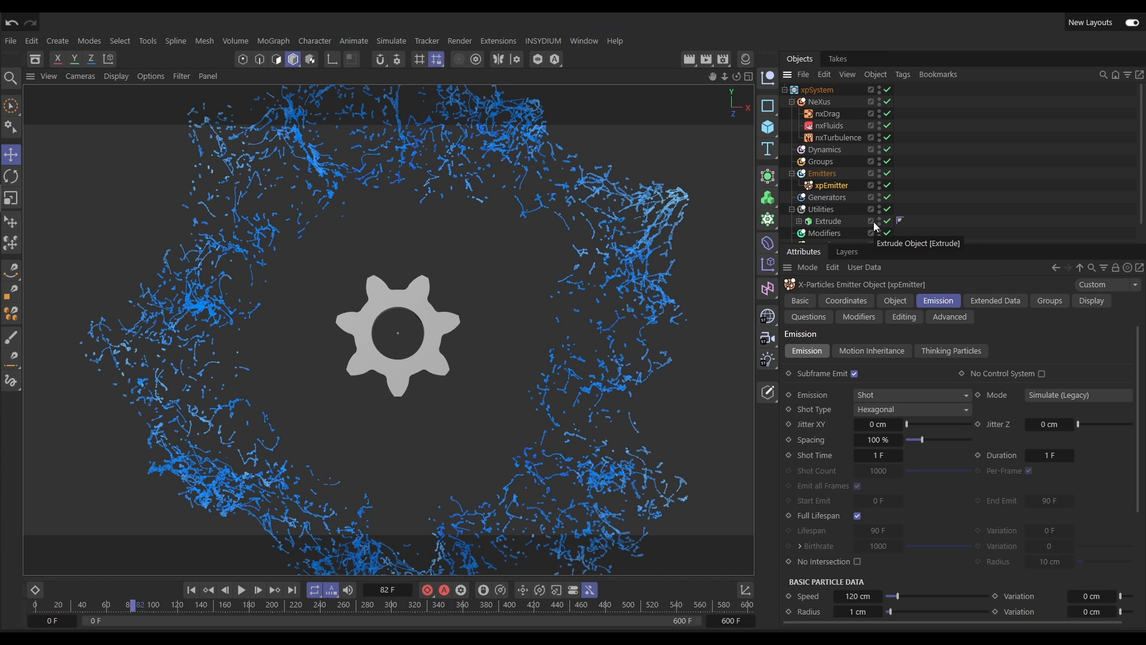
left_click(822, 103)
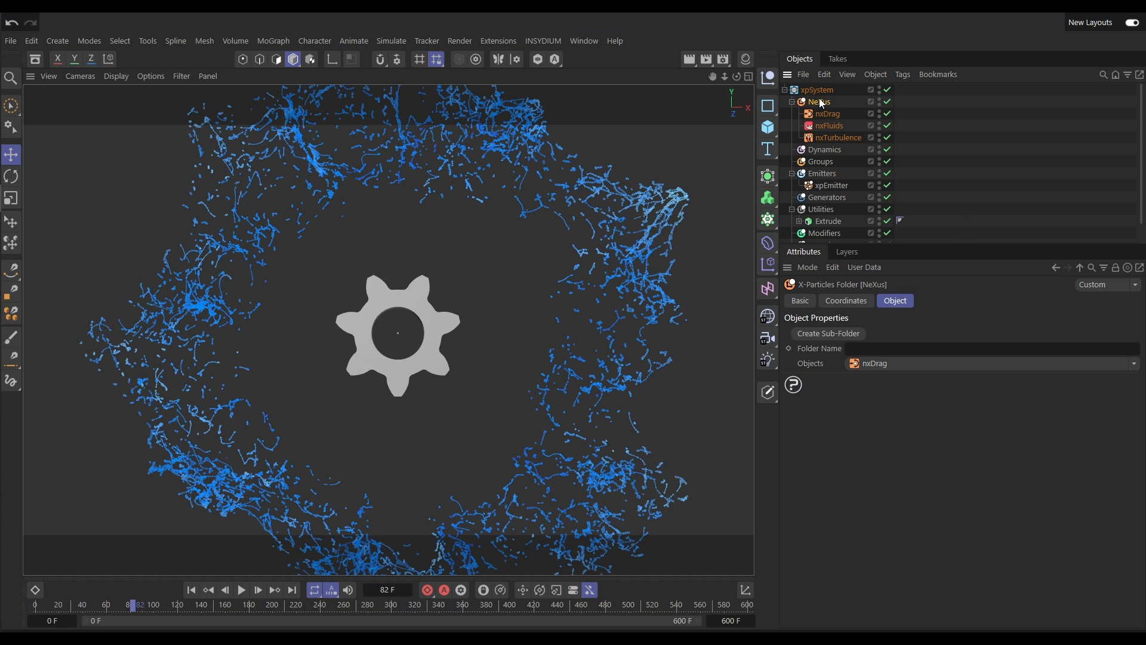
left_click(1134, 364)
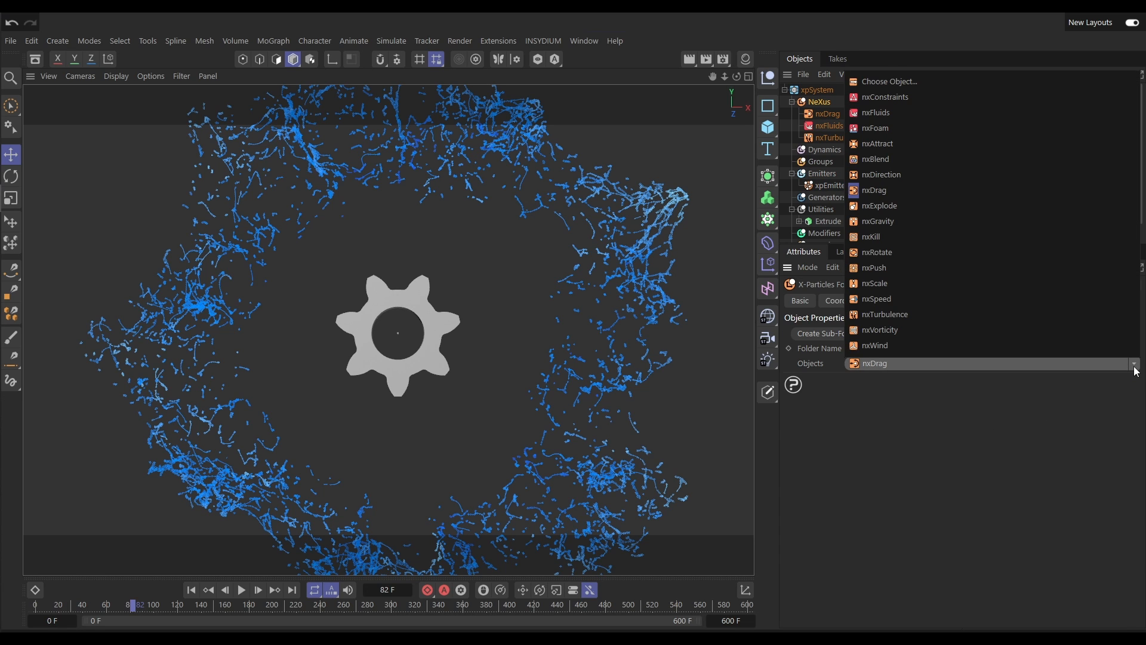
left_click(874, 253)
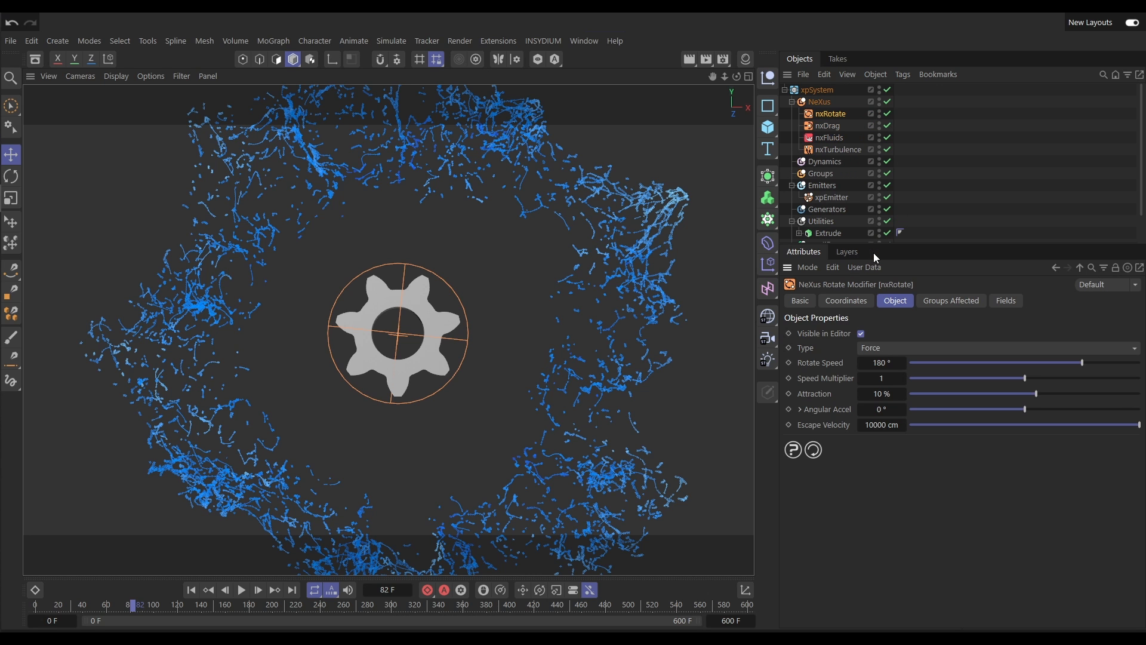
Step: Examine the nxRotate modifier's axis direction around the cogwheel, and replay the simulation from the start and stop it
left_click_drag(433, 338, 311, 366, "alt")
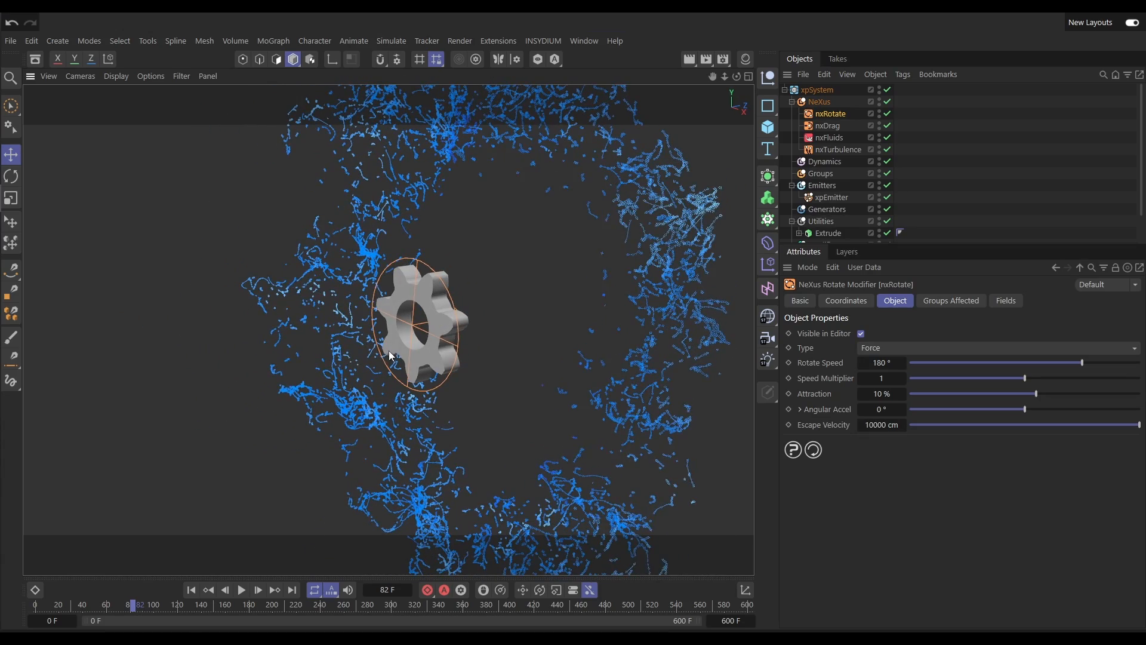
right_click_drag(416, 332, 499, 314, "alt")
left_click_drag(499, 314, 462, 322, "alt")
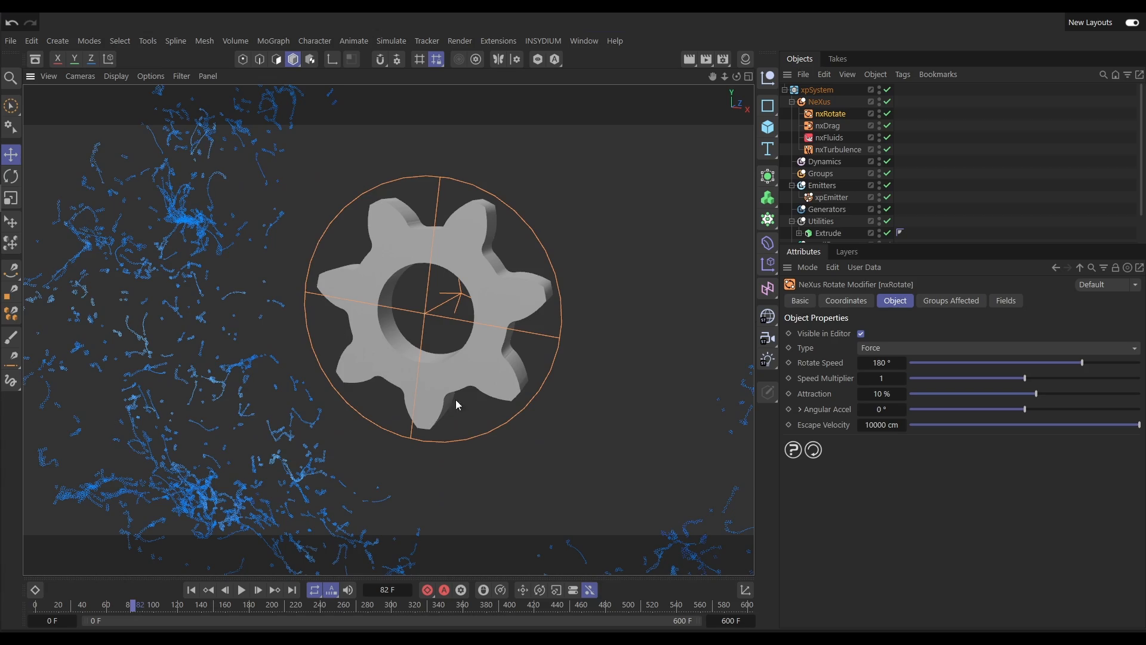
scroll(453, 304, "down", 3)
left_click_drag(464, 319, 437, 323, "alt")
left_click(191, 590)
left_click(241, 590)
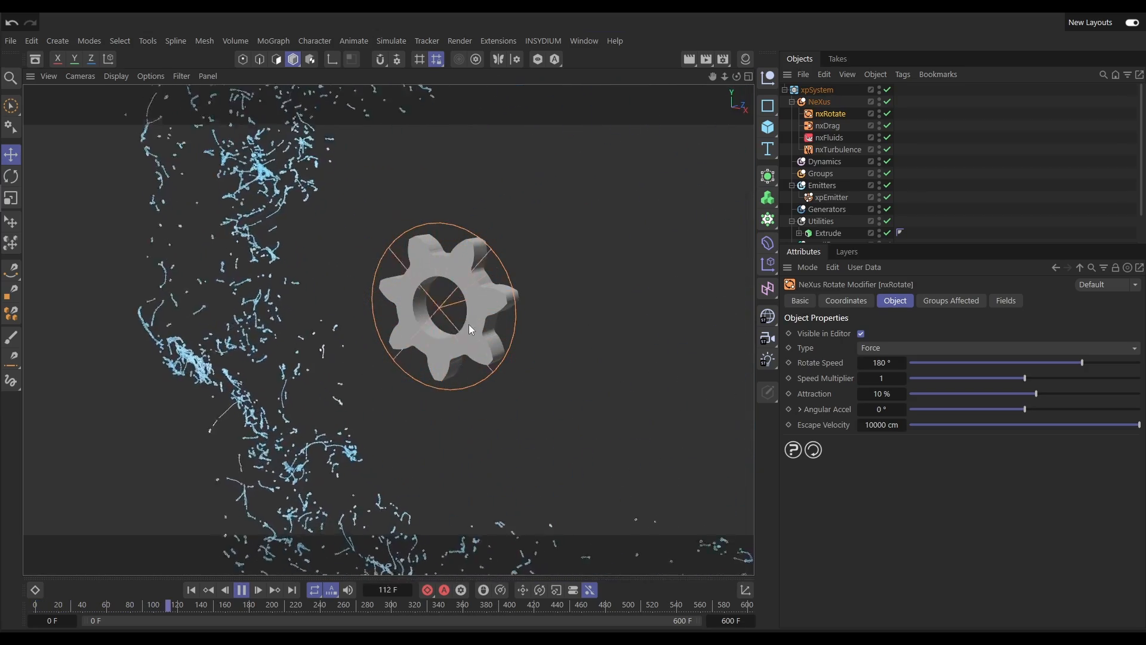
left_click(241, 590)
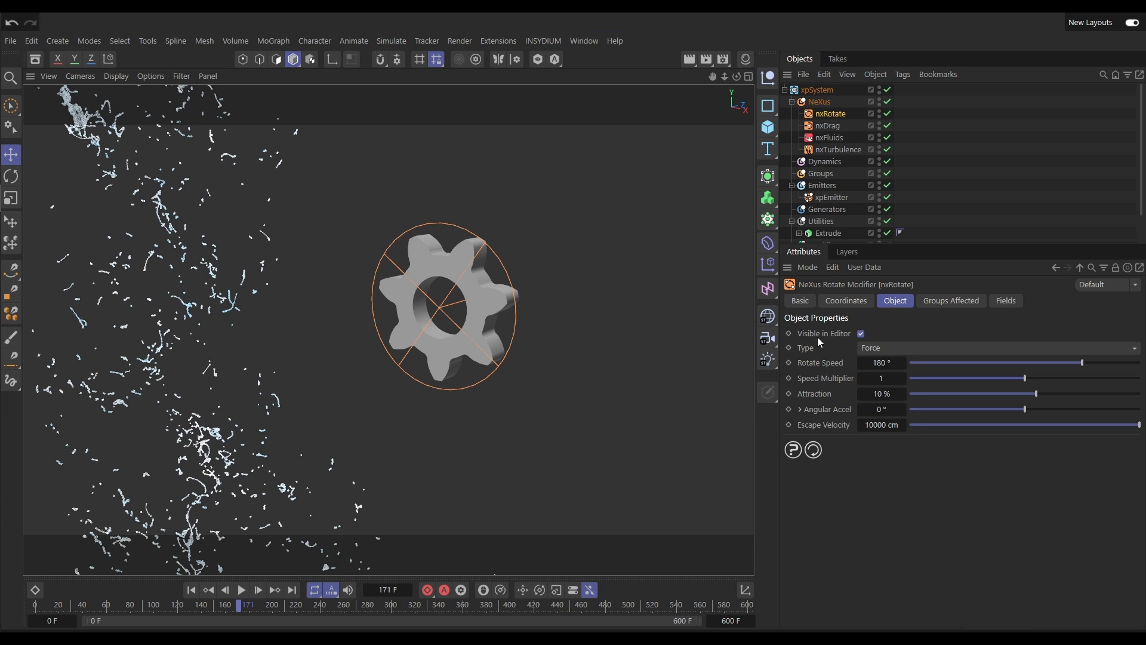
Step: Turn off nxRotate's visibility in the editor, replay the simulation from the start, and set its Rotate Speed to 360°
left_click(861, 334)
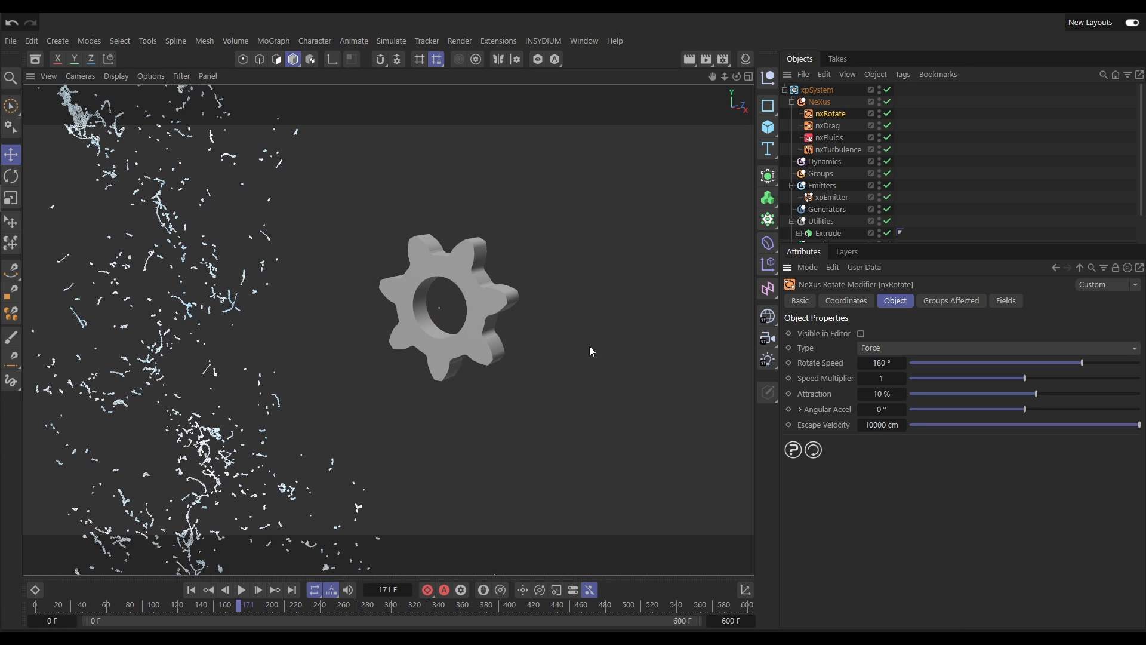
scroll(448, 325, "down", 5)
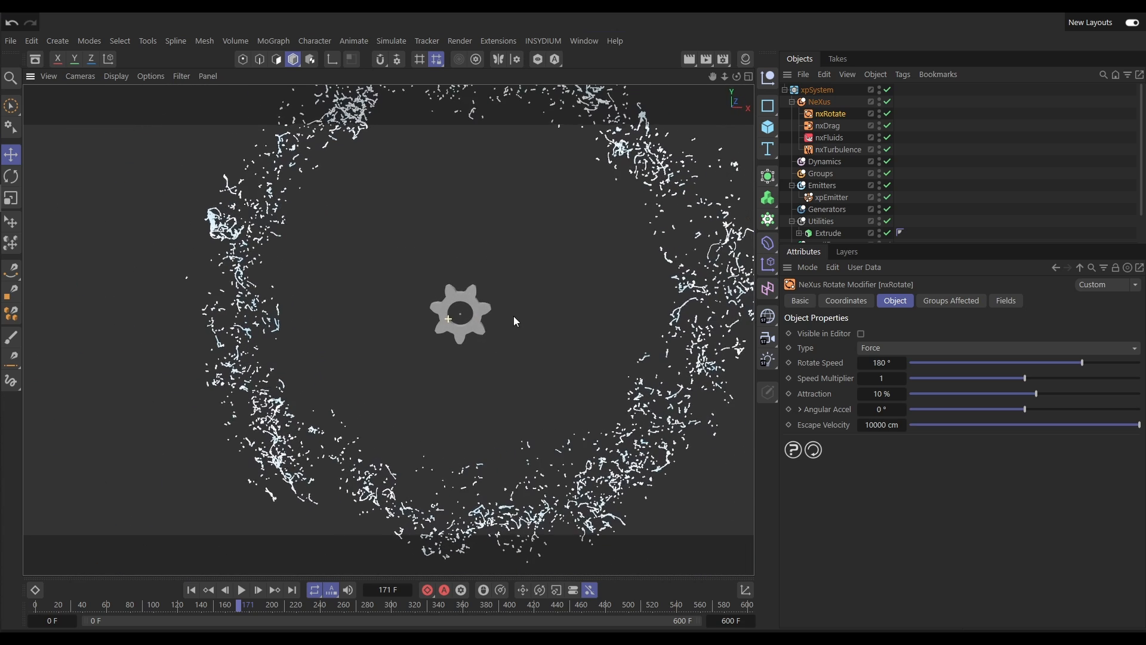
left_click(191, 590)
left_click(242, 590)
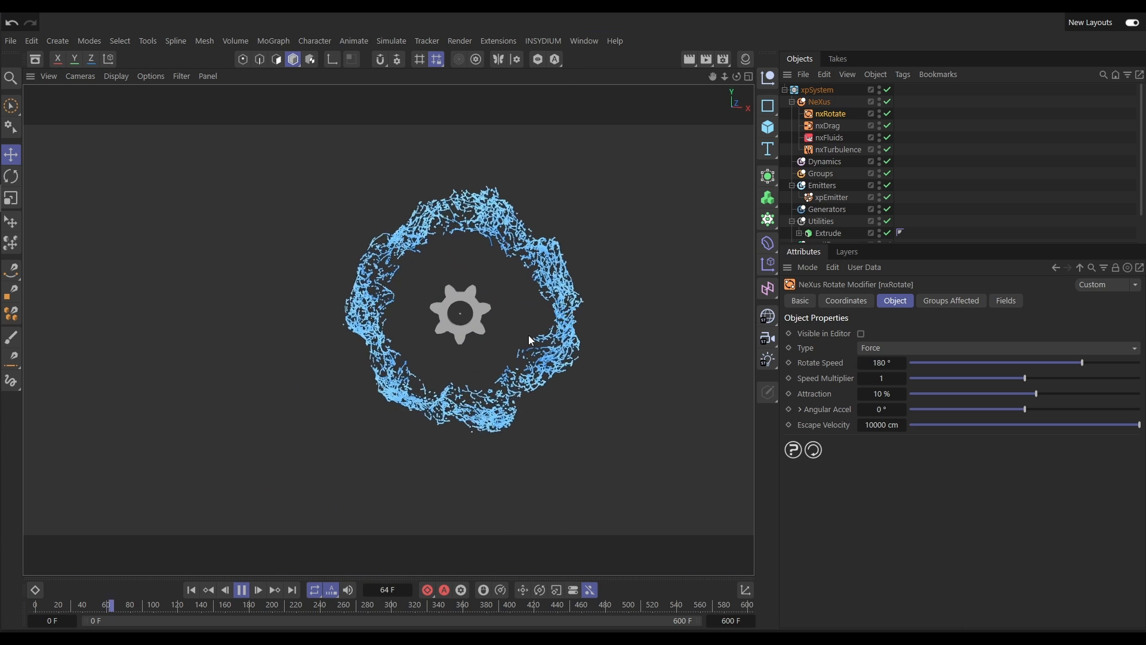
left_click(241, 590)
left_click_drag(1082, 362, 1140, 362)
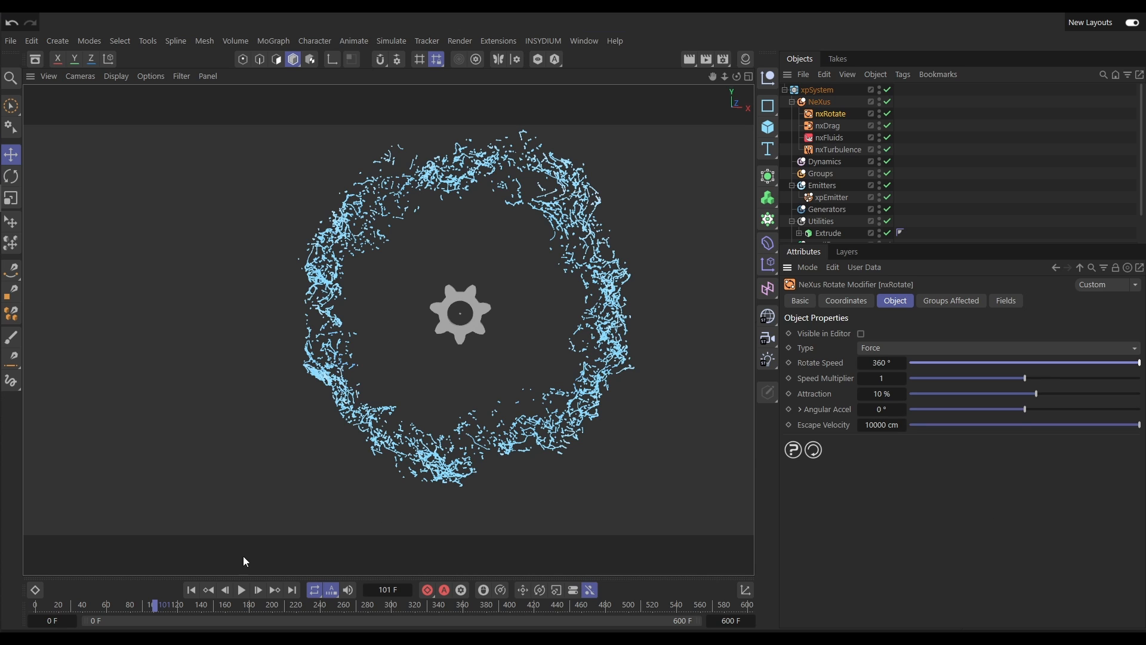
Step: Try an xpEmitter particle speed of 0 cm by replaying the simulation from the start and stopping it
left_click(834, 198)
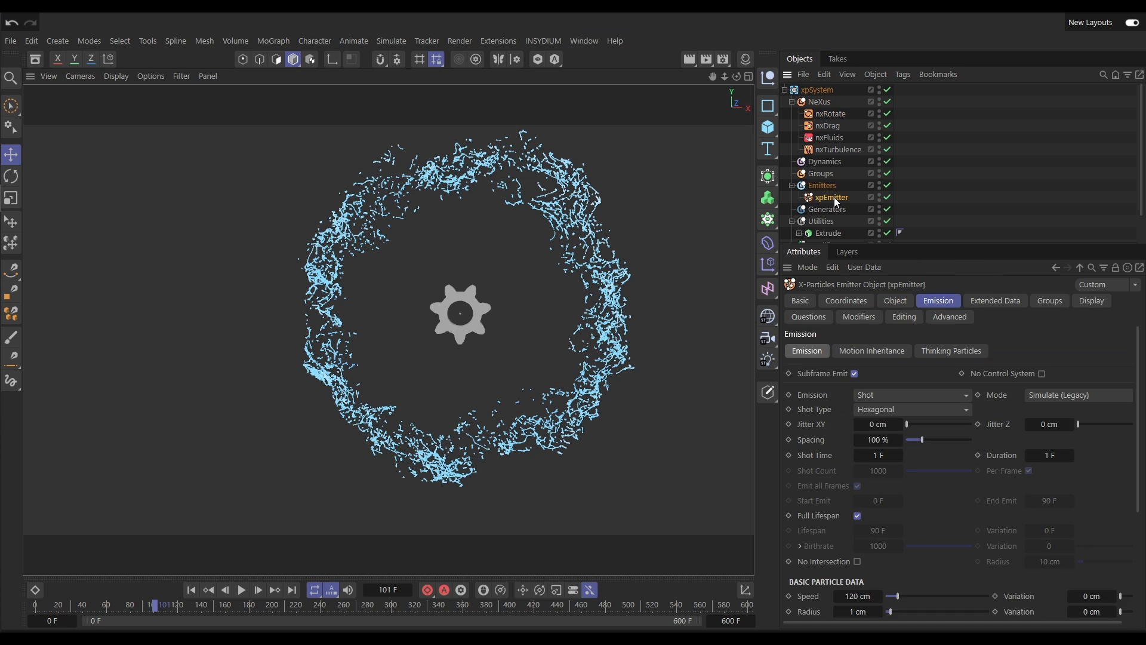
left_click_drag(897, 597, 823, 590)
left_click(191, 590)
left_click(242, 590)
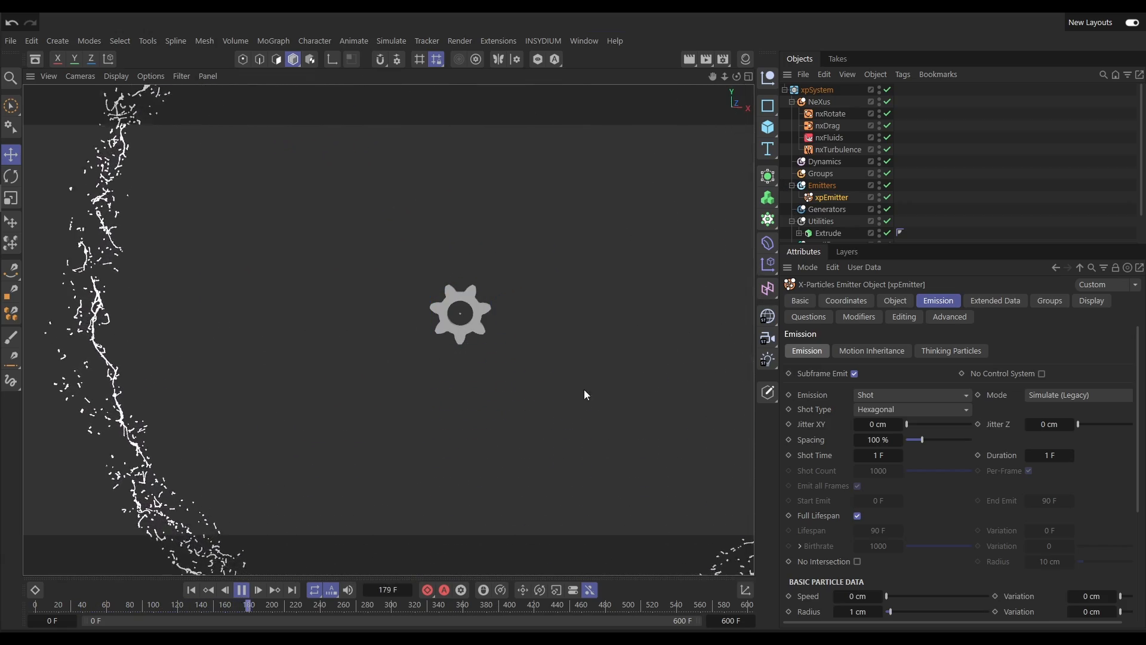
left_click(190, 591)
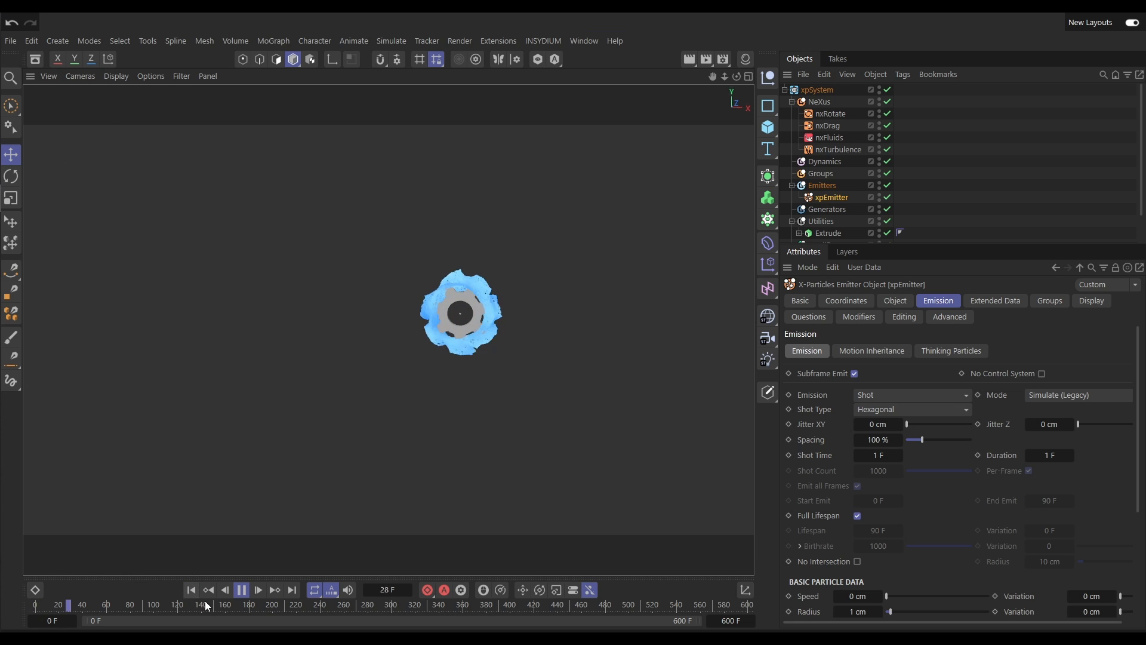
left_click(243, 590)
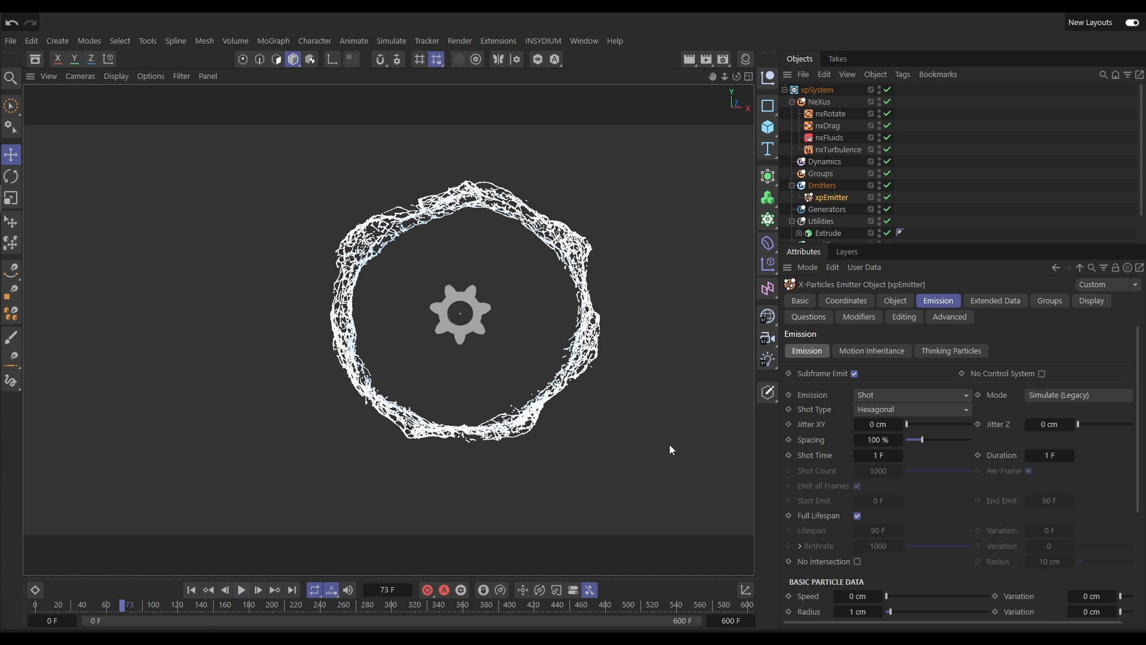
Step: Add an nxAttract modifier to the NeXus folder and turn off its visibility in the editor
left_click(831, 114)
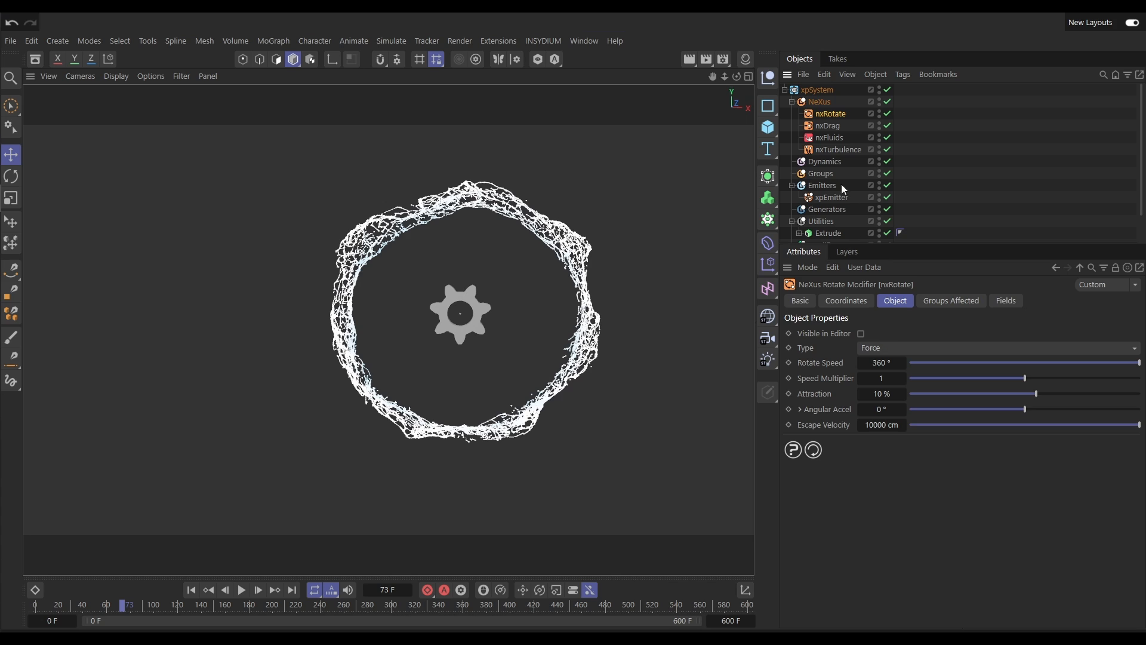
left_click(821, 101)
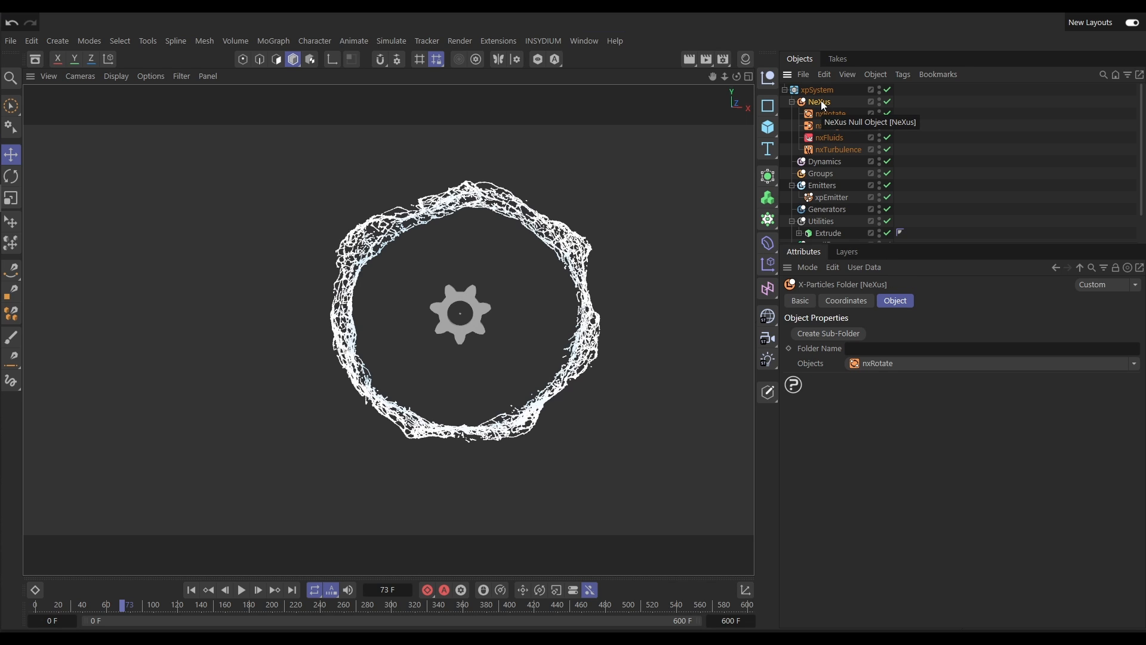
left_click(1132, 366)
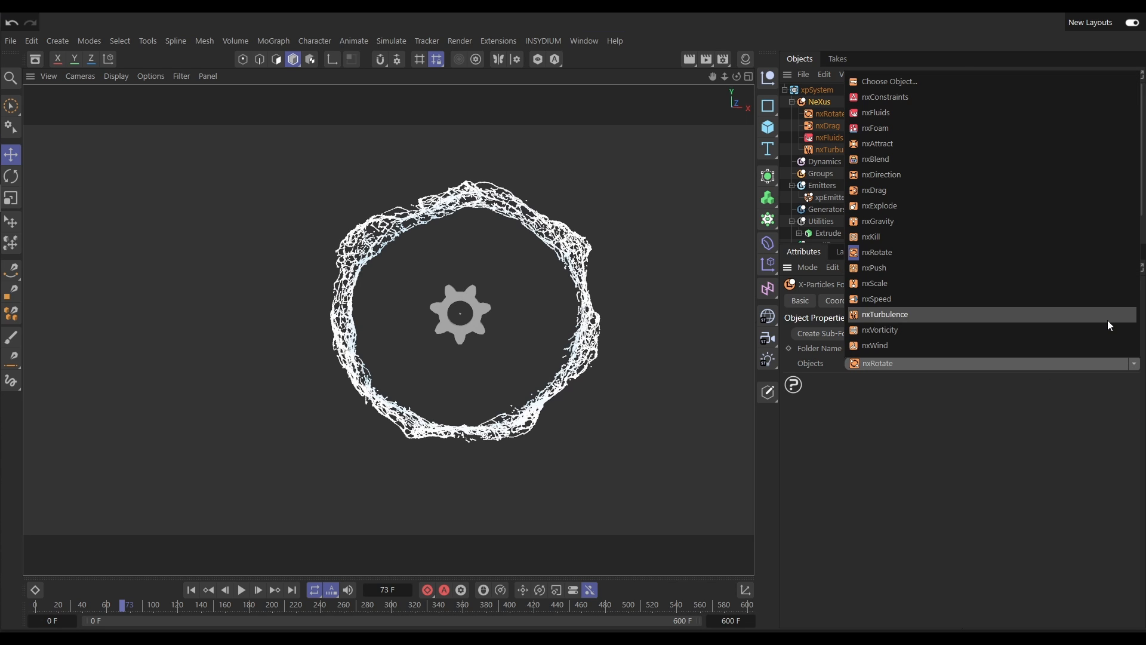
left_click(882, 144)
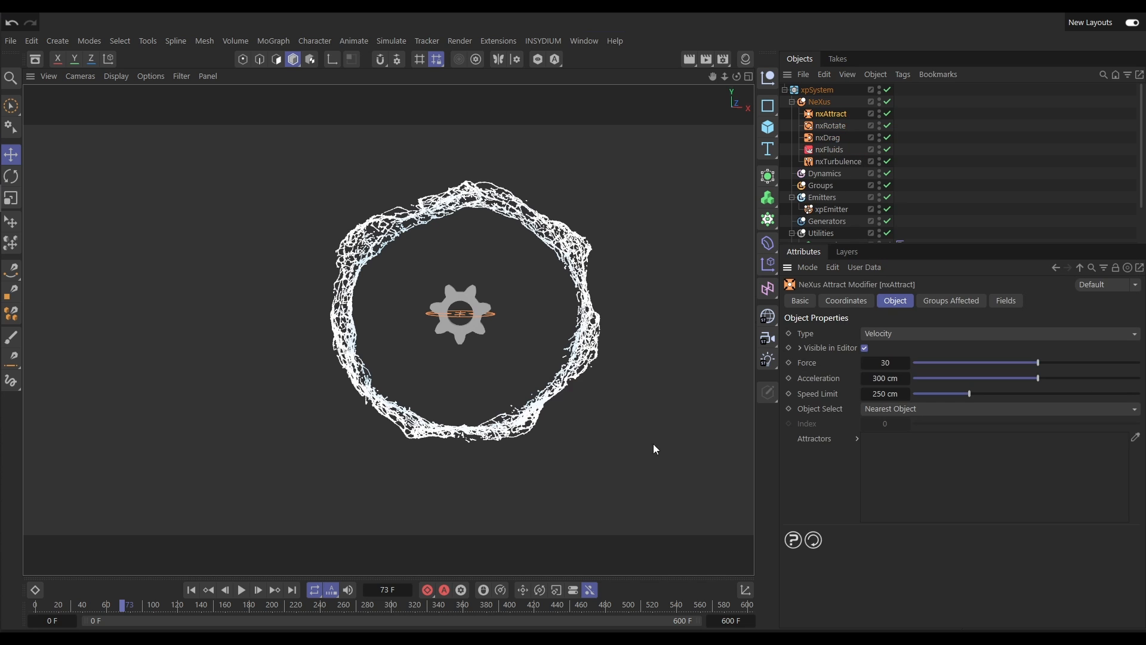
mouse_move(464, 317)
left_mouse_down("alt")
mouse_move(464, 397)
mouse_move(447, 321)
left_mouse_up("alt")
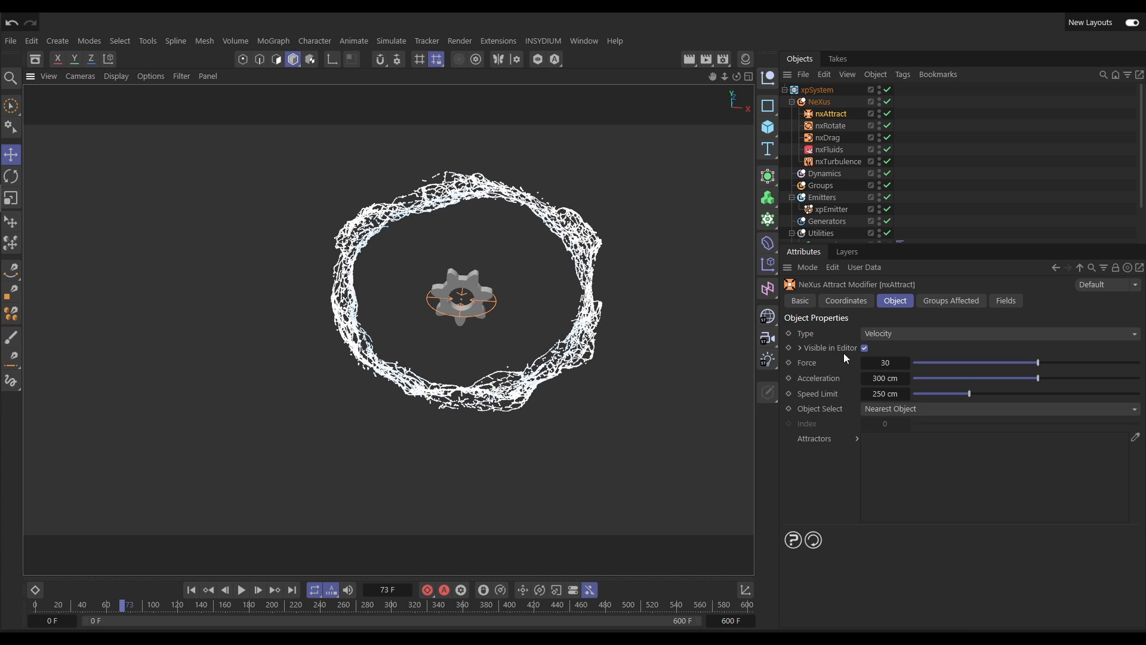
left_click(866, 349)
mouse_move(462, 314)
left_mouse_down("alt")
mouse_move(468, 253)
mouse_move(438, 318)
mouse_move(454, 318)
left_mouse_up("alt")
middle_click_drag(440, 326, 413, 353, "alt")
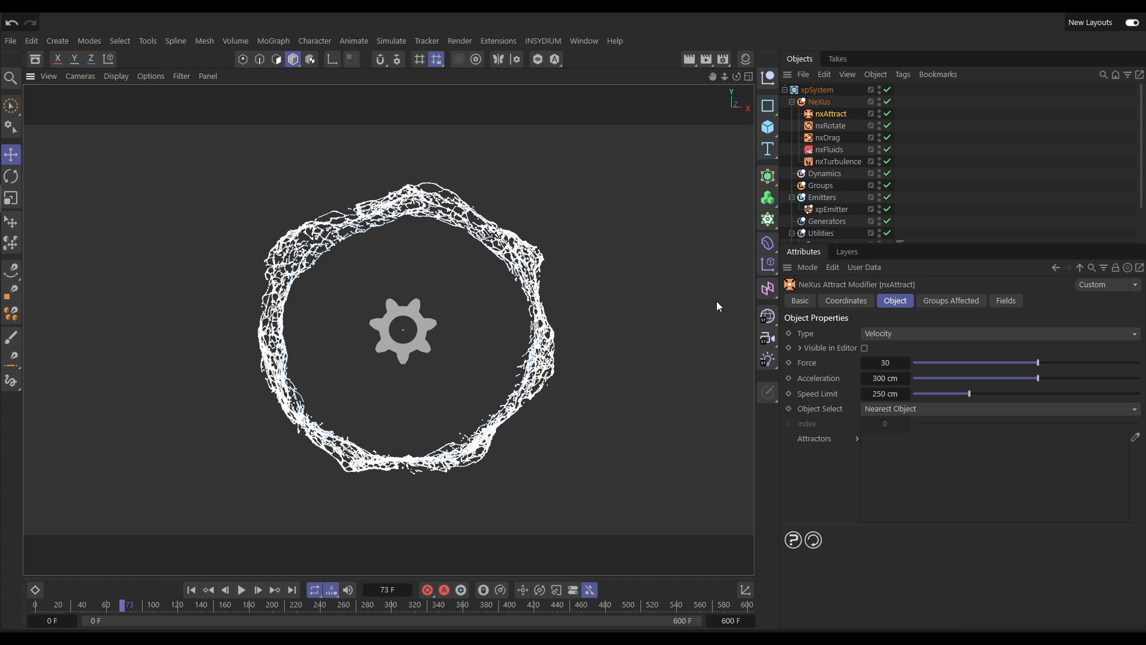
Step: Set the xpEmitter's particle speed to 120 cm, replay the simulation from the start and stop it for a closer look at the swirl
left_click(821, 213)
left_click(854, 597)
type("120")
key("Return")
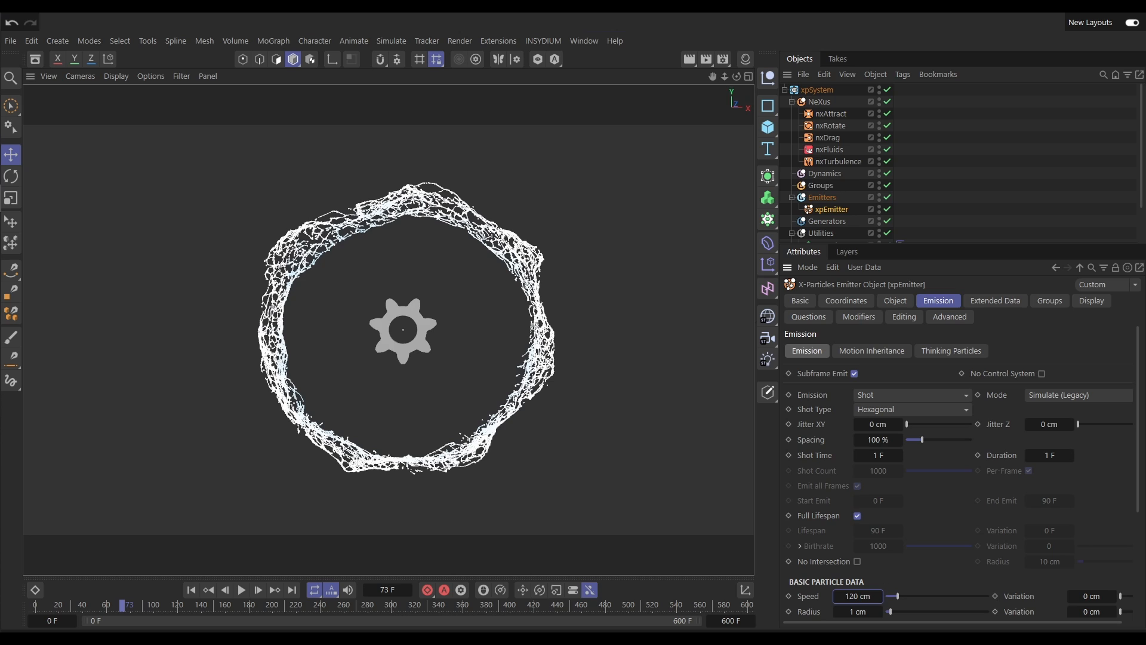
left_click(191, 591)
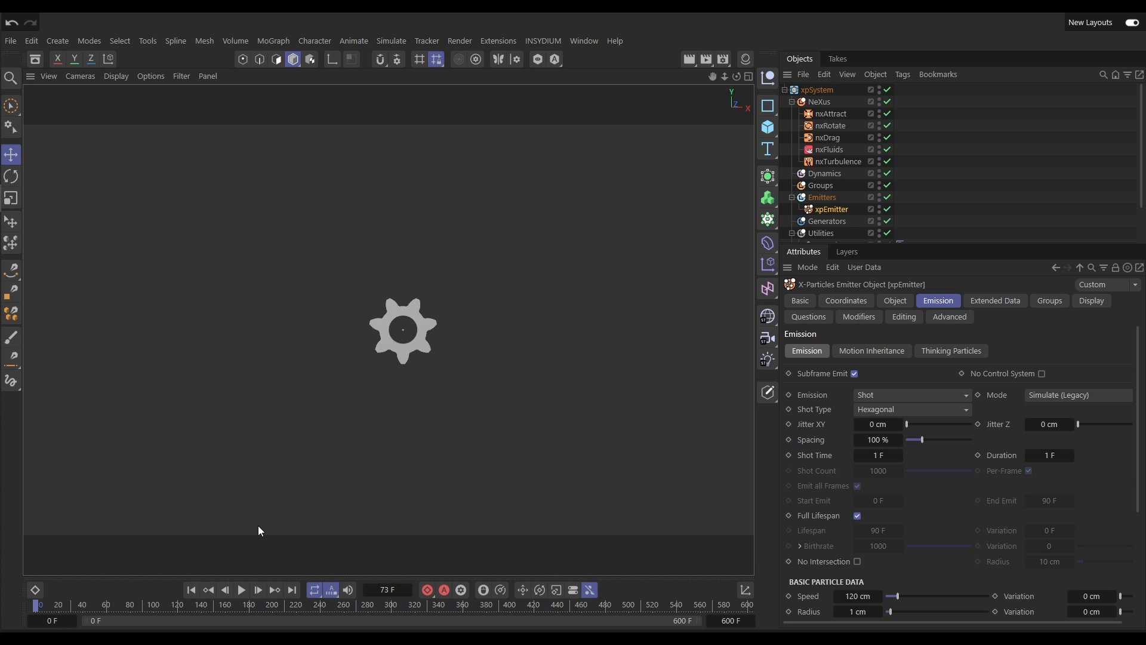
left_click(239, 593)
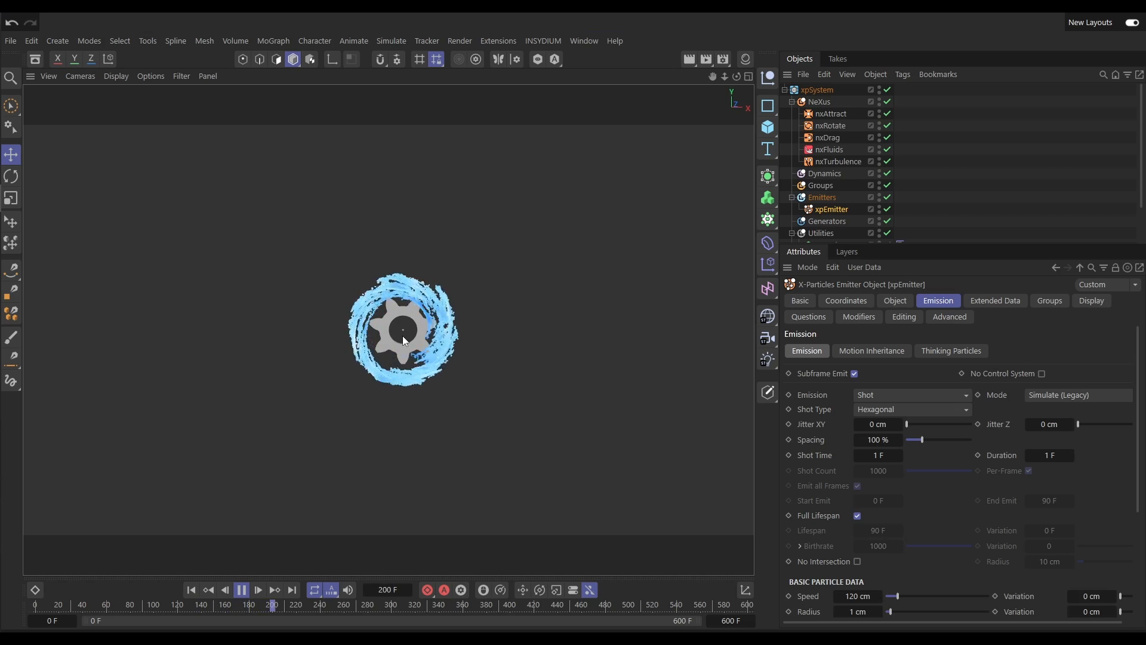
scroll(399, 343, "up", 4)
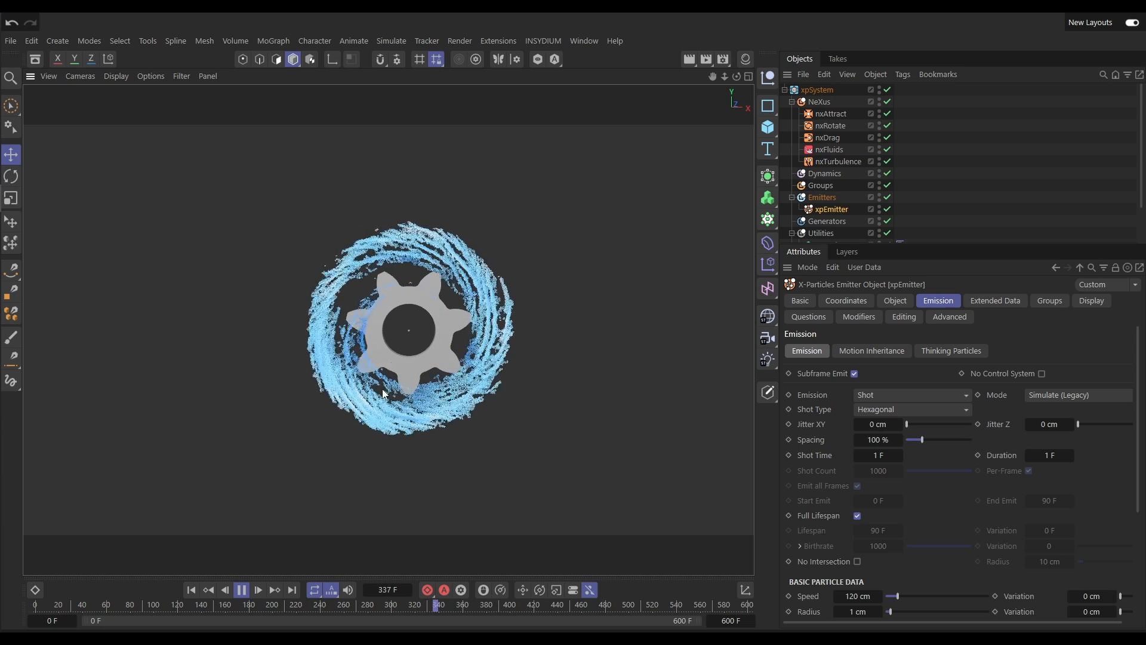
left_click(242, 591)
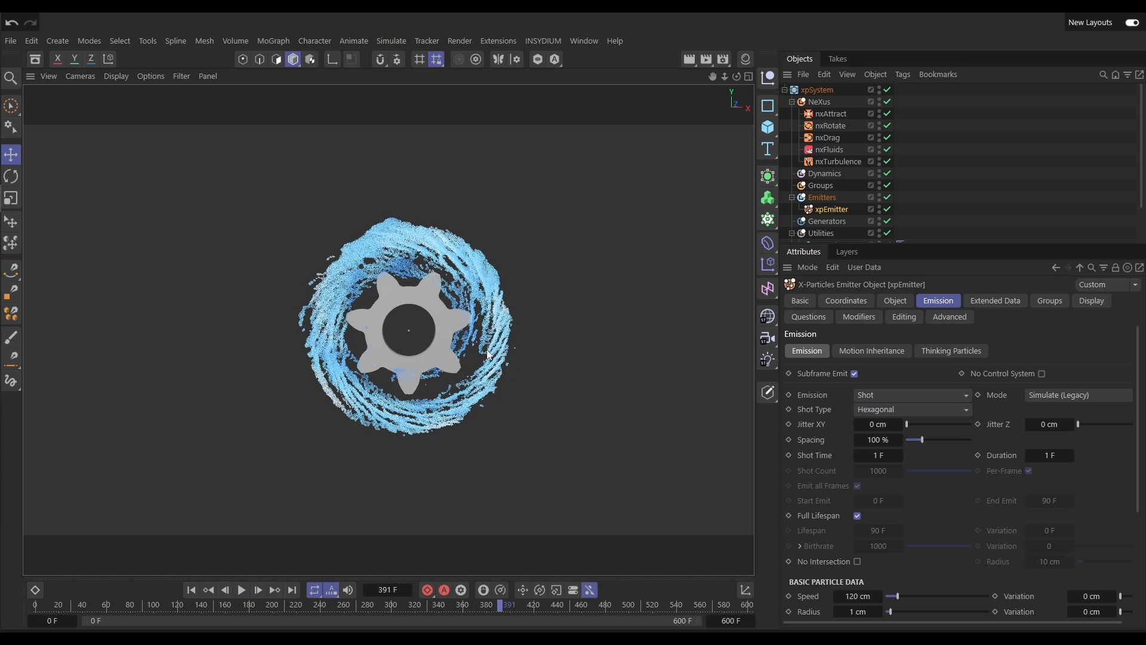
Step: Add a Spherical Field to the nxAttract modifier's fields
left_click(832, 114)
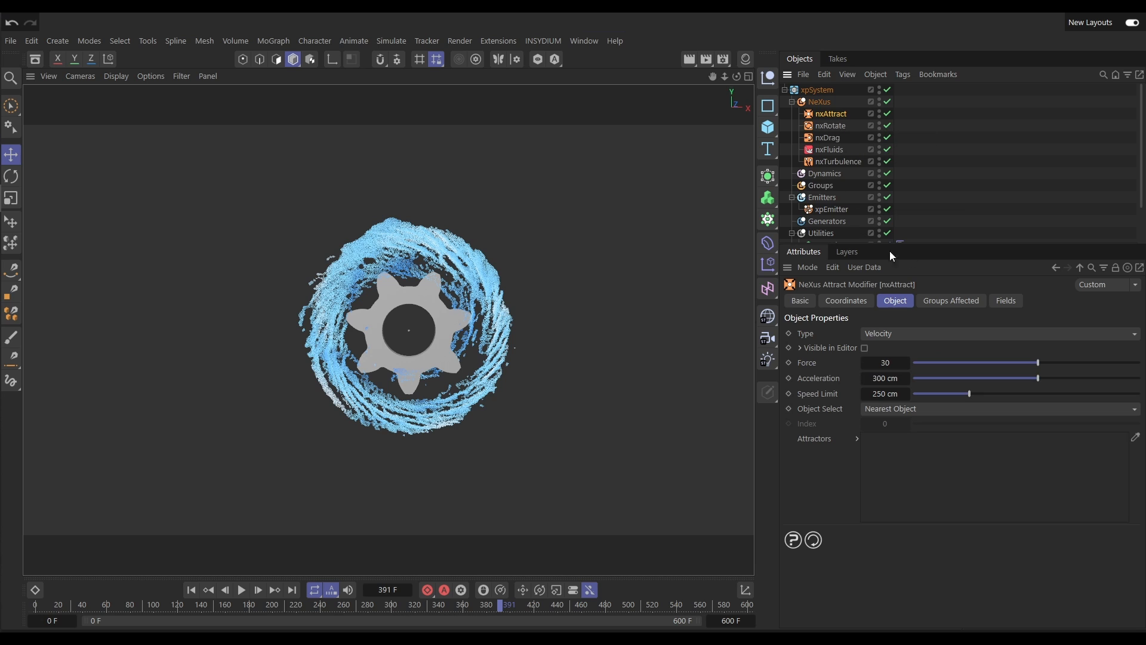
left_click(1013, 301)
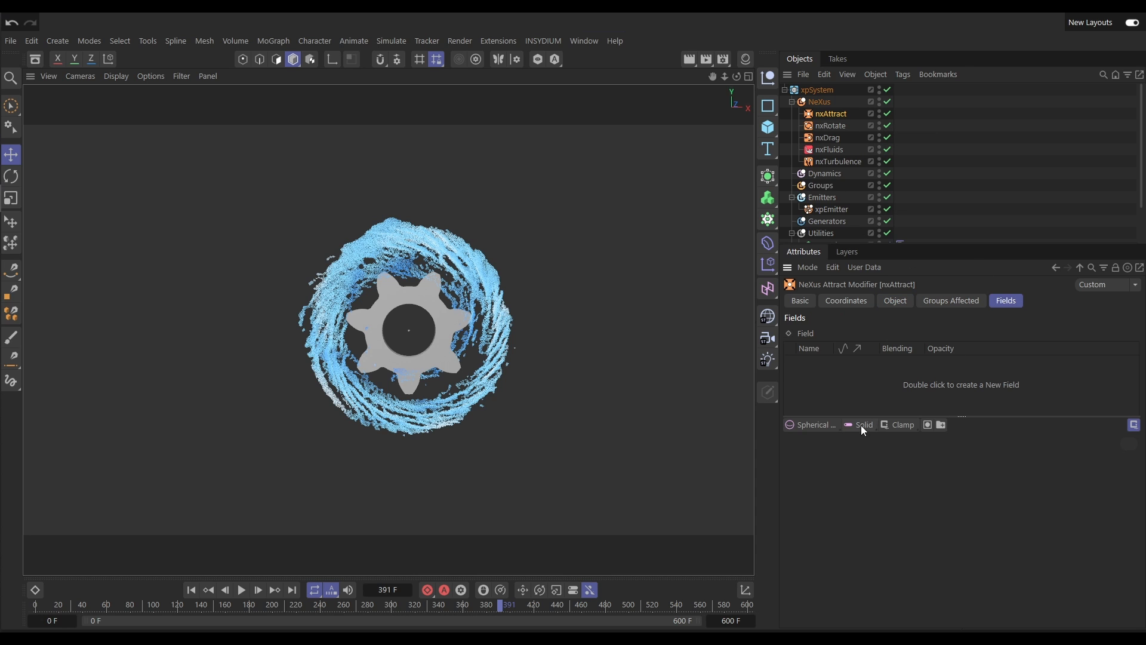
left_click(818, 431)
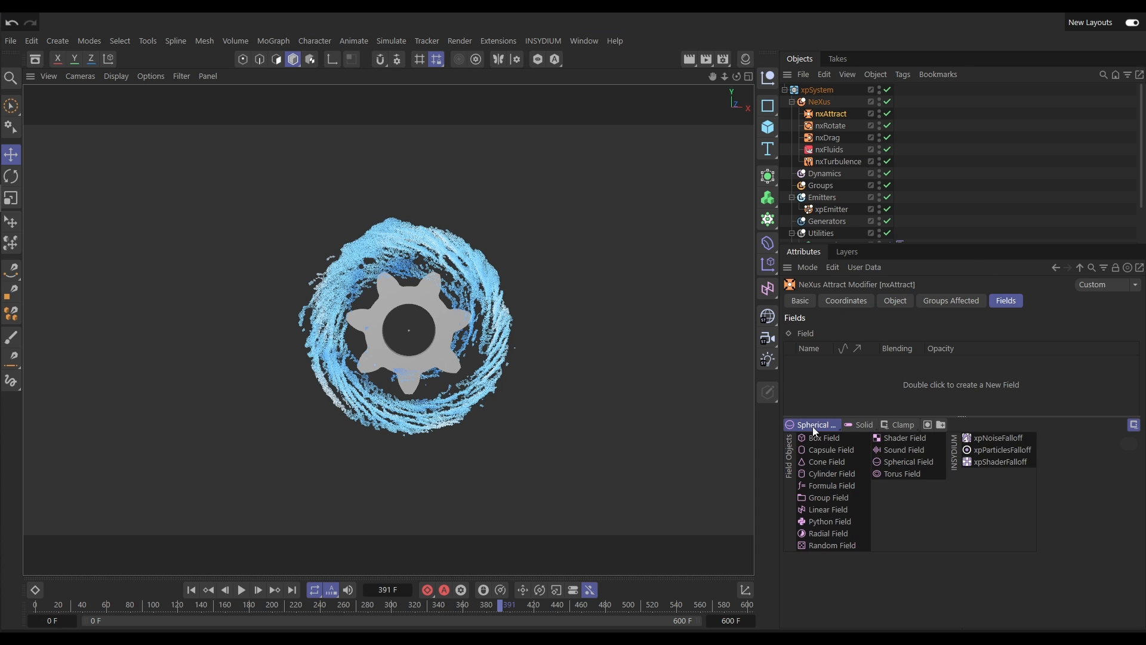
left_click(904, 461)
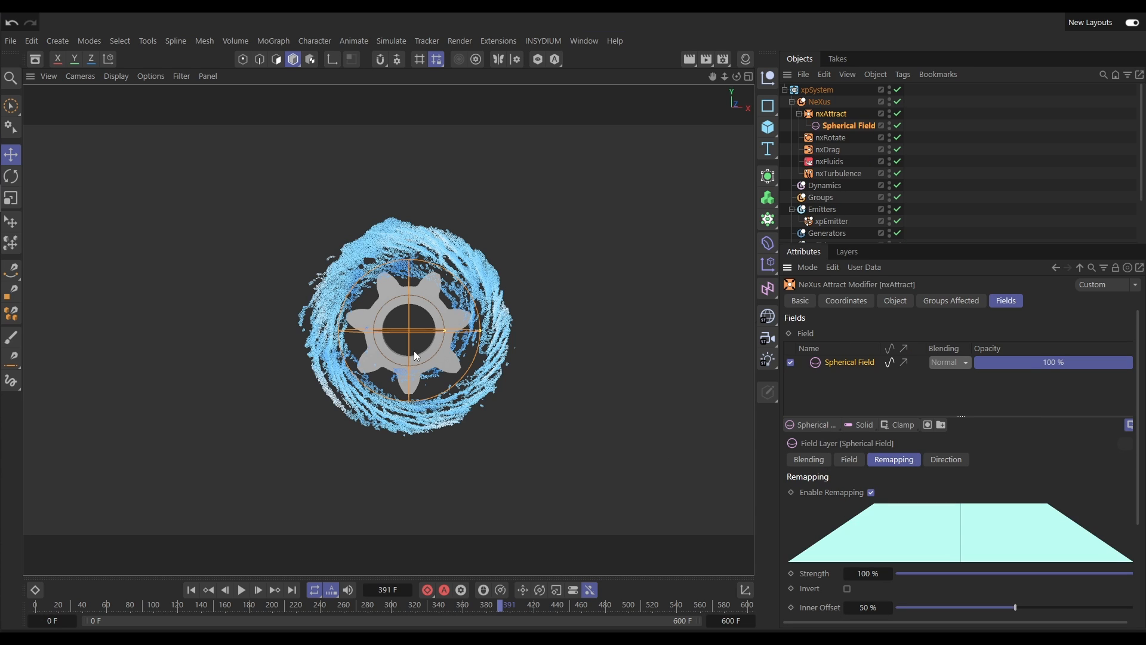
Step: Rewind the simulation to frame 0 and enlarge the Spherical Field around the cogwheel to a size of about 241 cm
left_click(192, 590)
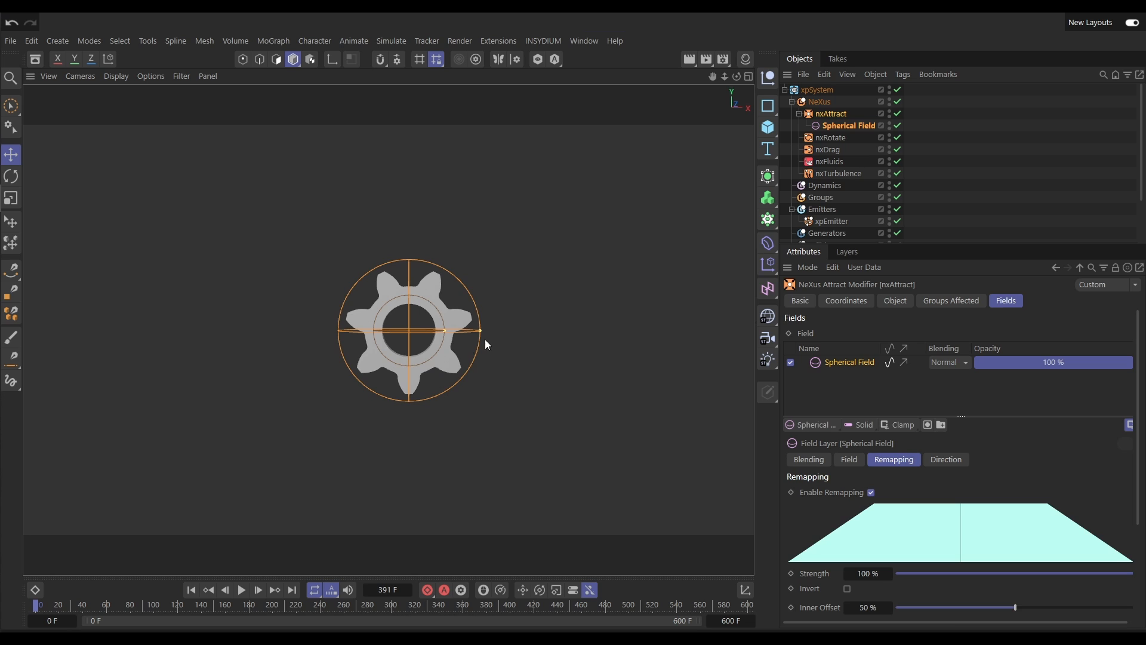
left_click_drag(483, 334, 562, 363)
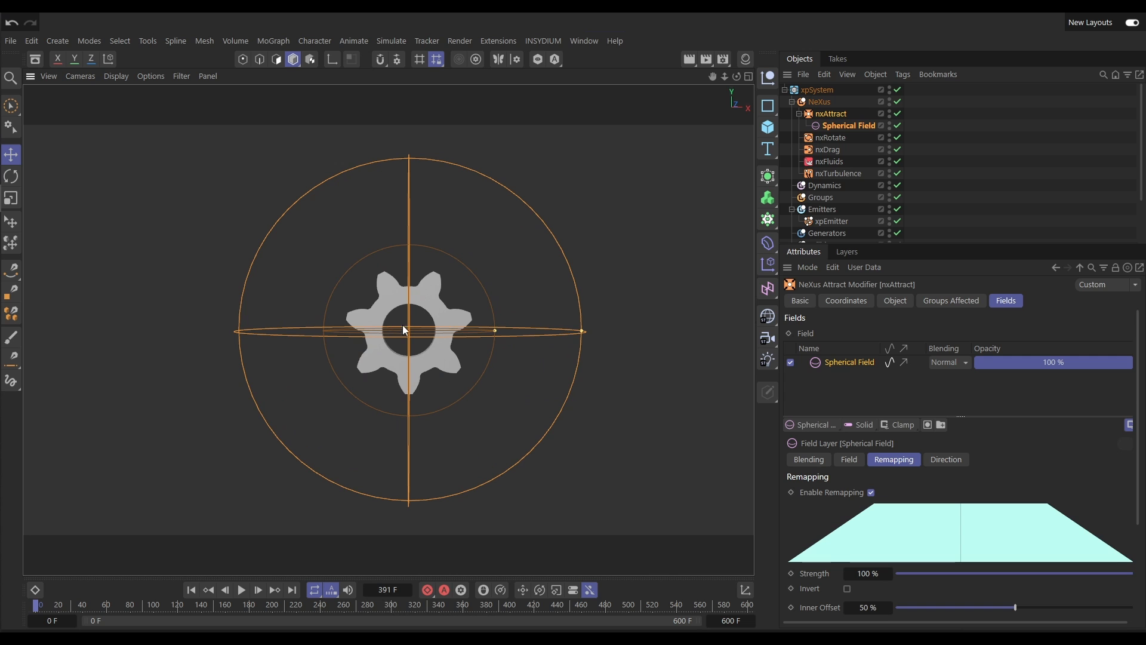
mouse_move(438, 298)
left_mouse_down("alt")
mouse_move(461, 326)
mouse_move(524, 320)
mouse_move(456, 322)
mouse_move(460, 297)
left_mouse_up("alt")
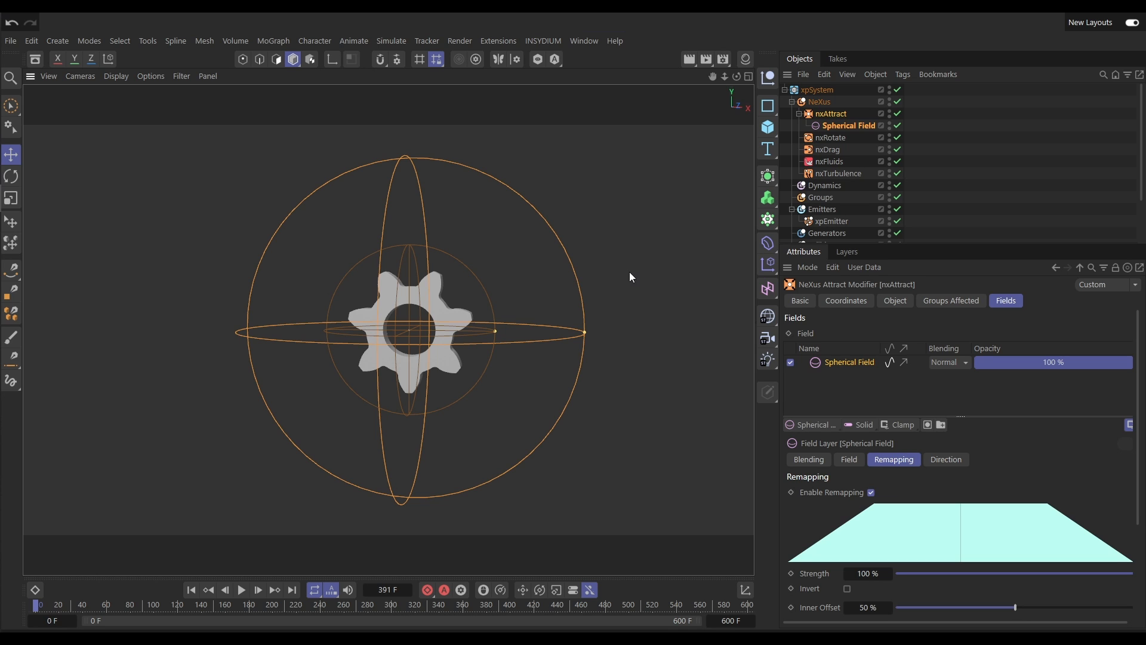
mouse_move(424, 339)
left_mouse_down("alt")
mouse_move(436, 317)
mouse_move(433, 333)
left_mouse_up("alt")
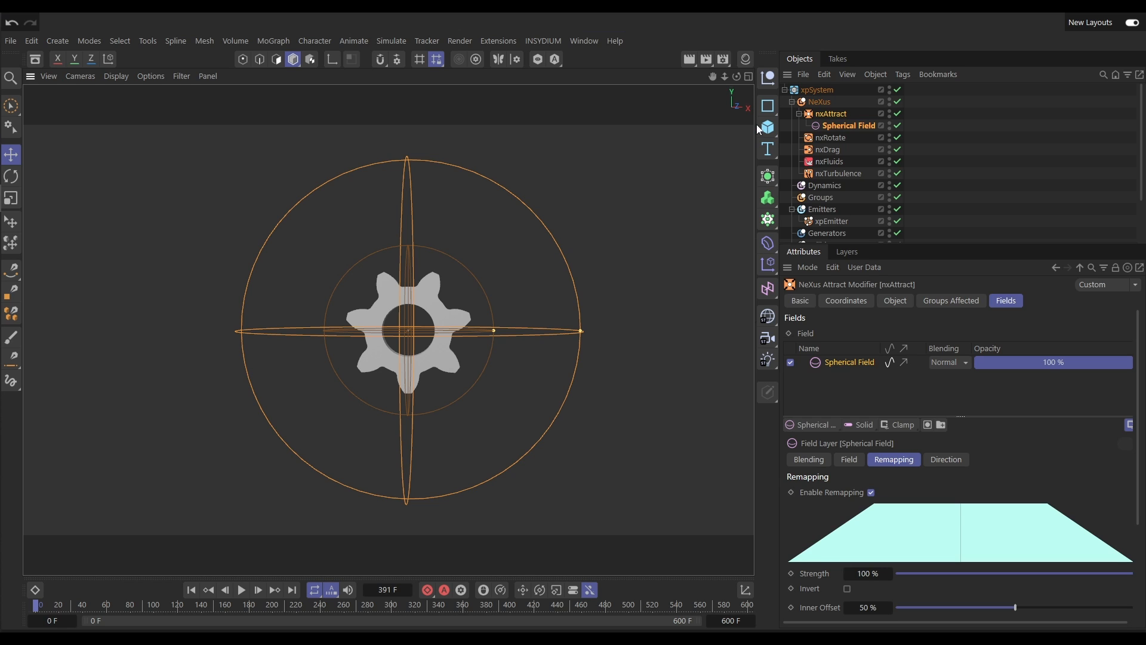
Step: Invert the Spherical Field's remapping and shrink its inner sphere around the cogwheel to an Inner Offset of about 40 %
left_click(837, 128)
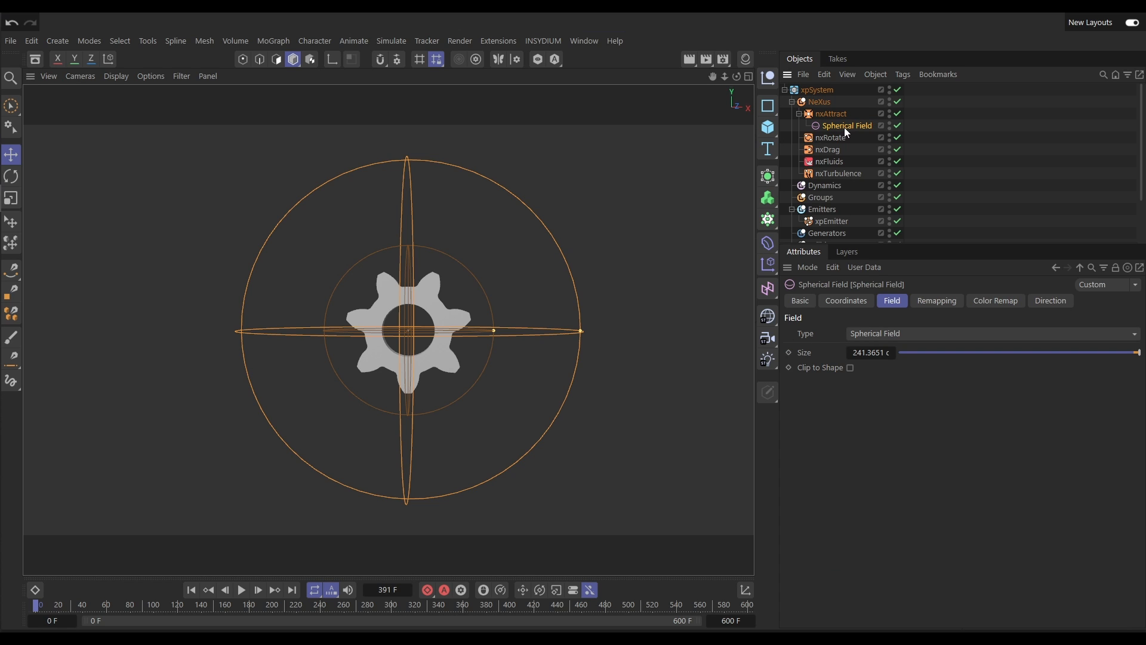
left_click(937, 300)
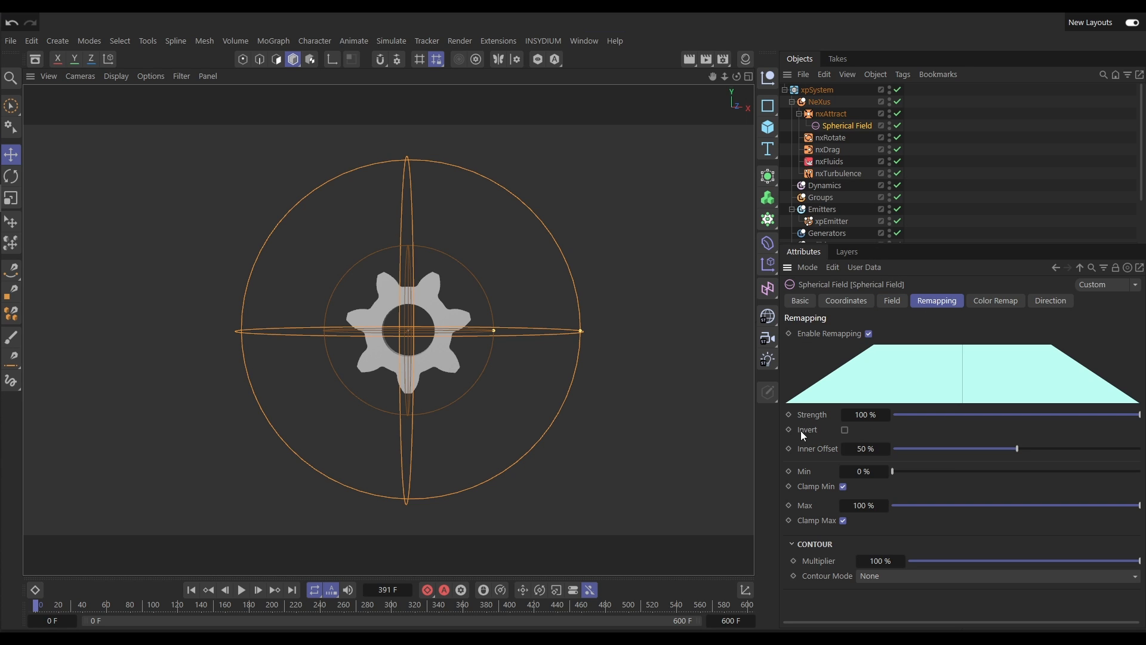
left_click(844, 430)
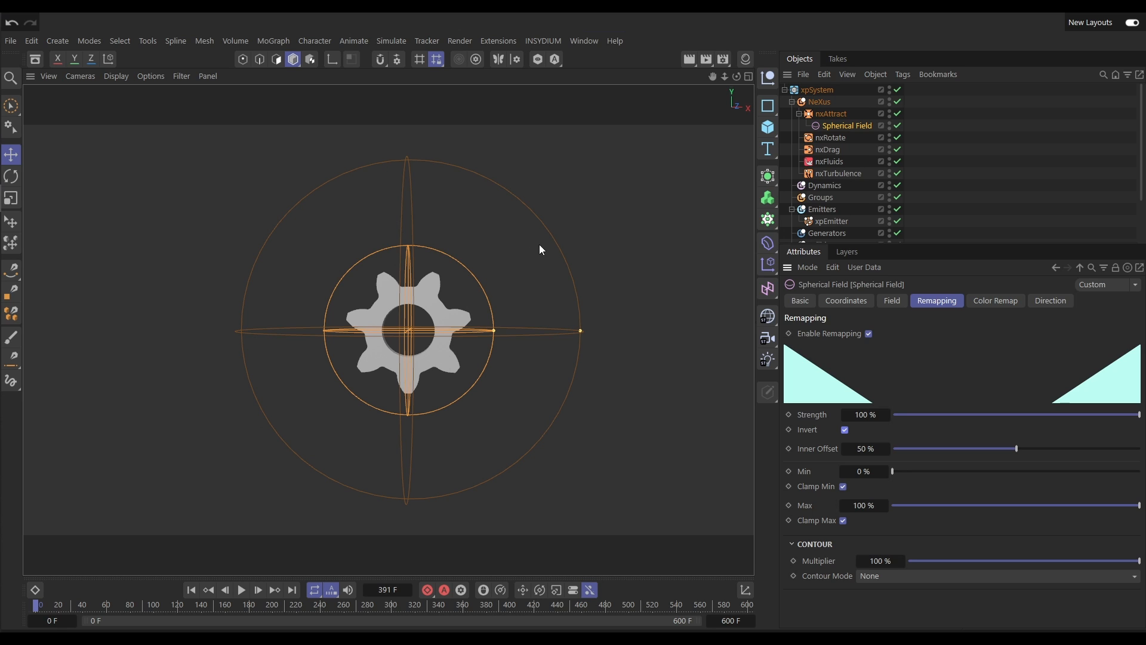
left_click_drag(493, 328, 478, 331)
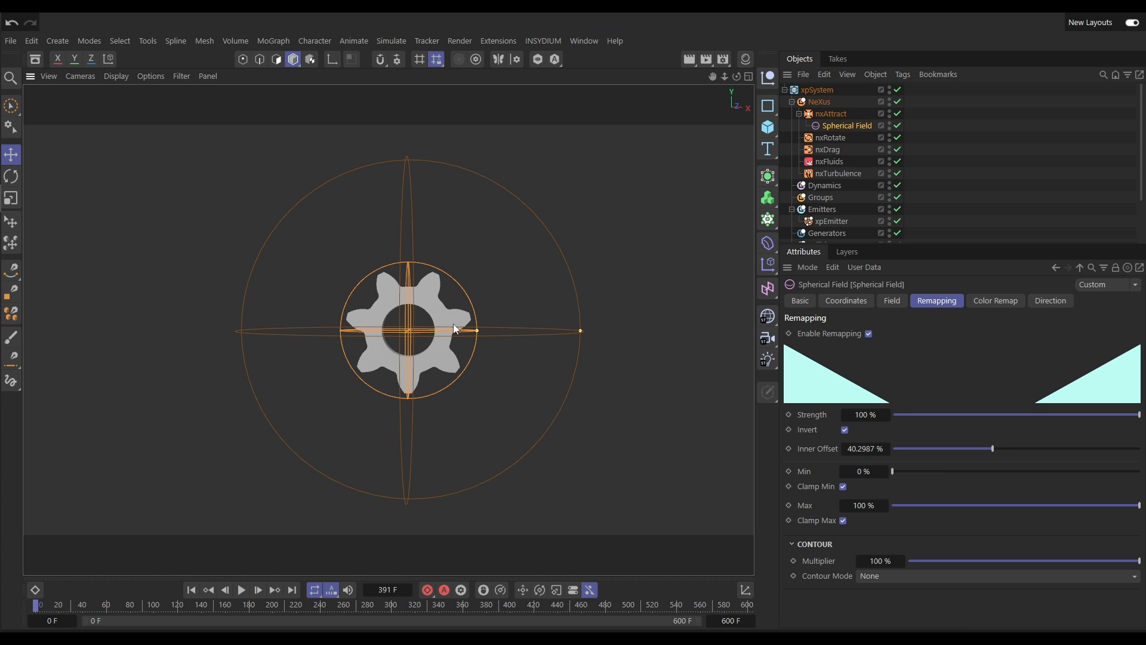
Step: Shrink the nxAttract Spherical Field's outer sphere closer around the cogwheel, giving an Inner Offset of about 76 %, and replay the simulation from the start
left_click_drag(581, 331, 475, 331)
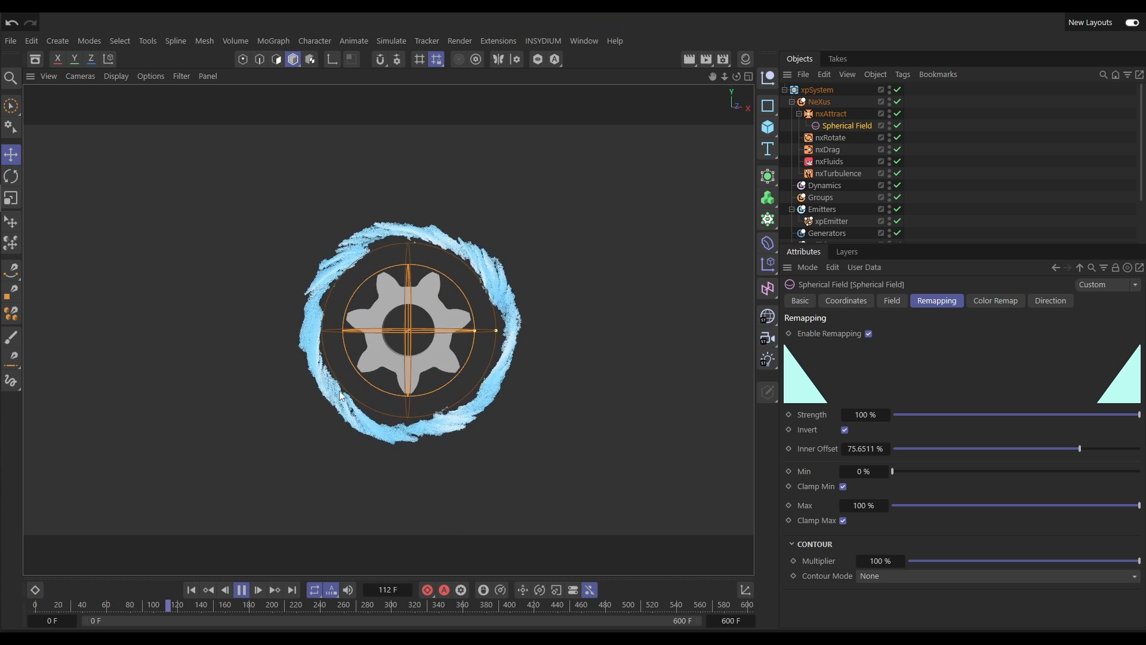
left_click(192, 590)
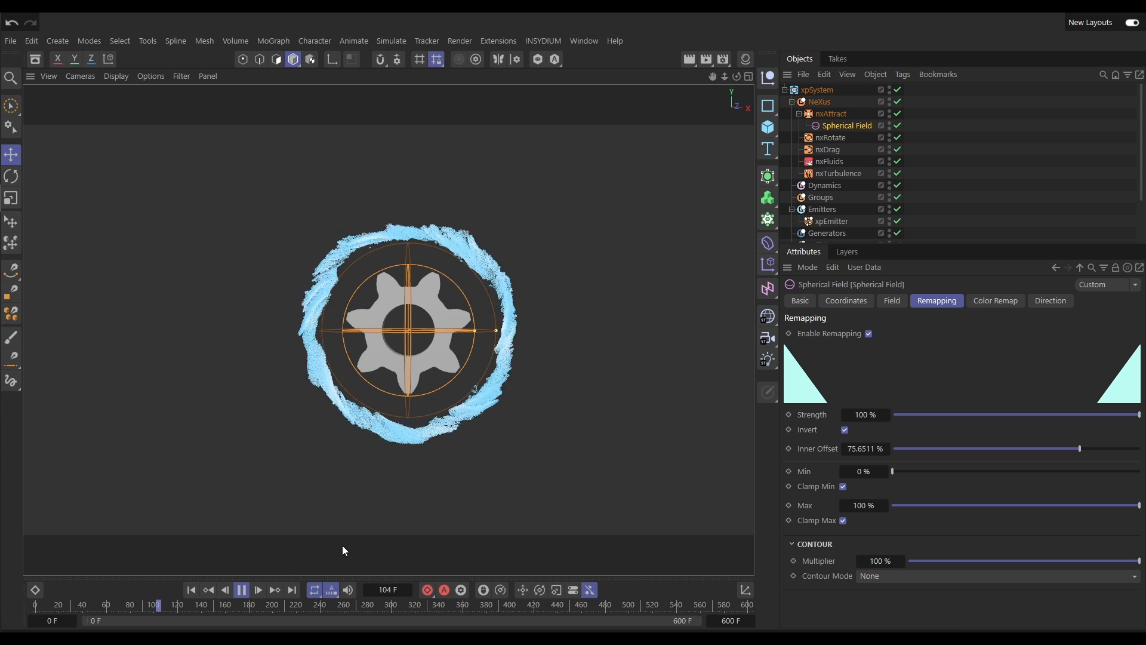
left_click(244, 590)
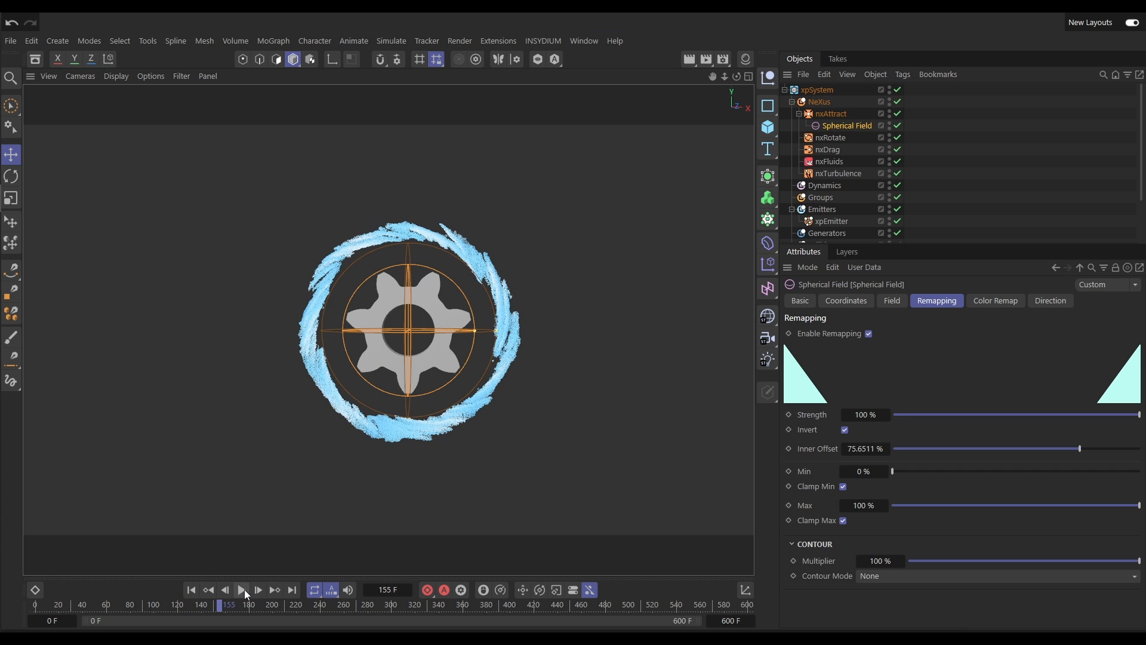
Step: Set the nxAttract modifier's Acceleration to 150 cm, replay the simulation from the start and stop it around frame 275
left_click(829, 114)
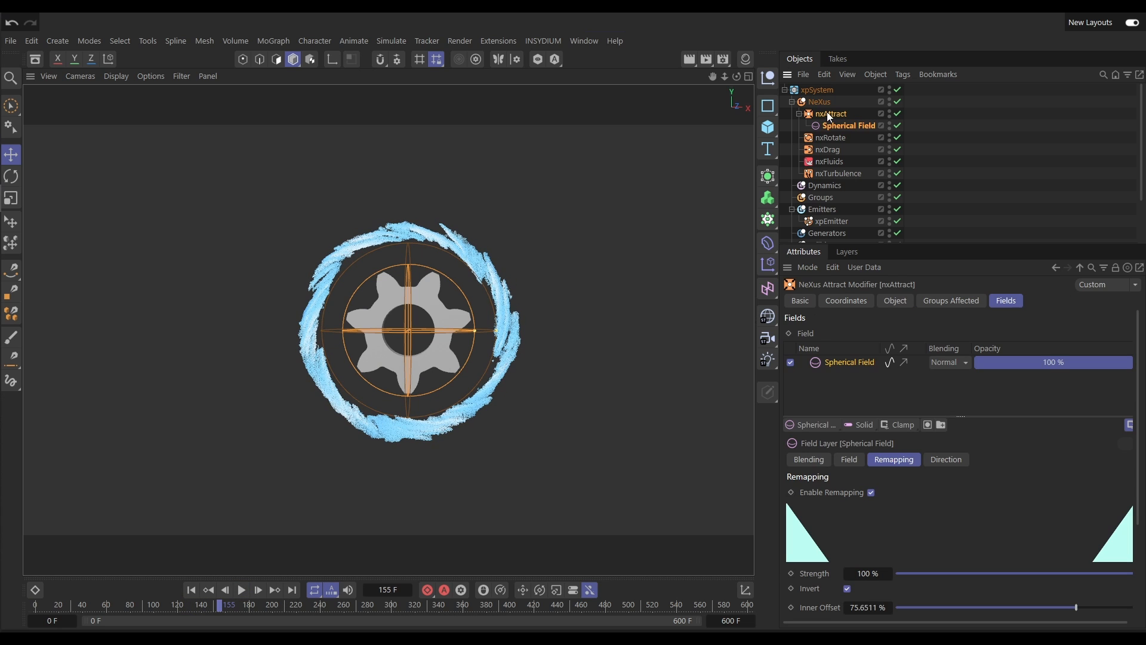
left_click(890, 304)
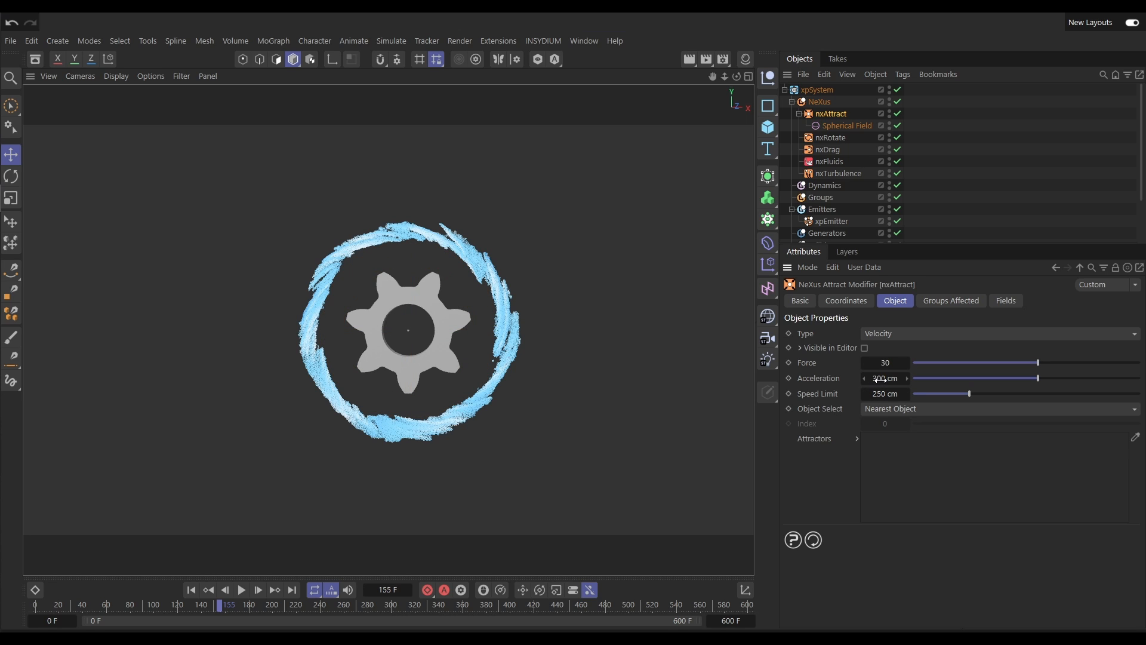
type("150")
key("Return")
left_click(191, 590)
left_click(241, 590)
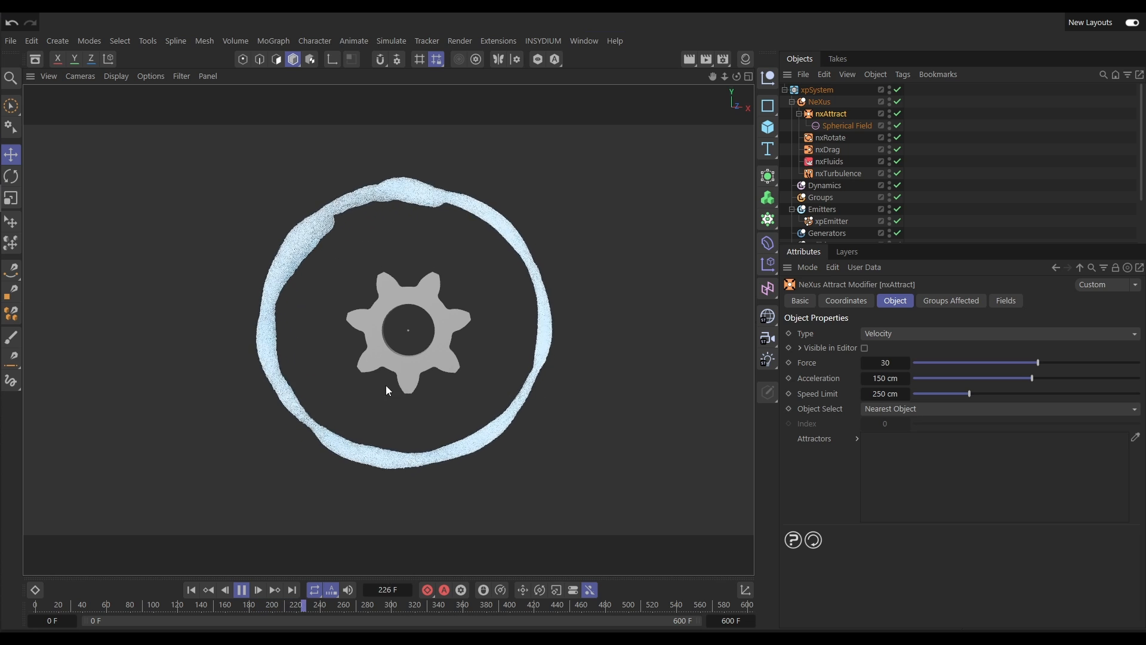
left_click(241, 591)
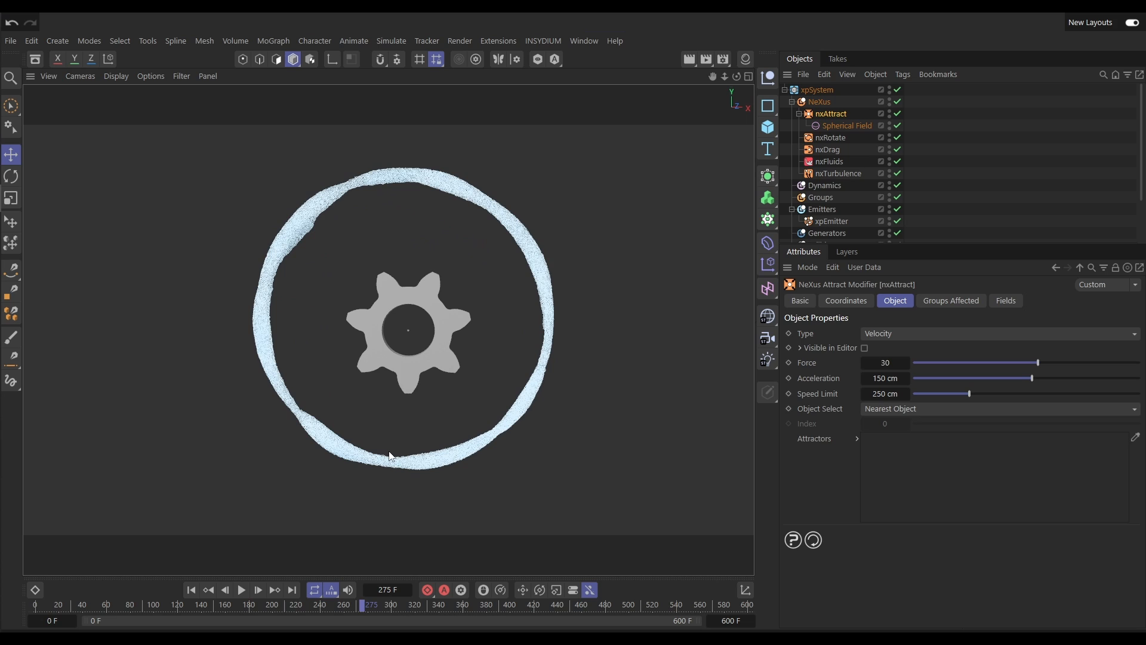
Step: Add a Spherical Field to the nxRotate modifier's fields
left_click(803, 116)
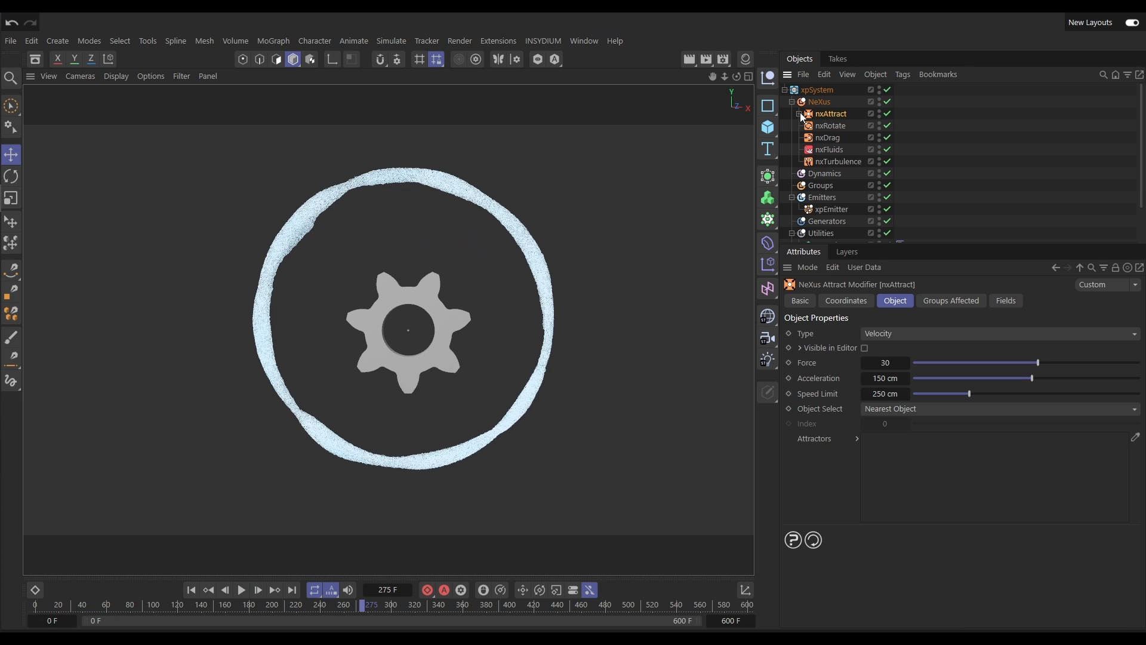
left_click(827, 126)
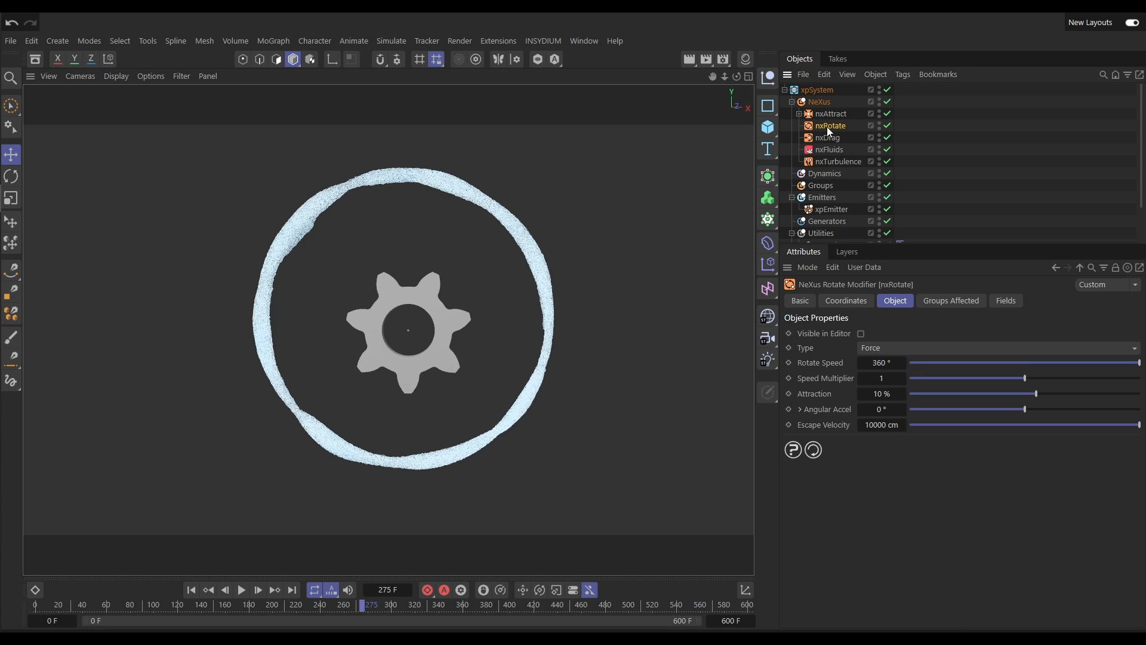
left_click(1015, 301)
left_click(797, 425)
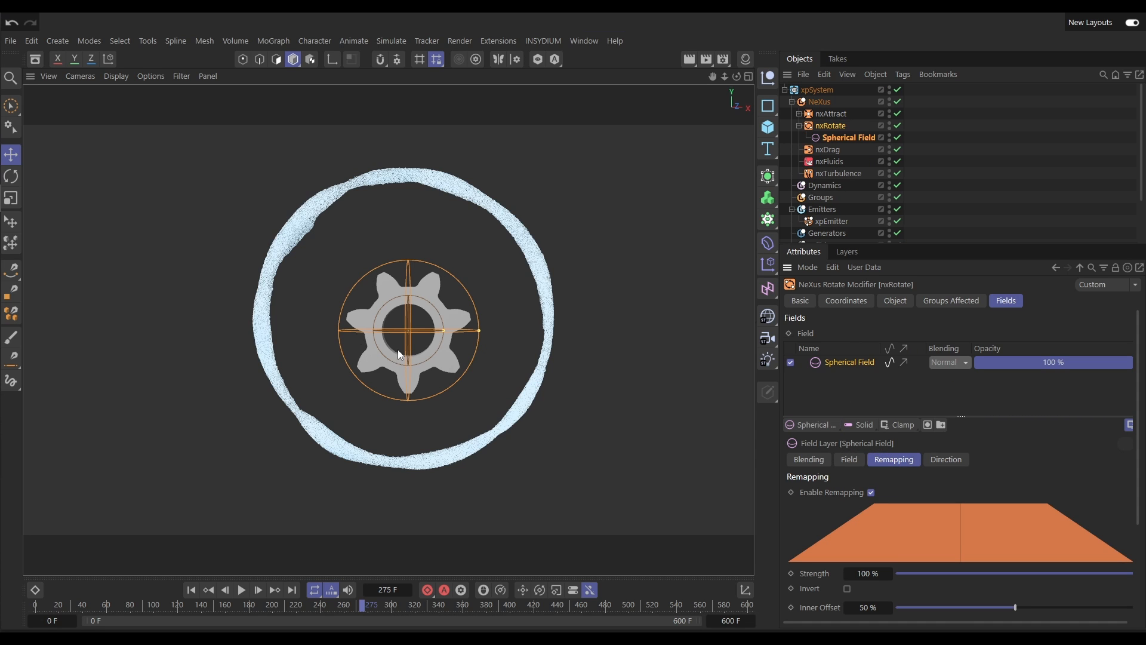
Step: Resize the nxRotate Spherical Field to just outside the particle ring with an Inner Offset of about 19 %, replaying the simulation to check it
left_click_drag(443, 331, 428, 337)
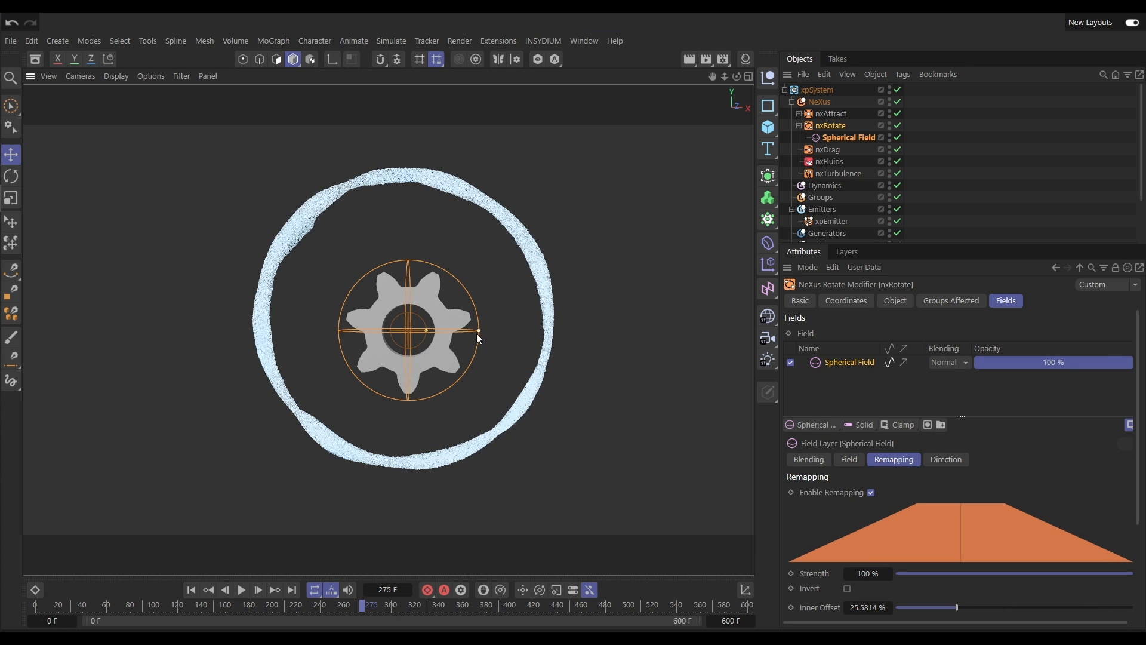
left_click_drag(480, 332, 561, 328)
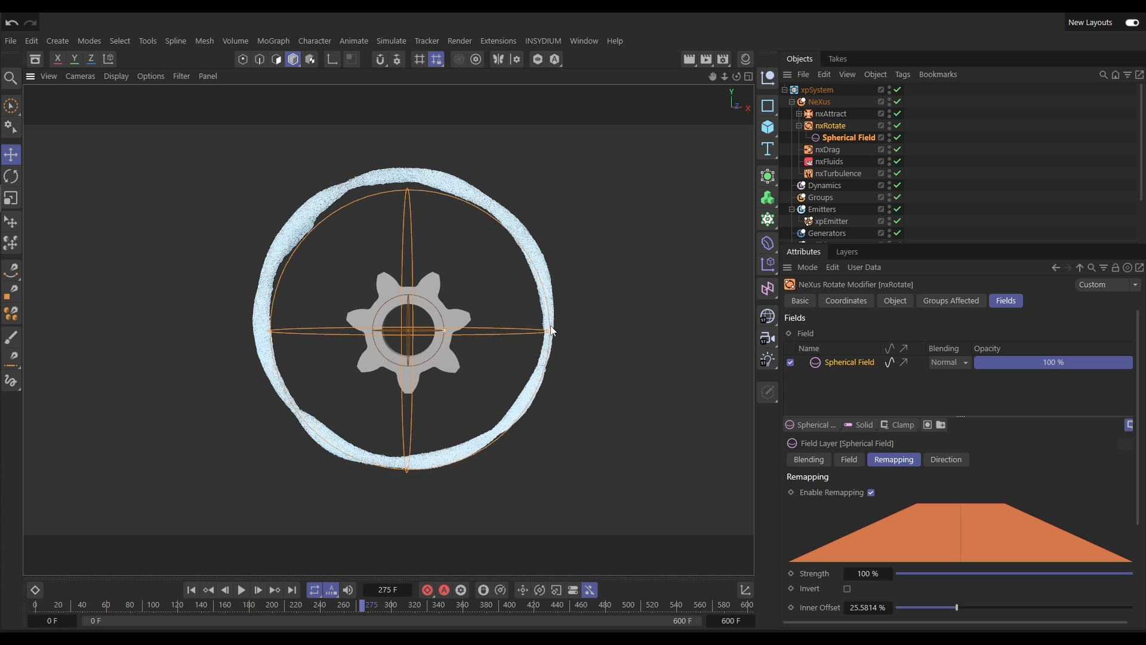
left_click_drag(449, 332, 437, 333)
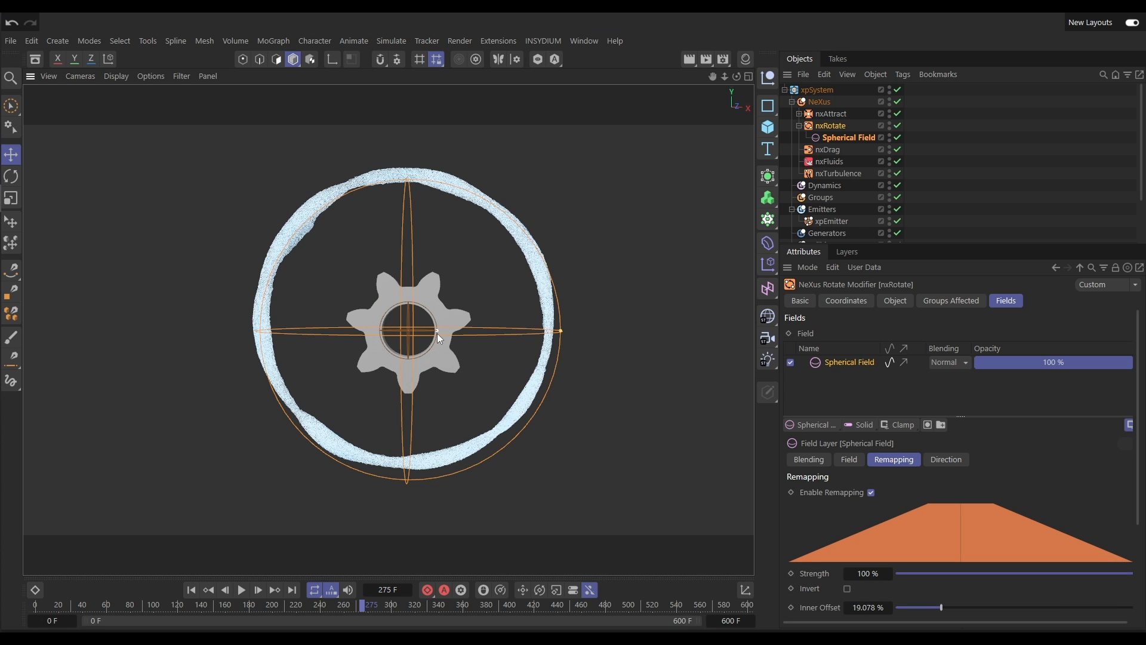
left_click(195, 589)
left_click(236, 590)
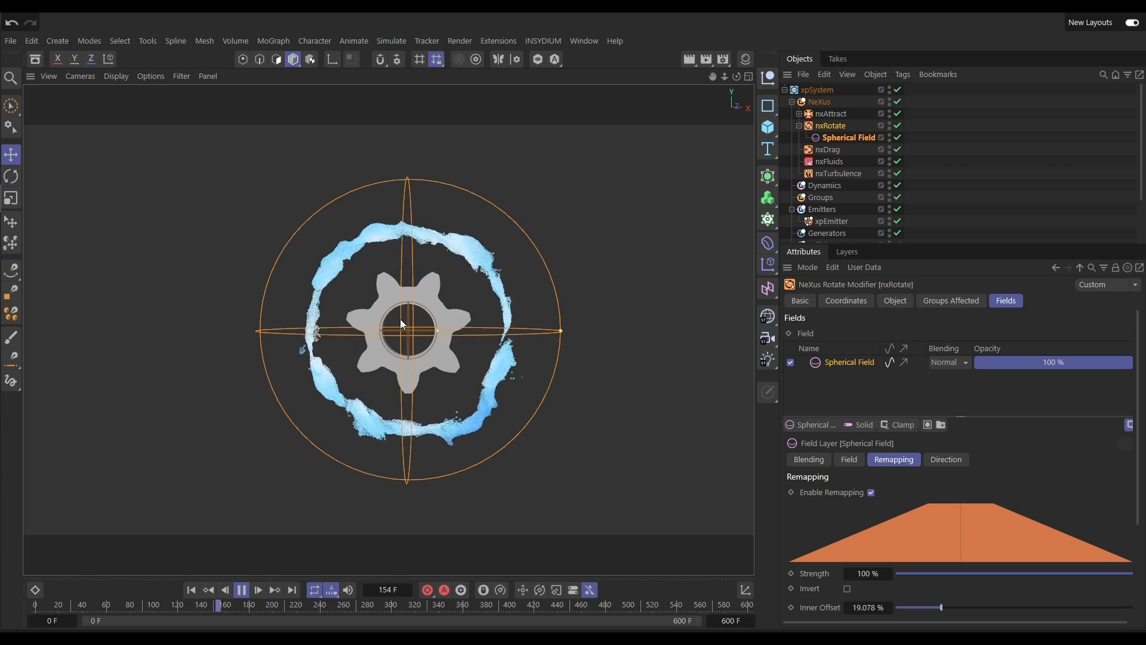
left_click_drag(563, 328, 535, 339)
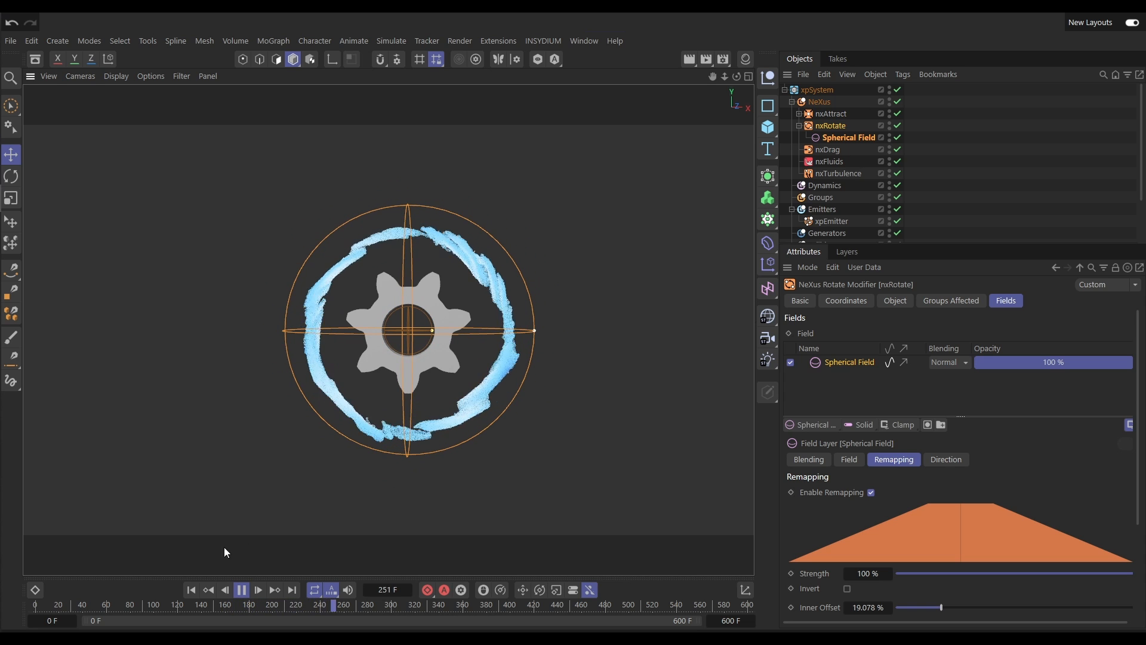
left_click(191, 590)
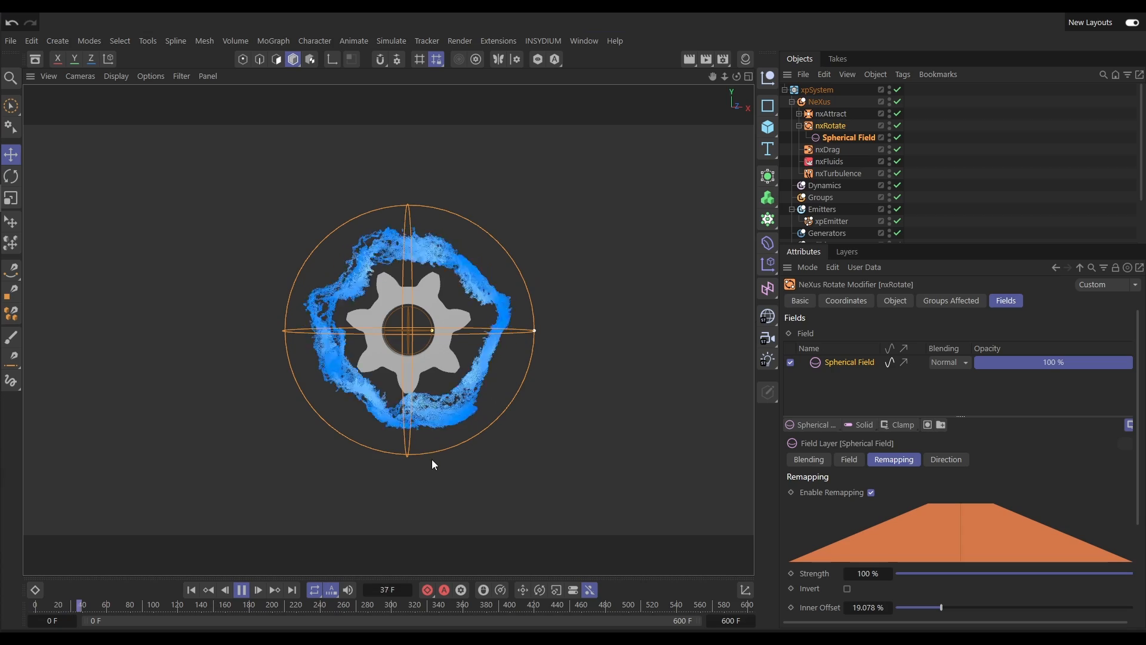
Step: Raise the nxTurbulence modifier's Strength to 10, replay the simulation from the start and stop it around frame 357
left_click(842, 175)
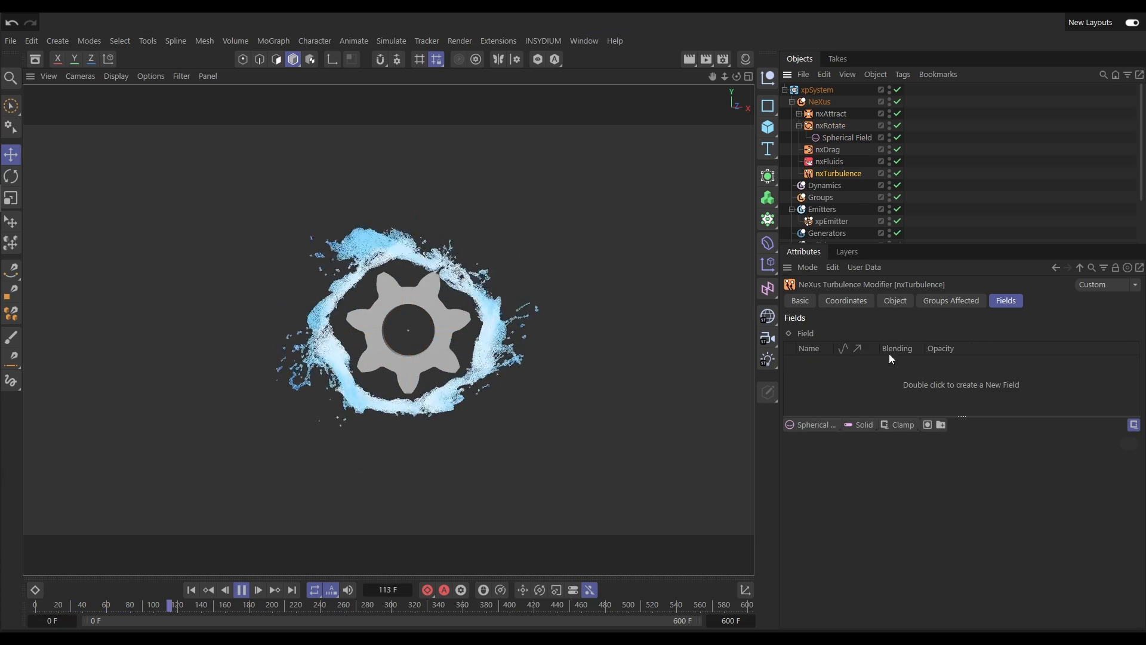
left_click(895, 301)
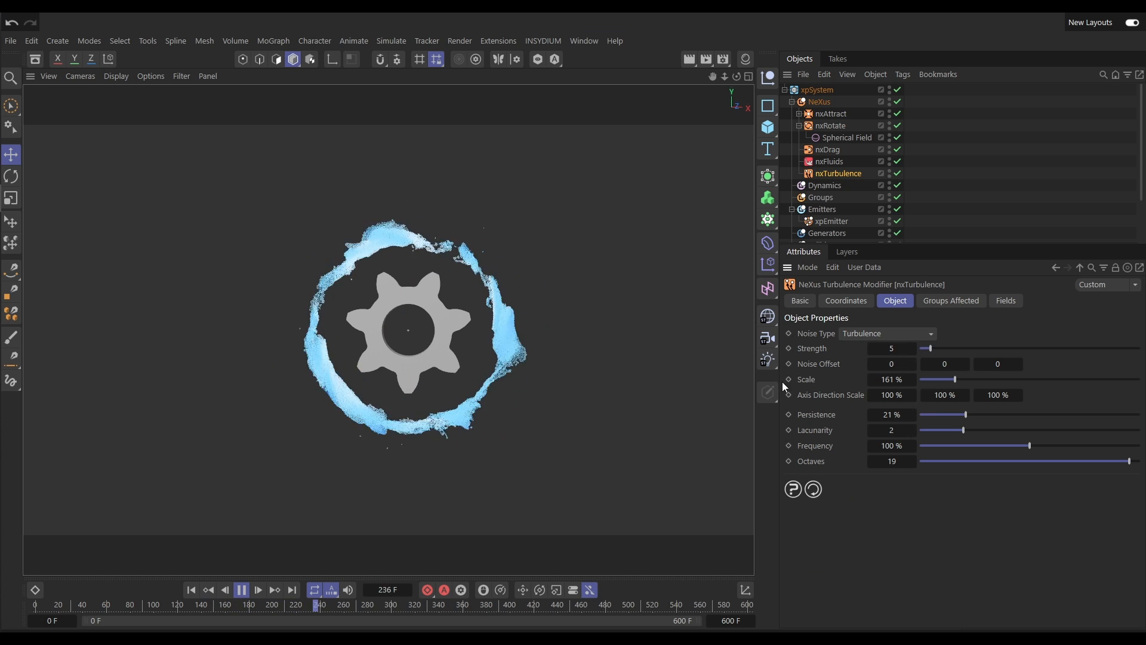
left_click_drag(936, 348, 941, 349)
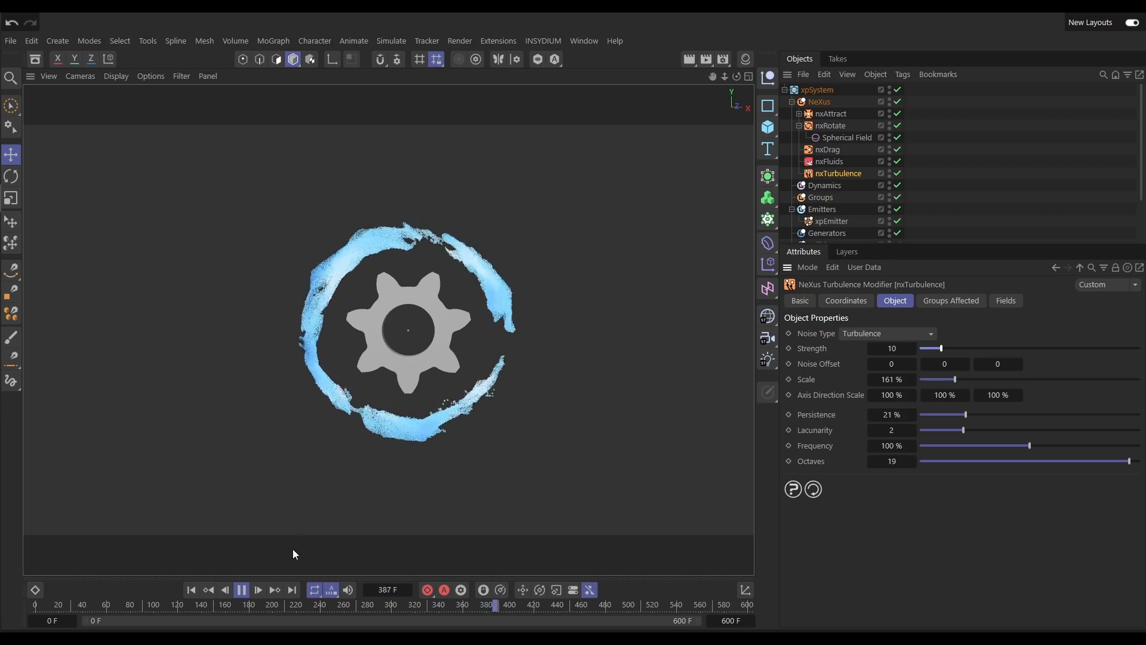
left_click(191, 590)
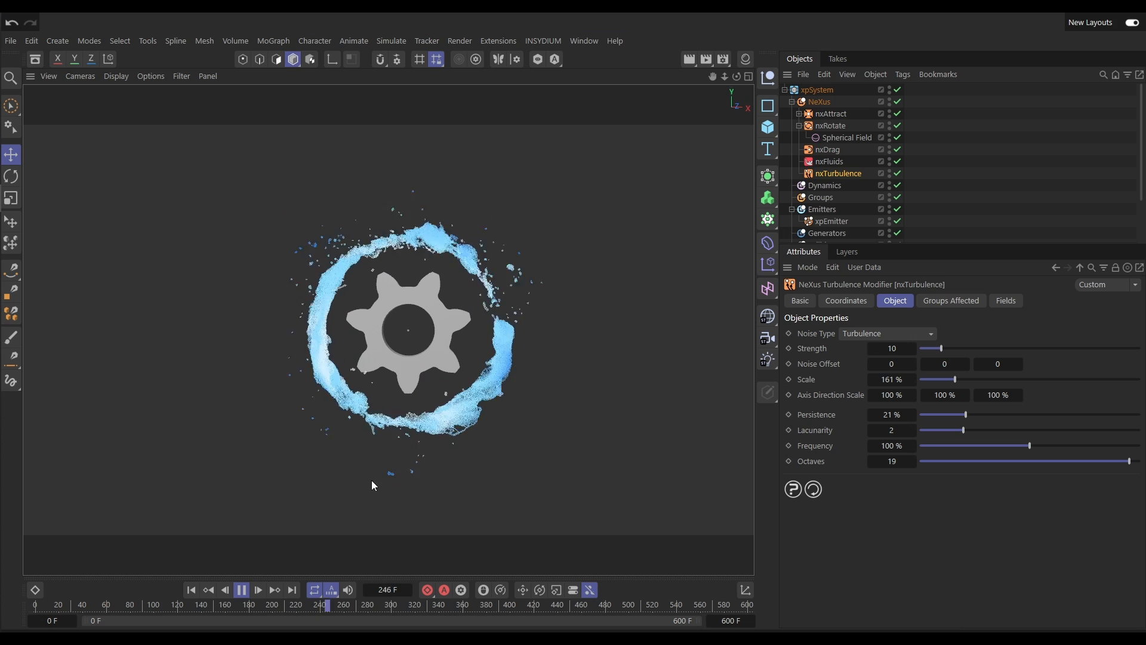
left_click(242, 590)
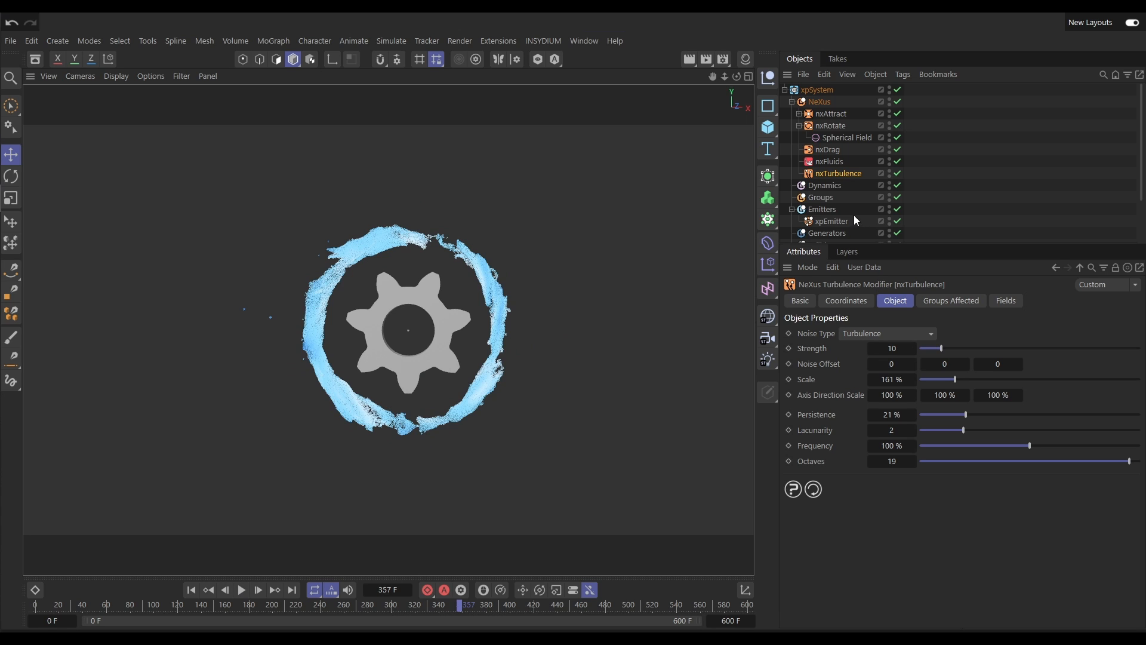
Step: Test the simulation from the start with the nxDrag modifier temporarily disabled, then stop playback around frame 348
left_click(830, 151)
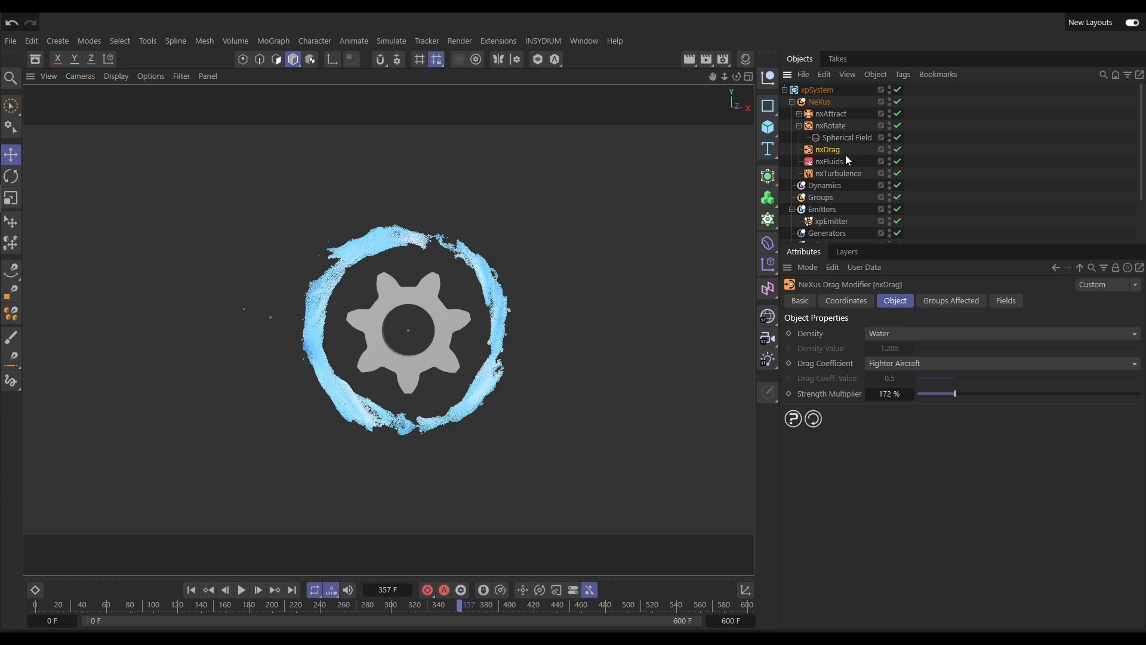
left_click(191, 590)
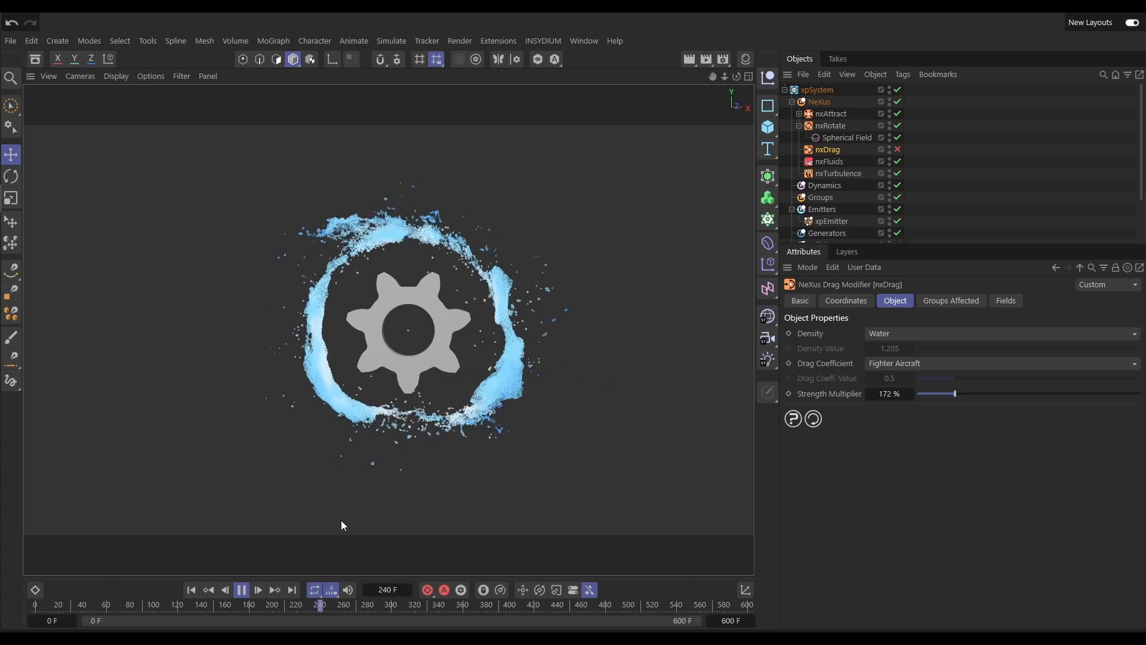
left_click(242, 591)
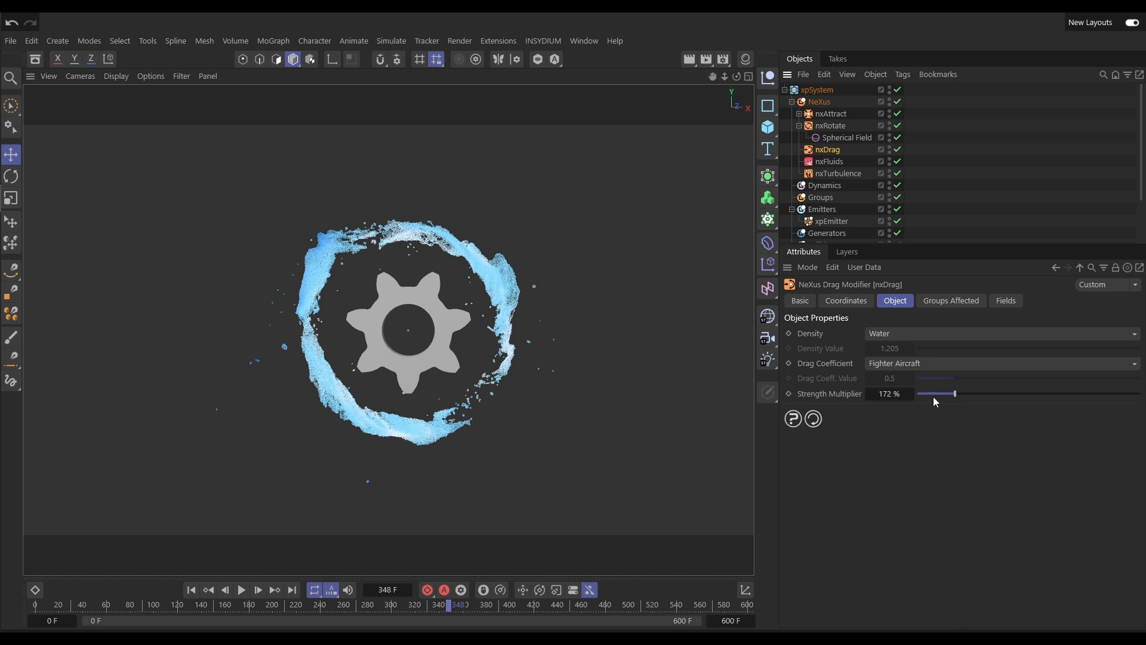
Step: Lower the nxDrag modifier's Strength Multiplier to 84 %, replay the simulation from the start and stop it at frame 103
left_click_drag(948, 396, 937, 402)
left_click(195, 591)
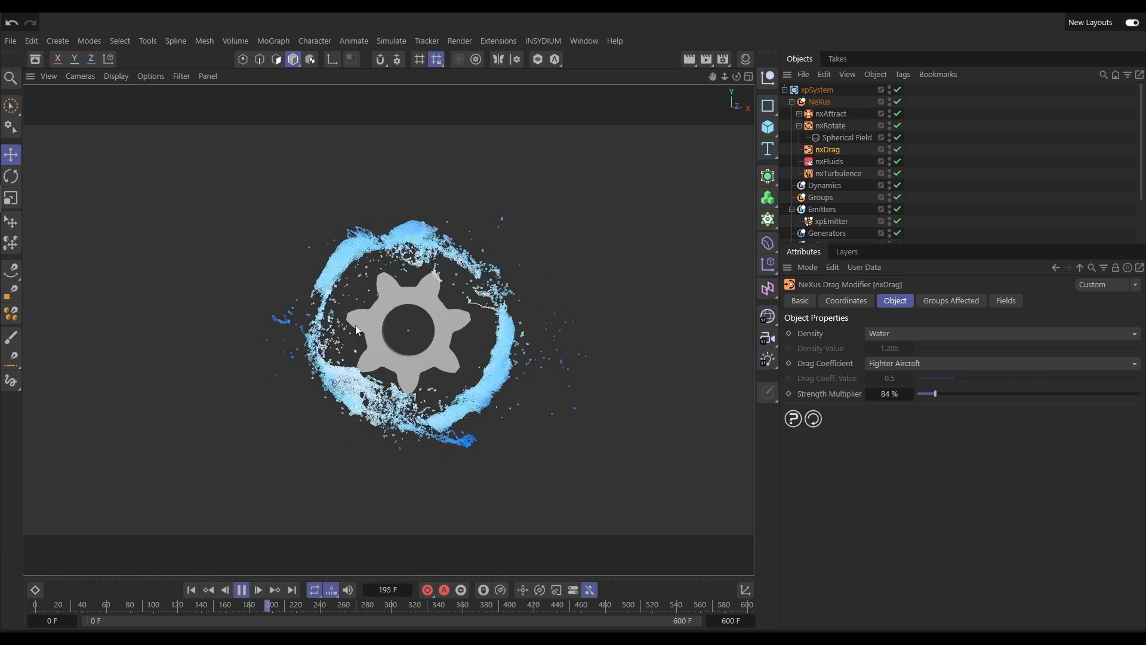
left_click(192, 590)
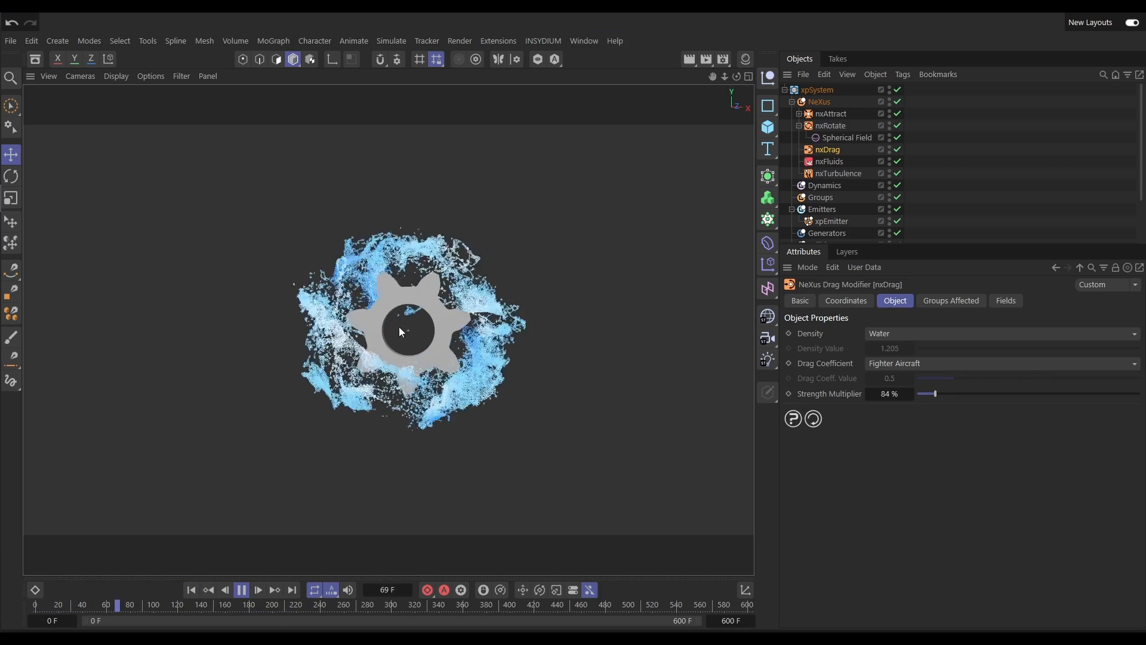
key("F8")
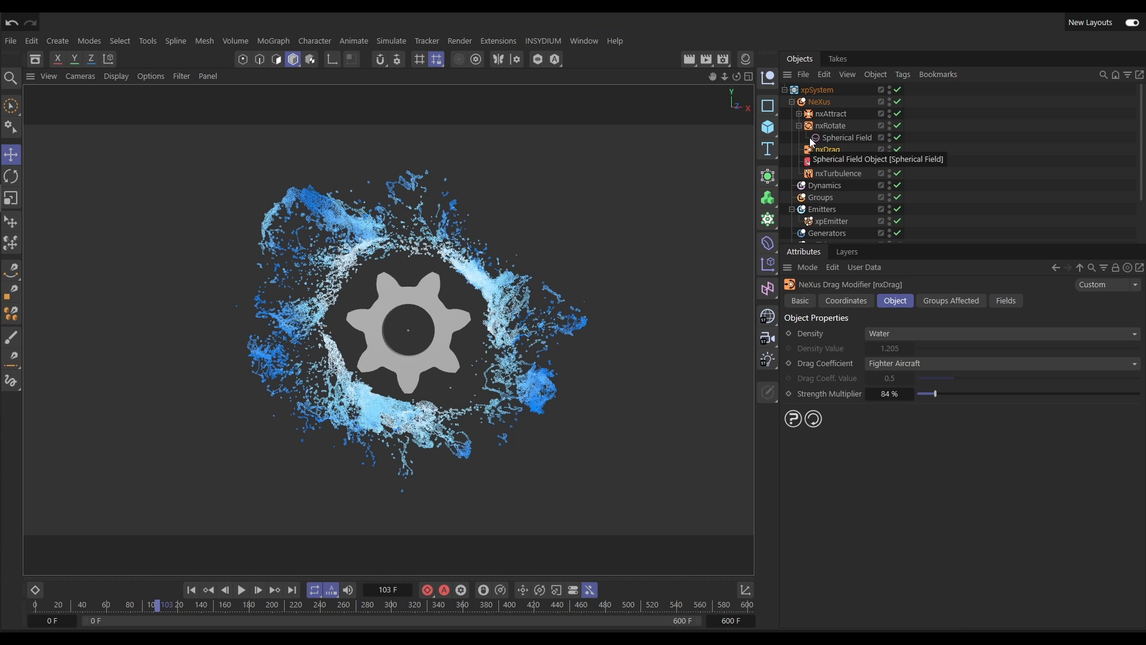
Step: Enlarge the nxRotate Spherical Field moderately beyond the particle ring, raise its Inner Offset to about 34 % and replay the simulation
left_click(835, 140)
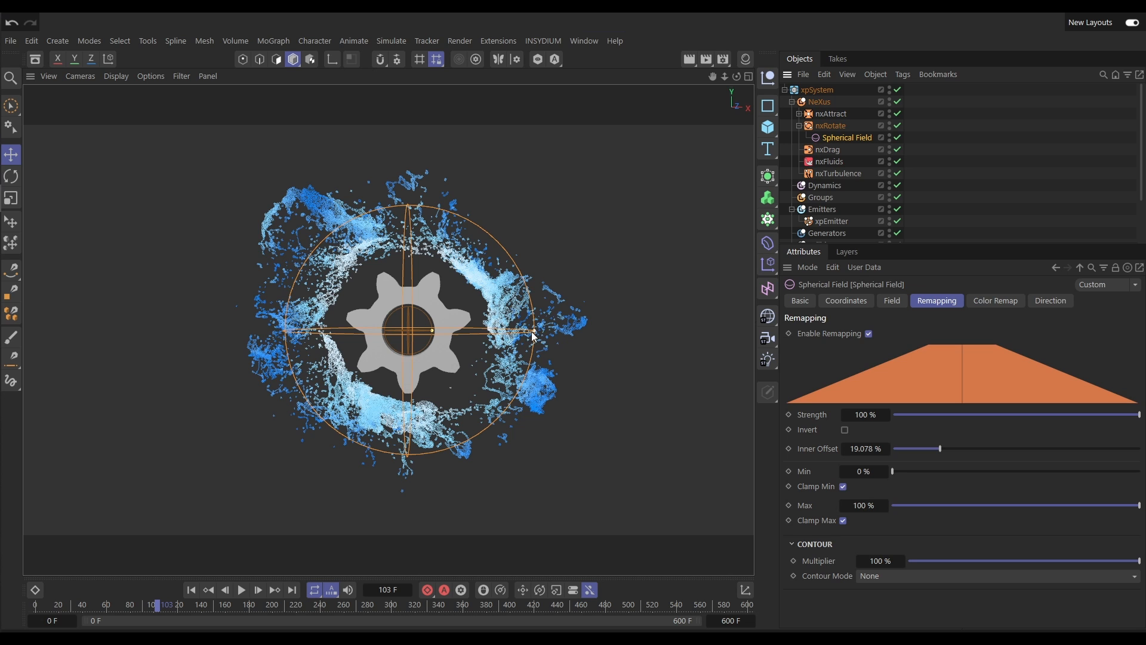
left_click_drag(537, 335, 588, 332)
left_click(192, 593)
left_click(242, 593)
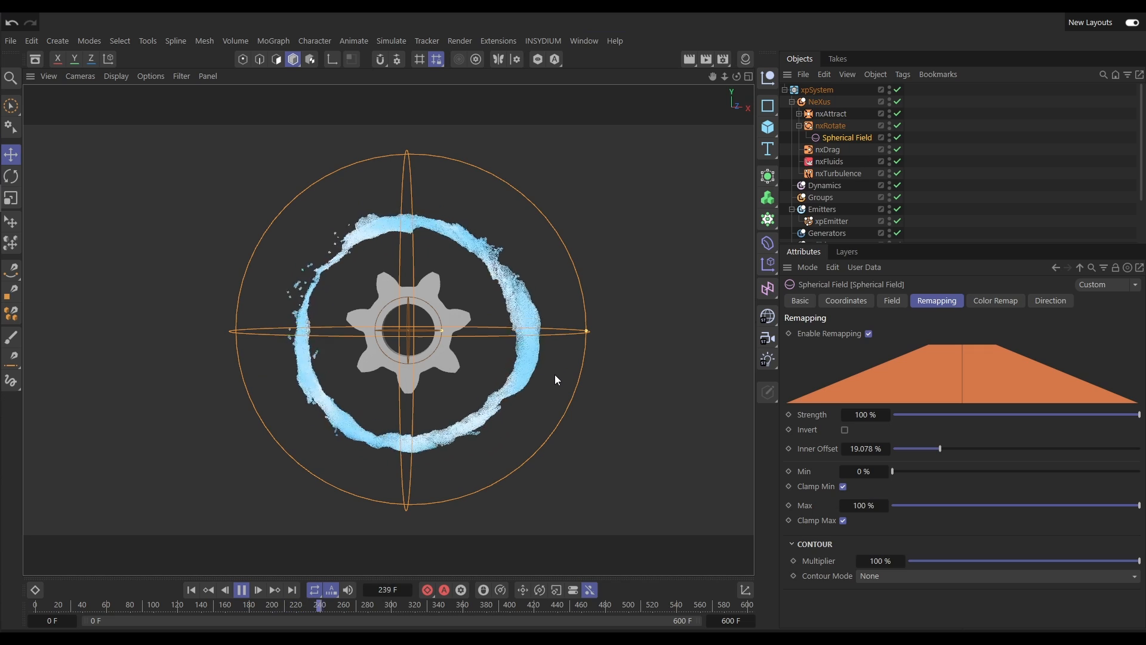
left_click_drag(587, 331, 571, 332)
left_click_drag(560, 336, 556, 339)
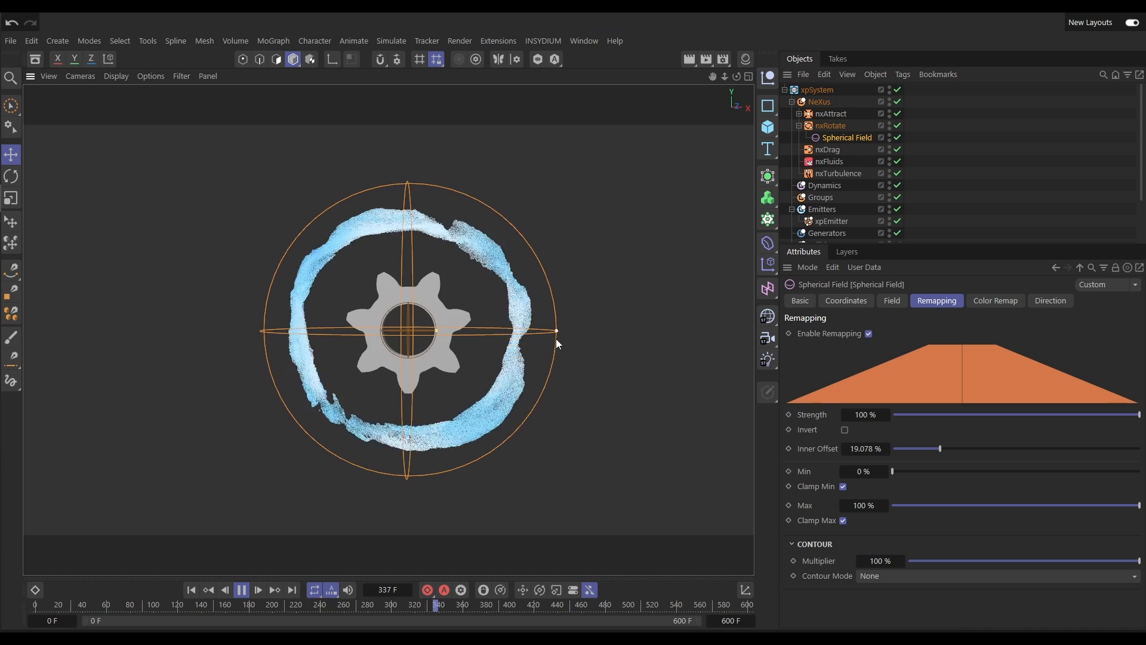
left_click_drag(436, 334, 457, 330)
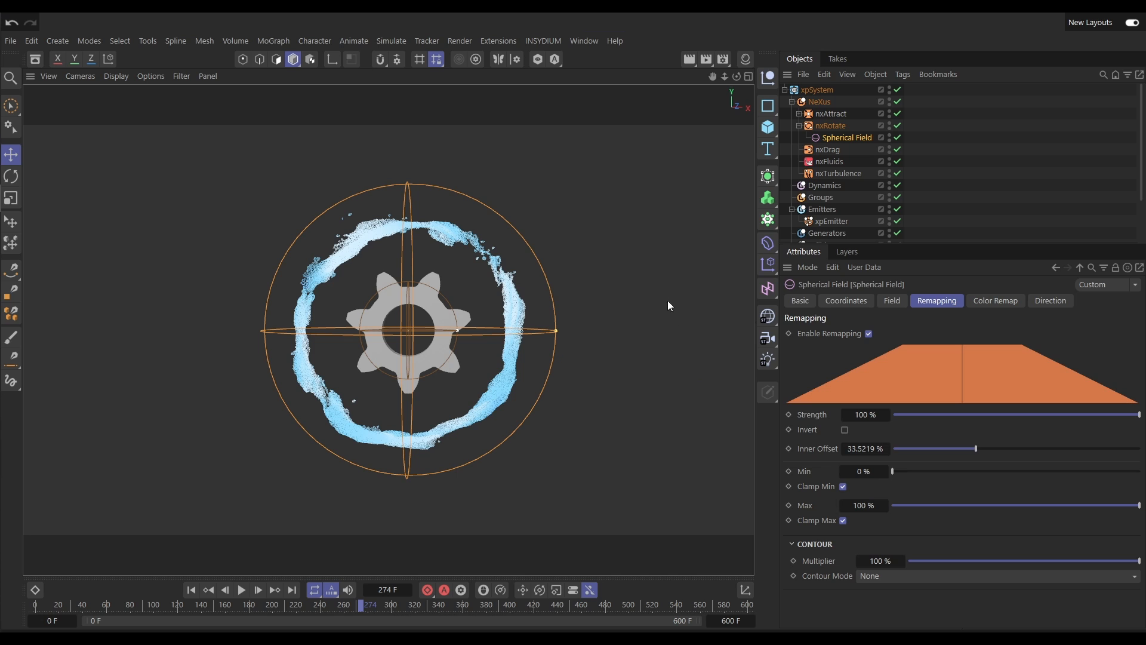
Step: Select the nxAttract Spherical Field to compare it with the particle ring, replay the simulation from the start and stop at frame 226
left_click(832, 113)
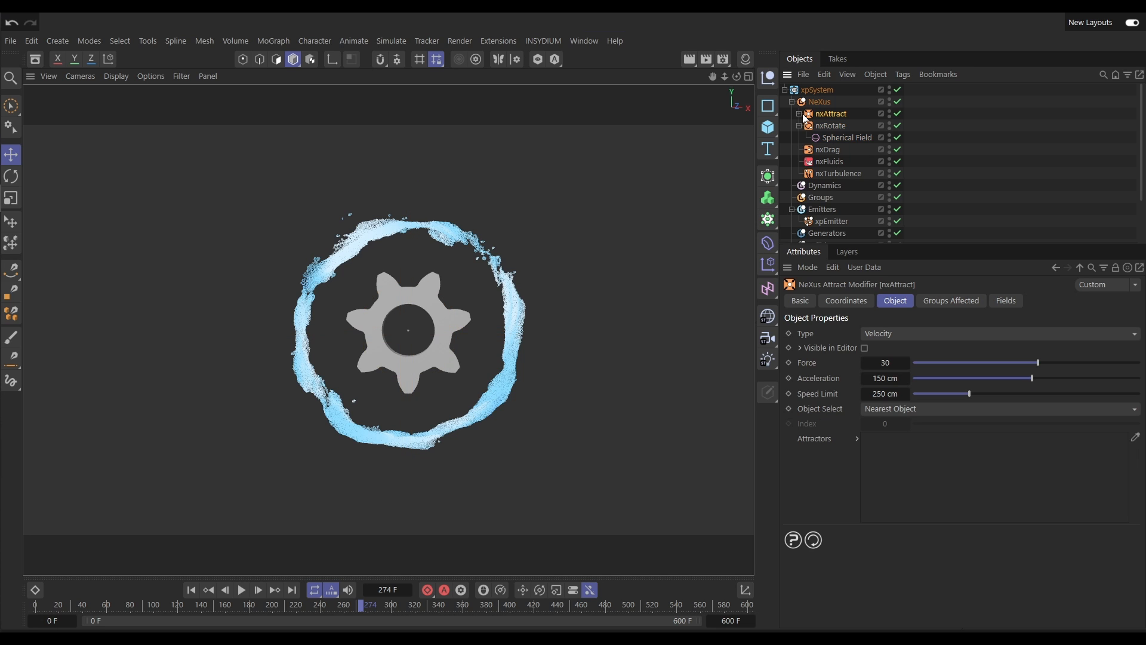
left_click(835, 127)
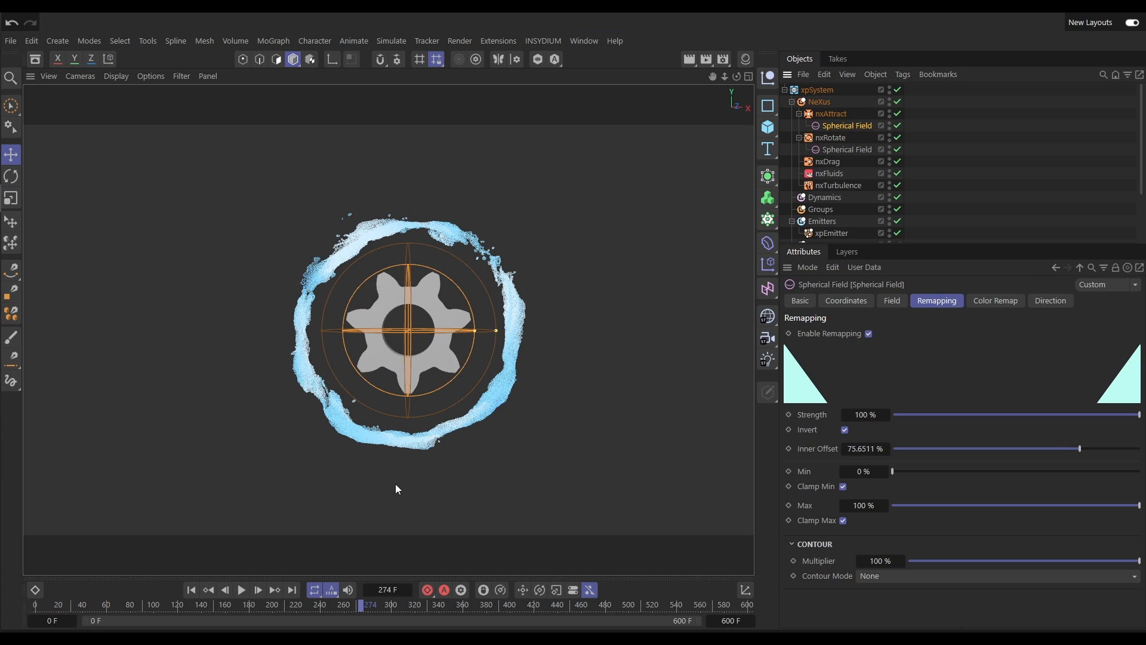
left_click(191, 589)
left_click(241, 589)
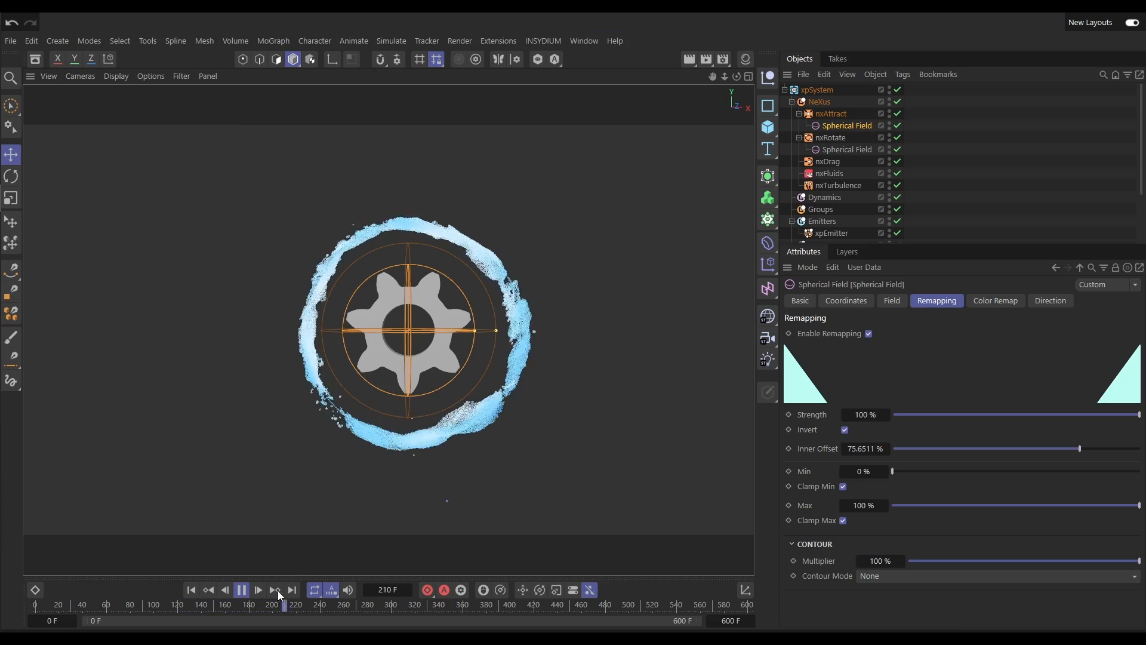
left_click(242, 590)
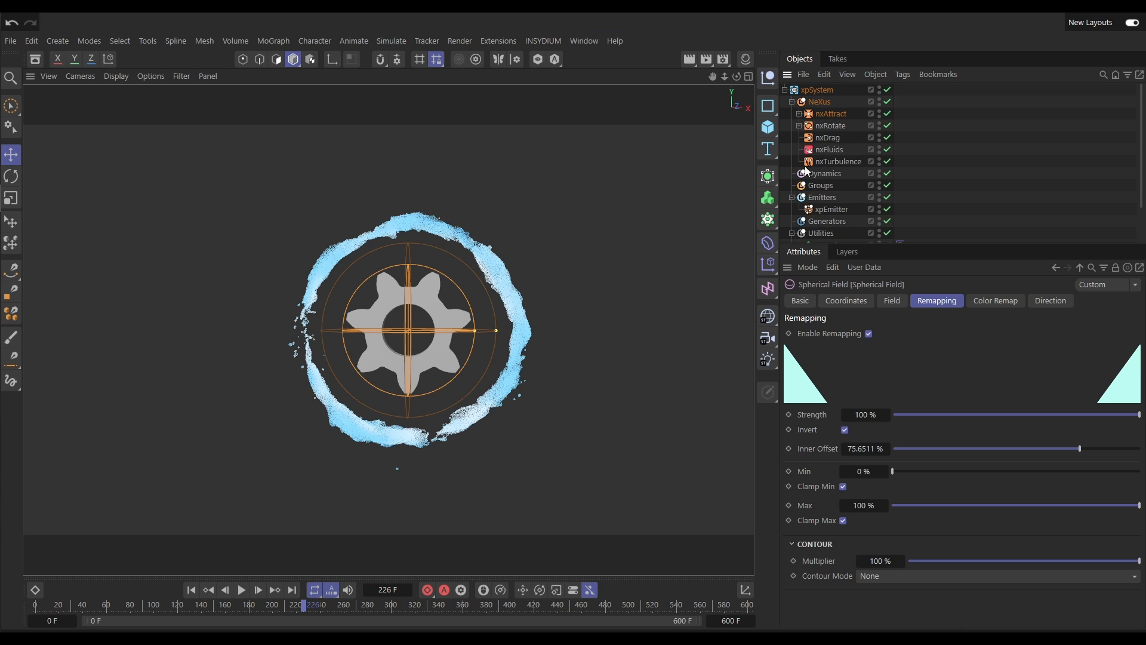
Step: Replay the simulation from the start and stop it at frame 247
left_click(191, 590)
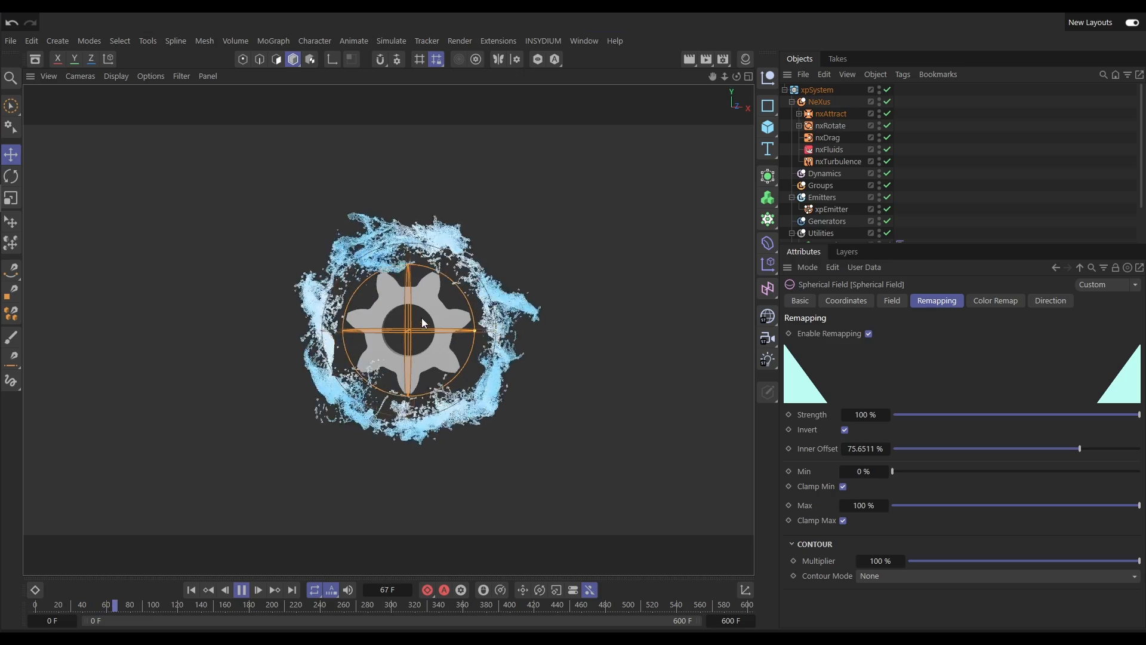
scroll(1141, 210, "down", 3)
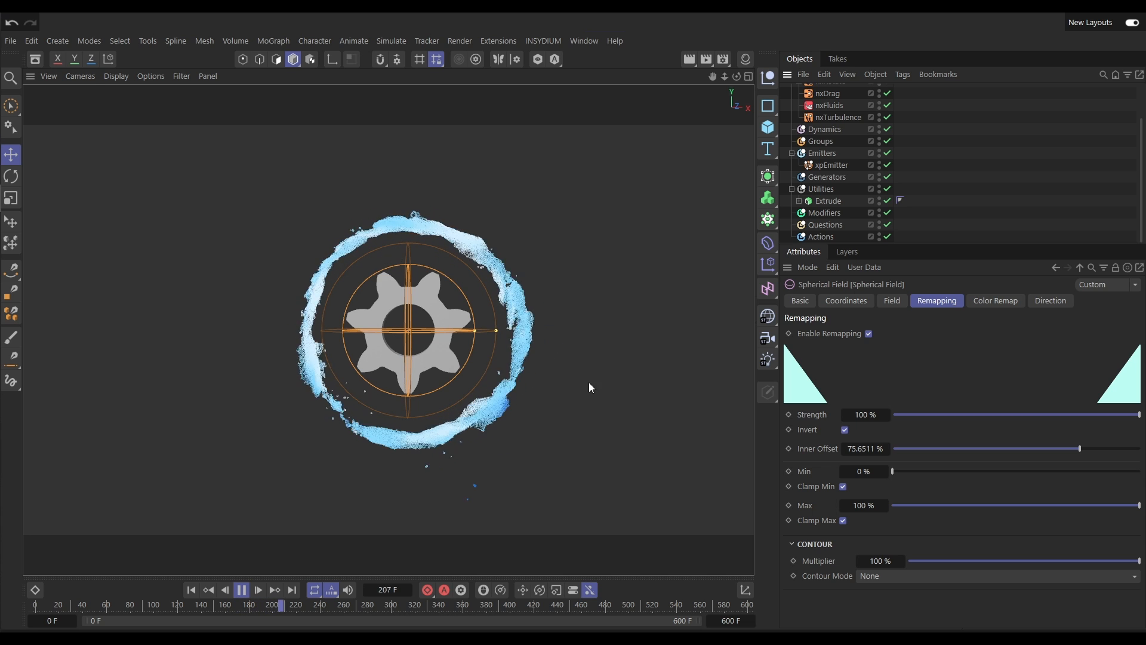
left_click(241, 591)
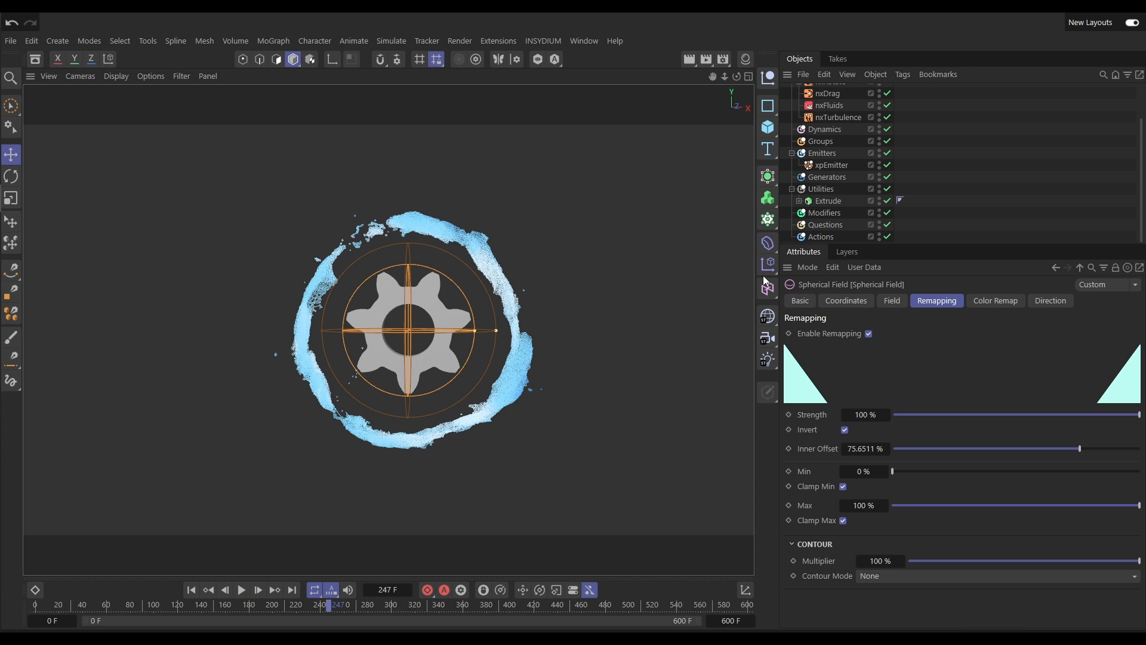
Step: Add an X-Particles Collider tag with 7 % Bounce to the Extrude object and replay the simulation from the start
left_click(830, 203)
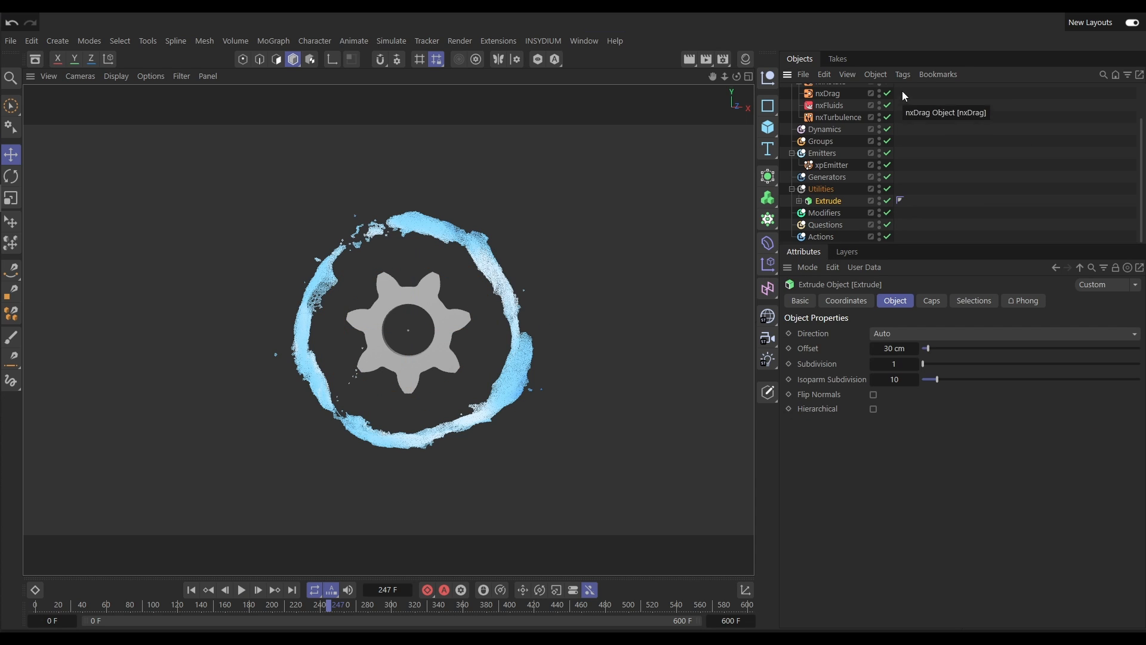
left_click(904, 74)
mouse_move(933, 164)
mouse_move(1063, 166)
left_click(1065, 243)
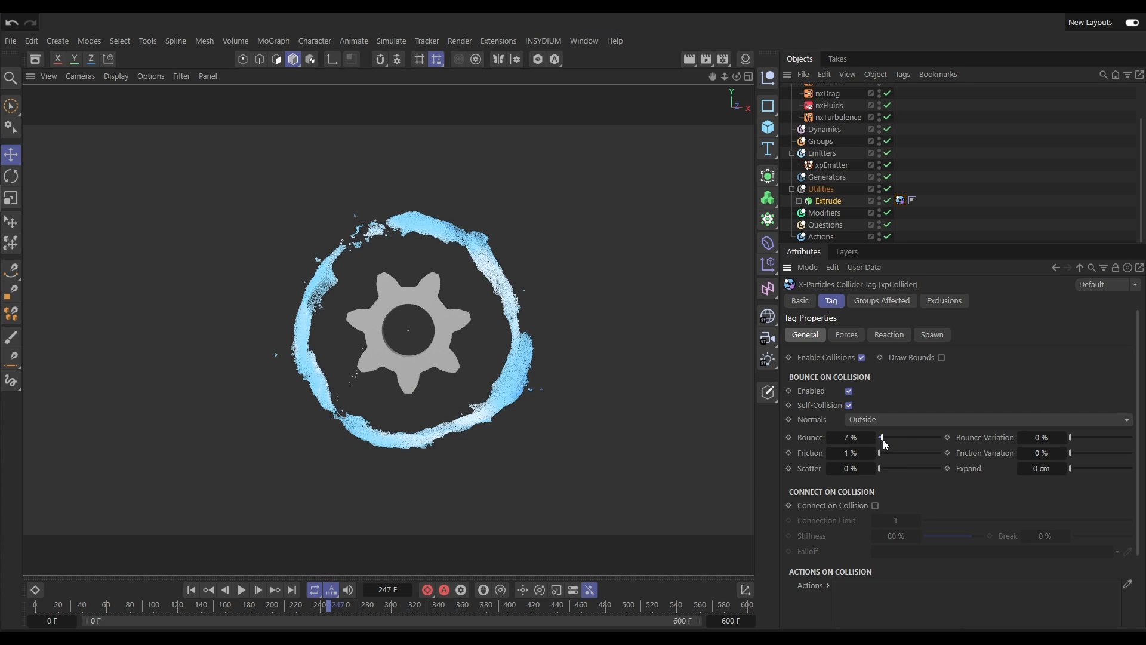
left_click(191, 592)
left_click(242, 590)
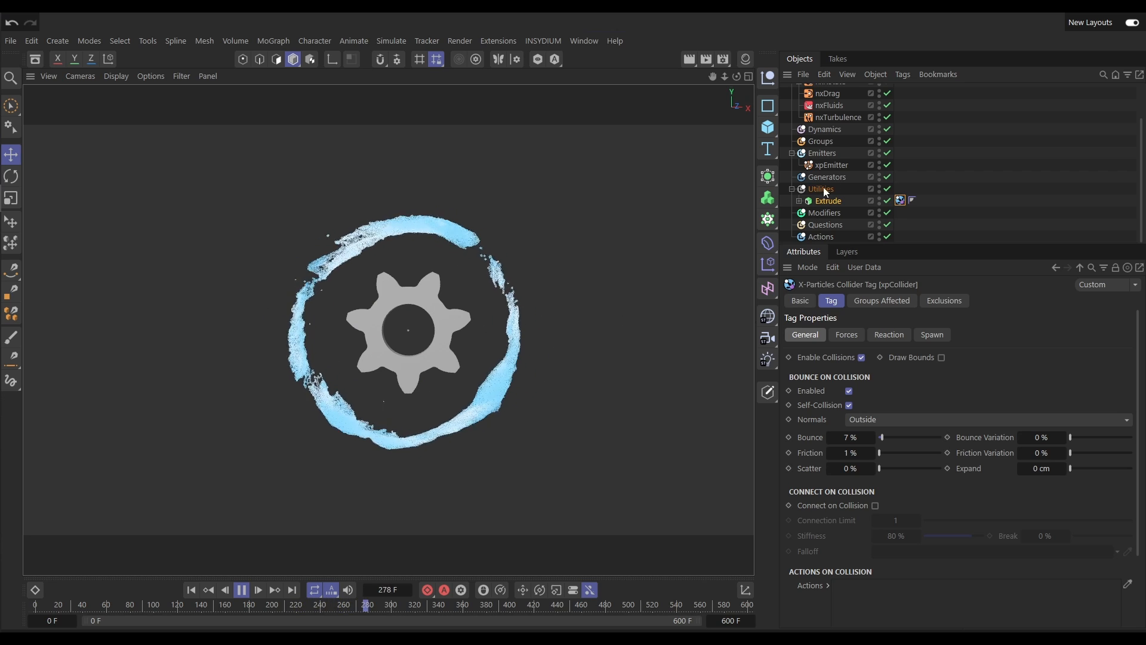
Step: Set nxTurbulence's Strength to 14 and Persistence to 21 % during playback, then stop at frame 513
left_click(835, 118)
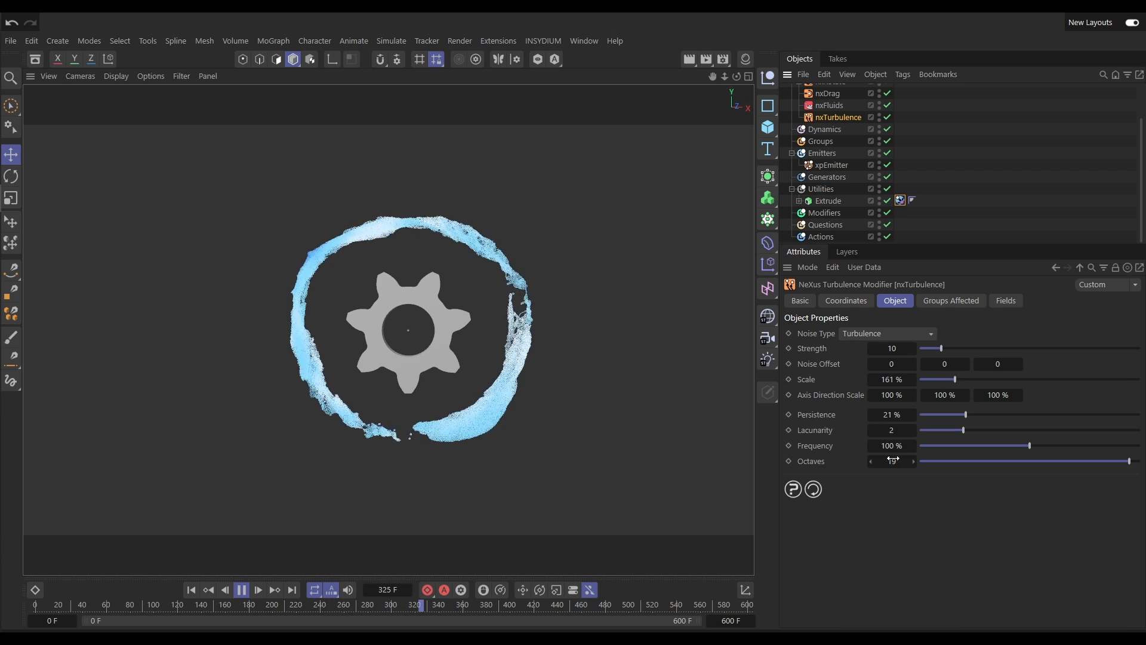
left_click_drag(961, 414, 954, 415)
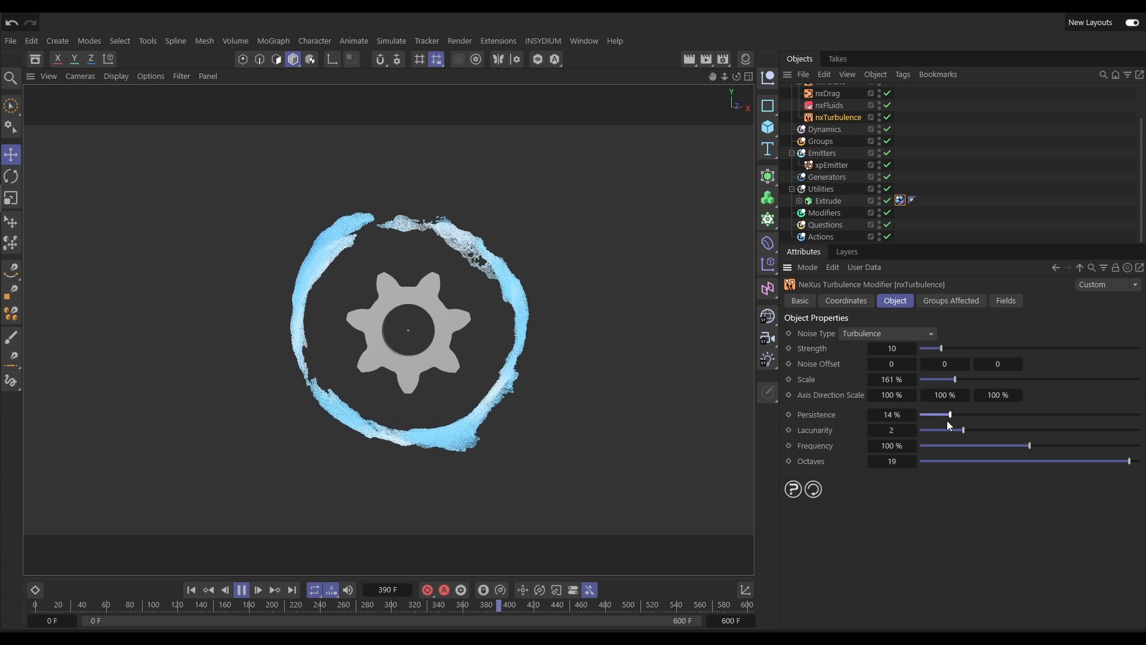
left_click_drag(941, 349, 944, 349)
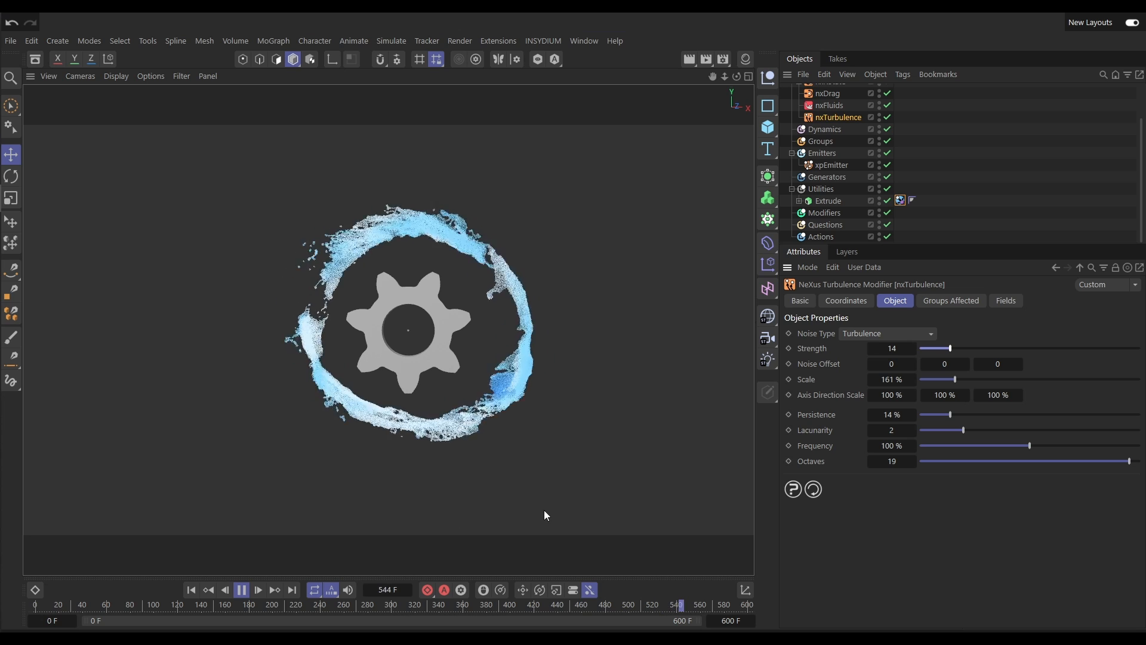
left_click_drag(953, 412, 957, 414)
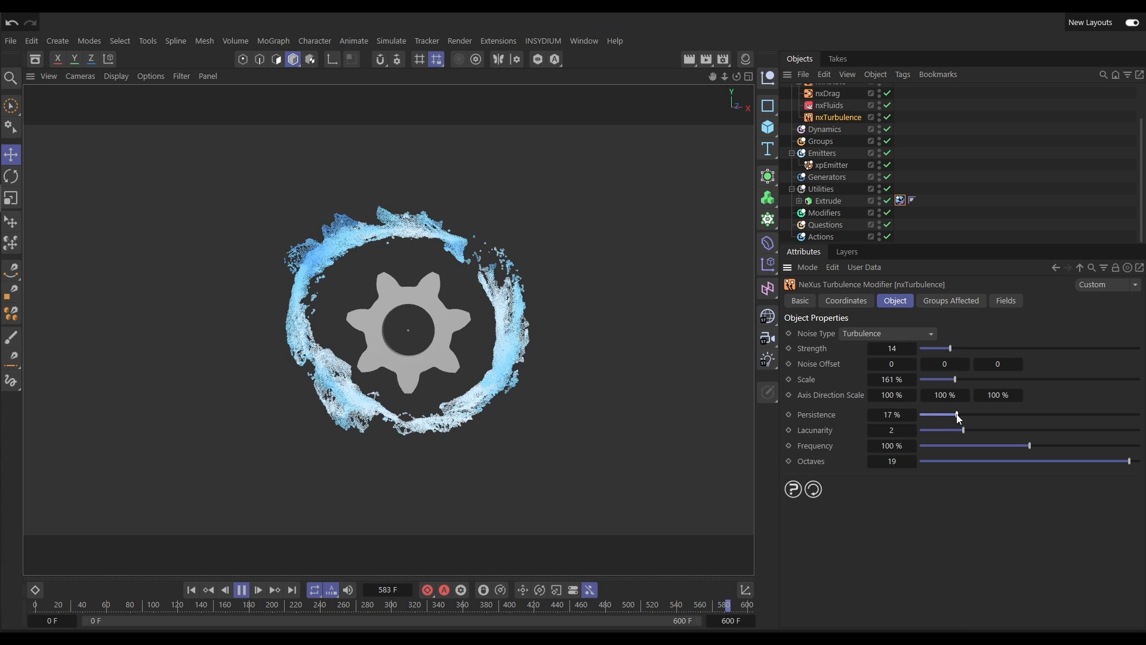
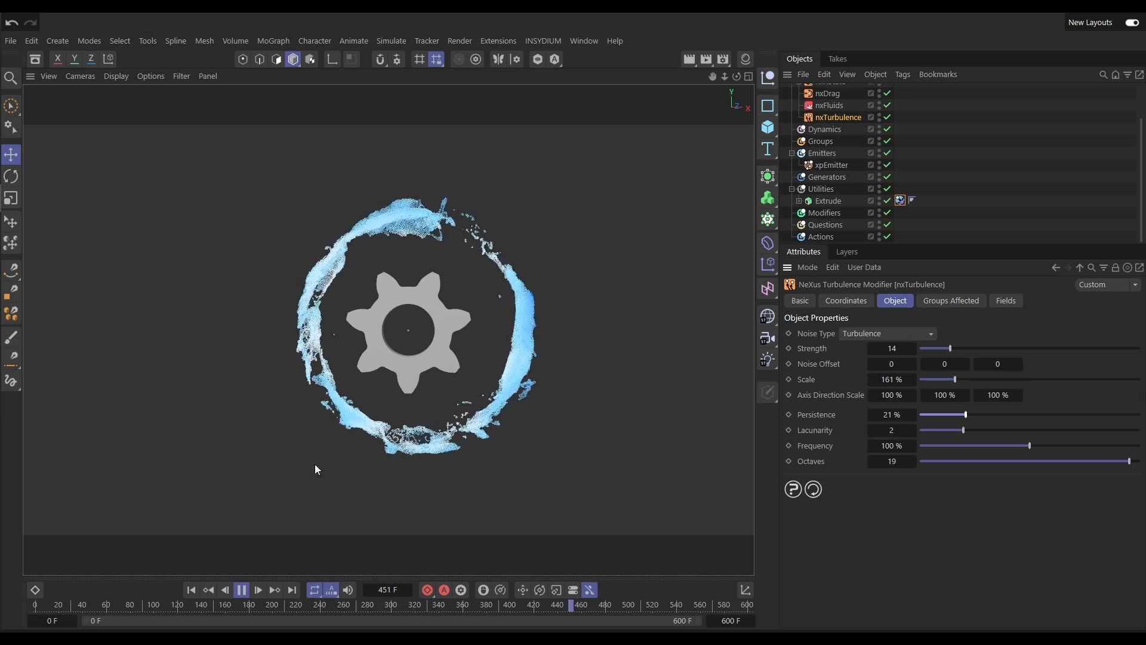
left_click(242, 591)
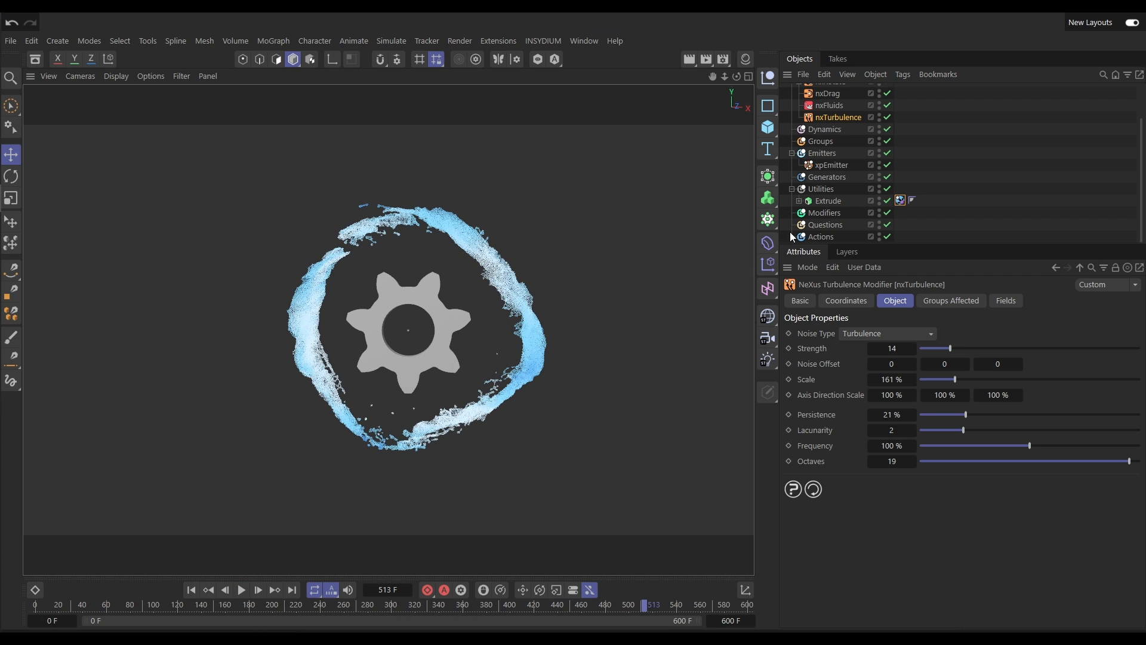
Step: Lower the nxFluids Substeps to 3, replay the simulation from the start and stop it at frame 336
left_click(829, 105)
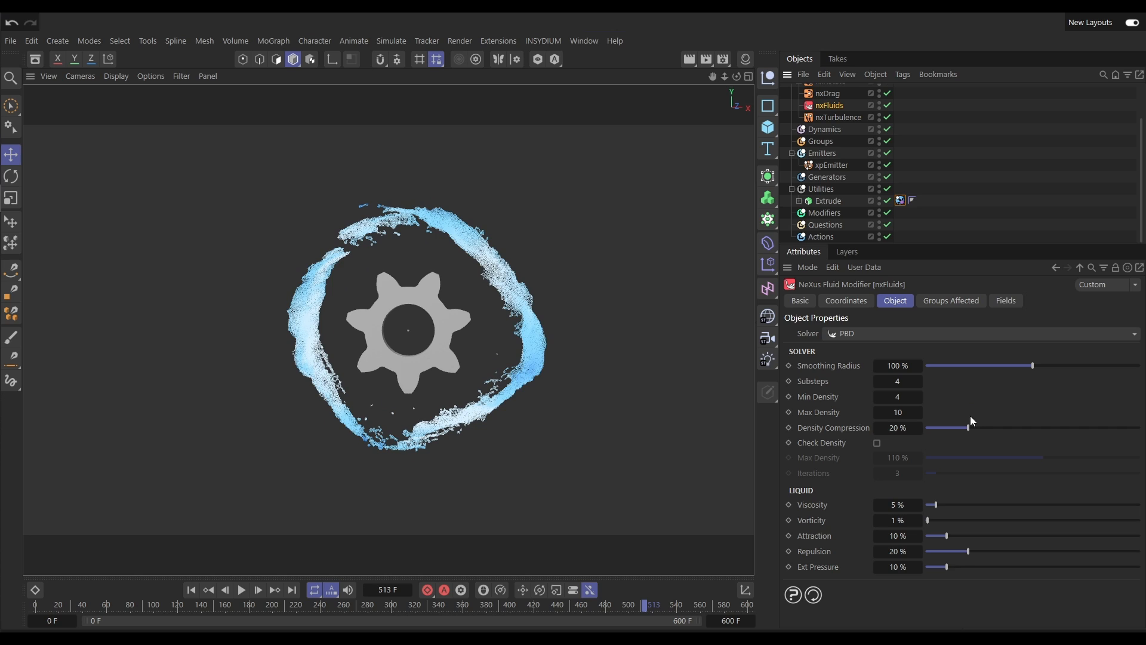
left_click(877, 381)
left_click(191, 590)
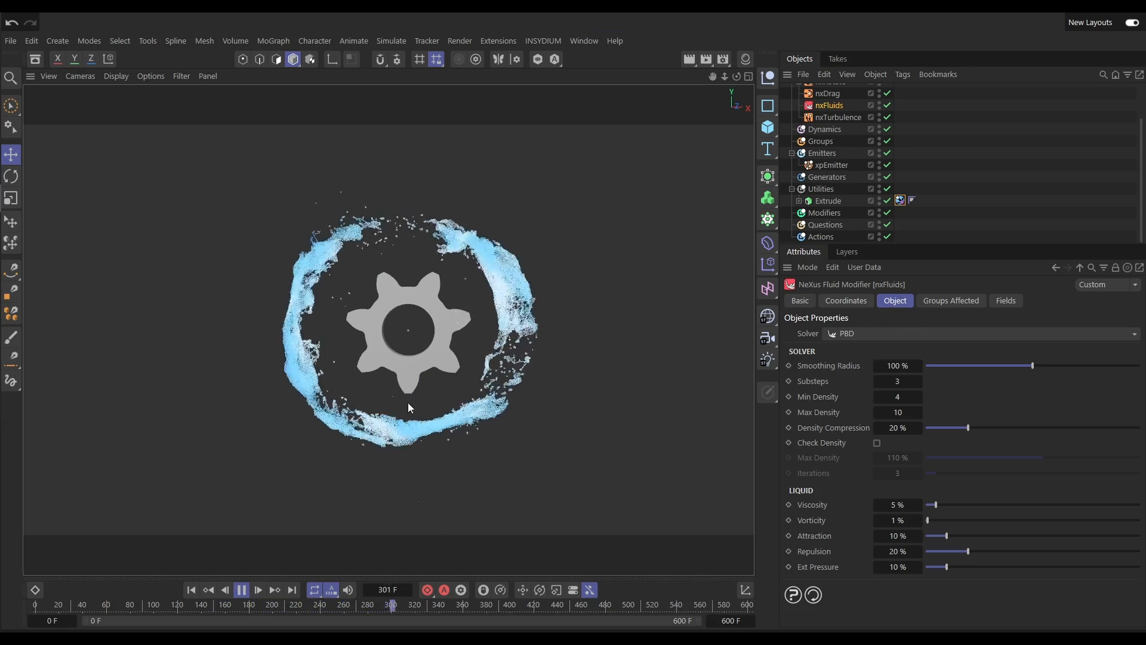
key("F8")
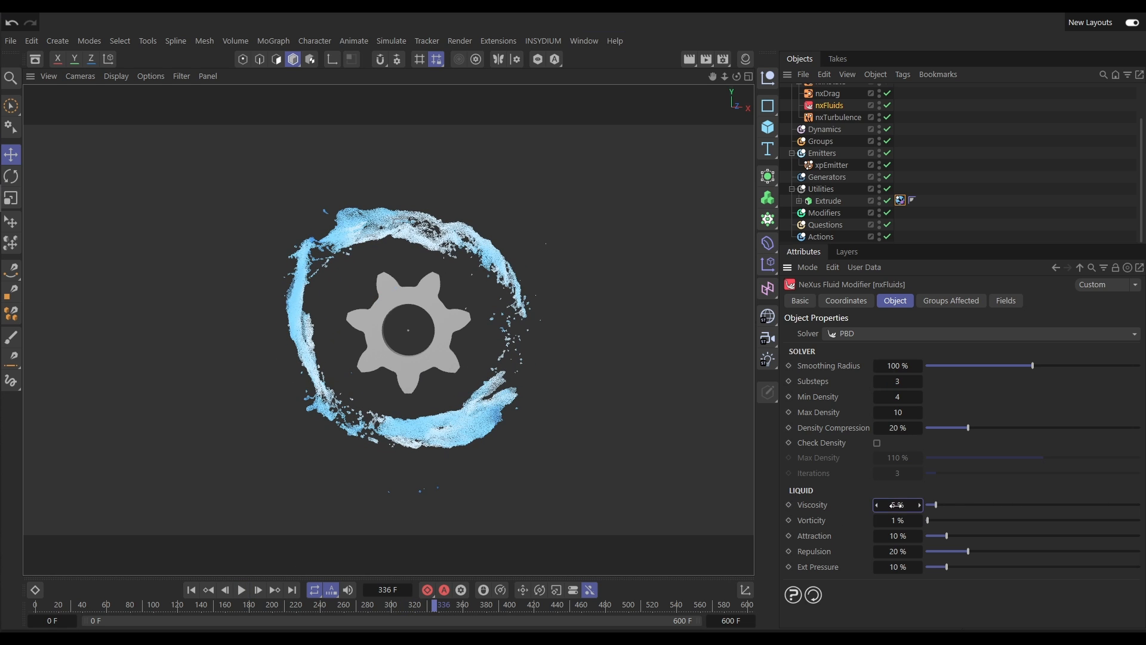
Step: Set nxFluids Viscosity to 10 % and Ext Pressure to about 78 %, then play the simulation and stop at frame 500
type("10")
key("Return")
left_click_drag(965, 567, 1049, 571)
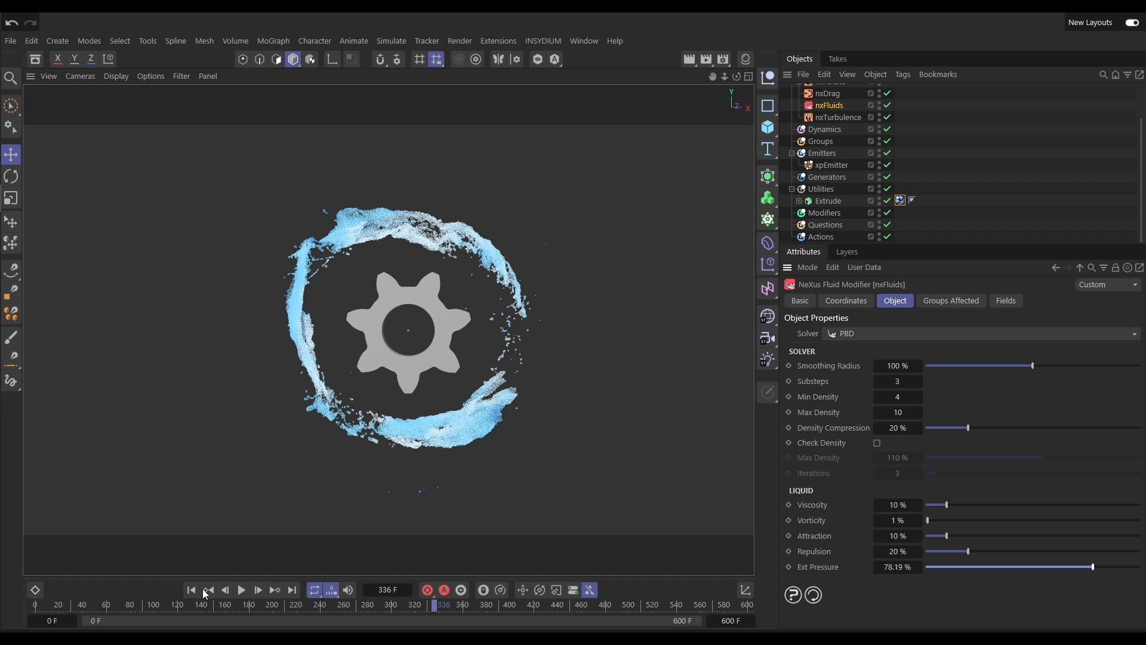
left_click(242, 593)
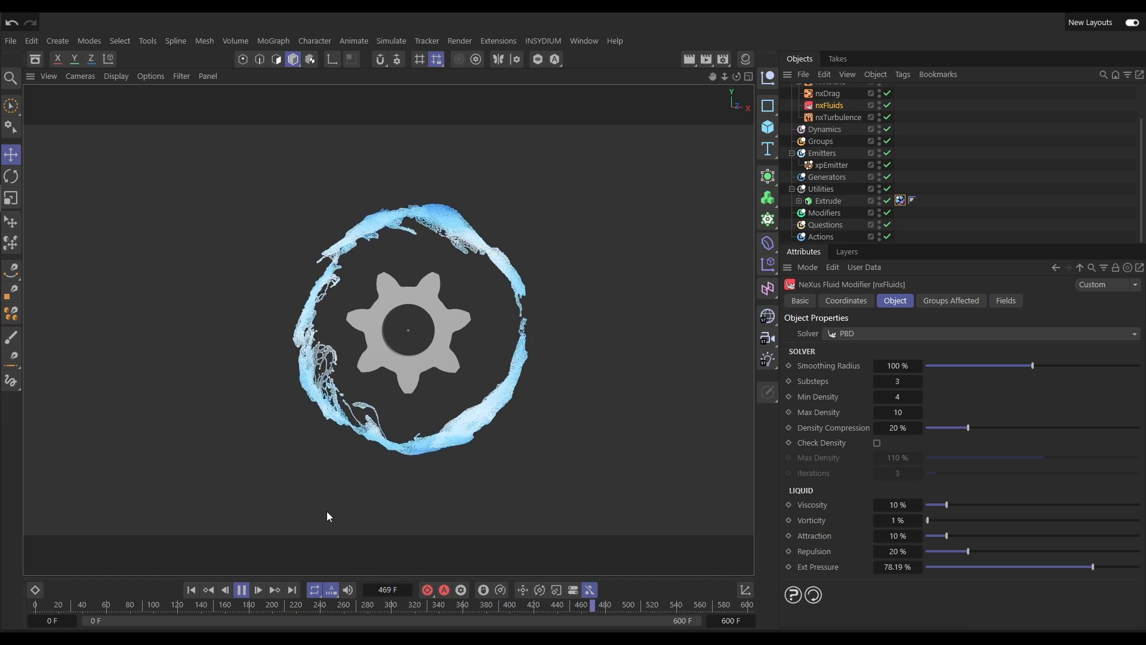
left_click(240, 591)
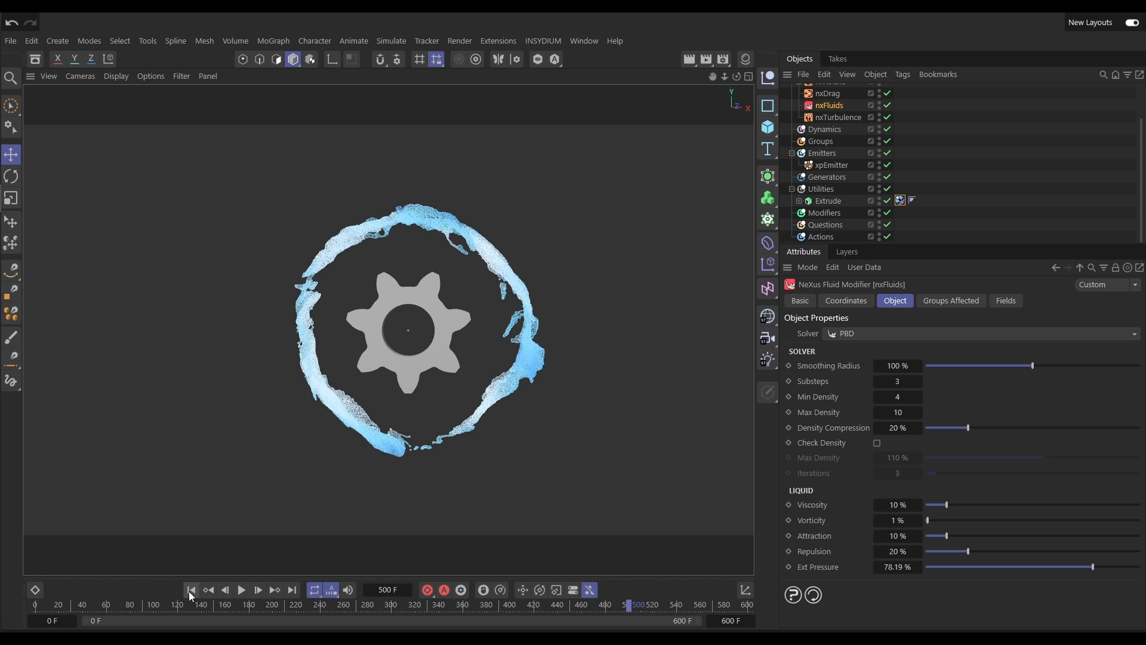
Step: Replay the simulation from the start to check the fluid changes and stop it at frame 175
left_click(190, 592)
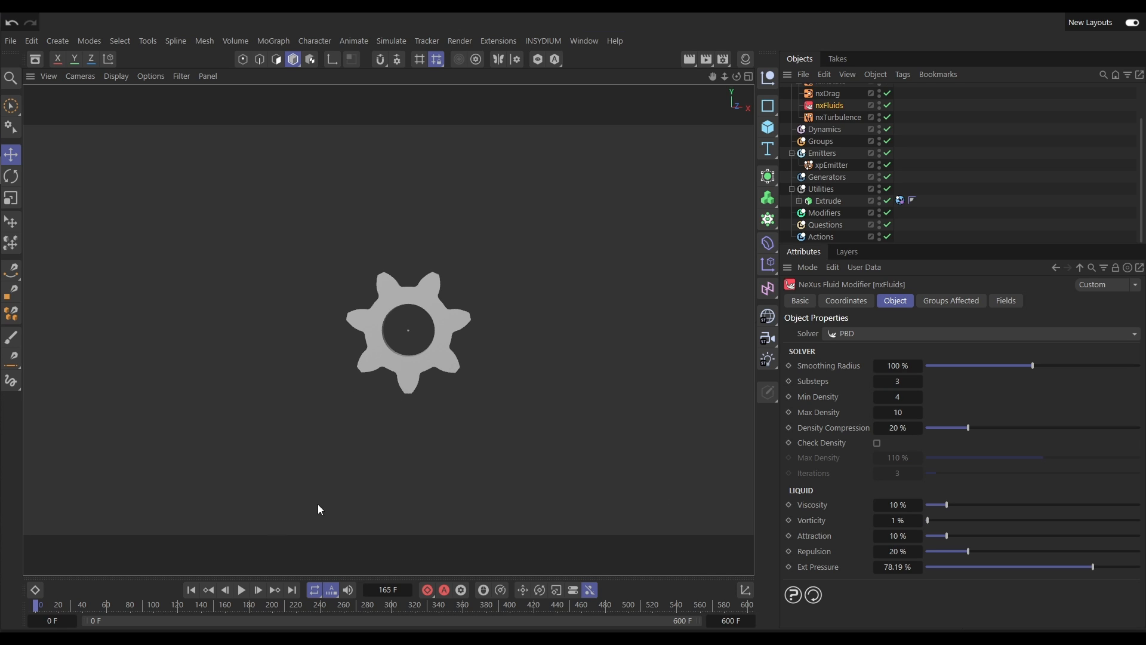
left_click(192, 590)
left_click(242, 590)
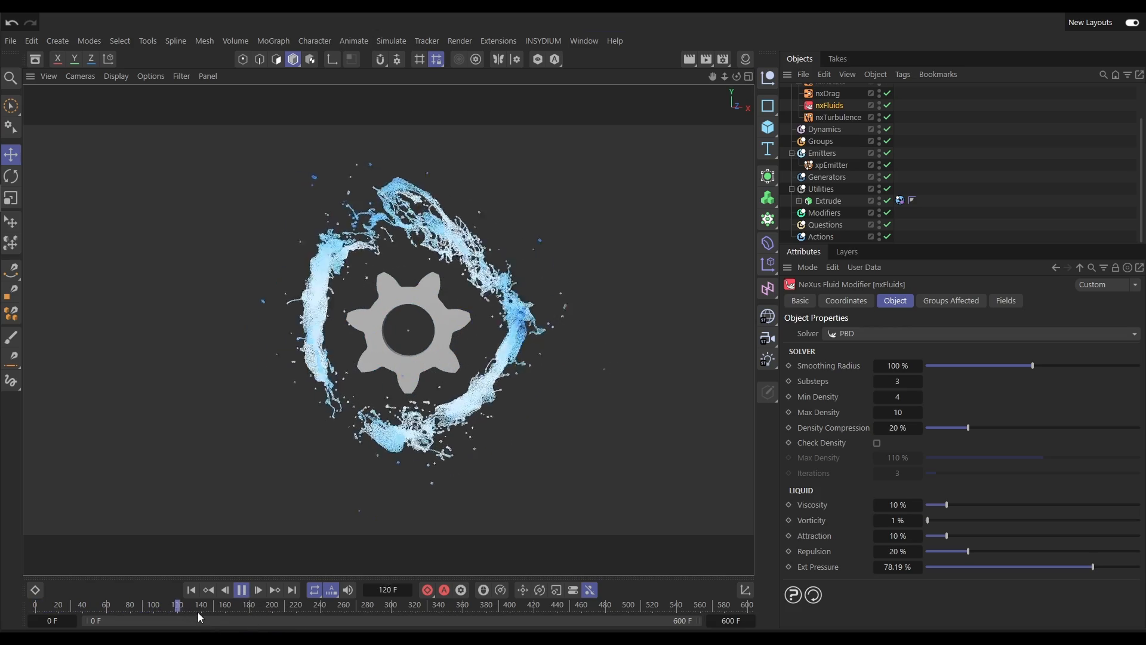
left_click(241, 590)
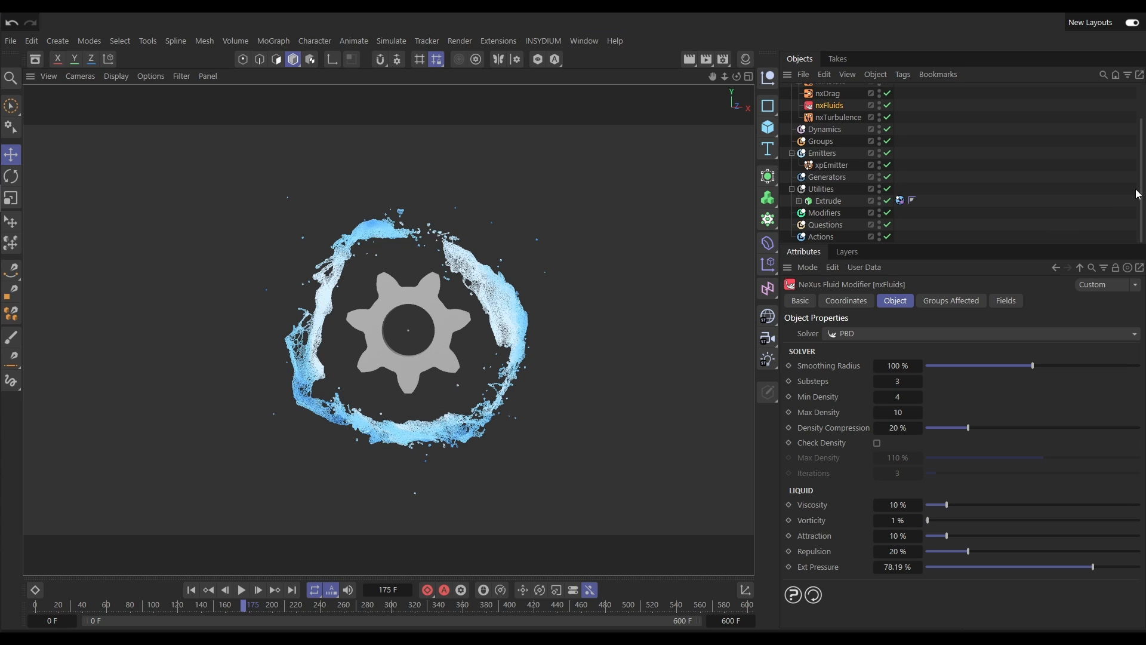
Step: Add an nxExplode modifier to the NeXus folder and turn off its visibility in the editor
scroll(1141, 179, "up", 3)
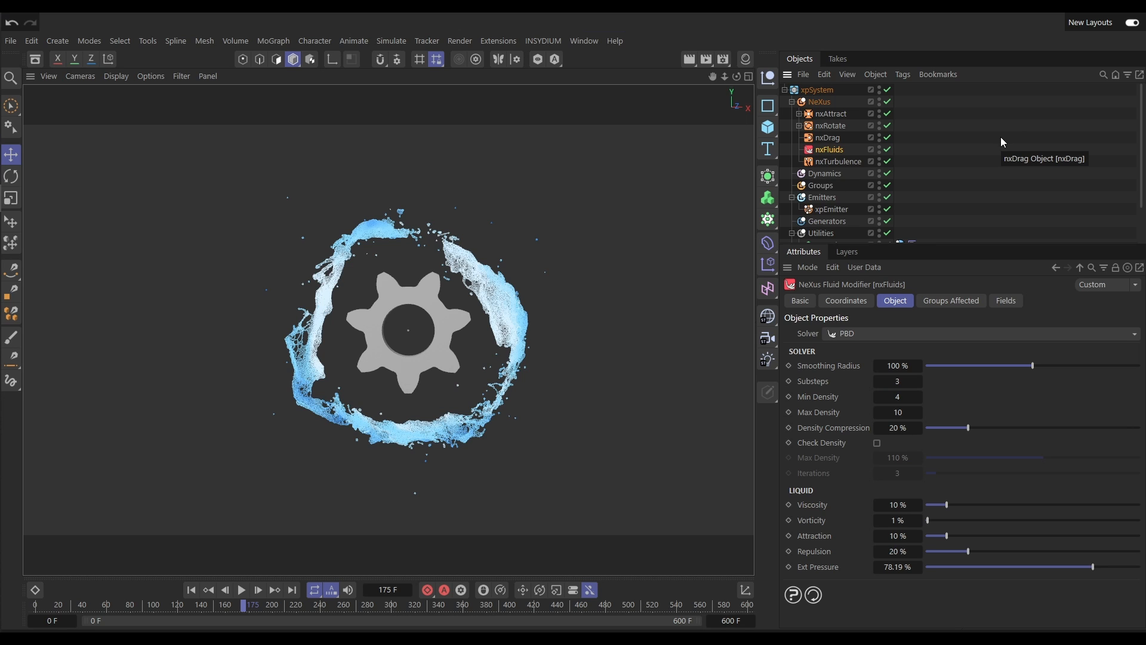
left_click(818, 103)
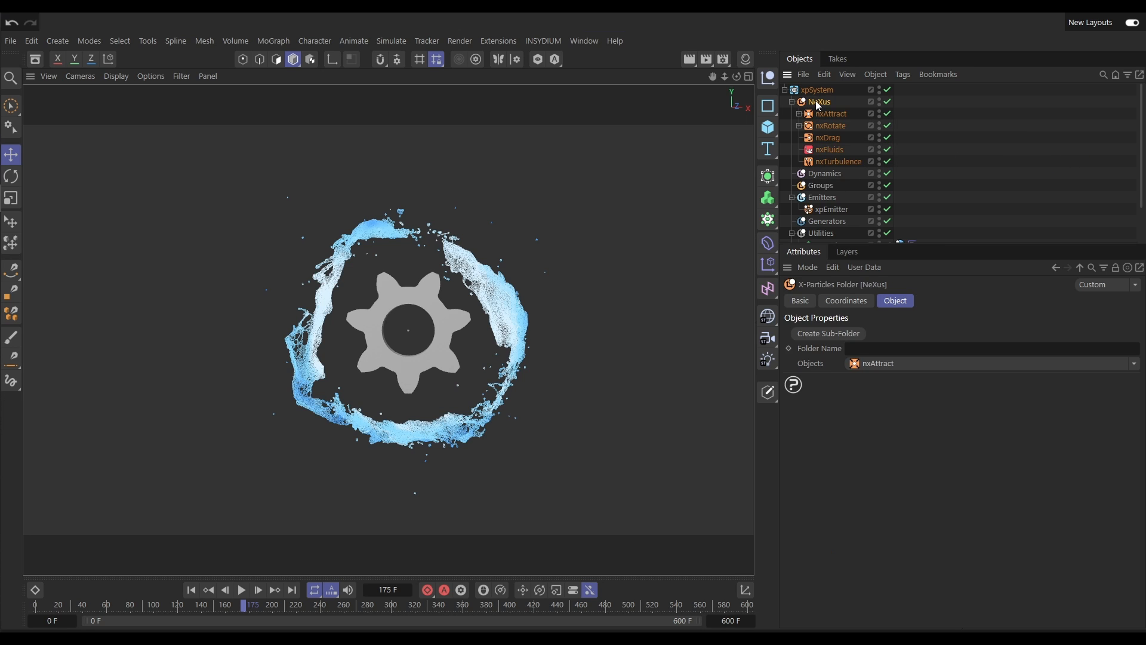
left_click(1134, 365)
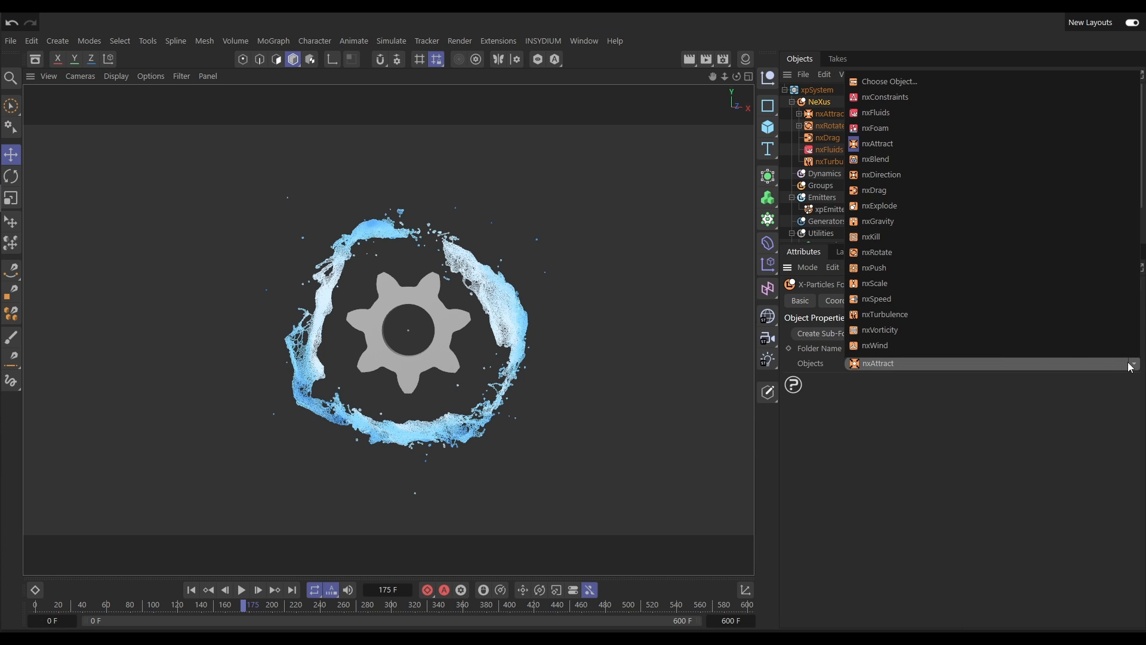
left_click(888, 208)
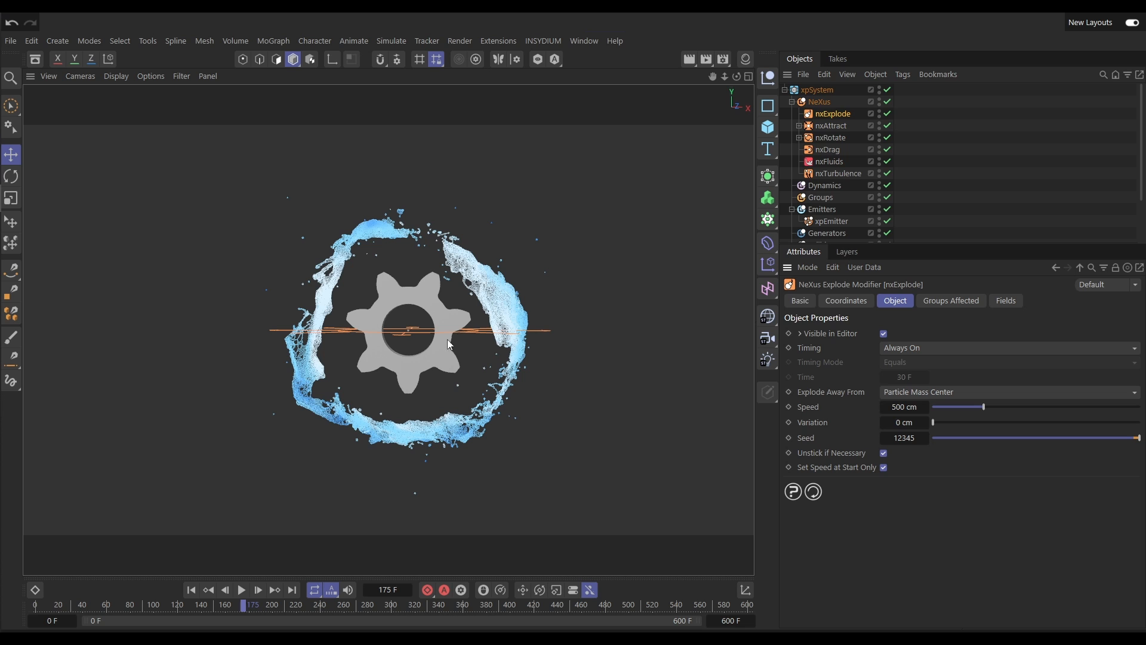
left_click_drag(416, 346, 393, 327, "alt")
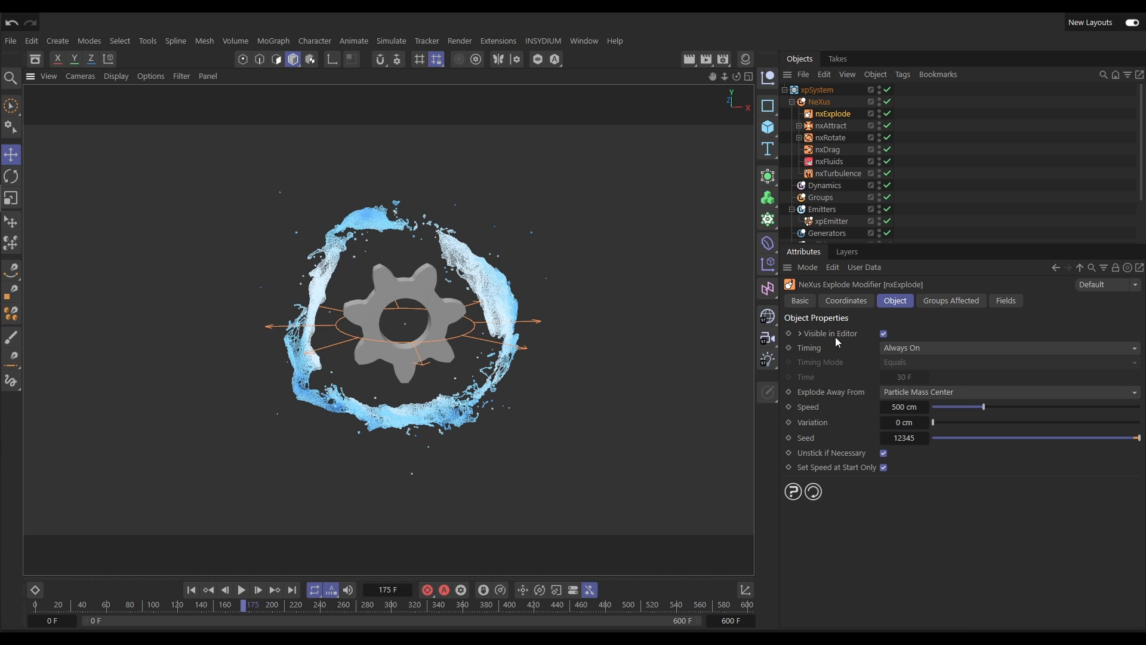
left_click(885, 334)
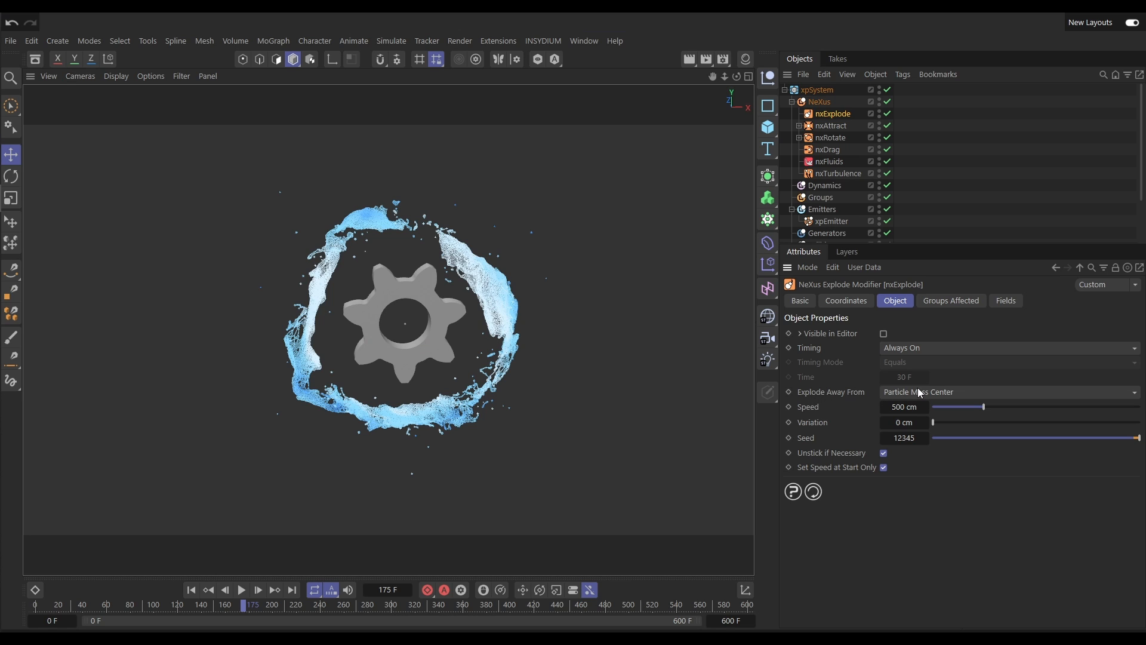
Step: Make nxExplode explode away from This Modifier and trigger at scene time 150 F
left_click(937, 390)
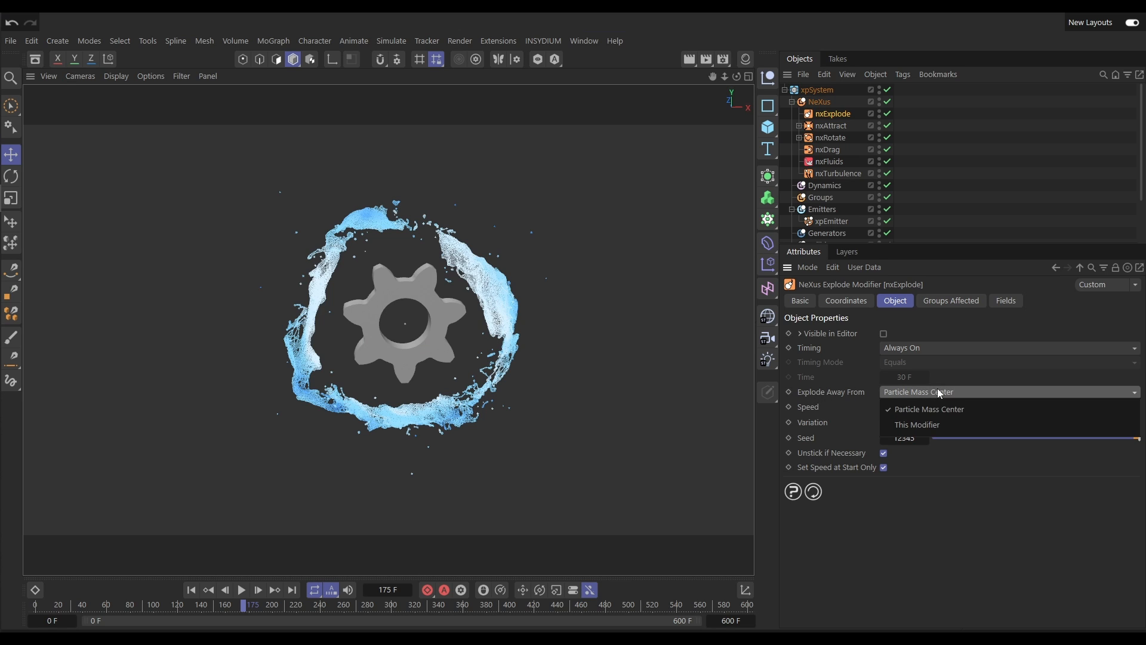
left_click(917, 426)
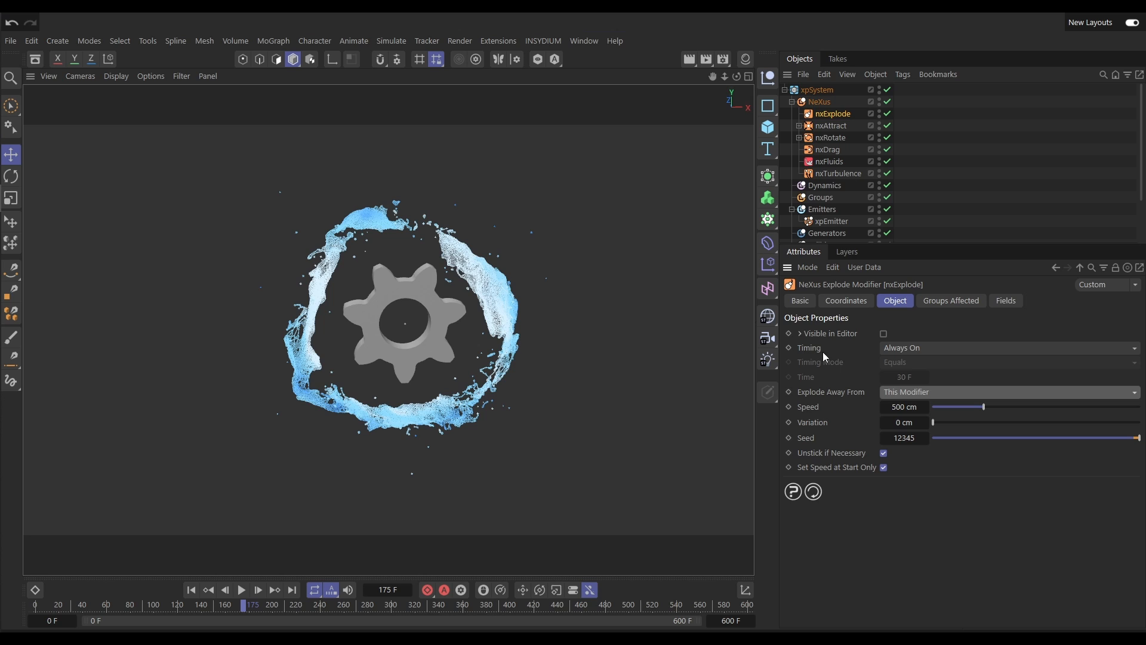
left_click(905, 348)
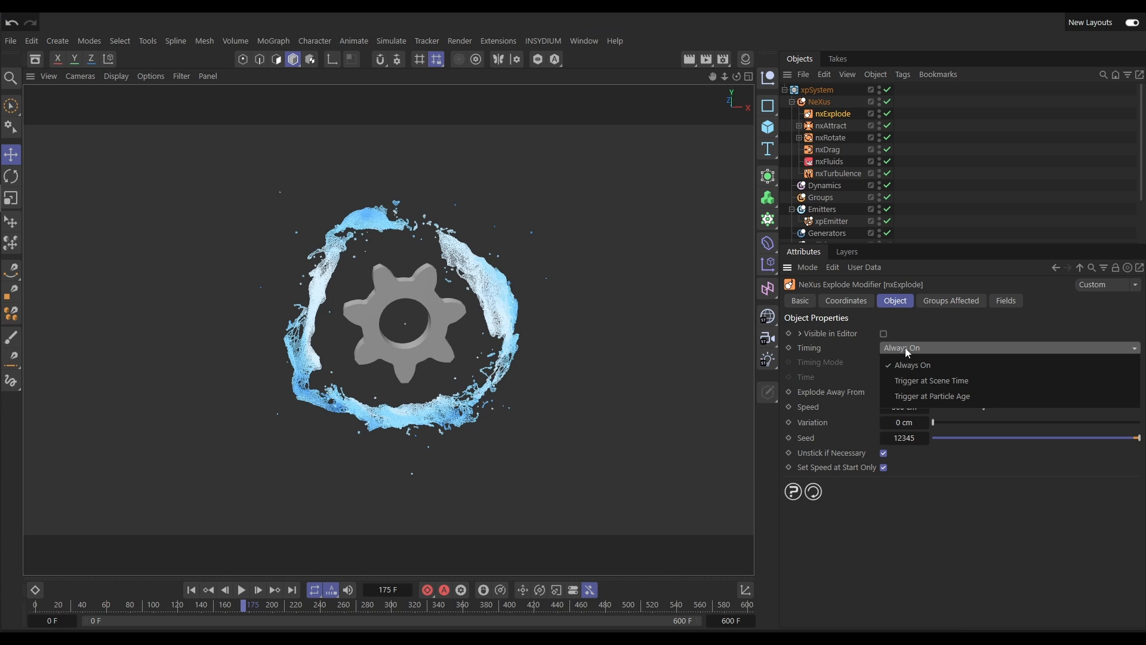
left_click(953, 381)
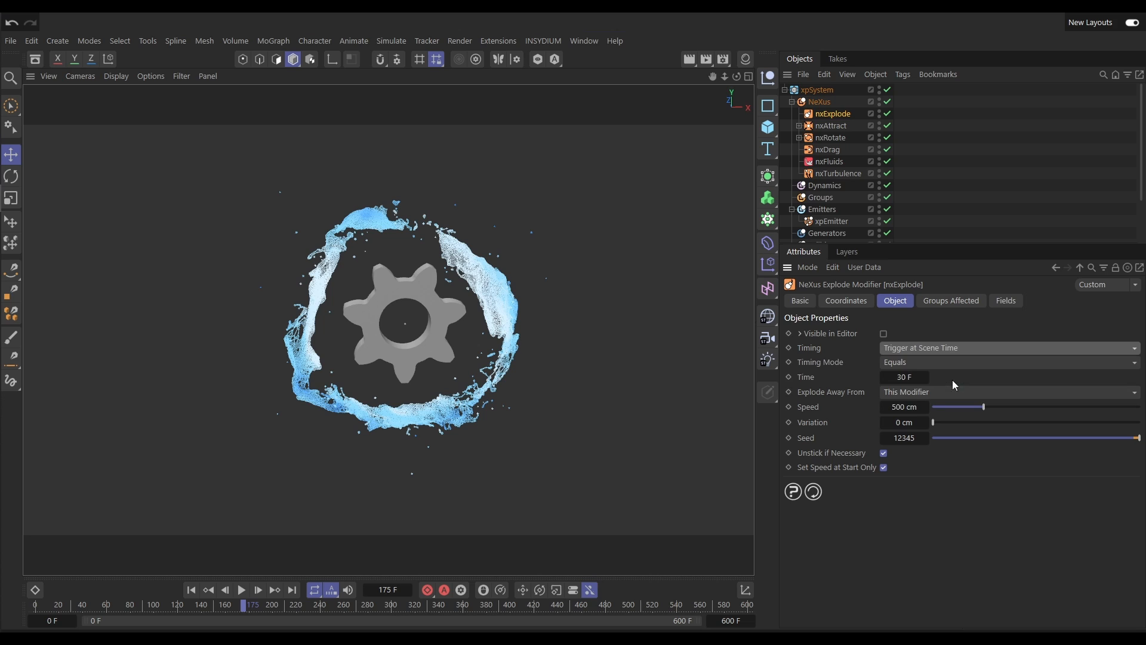
left_click(905, 377)
type("150")
key("Return")
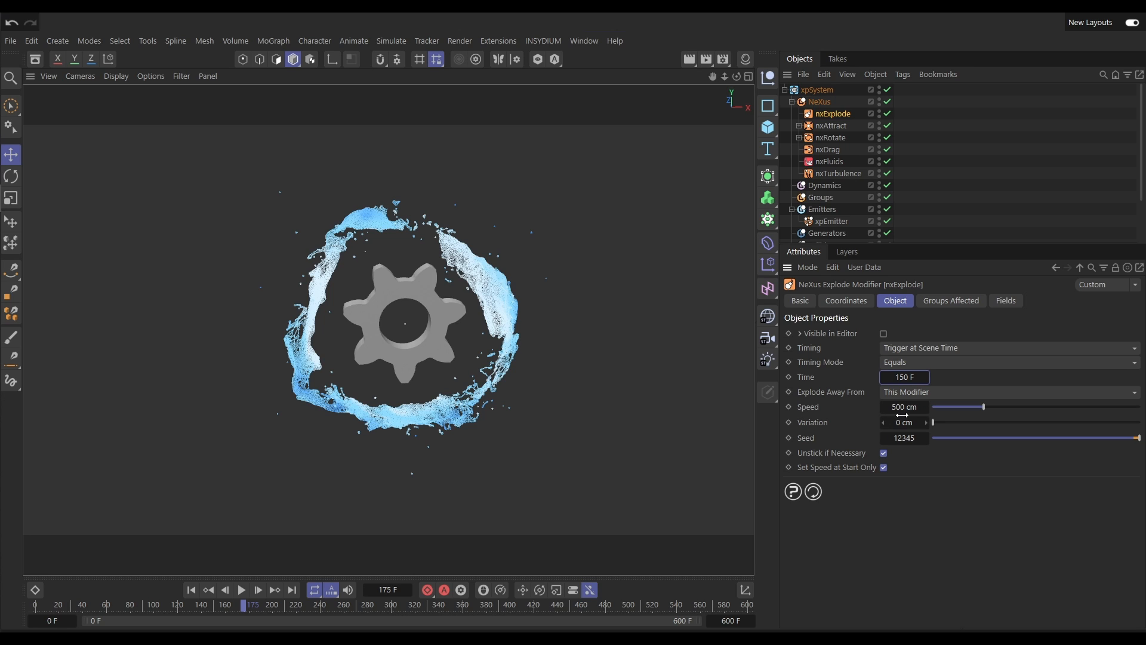
Step: Raise the nxExplode speed Variation to about 312 cm, replay the simulation from the start and stop at frame 383
left_click_drag(954, 419, 963, 425)
left_click(191, 590)
left_click(241, 590)
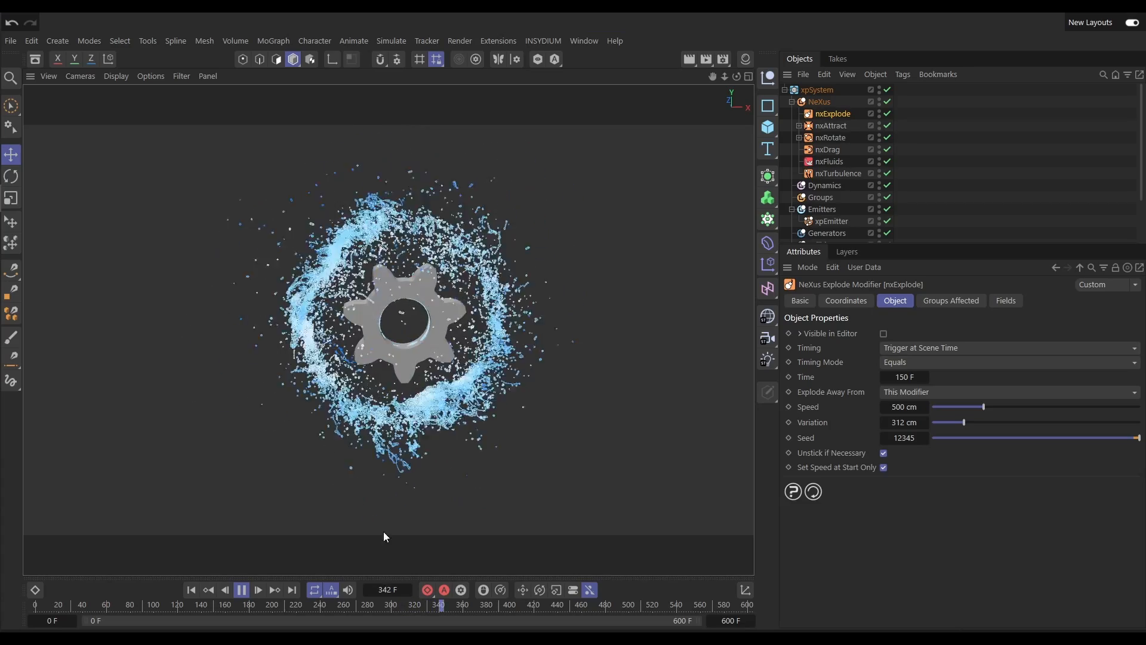
left_click(242, 589)
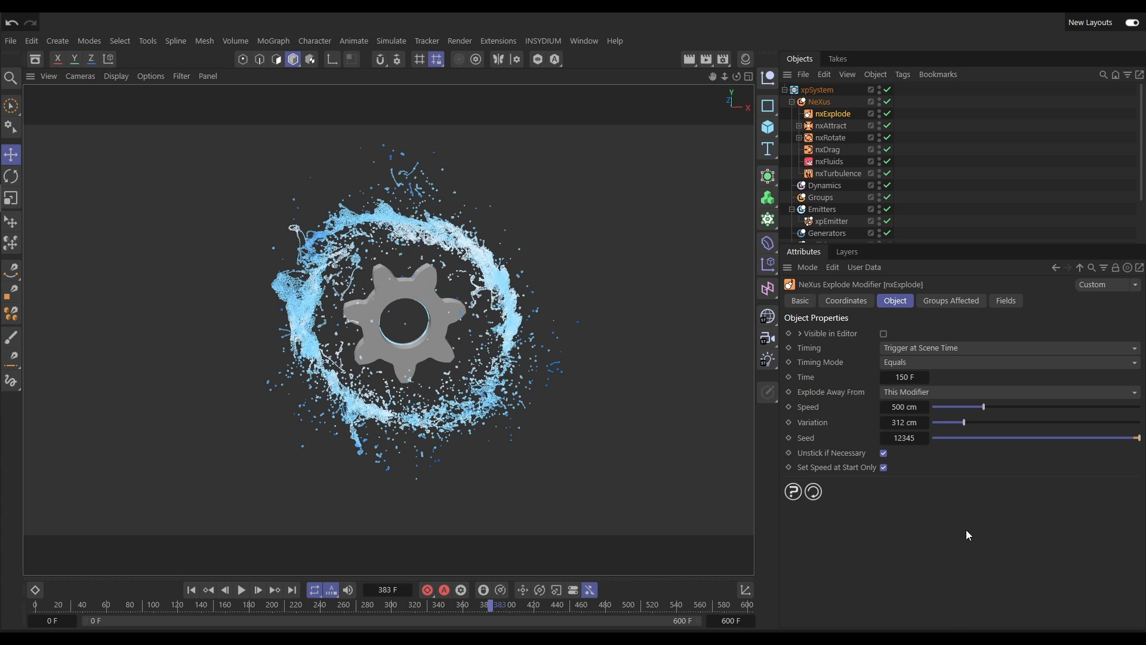
Step: Disable Set Speed at Start Only on the nxExplode modifier
left_click(884, 468)
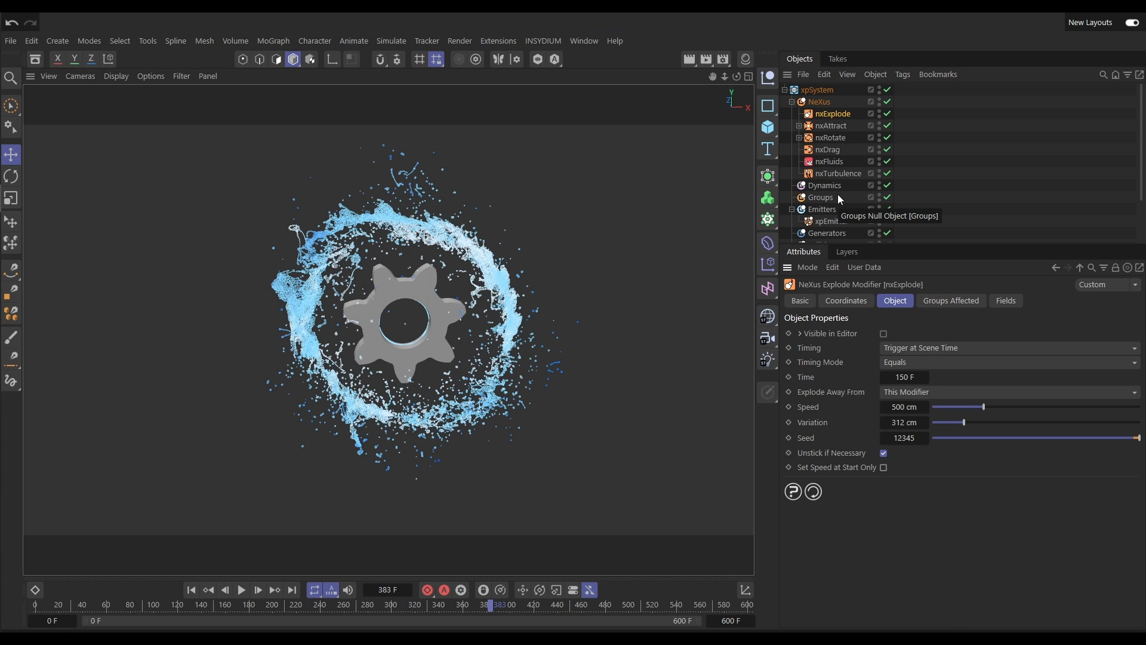
Step: Keyframe the nxAttract Force at 30 and Acceleration at 150 cm on frame 149
double_click(391, 590)
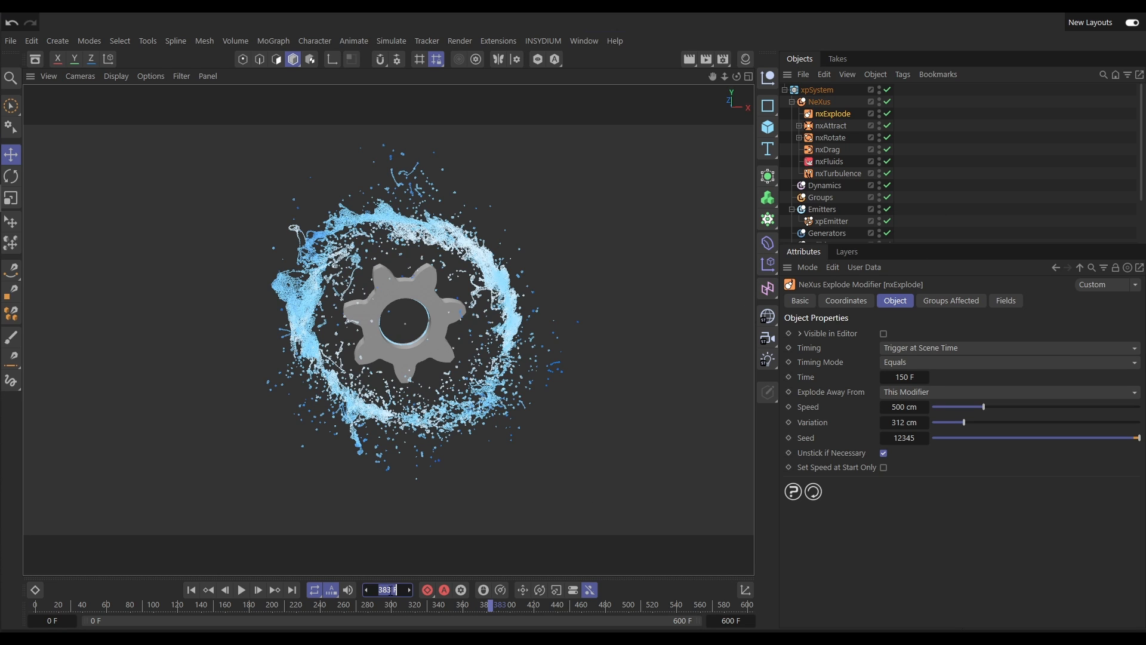
type("149")
key("Return")
left_click(830, 126)
left_click(789, 362)
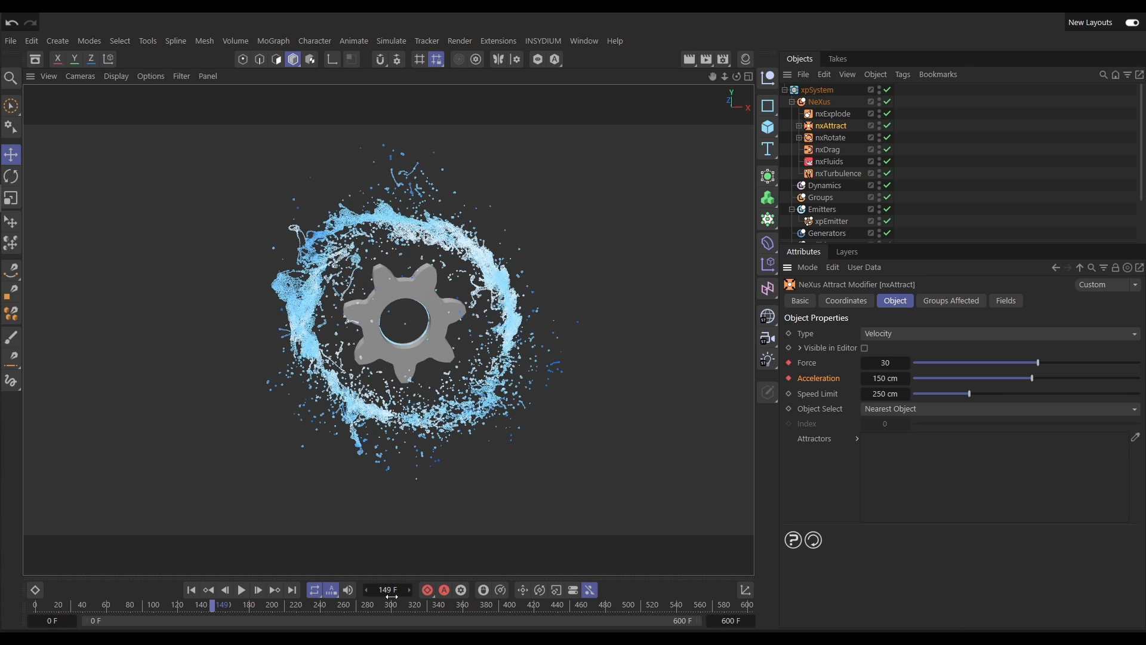
Step: Keyframe the nxAttract Force and Acceleration at 0 on frame 150
left_click(259, 591)
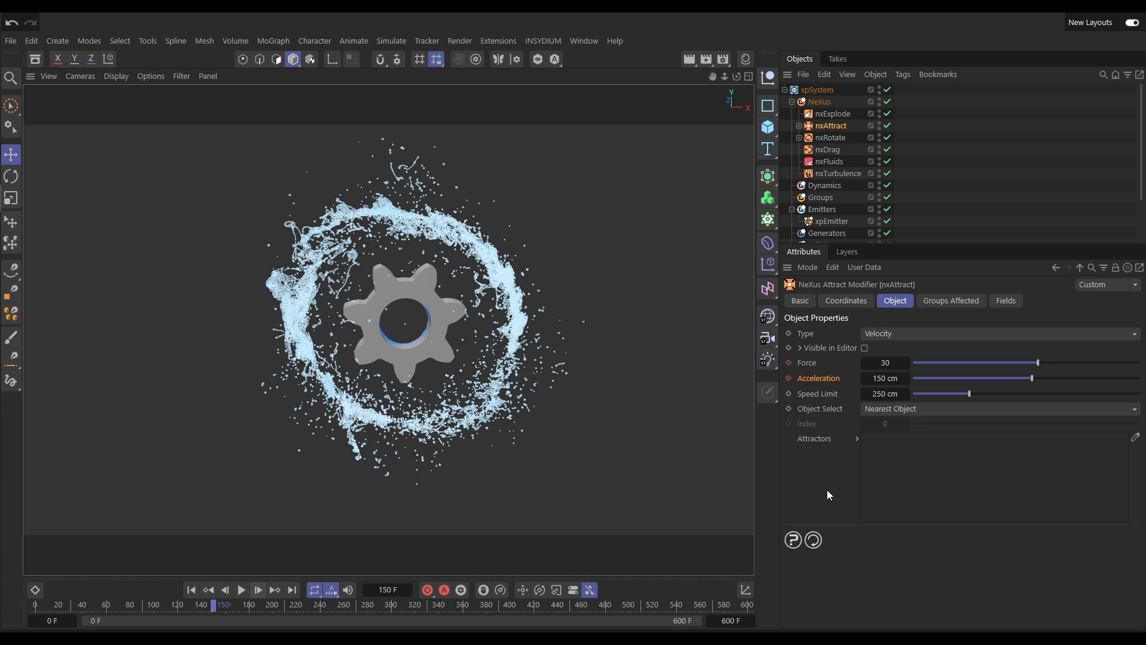
double_click(886, 363)
type("0")
key("Tab")
type("0")
left_click(789, 362)
Step: Keyframe the nxTurbulence Strength at 14 on frame 149 and set it to 0 on frame 150
left_click(226, 590)
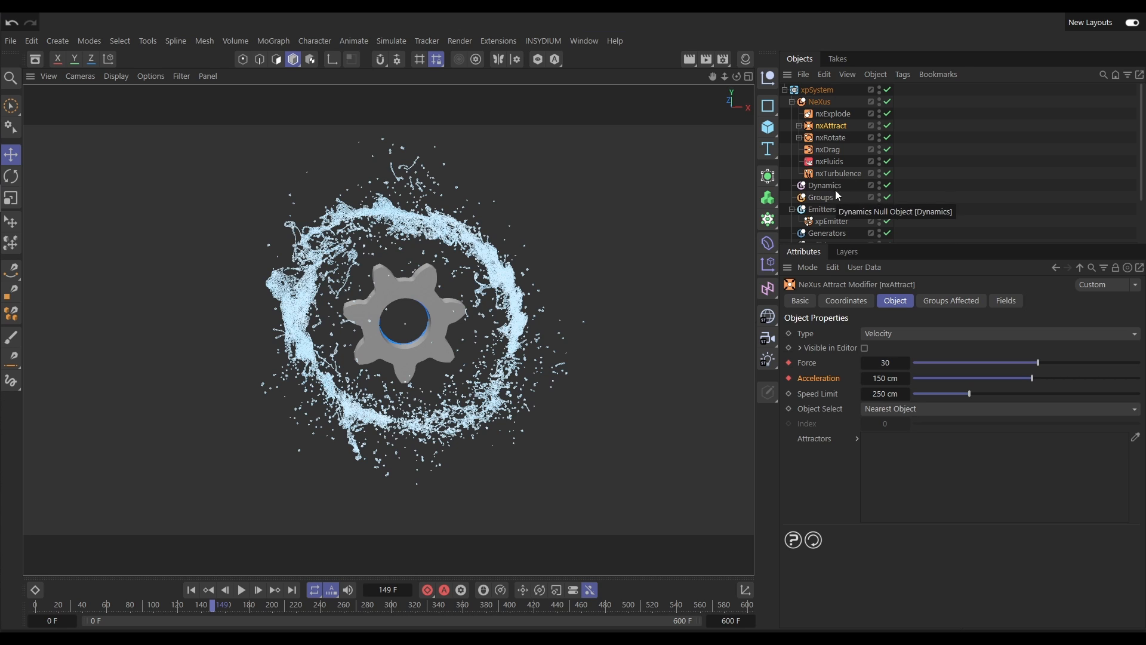
left_click(831, 175)
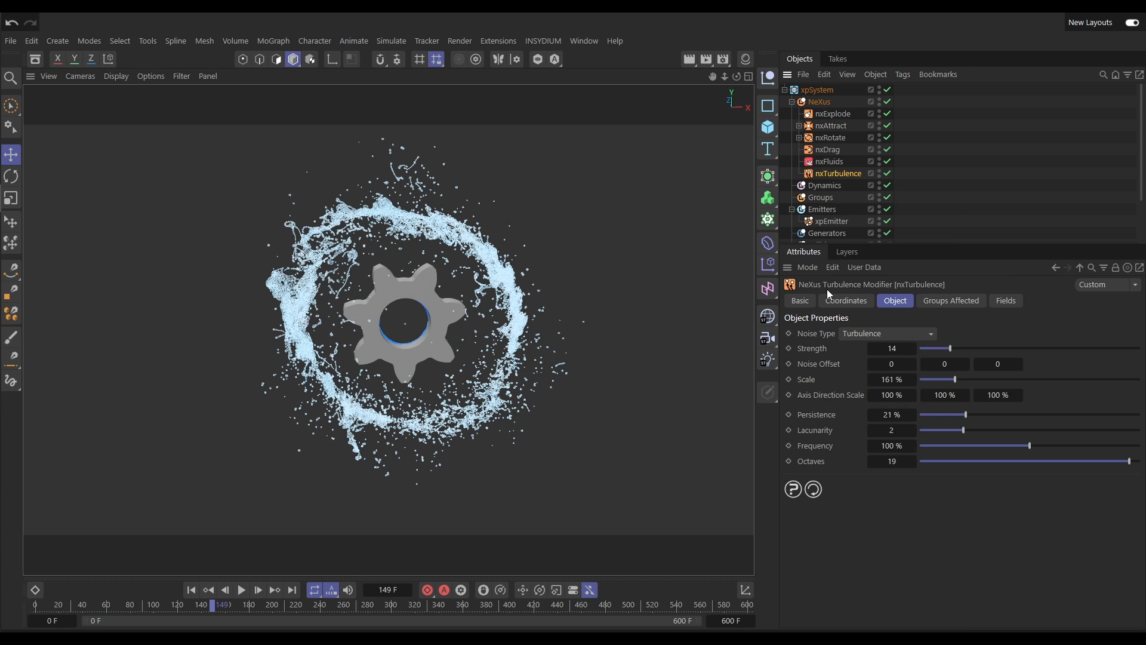
left_click(788, 348)
left_click(259, 591)
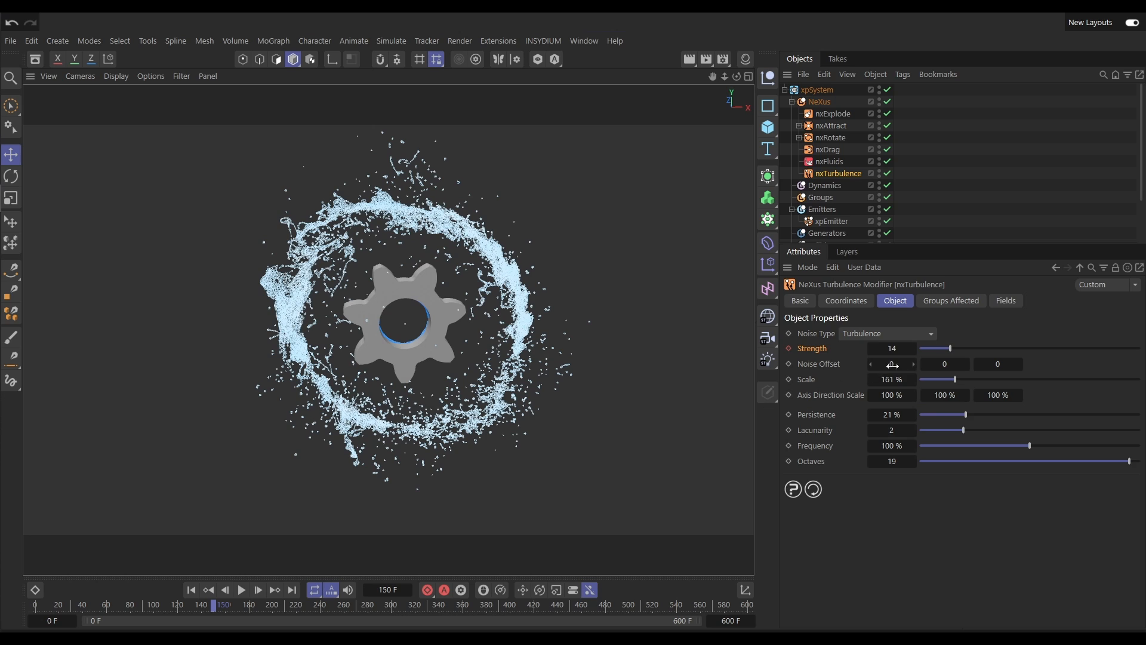
type("0")
key("Return")
Step: Replay the simulation from the start to check the burst, then restart it and stop at frame 121
left_click(191, 589)
left_click(242, 590)
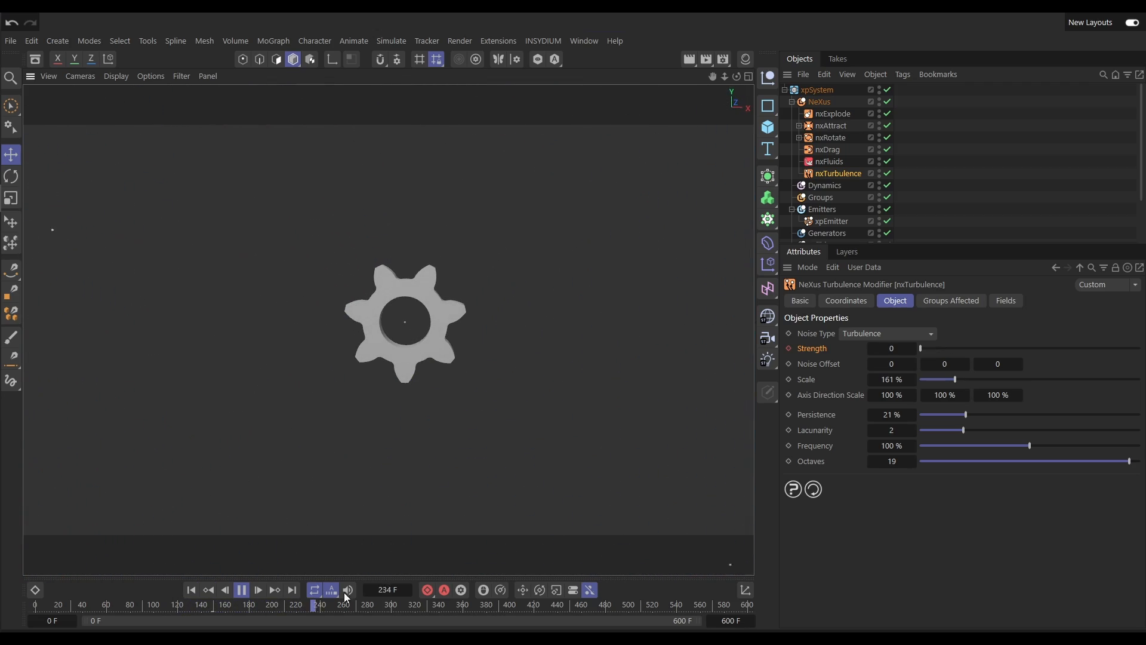
left_click(191, 590)
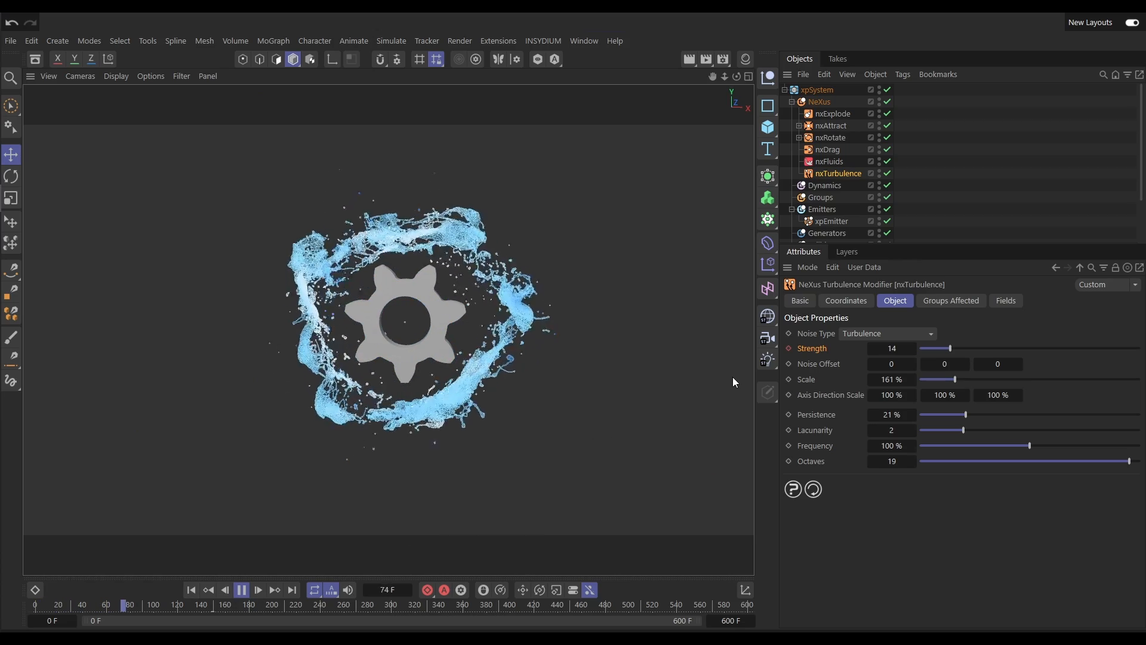
left_click(246, 590)
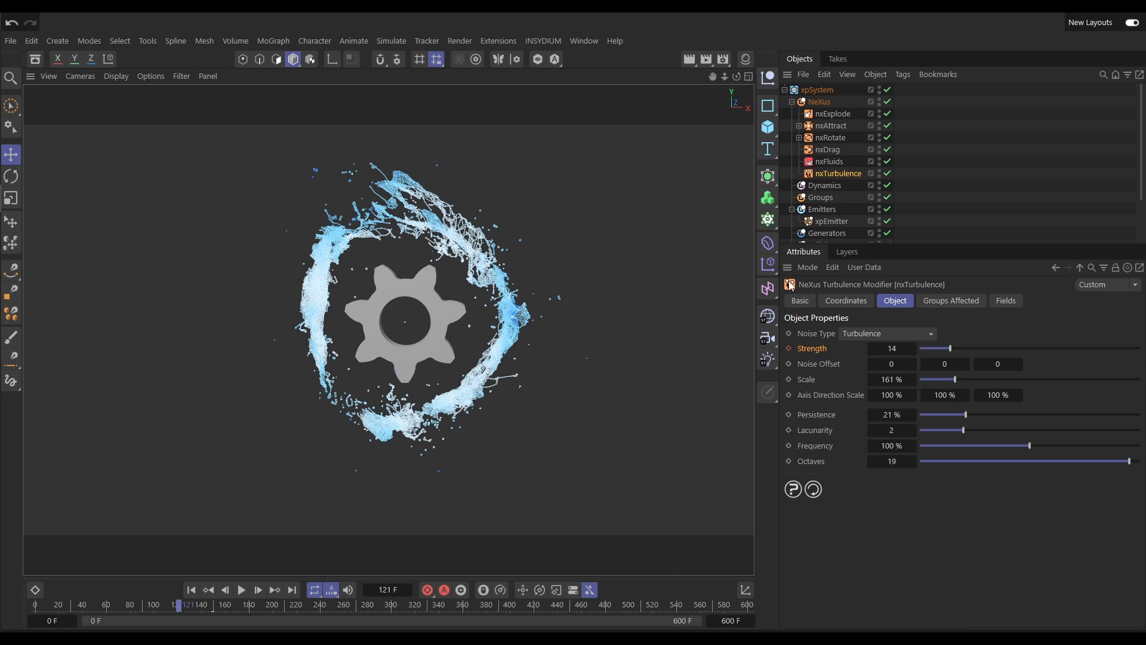
Step: Lower the nxExplode speed Variation to about 169 cm and play on to frame 203
left_click(832, 114)
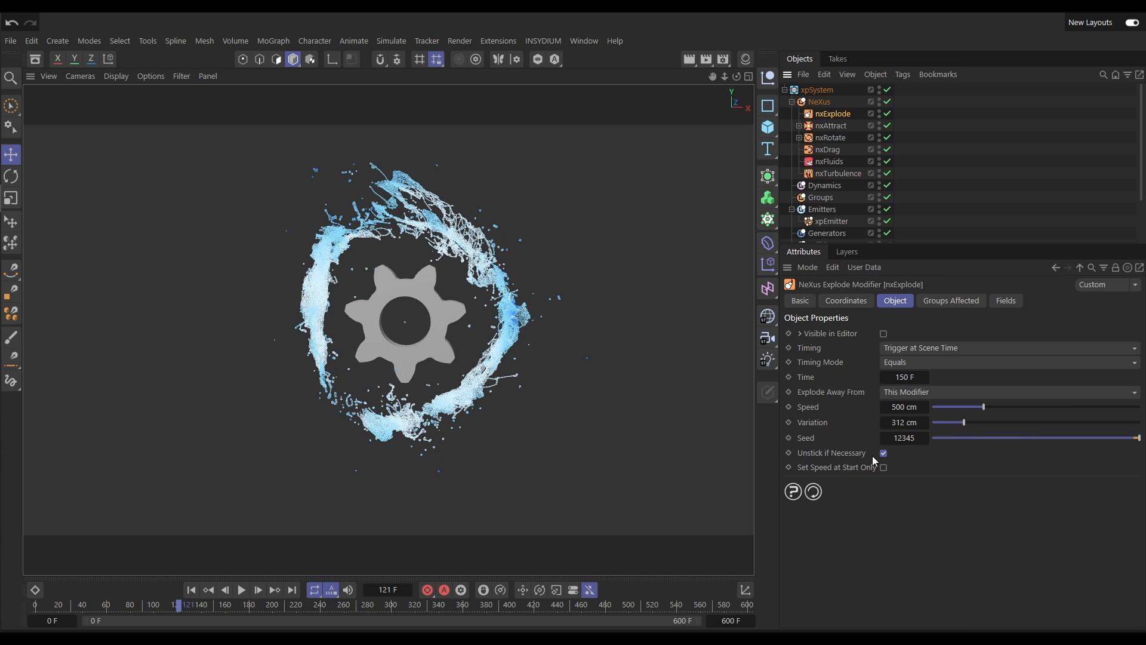
left_click_drag(961, 420, 950, 424)
left_click(241, 590)
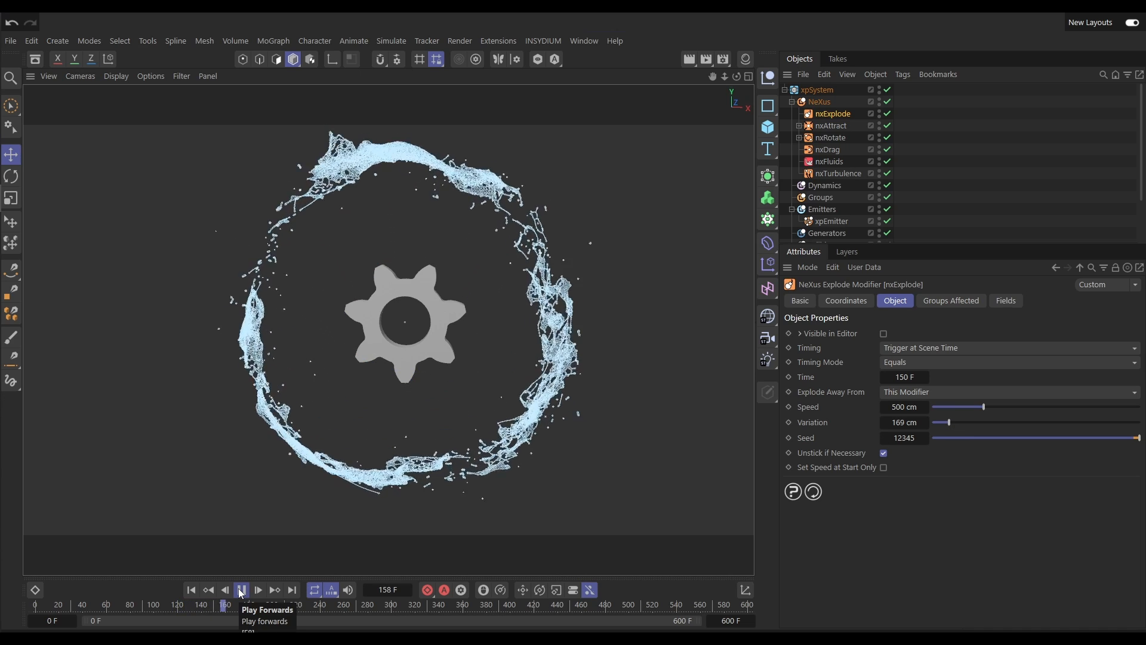
left_click(241, 590)
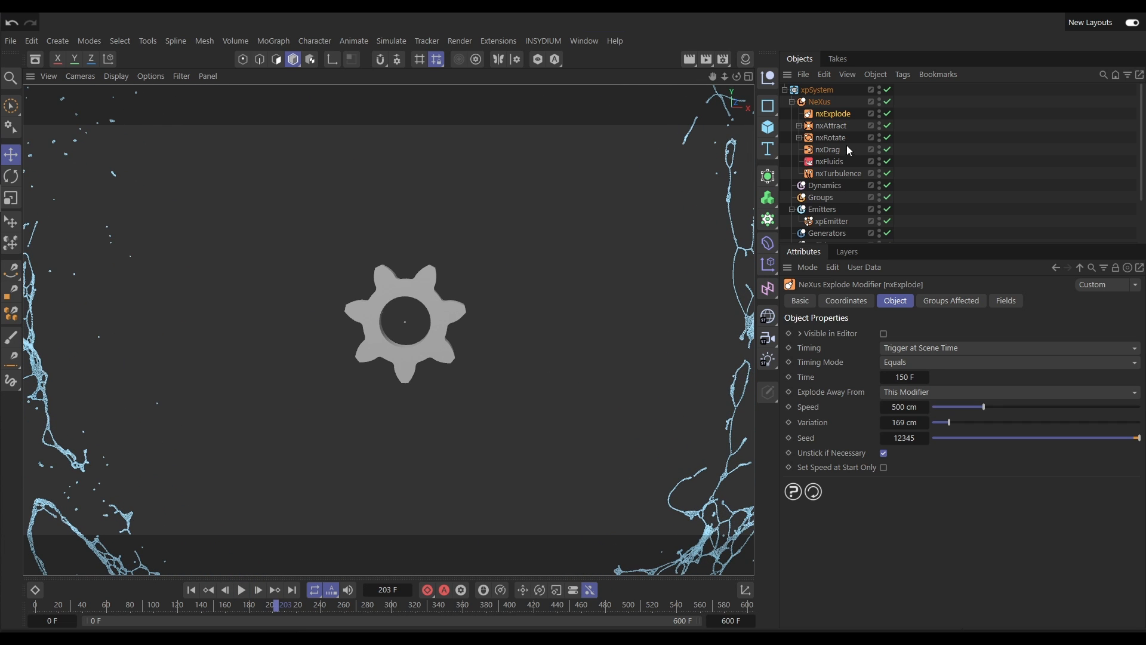
Step: Set the nxDrag Drag Coefficient to Missile and replay the simulation from the start
left_click(830, 150)
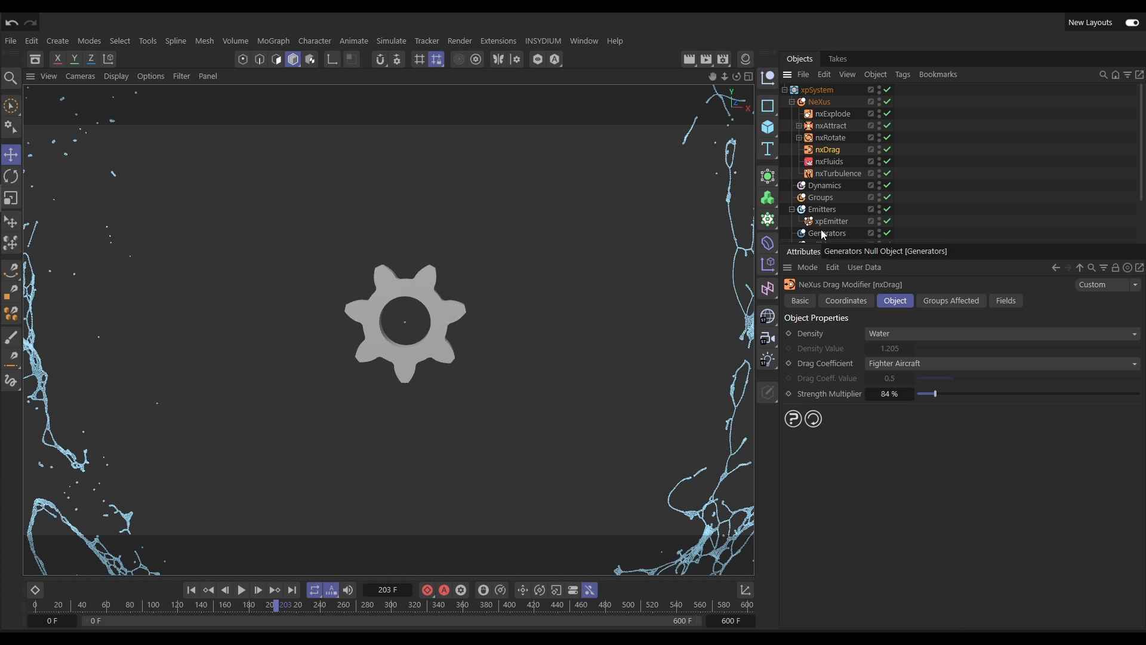
left_click(191, 591)
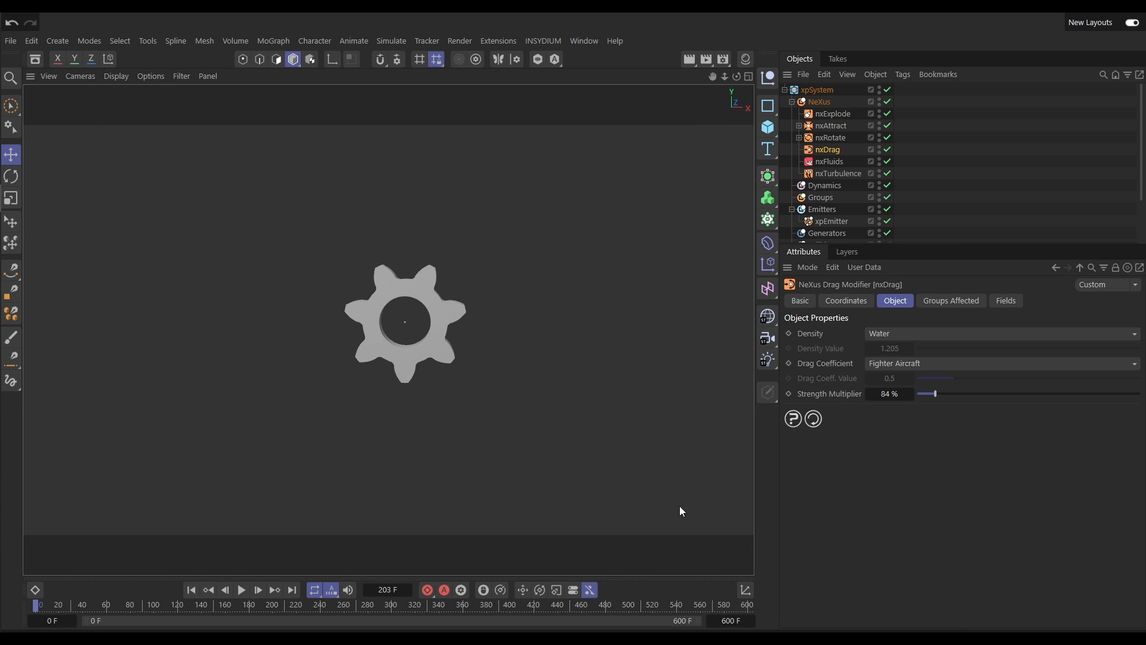
left_click(900, 358)
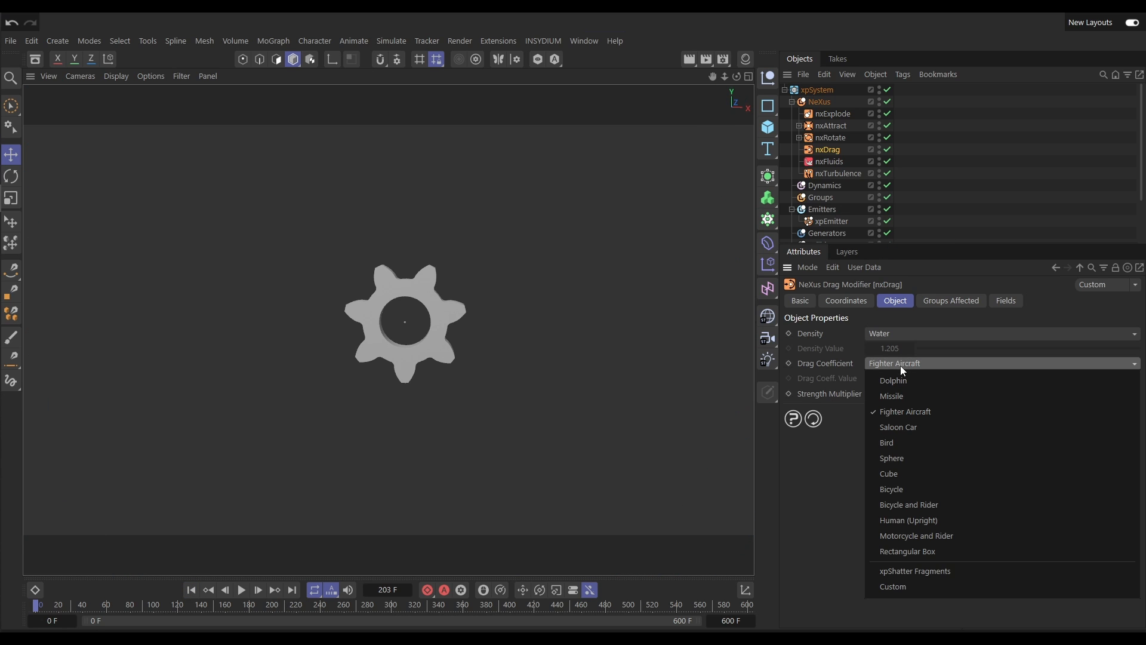
left_click(901, 398)
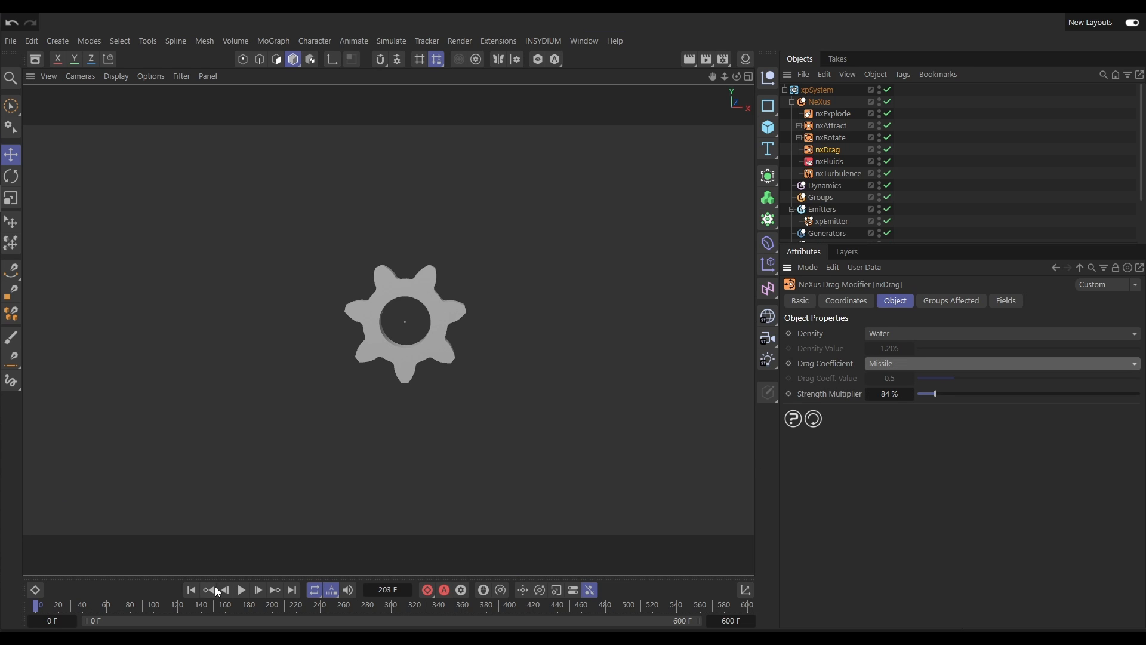
left_click(240, 590)
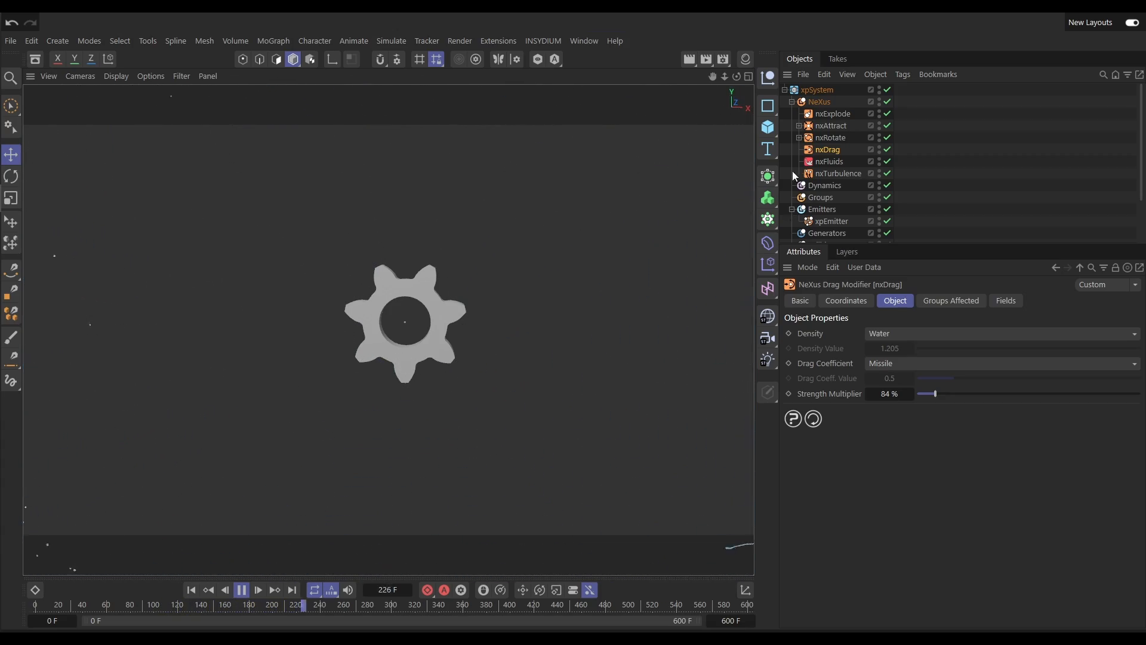
Step: Set the nxExplode Speed to about 341 cm and Variation to about 272 cm, then replay and stop at frame 245
left_click(832, 114)
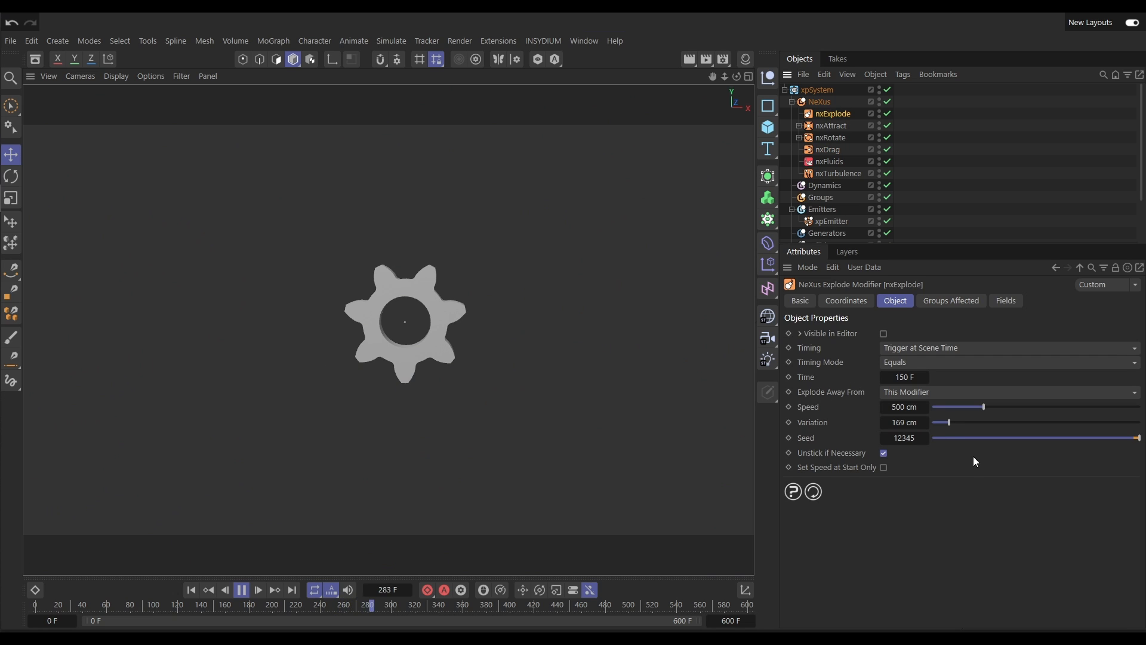
left_click_drag(984, 407, 961, 423)
left_click(961, 423)
left_click(962, 423)
left_click(191, 590)
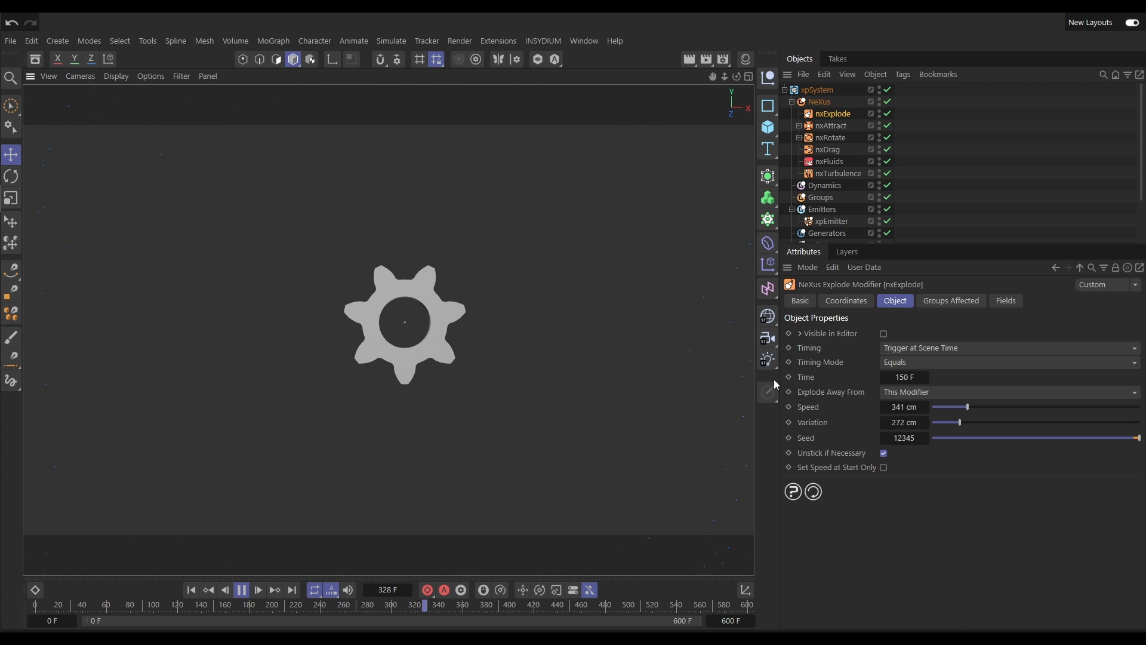
left_click(192, 590)
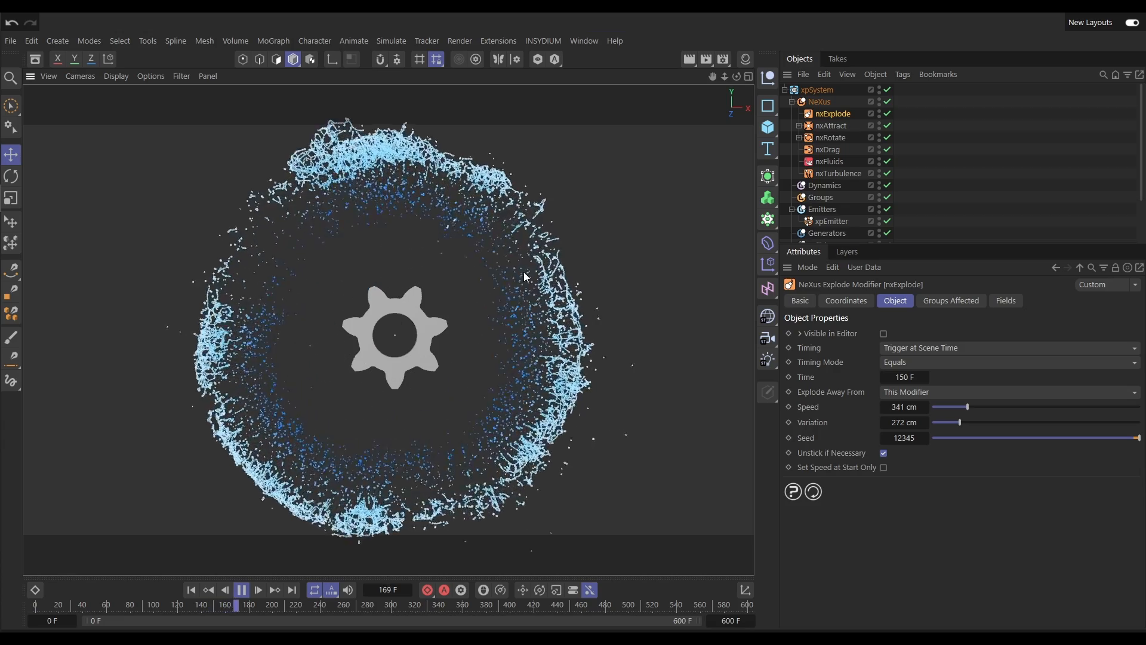
left_click(241, 590)
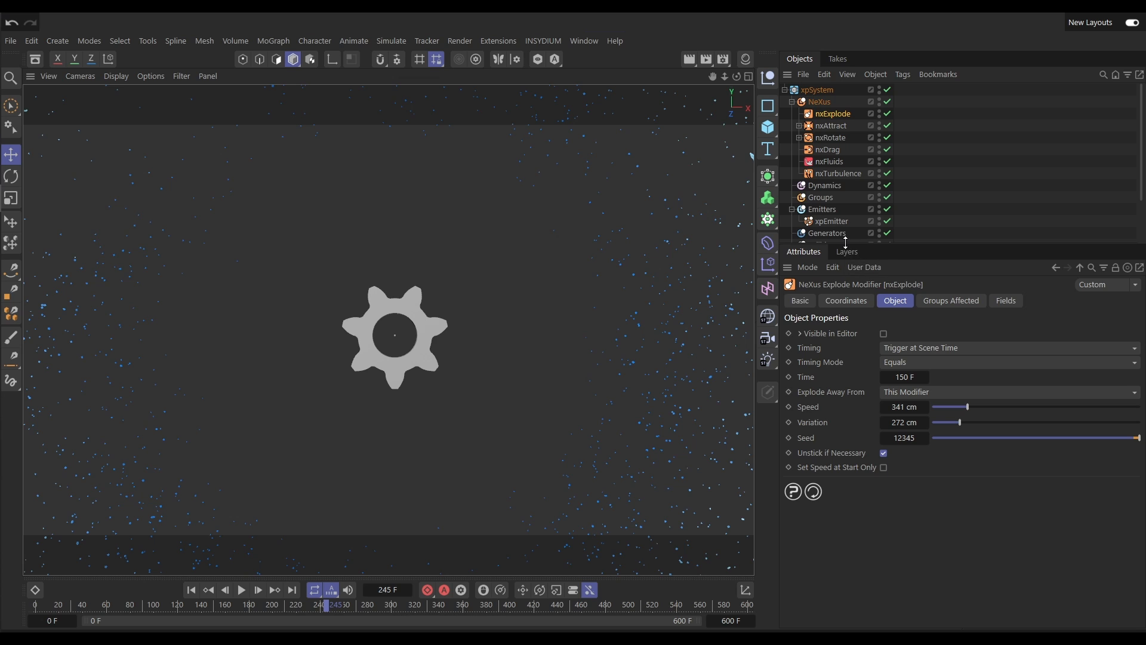
Step: Duplicate the xpEmitter inside the Emitters folder and set the copy's Shot Time to 150 F
left_click(836, 223)
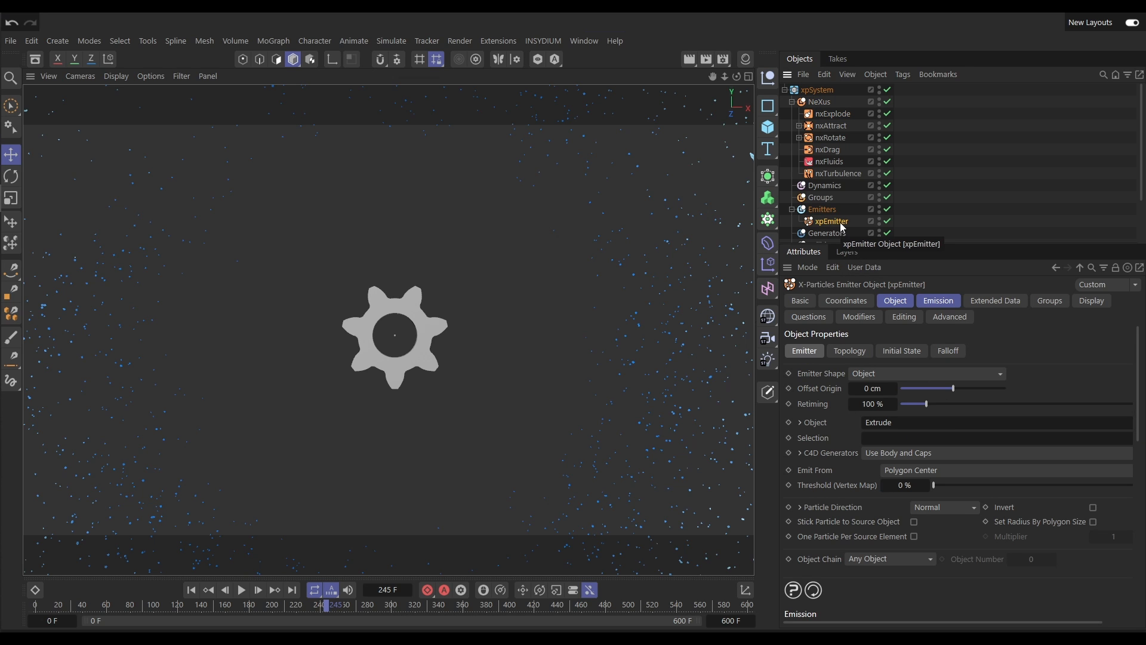
left_click_drag(834, 222, 833, 226, "ctrl")
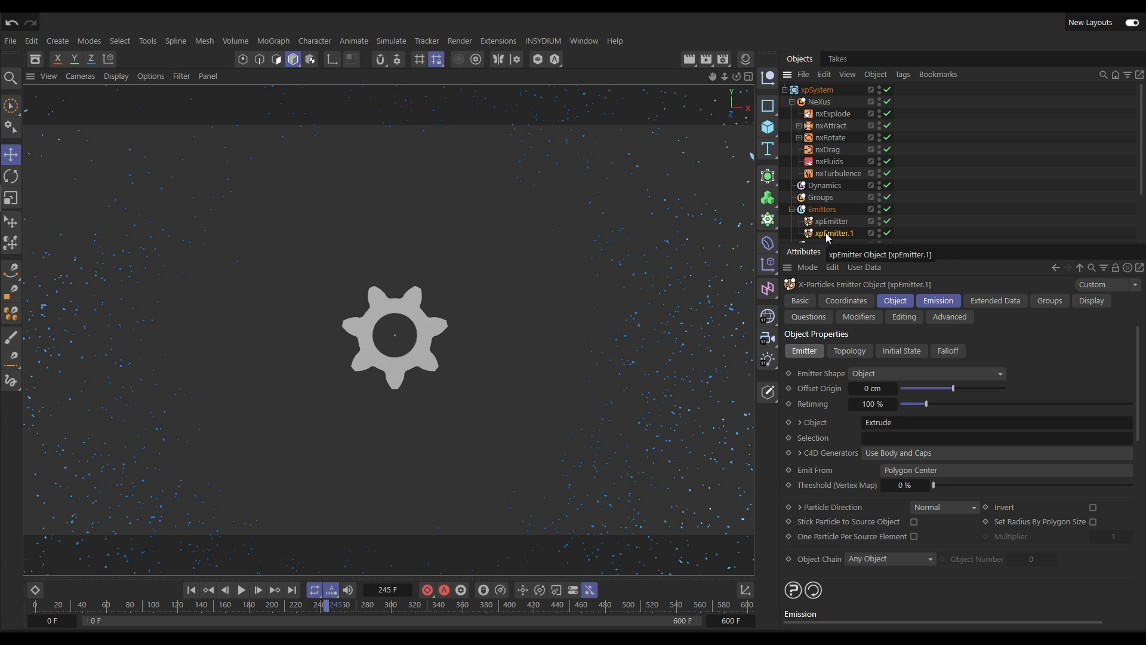
left_click(936, 302)
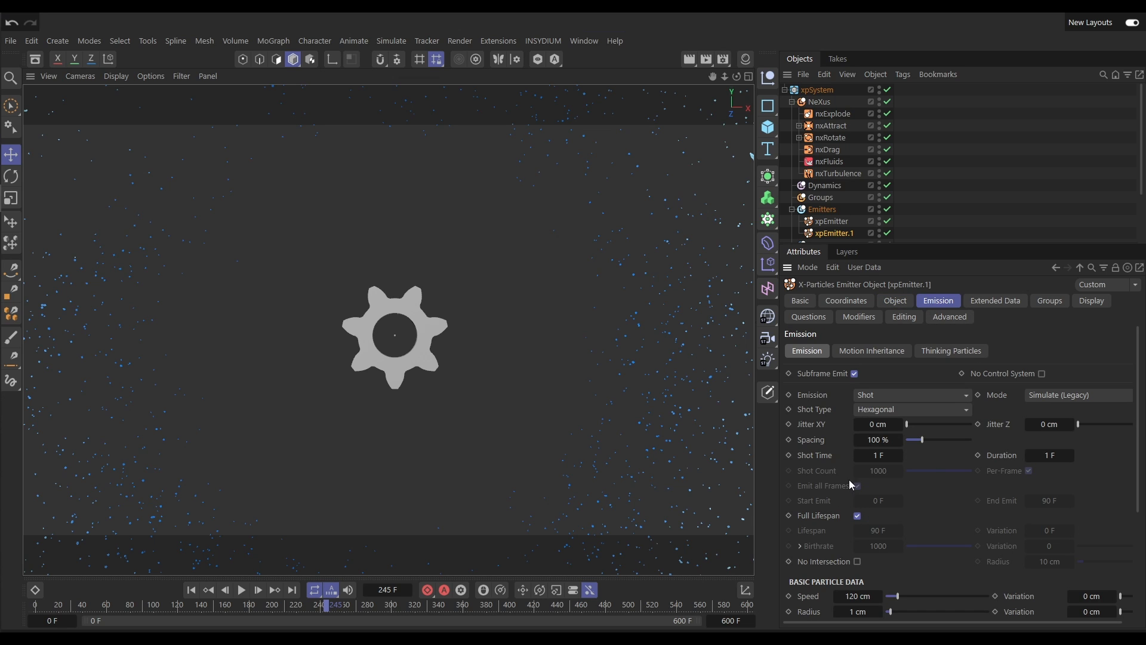
left_click(879, 455)
type("150")
key("Return")
Step: Set the duplicated emitter's Speed and speed Variation to about 147 cm each, then replay from the start to frame 207
left_click_drag(897, 596, 901, 596)
left_click_drag(1123, 595, 1125, 596)
left_click(191, 590)
left_click(241, 590)
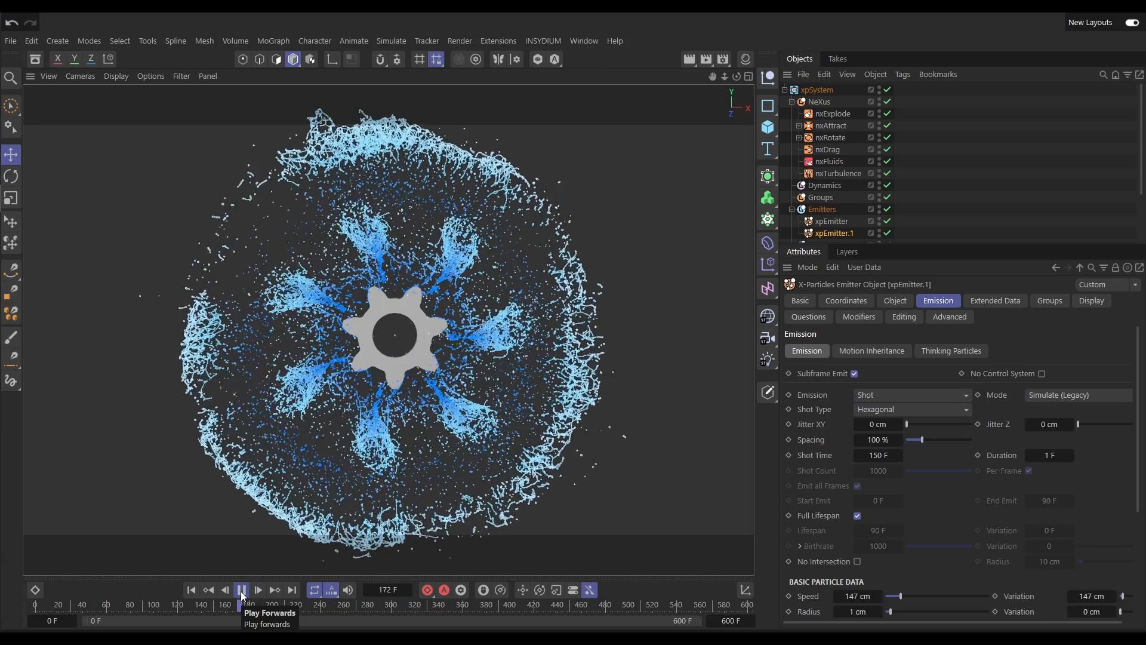
left_click(242, 591)
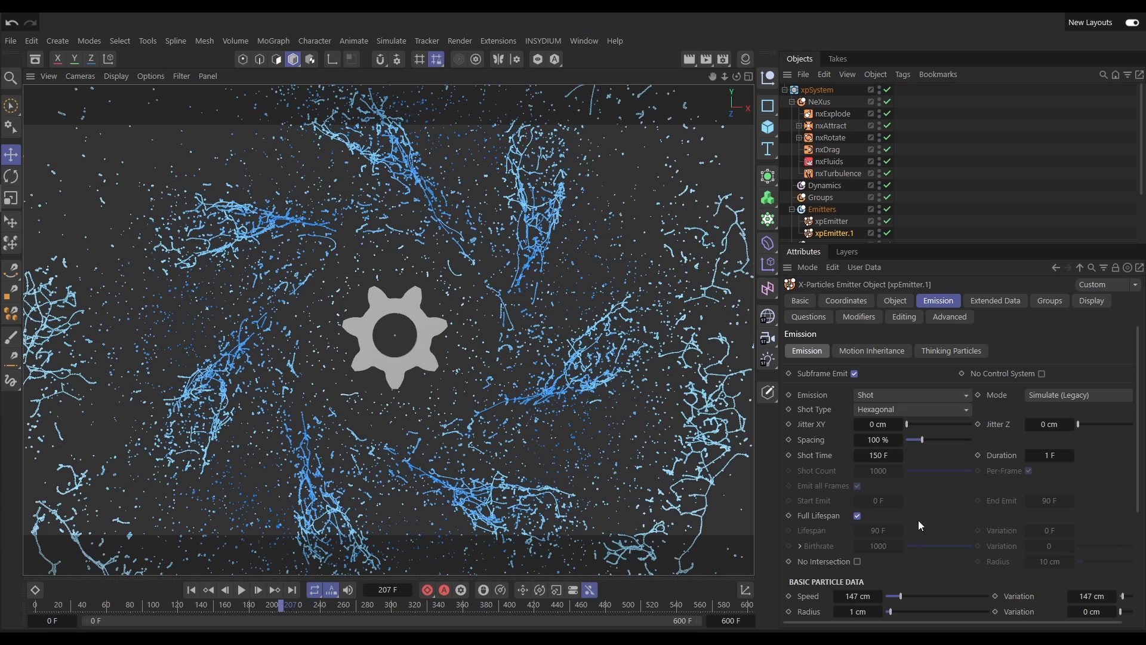
Step: Try a Shot Time of 159 F on the duplicated emitter and replay from the start to frame 171
left_click(883, 455)
type("159")
key("Return")
left_click(191, 590)
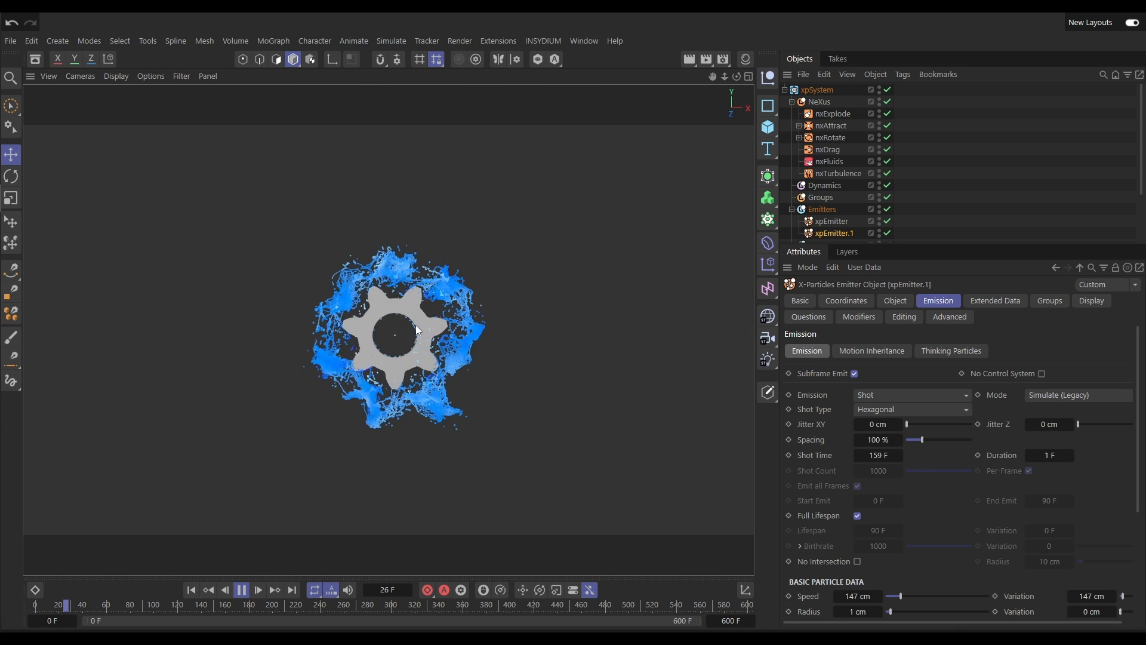
left_click(242, 592)
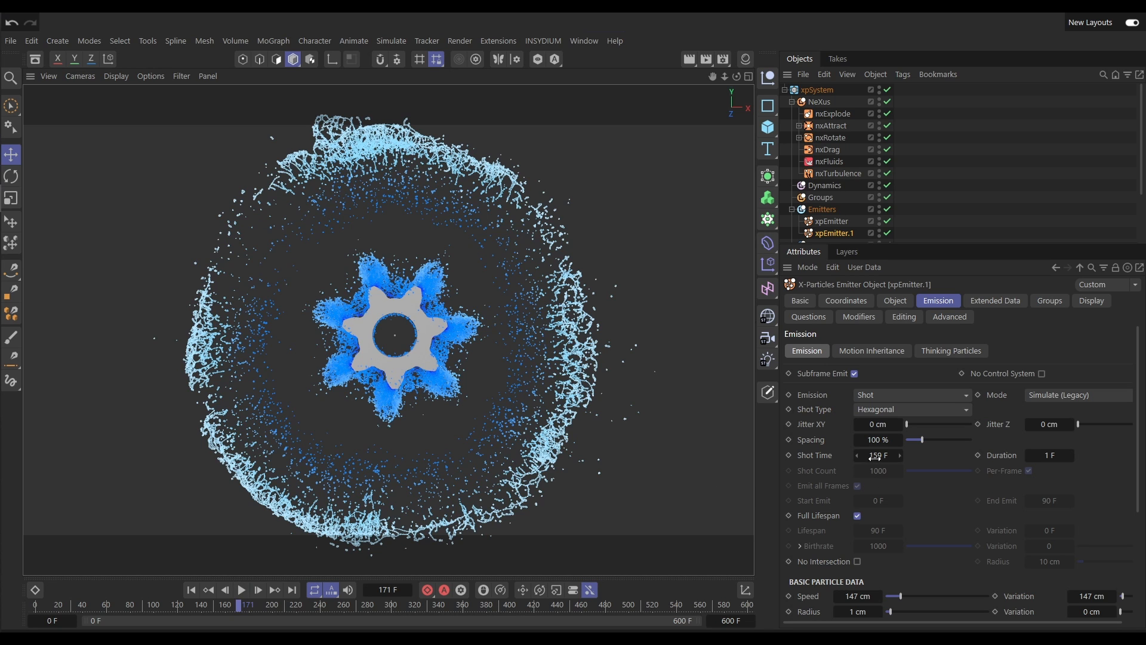
Step: Try a Shot Time of 149 F on the duplicated emitter and replay from the start to frame 171
left_click(893, 459)
type("149")
key("Return")
left_click(192, 590)
left_click(242, 590)
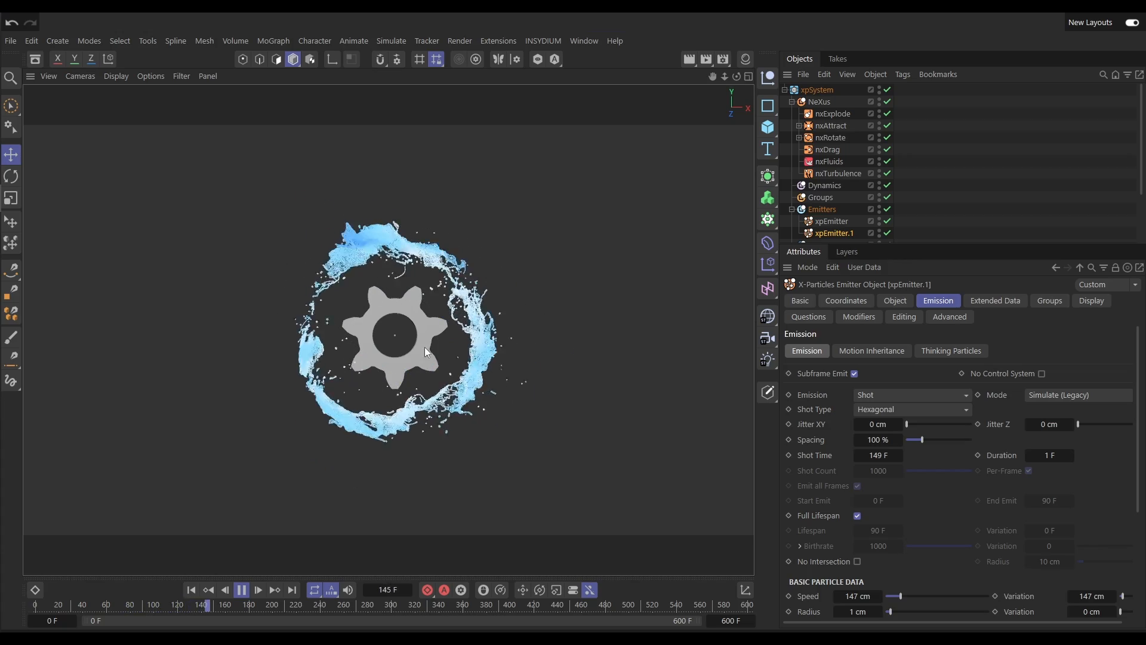
left_click(242, 591)
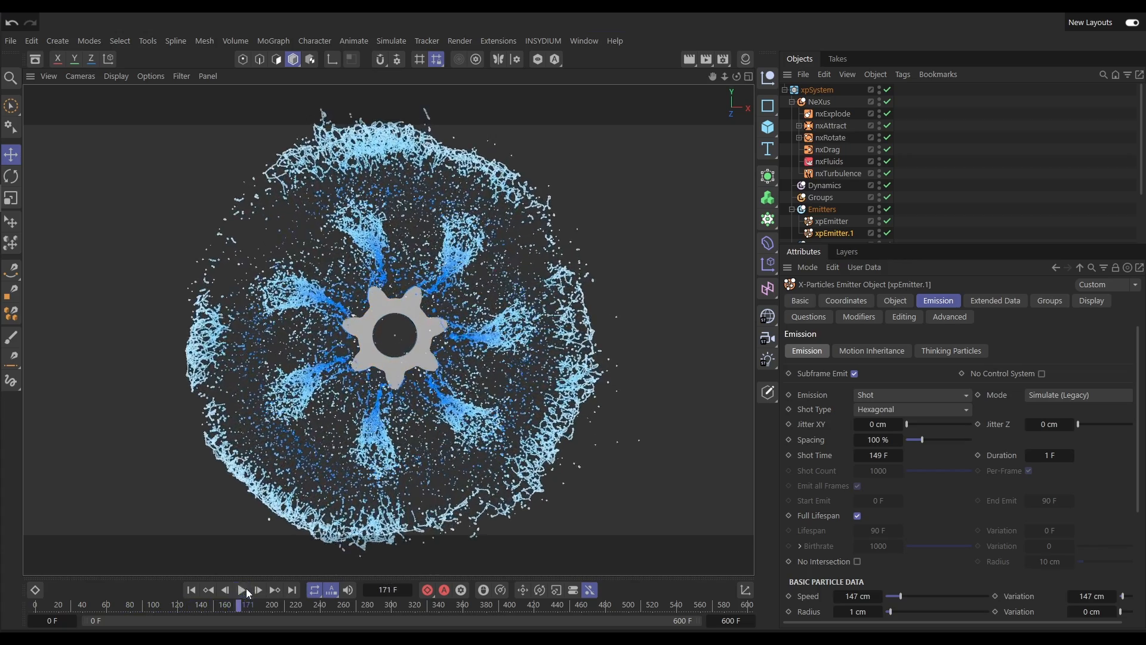
Step: Set the duplicated emitter's Shot Time to 145 F, replay the simulation and return to the first frame
left_click(882, 457)
type("145")
left_click(192, 591)
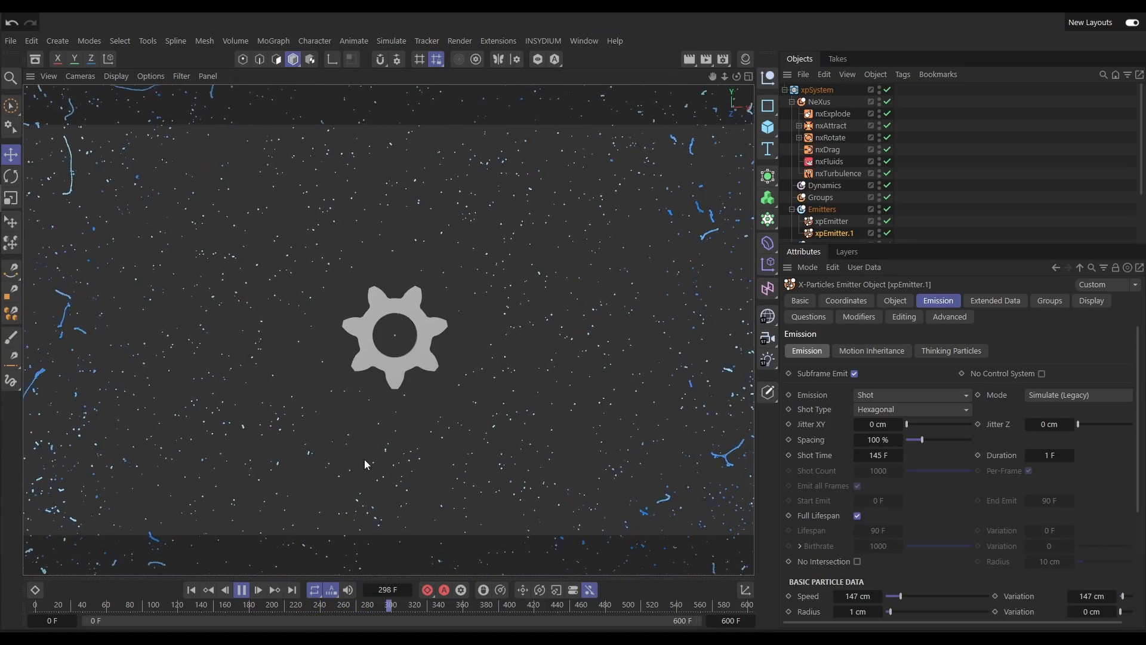
left_click(234, 592)
left_click(191, 590)
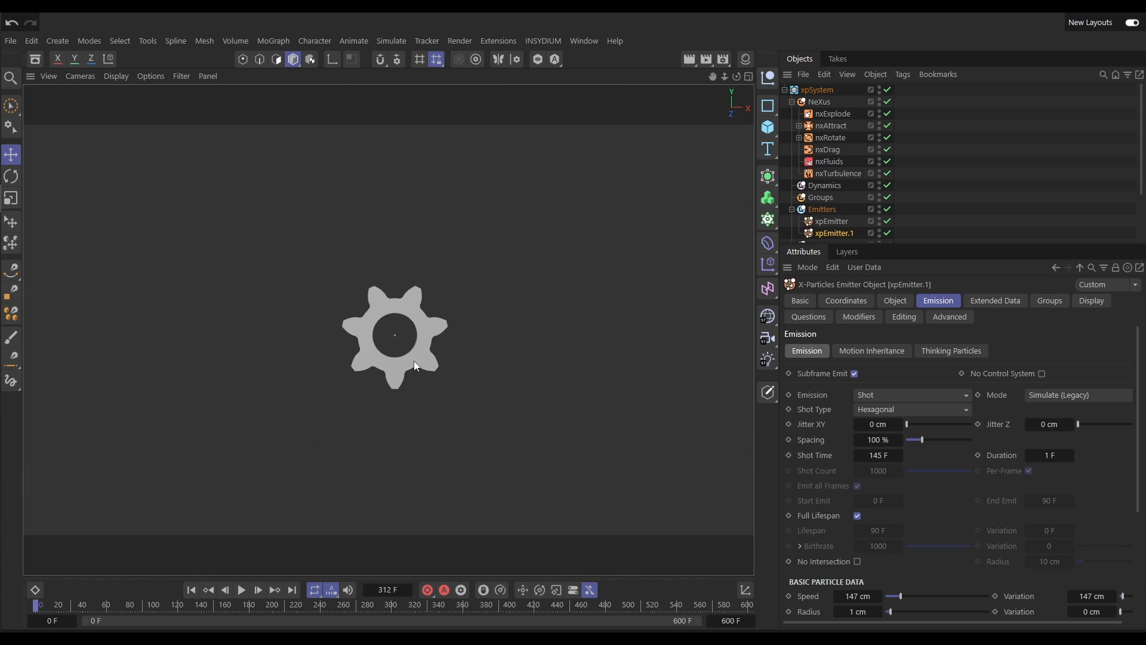
Step: Examine the simulation close up around the cogwheel, playing from the start to frame 264
right_click_drag(392, 335, 459, 328, "alt")
middle_click_drag(433, 357, 426, 369, "alt")
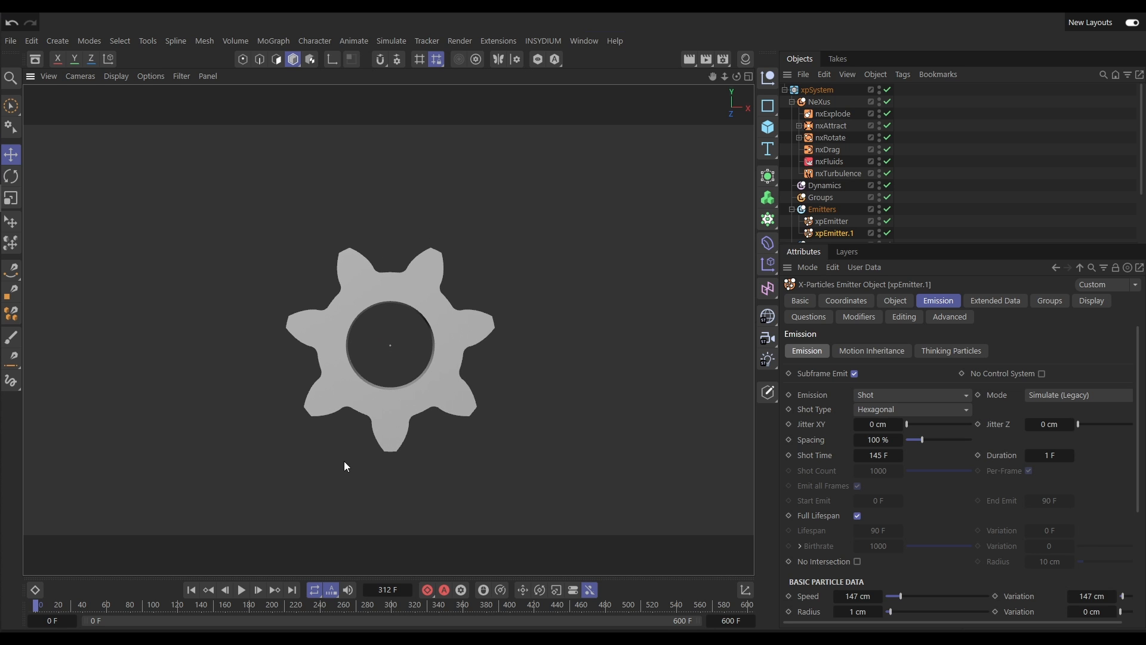
left_click(242, 590)
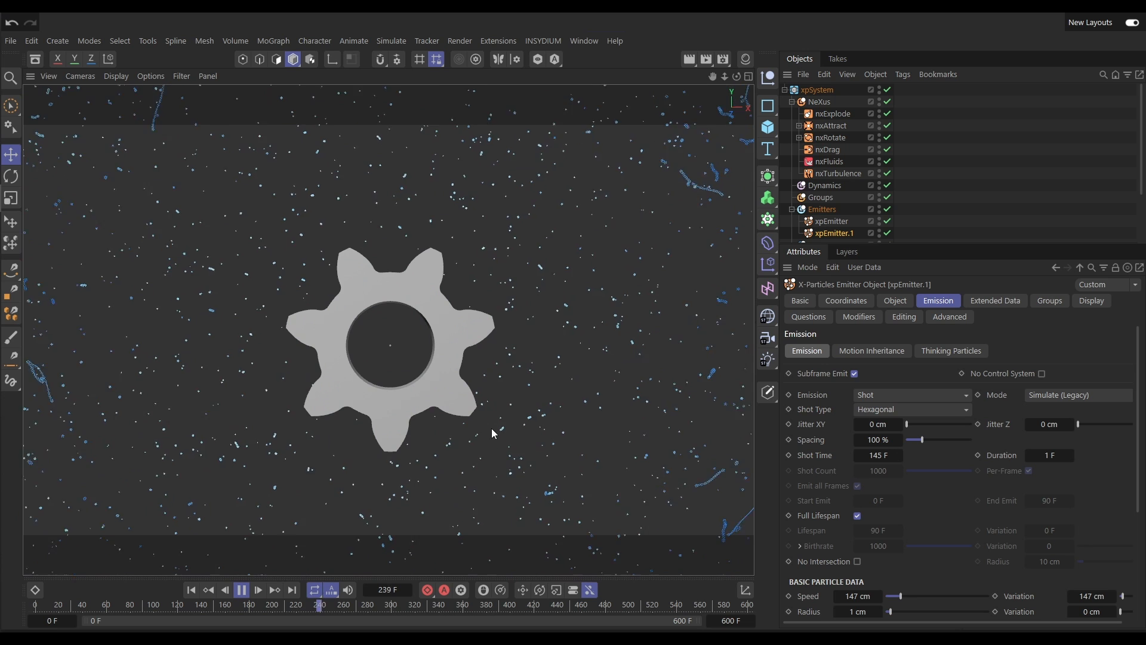
left_click(241, 591)
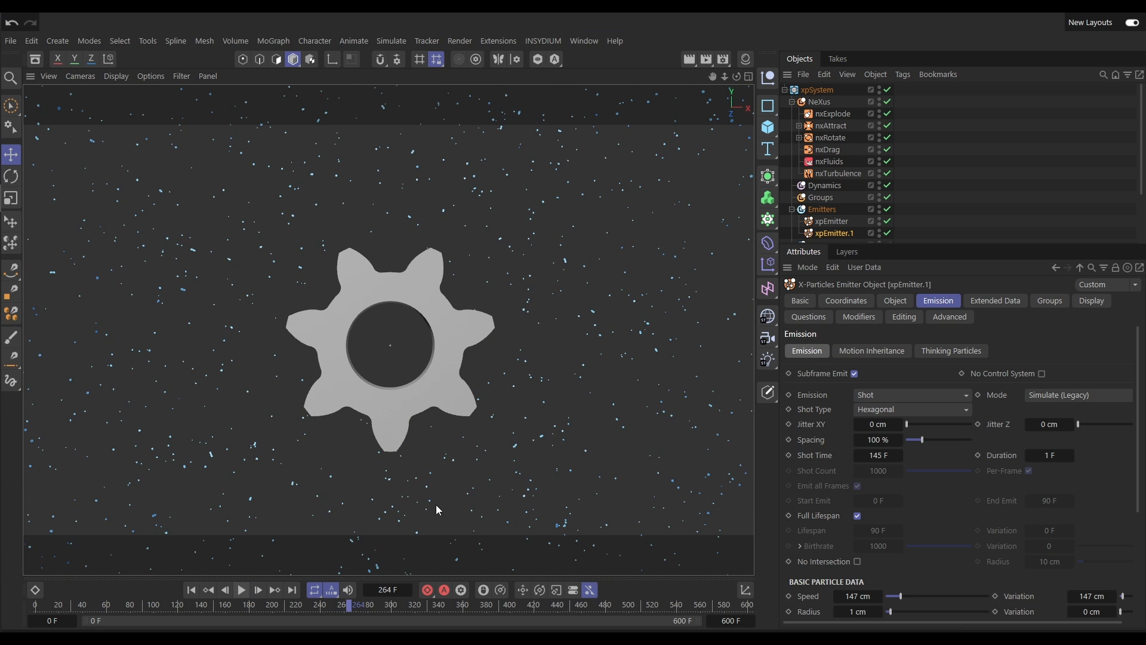